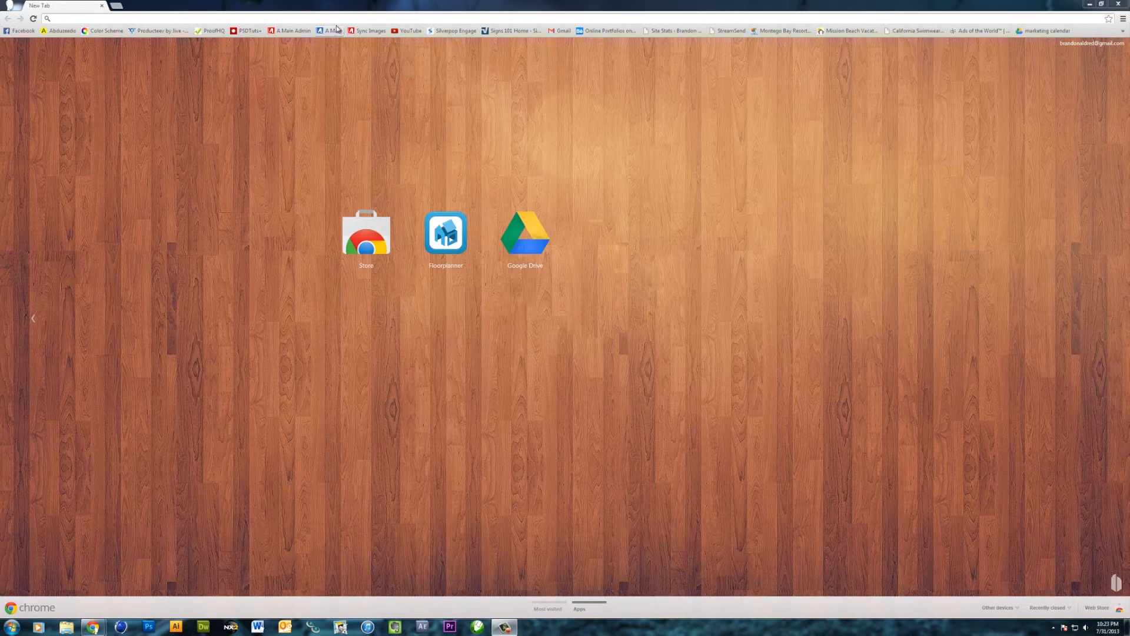
# Search Google Images for "nike unleash speed" and preview the black graphic with the white Unleash Speed lettering as a reference
pyautogui.click(338, 18)
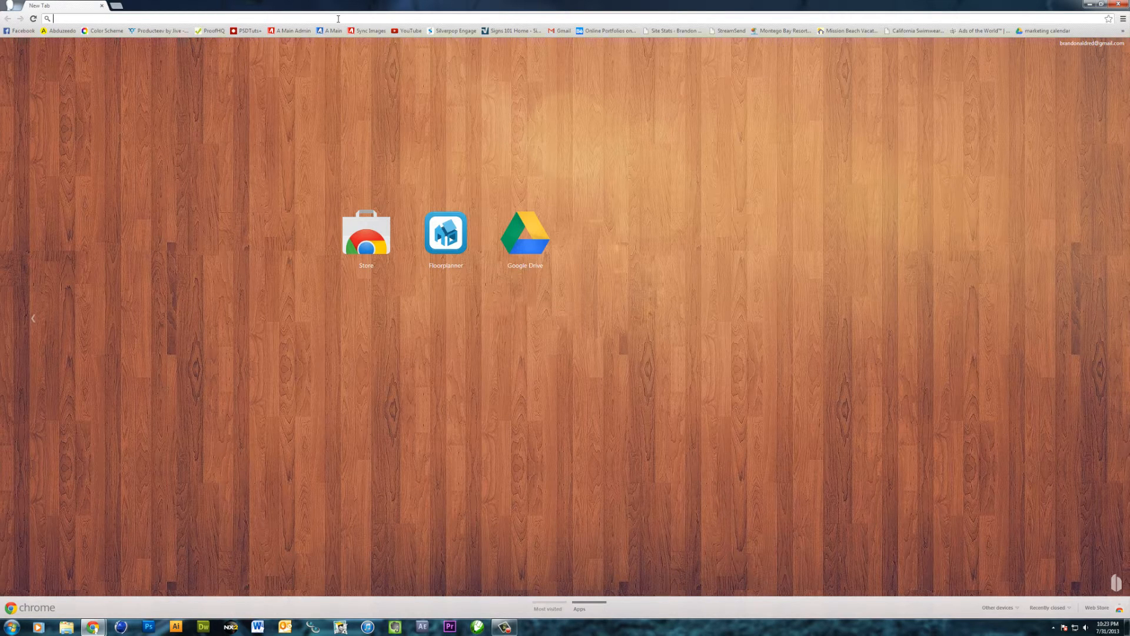
pyautogui.write('nike unleash speed')
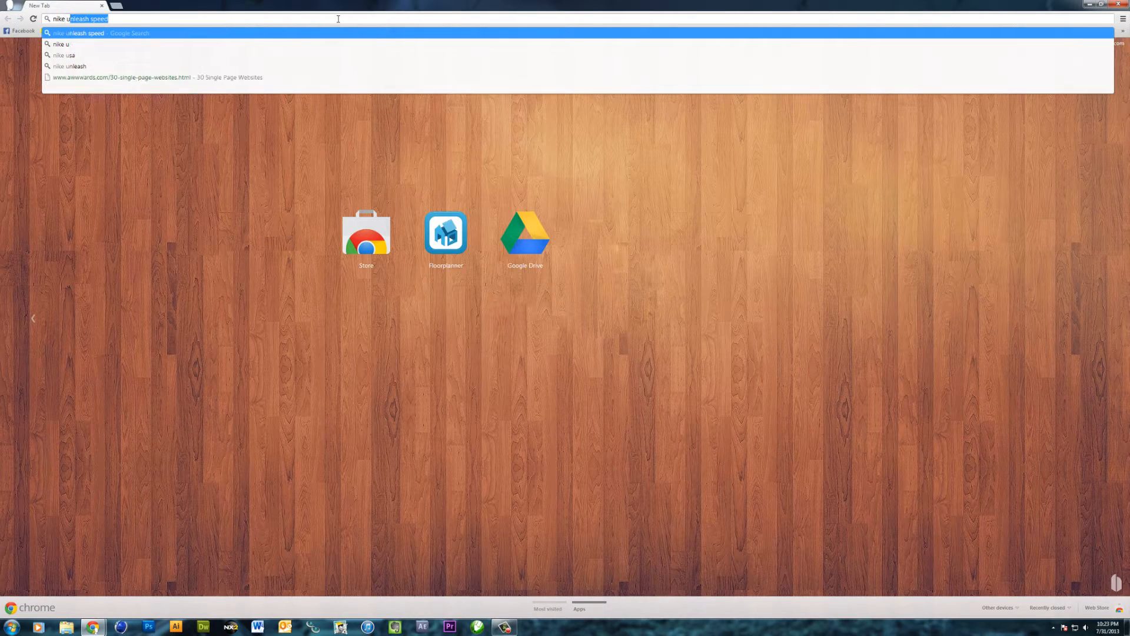
pyautogui.press('Return')
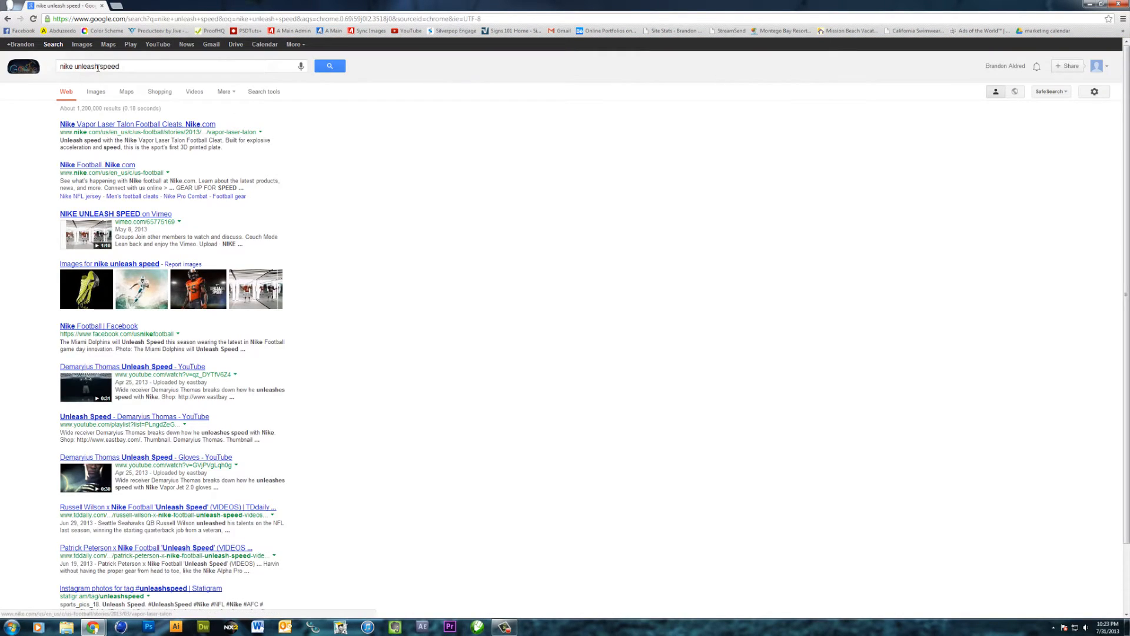
pyautogui.click(82, 45)
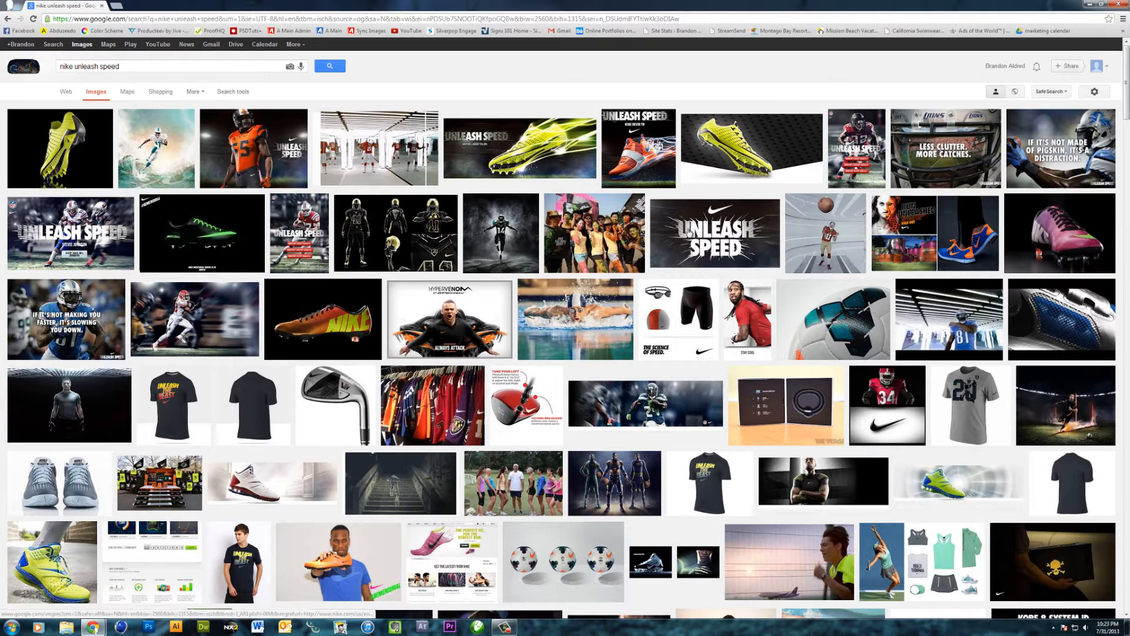
pyautogui.click(689, 232)
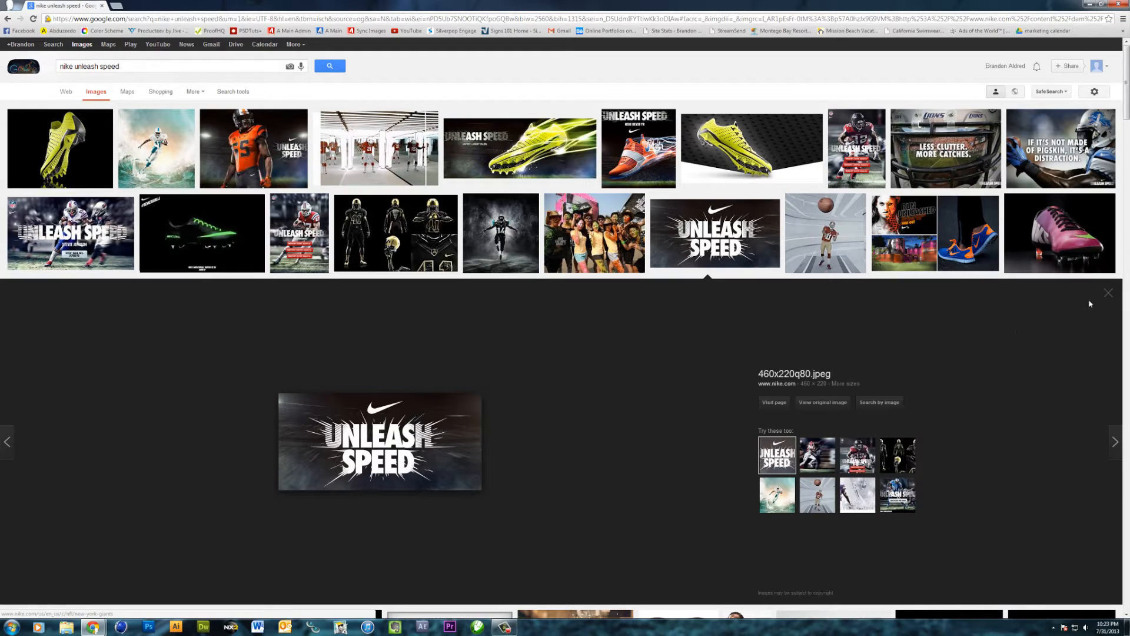
pyautogui.click(1108, 292)
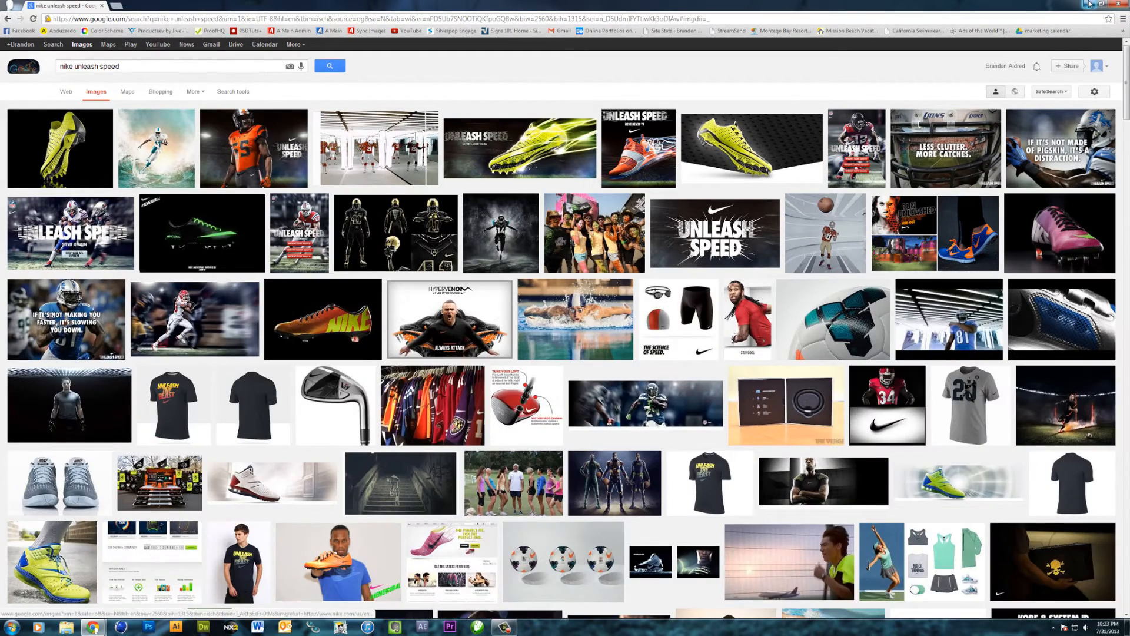
# Switch to Adobe Illustrator and create a new Letter-size CMYK document with one 8.5 × 11 in artboard
pyautogui.click(1089, 4)
pyautogui.click(175, 626)
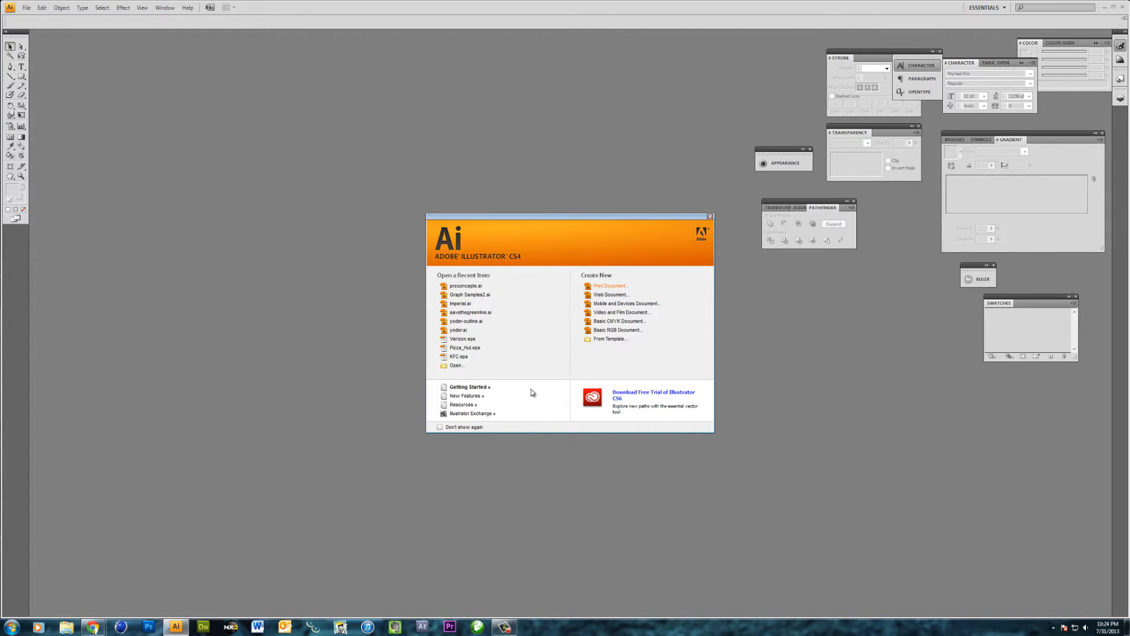
pyautogui.hotkey('ctrl', 'n')
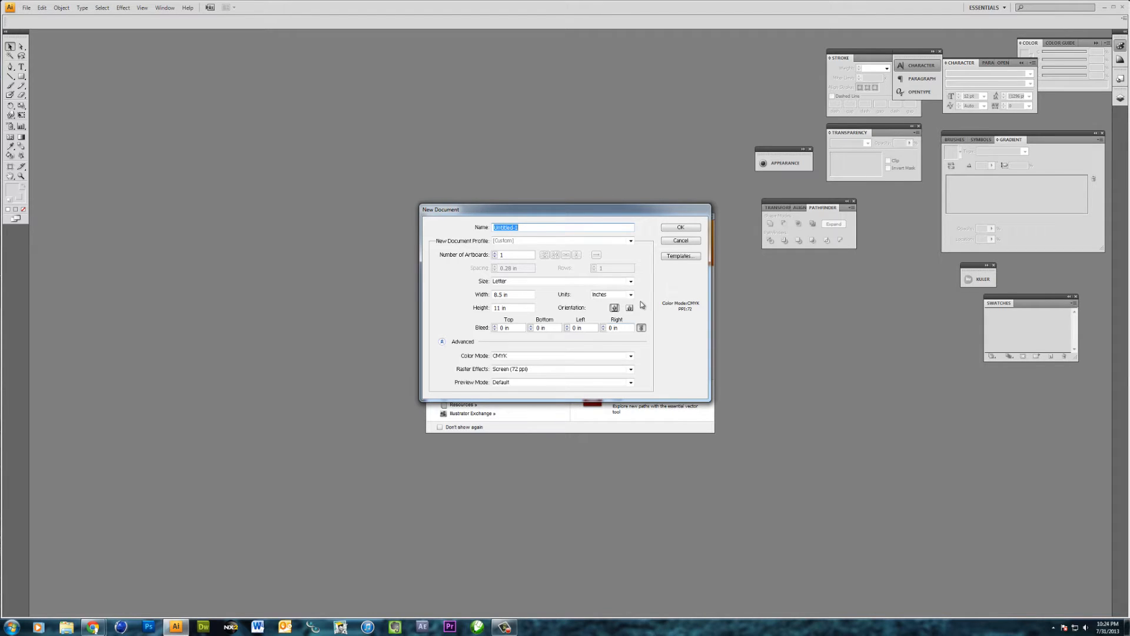
pyautogui.click(668, 229)
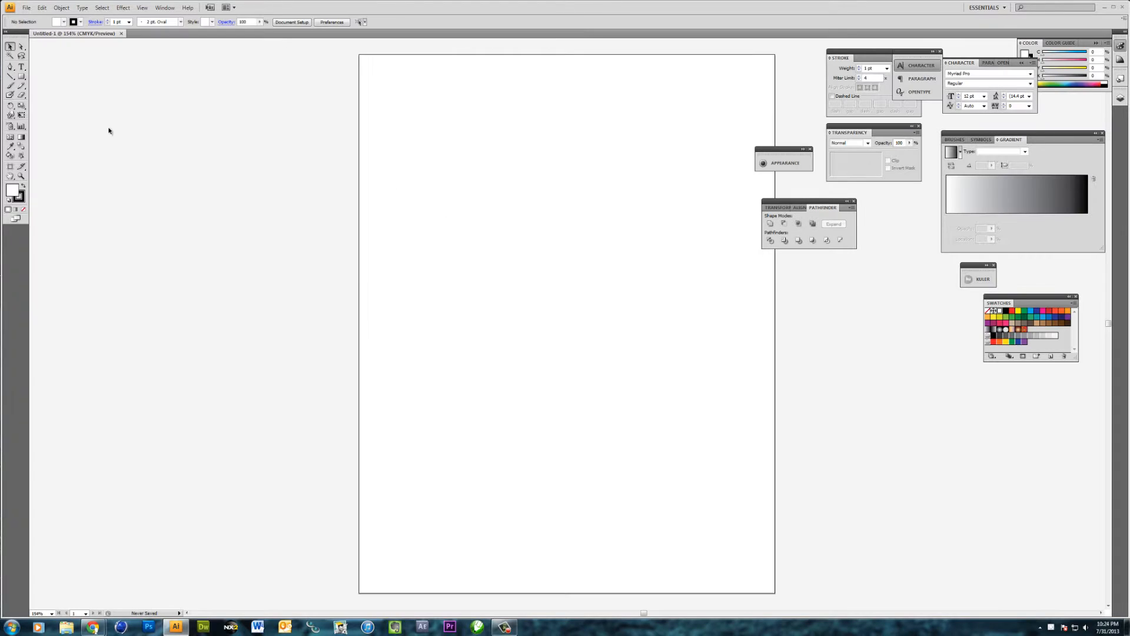
# Add the text THE DESIGN CHIMP in capitals on three separate lines in the upper part of the artboard
pyautogui.click(22, 67)
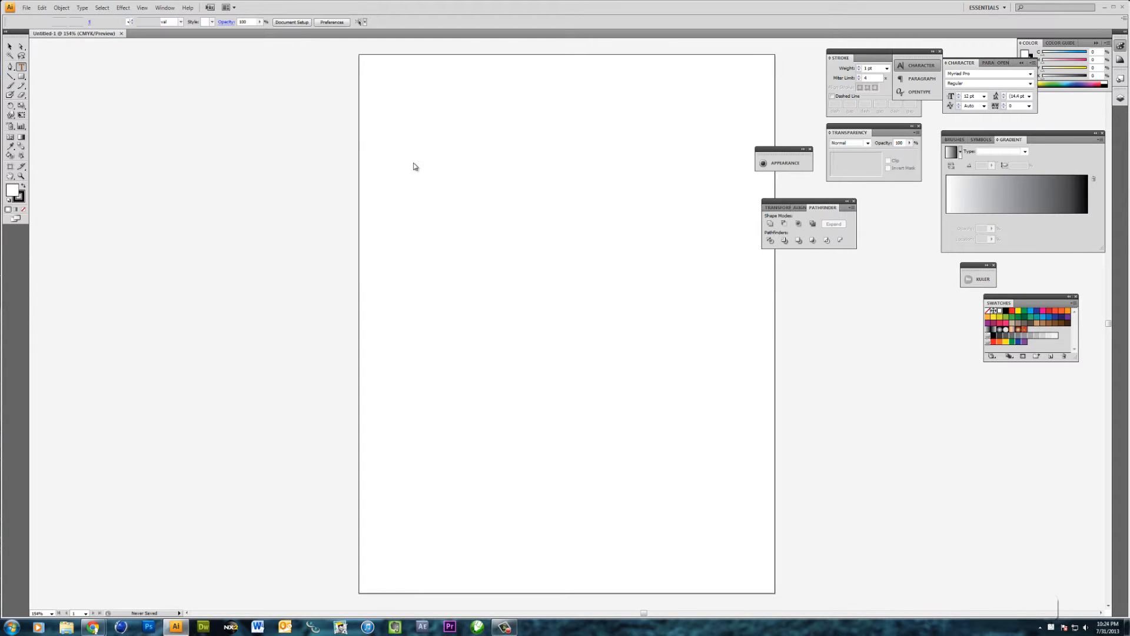
pyautogui.click(424, 193)
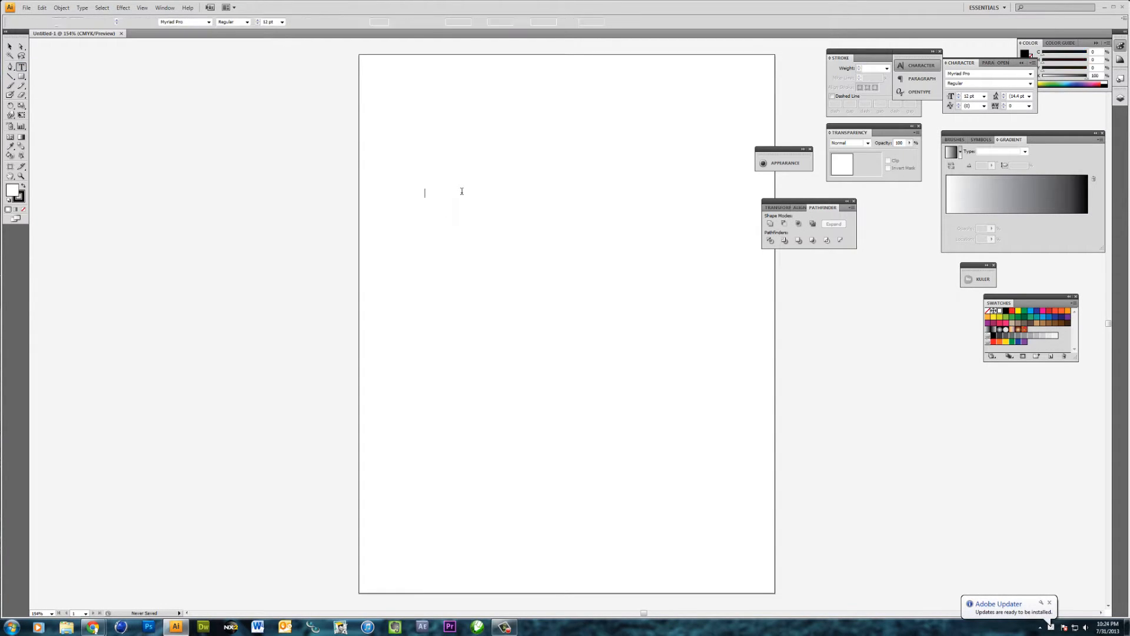
pyautogui.write('the')
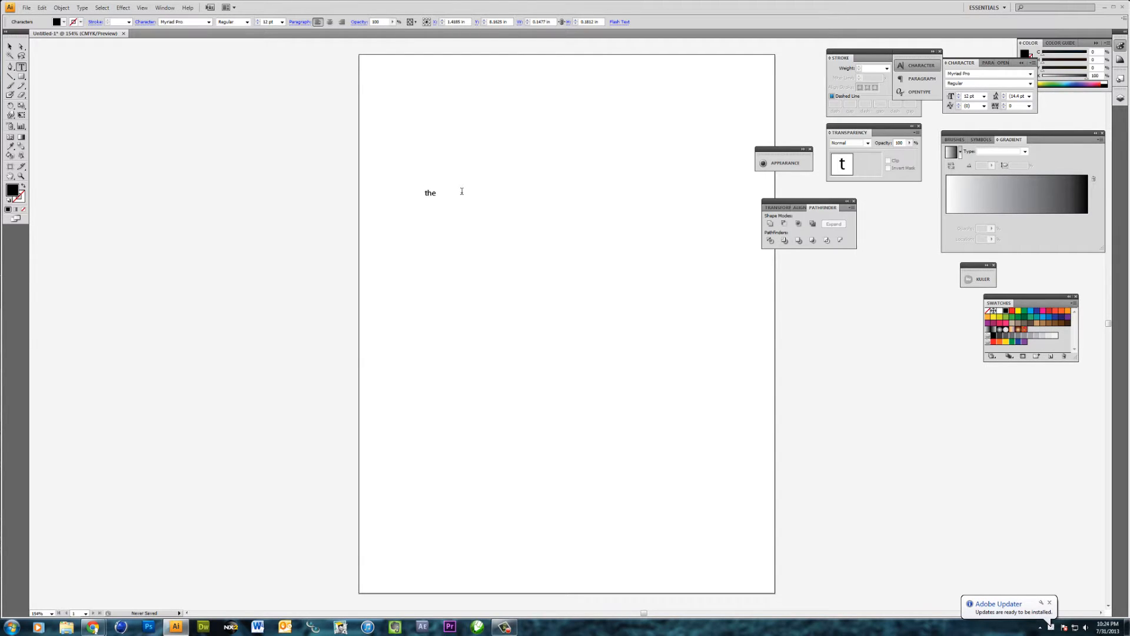
pyautogui.write('t')
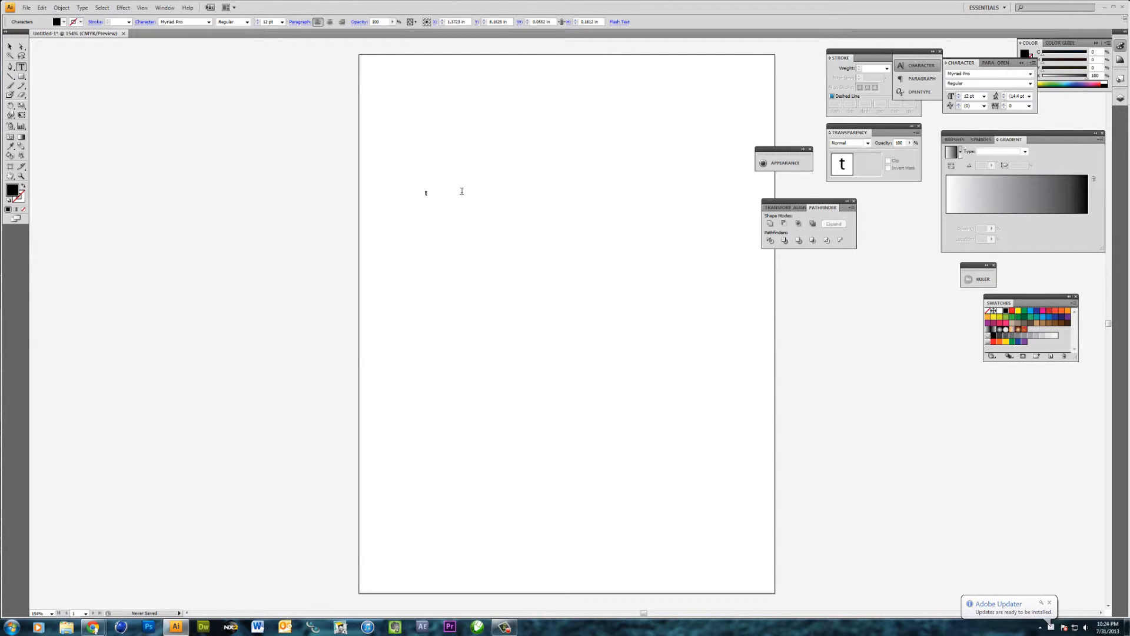
pyautogui.press('BackSpace')
pyautogui.write('THE')
pyautogui.press('Return')
pyautogui.write('DESI')
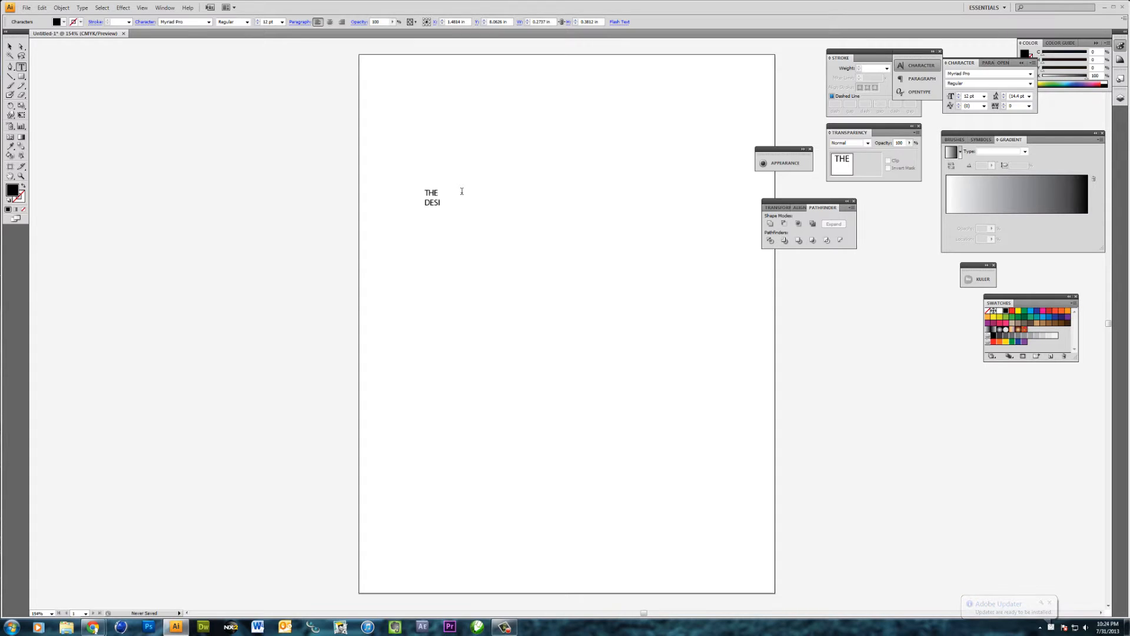
pyautogui.write('GN')
pyautogui.press('Return')
pyautogui.write('CHIMP')
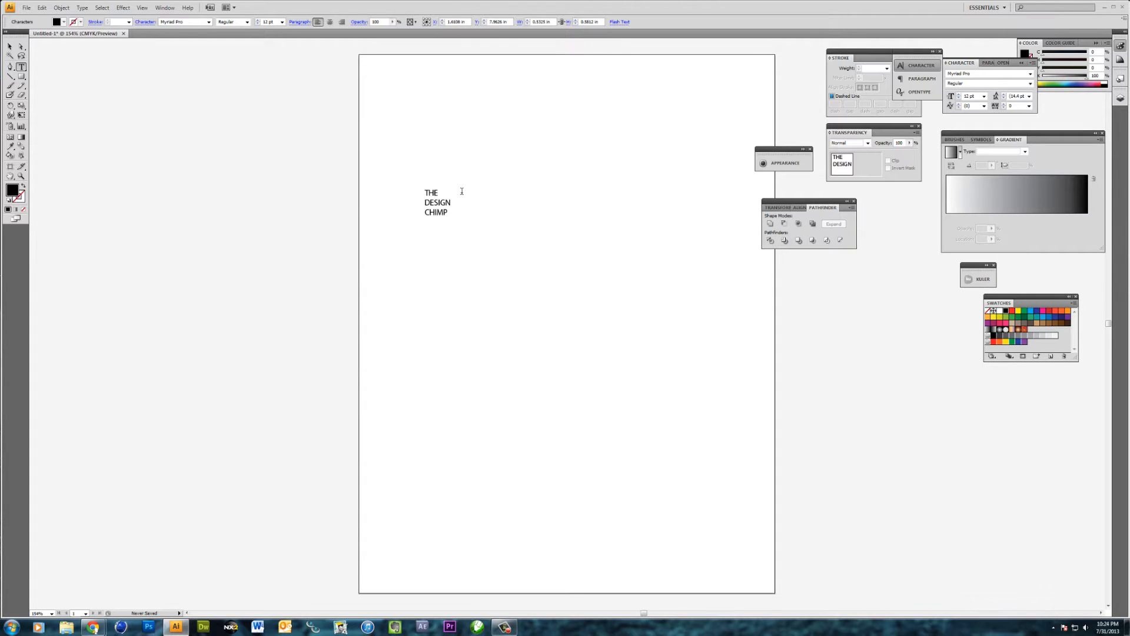
# Set the font of the three-line text to Arial with the Black style
pyautogui.click(9, 46)
pyautogui.write('Arial')
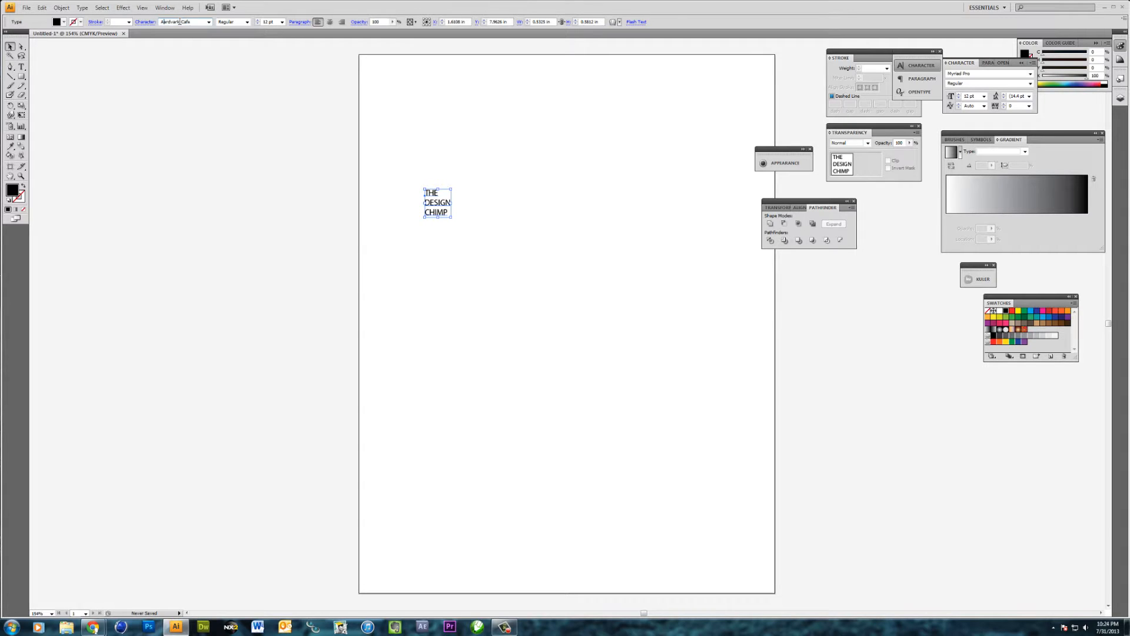
pyautogui.press('Return')
pyautogui.click(247, 22)
pyautogui.click(238, 61)
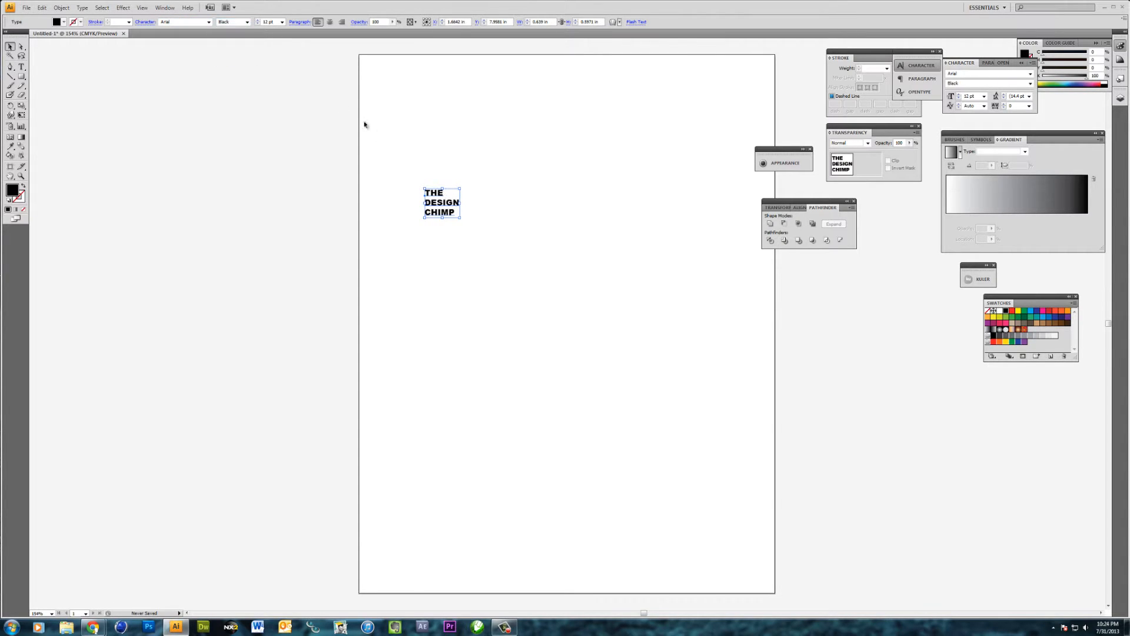
# Scale the text up to about 68 pt and centre-align its lines, positioned within the upper half of the artboard
pyautogui.moveTo(460, 218); pyautogui.dragTo(670, 357)
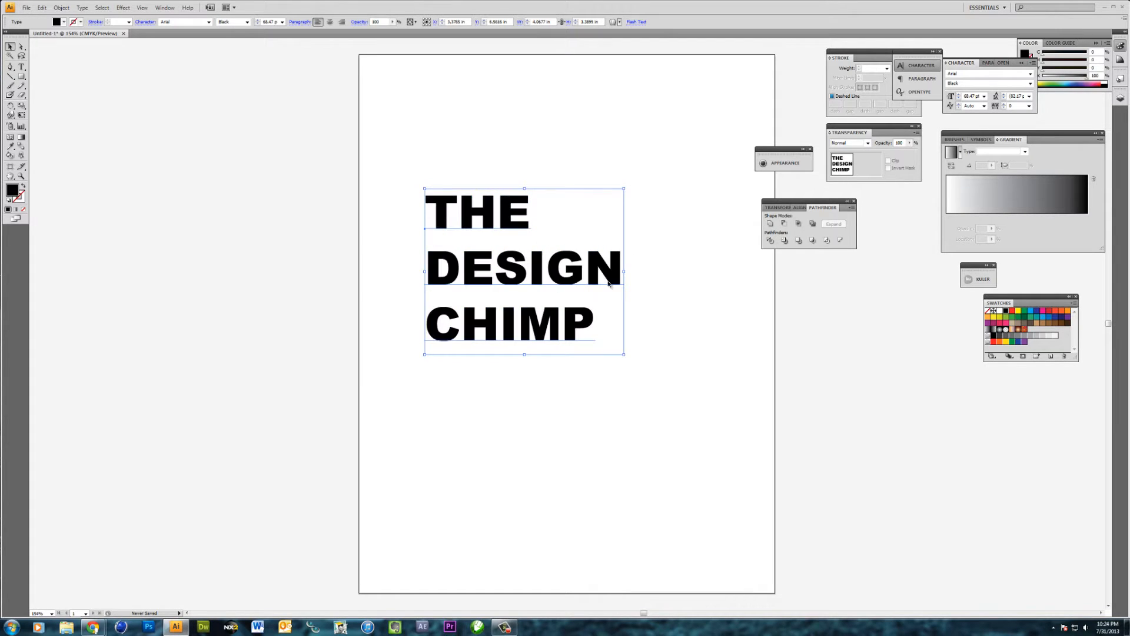
pyautogui.click(329, 21)
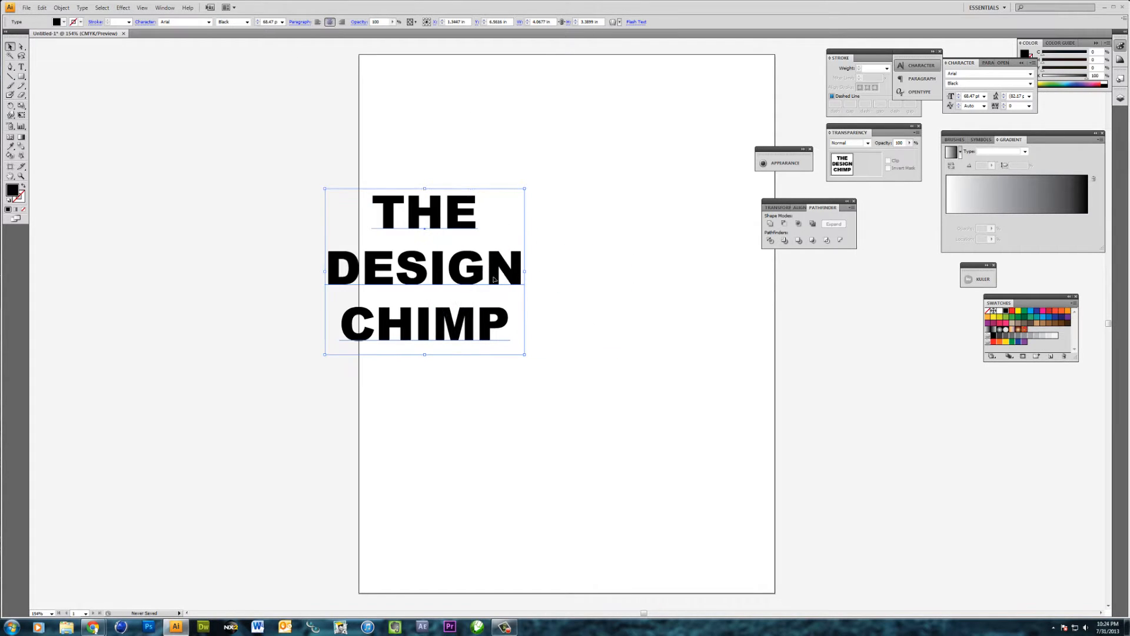
pyautogui.moveTo(494, 278); pyautogui.dragTo(590, 290)
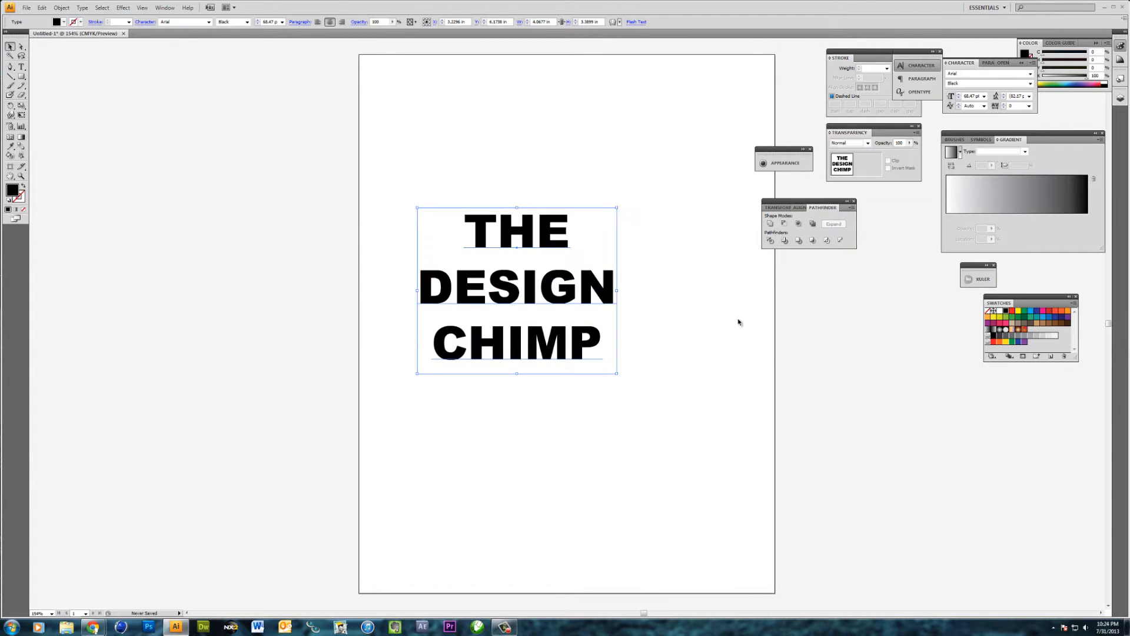
# Fill the text with the bright blue swatch and convert it to outlines
pyautogui.click(1032, 311)
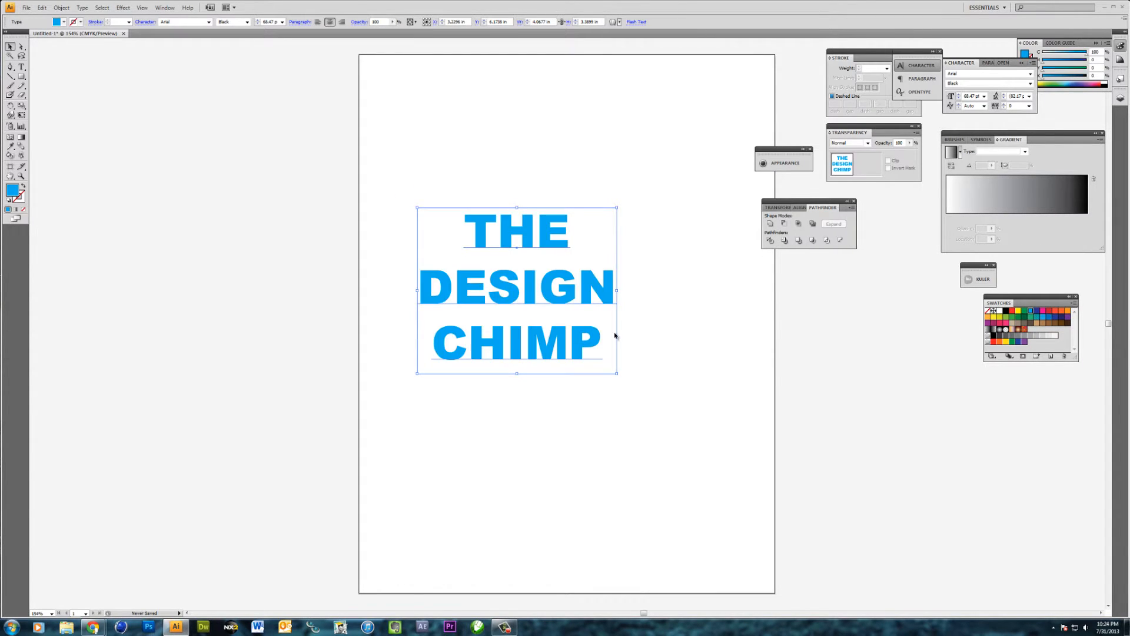
pyautogui.rightClick(529, 290)
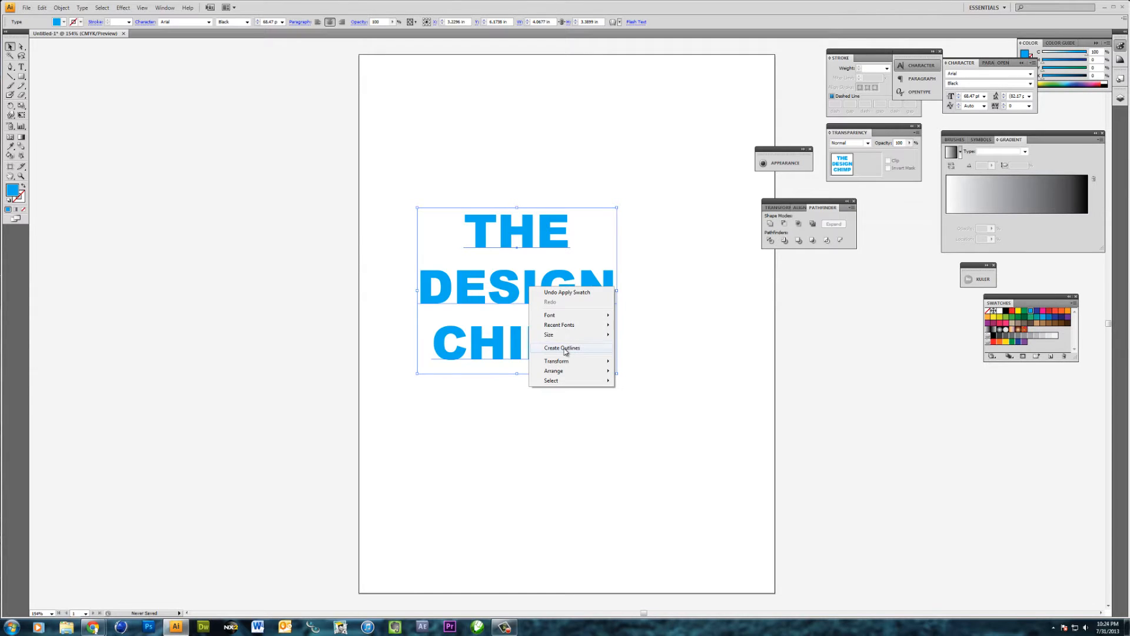
pyautogui.click(341, 322)
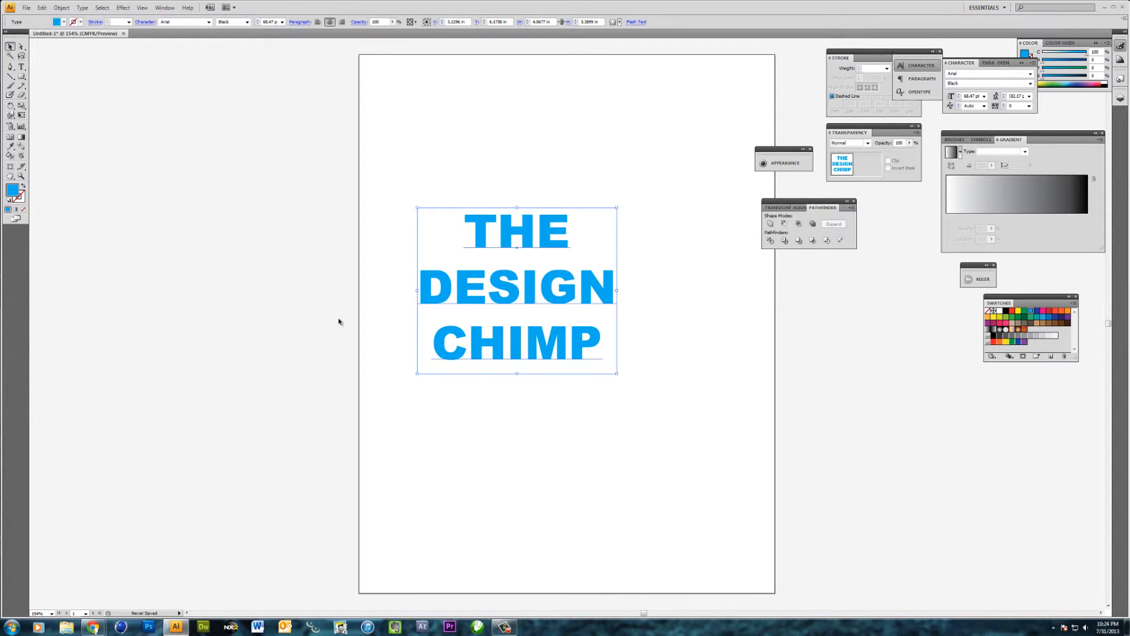
pyautogui.click(516, 285)
pyautogui.rightClick(541, 289)
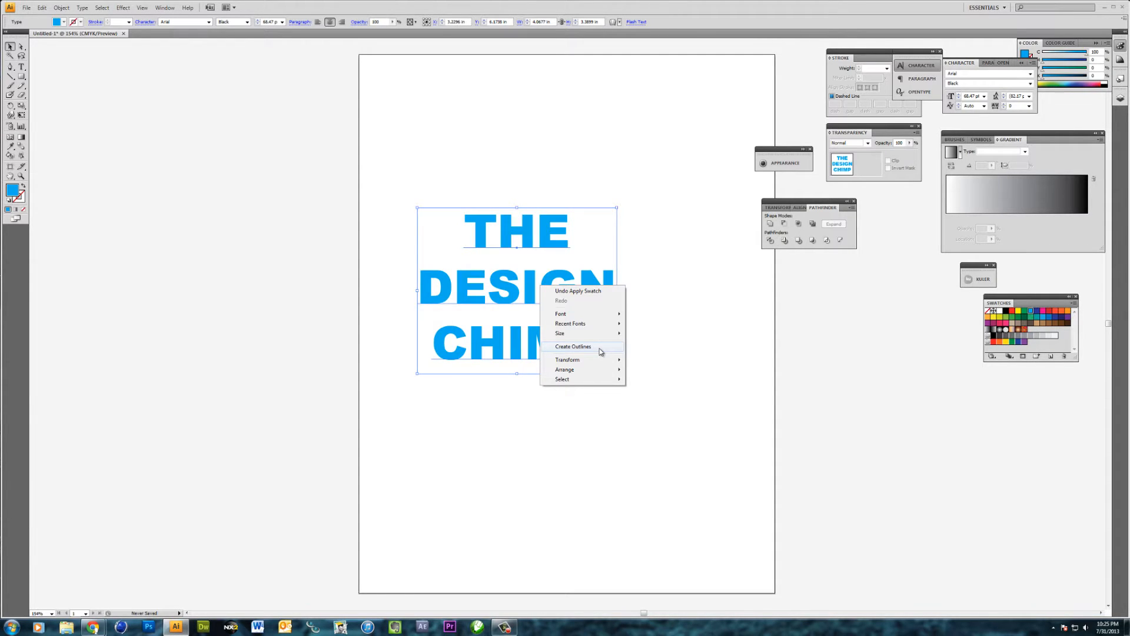
pyautogui.click(601, 347)
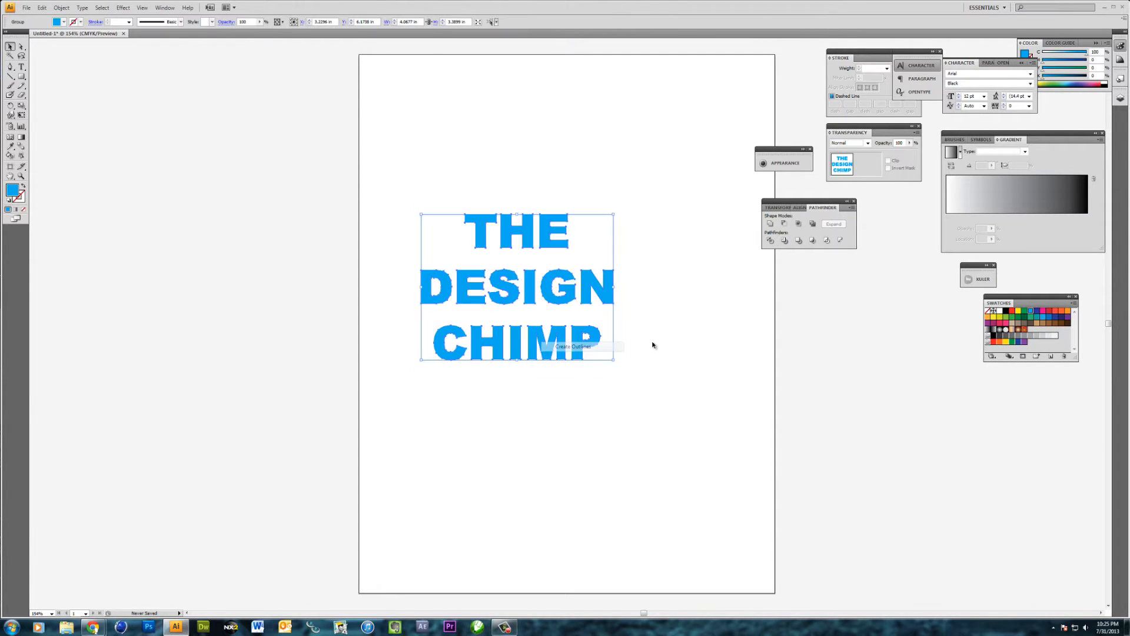
# Ungroup the outlined letters and regroup them word by word
pyautogui.rightClick(483, 351)
pyautogui.click(538, 388)
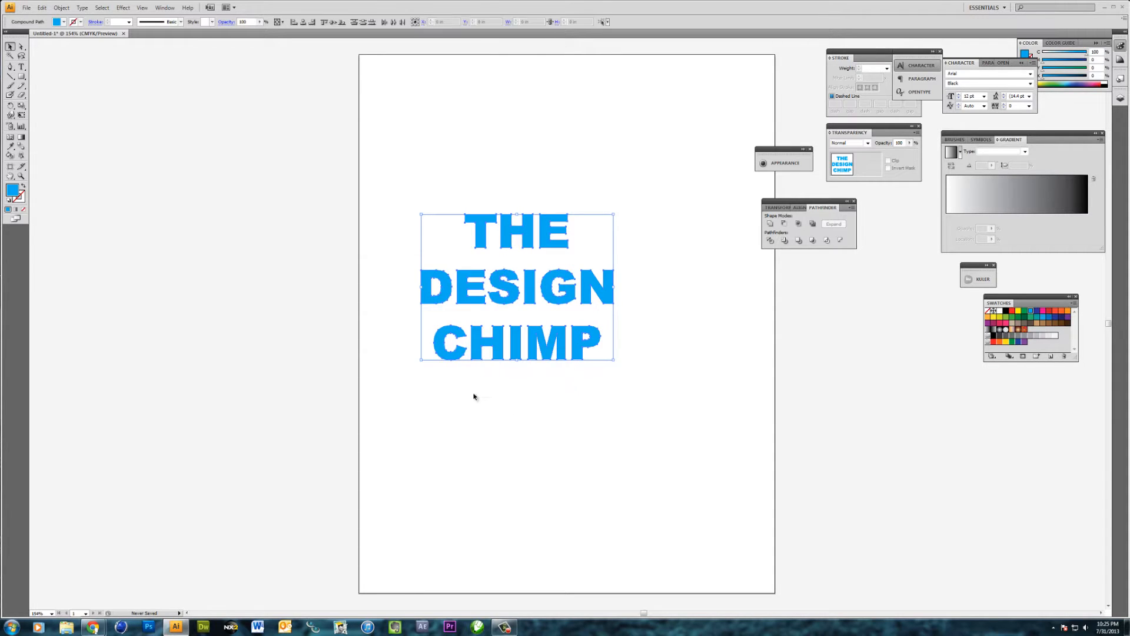
pyautogui.moveTo(374, 340)
pyautogui.mouseDown()
pyautogui.moveTo(669, 384)
pyautogui.moveTo(681, 406)
pyautogui.moveTo(360, 327)
pyautogui.mouseUp()
pyautogui.click(669, 385)
pyautogui.click(549, 348)
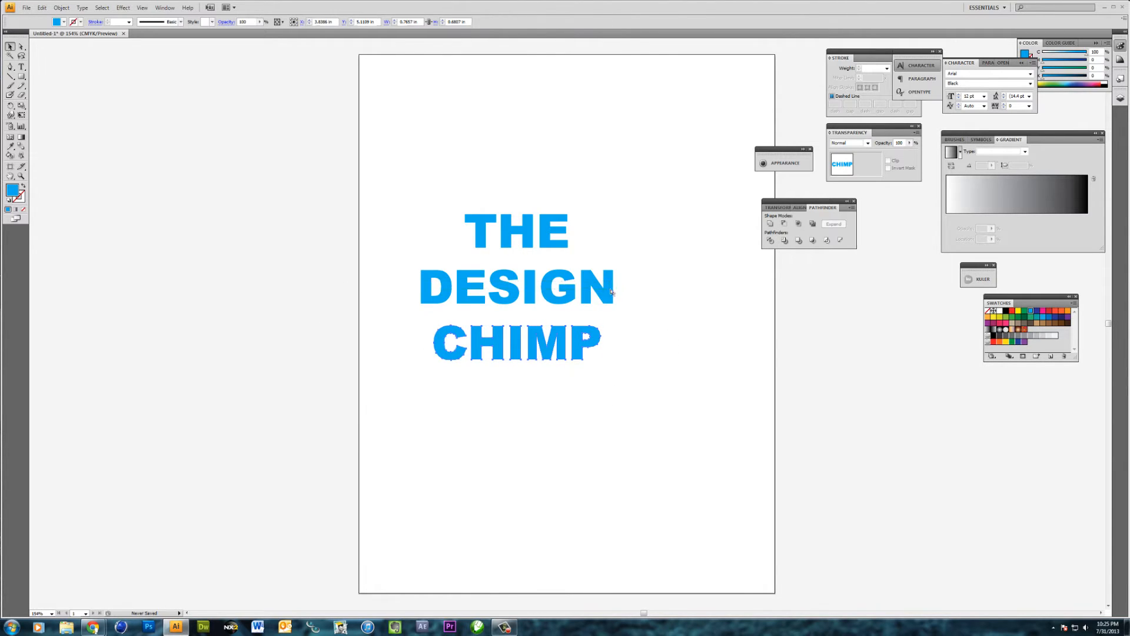
pyautogui.moveTo(412, 207); pyautogui.dragTo(603, 255)
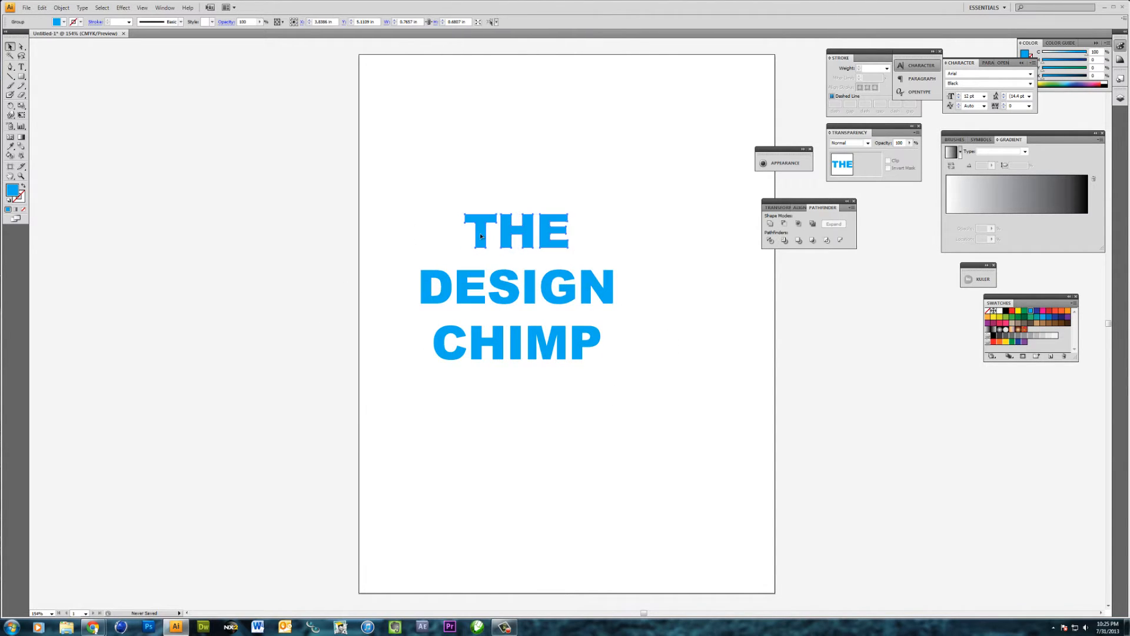
# Place the word THE just above DESIGN and enlarge it proportionally to match the width of DESIGN
pyautogui.moveTo(481, 236); pyautogui.dragTo(442, 254)
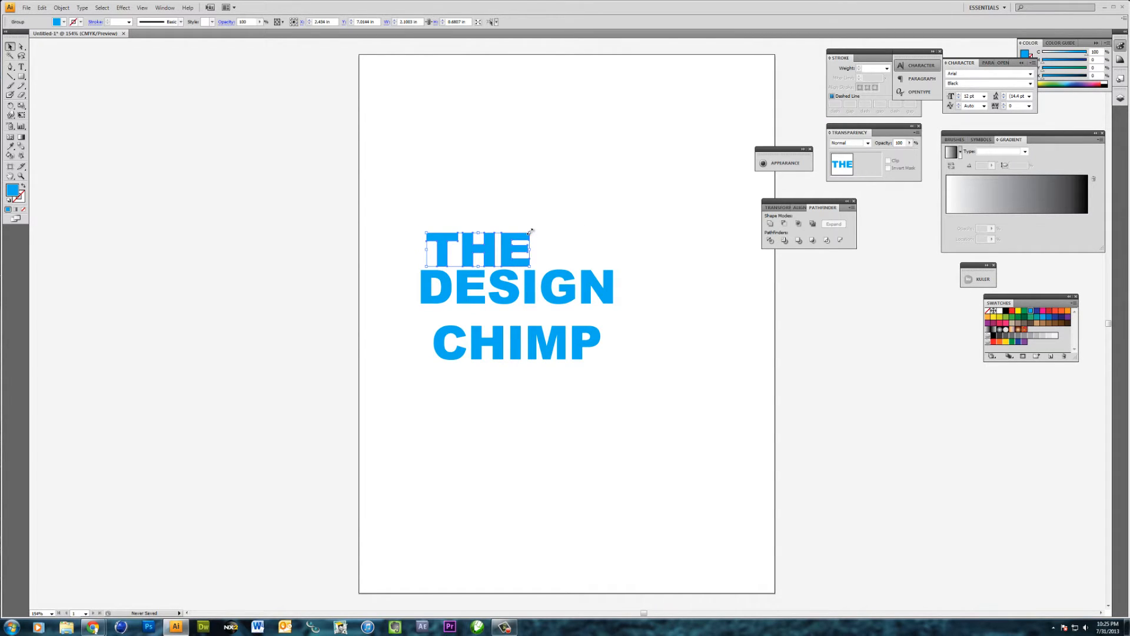
pyautogui.moveTo(530, 232); pyautogui.dragTo(615, 206)
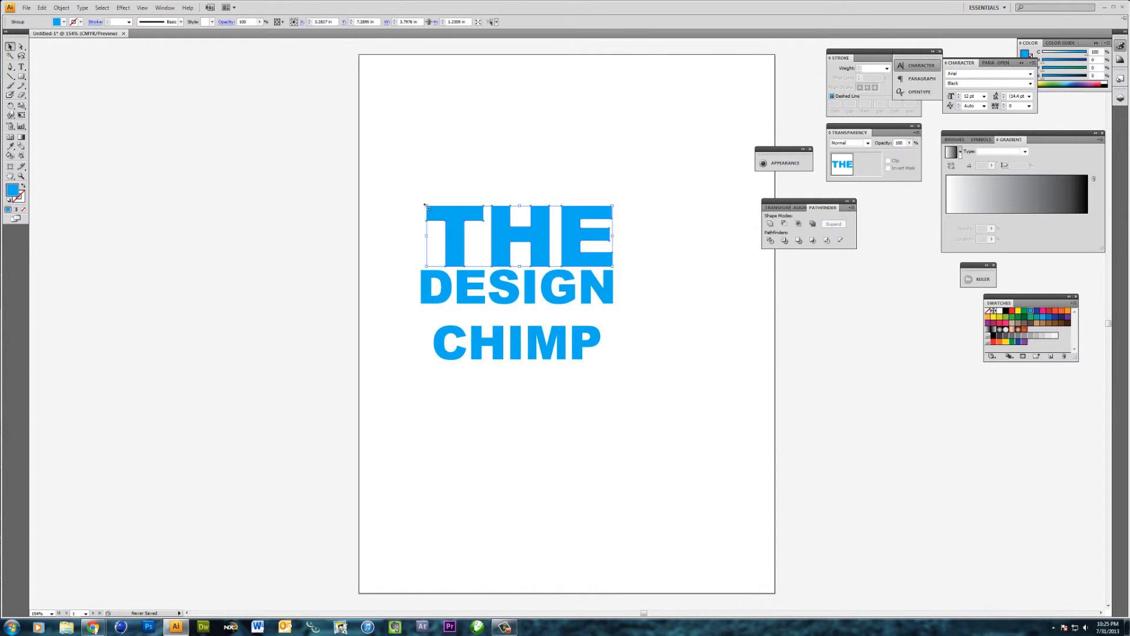
pyautogui.moveTo(425, 204); pyautogui.dragTo(422, 206)
# Move the word CHIMP close beneath DESIGN and scale it proportionally to the same width
pyautogui.moveTo(386, 323); pyautogui.dragTo(612, 380)
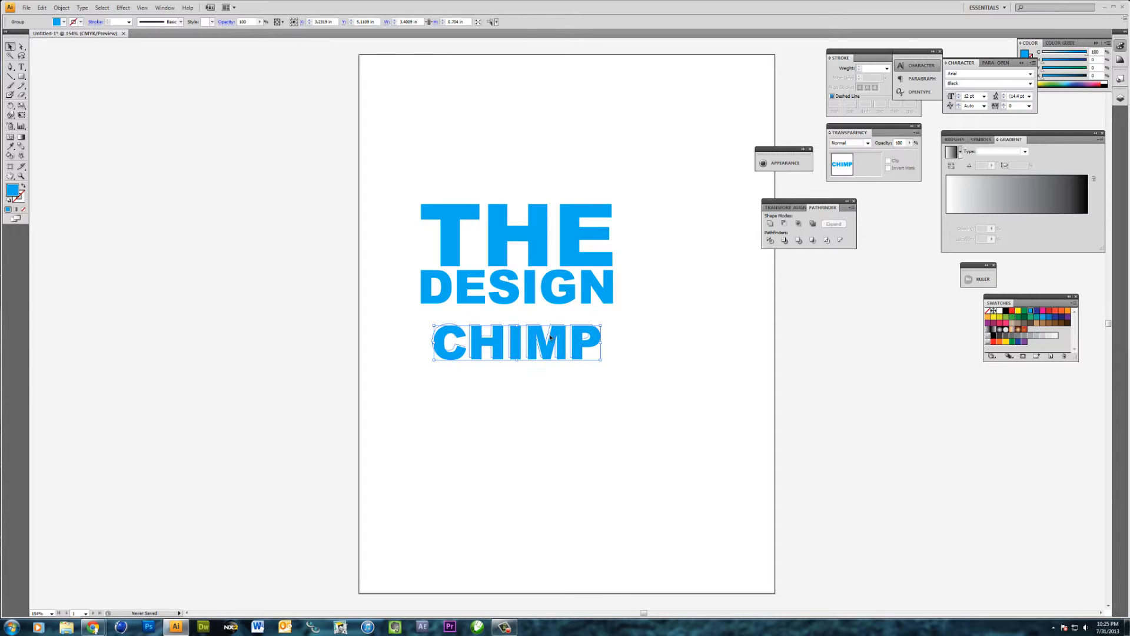
pyautogui.moveTo(551, 338); pyautogui.dragTo(613, 356)
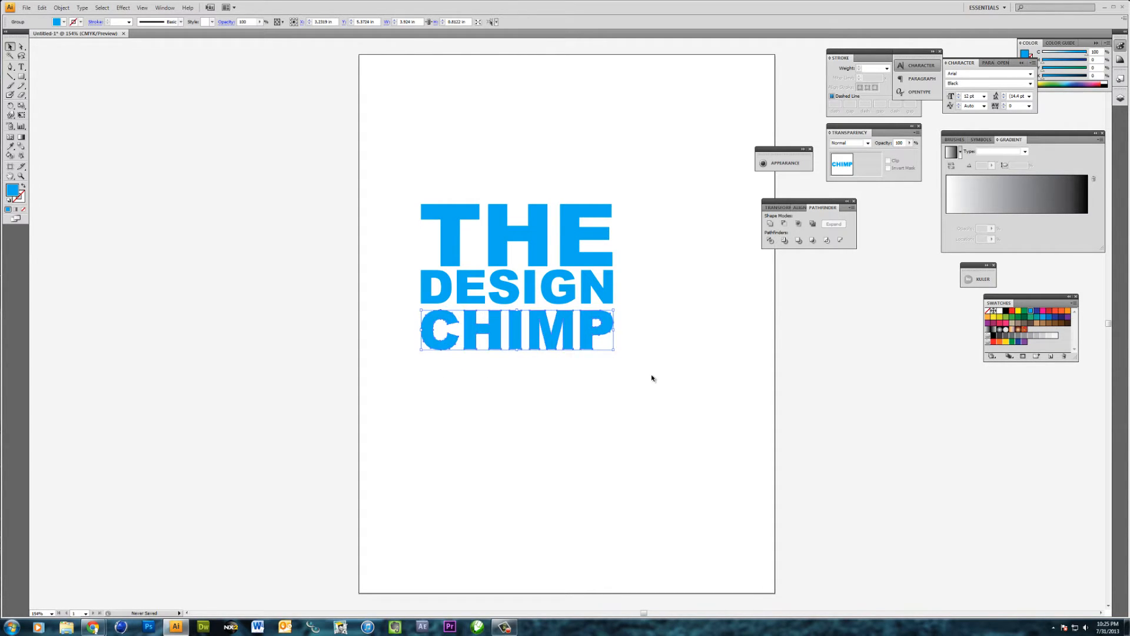
pyautogui.click(652, 377)
# Move the whole three-word block slightly to the right, closer to the horizontal centre of the artboard
pyautogui.moveTo(359, 200); pyautogui.dragTo(689, 386)
pyautogui.moveTo(534, 293); pyautogui.dragTo(556, 305)
pyautogui.click(526, 433)
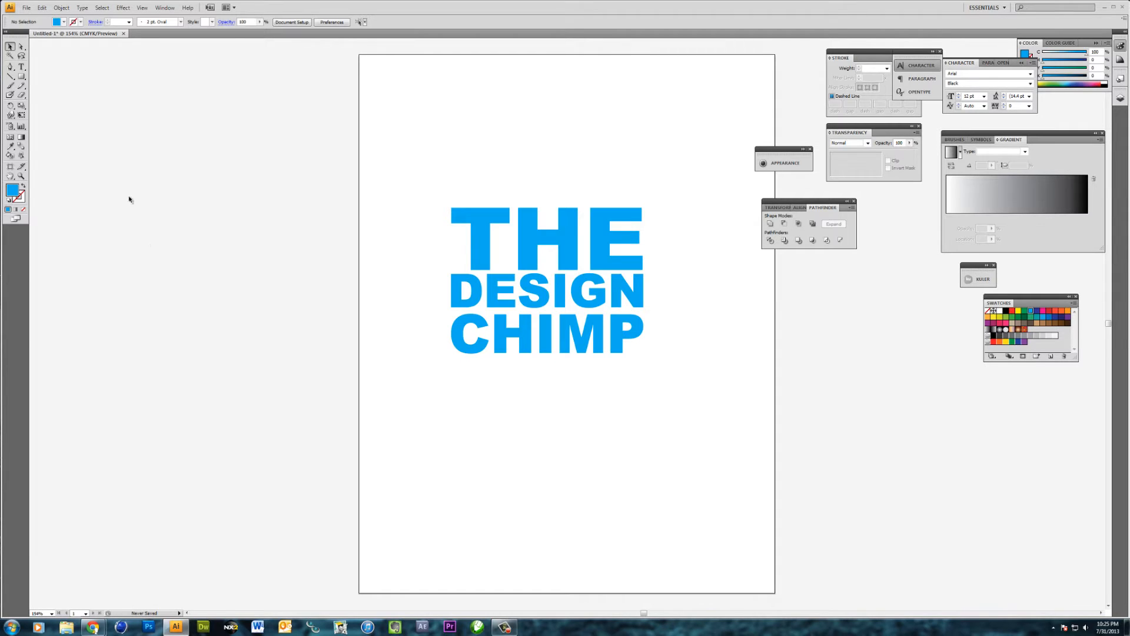
# Create a 300-point star with Radius 1 of 0.3472 in and Radius 2 of 0.69 in, beside the lettering
pyautogui.click(21, 76)
pyautogui.click(25, 78)
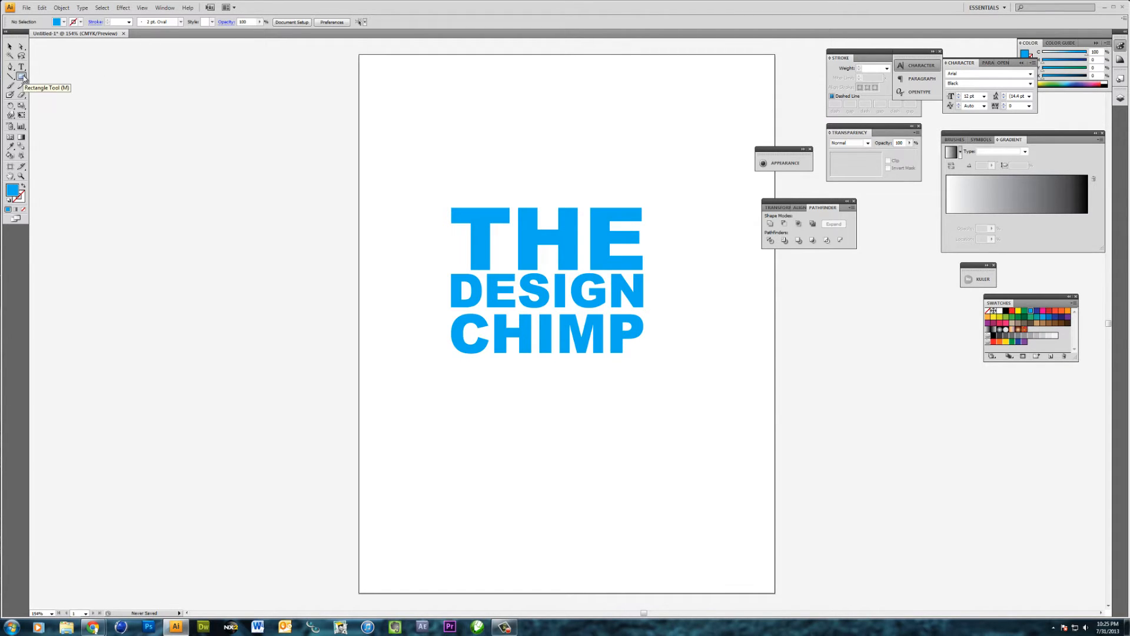
pyautogui.click(25, 78)
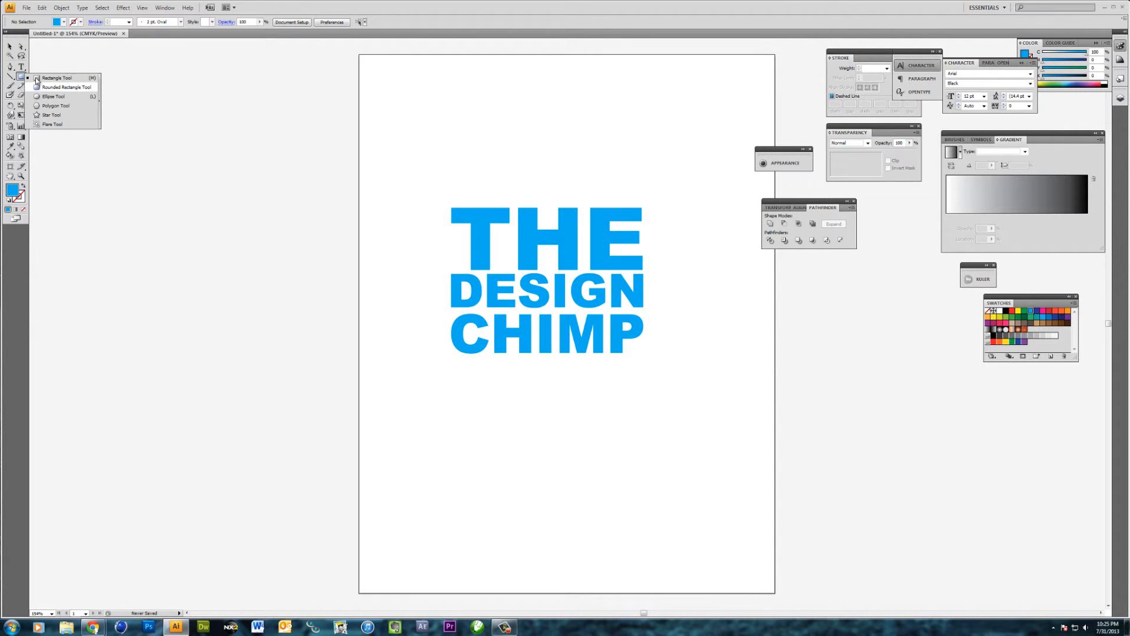
pyautogui.click(54, 114)
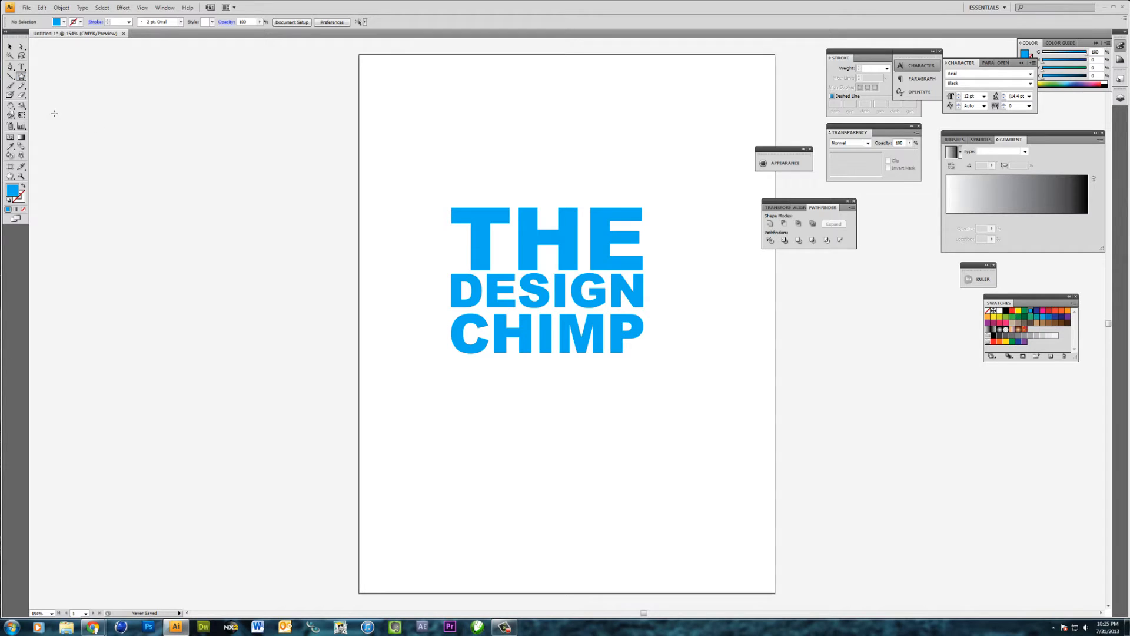
pyautogui.click(383, 210)
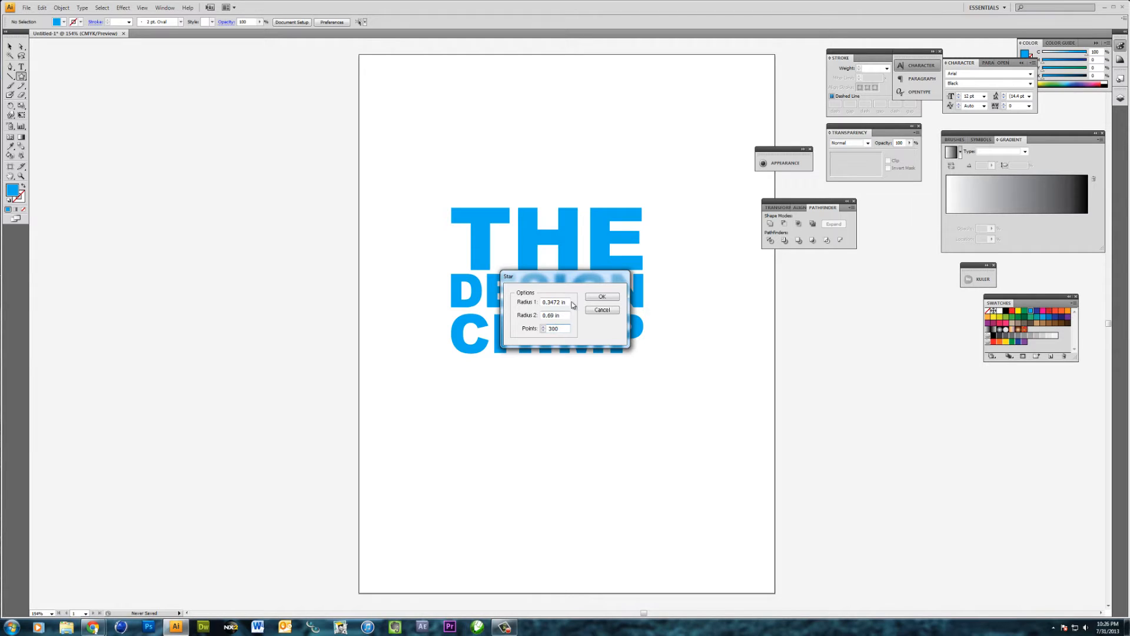
pyautogui.click(601, 297)
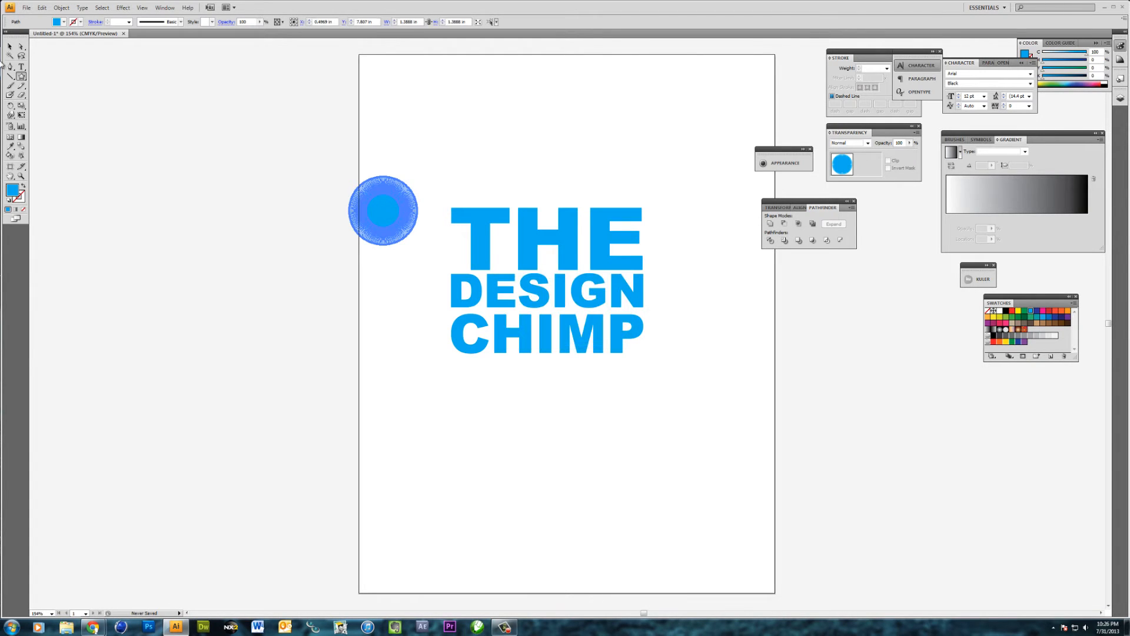
# Move the star over the lettering and enlarge it proportionally until it surrounds all three words
pyautogui.click(10, 47)
pyautogui.click(330, 286)
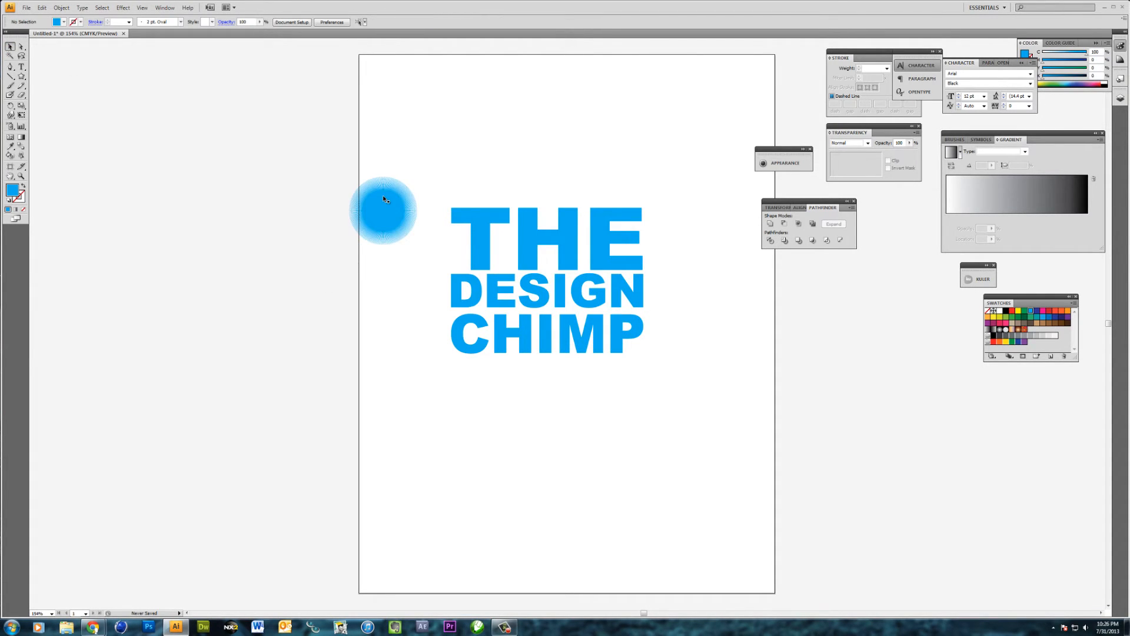
pyautogui.moveTo(385, 199); pyautogui.dragTo(654, 109)
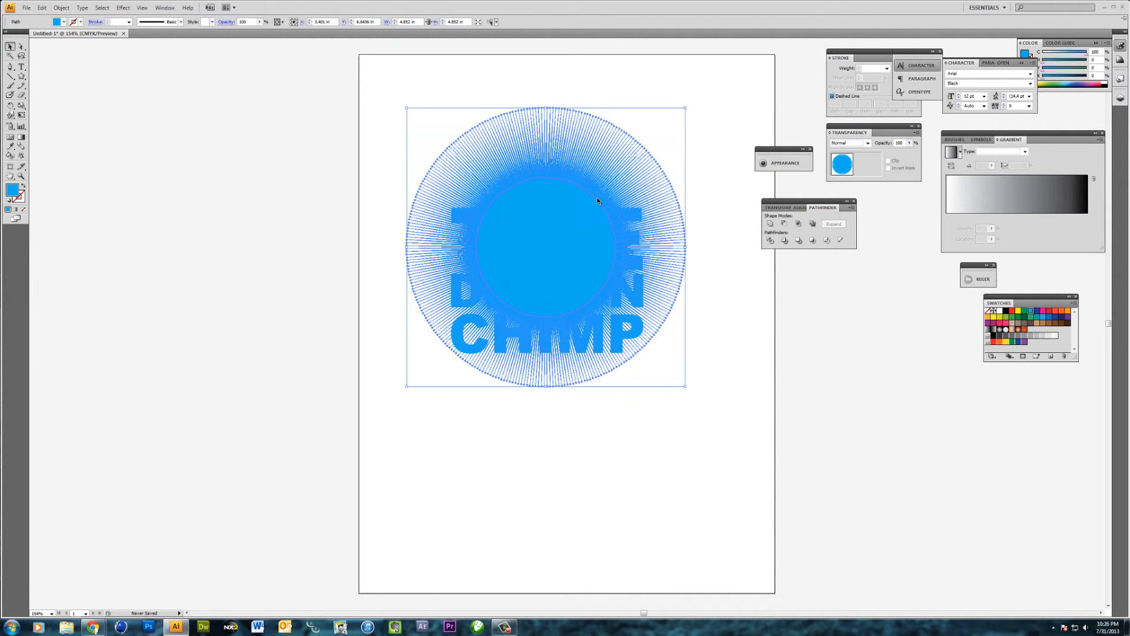
pyautogui.moveTo(606, 240); pyautogui.dragTo(573, 277)
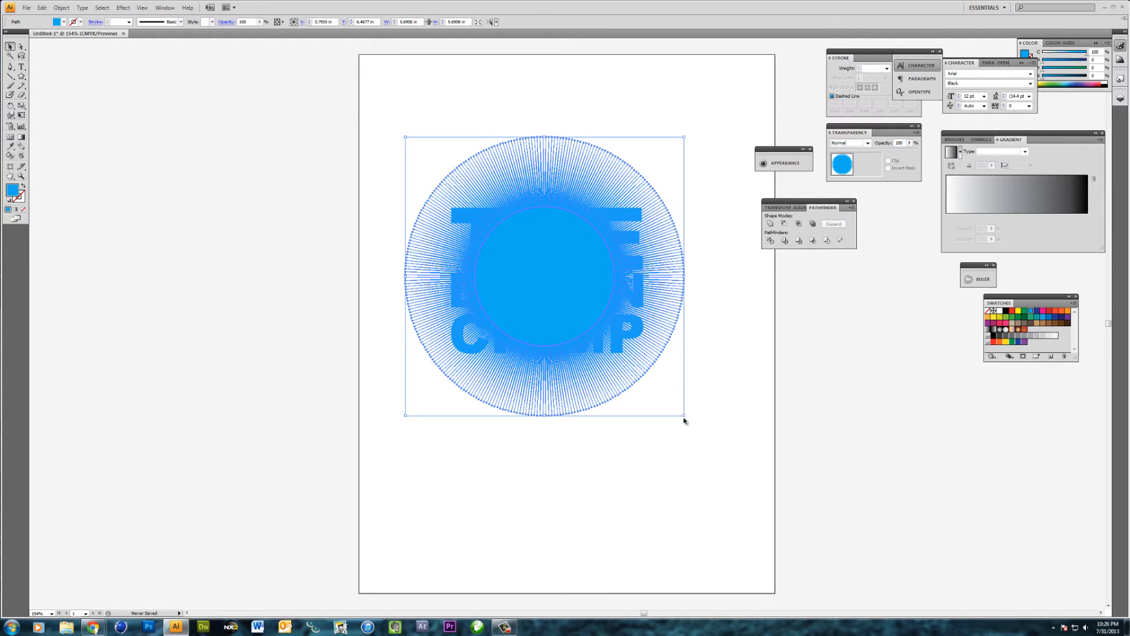
# Stretch the starburst on all sides to about 6.5 in wide by 6.7 in high around the lettering
pyautogui.moveTo(683, 415); pyautogui.dragTo(701, 432)
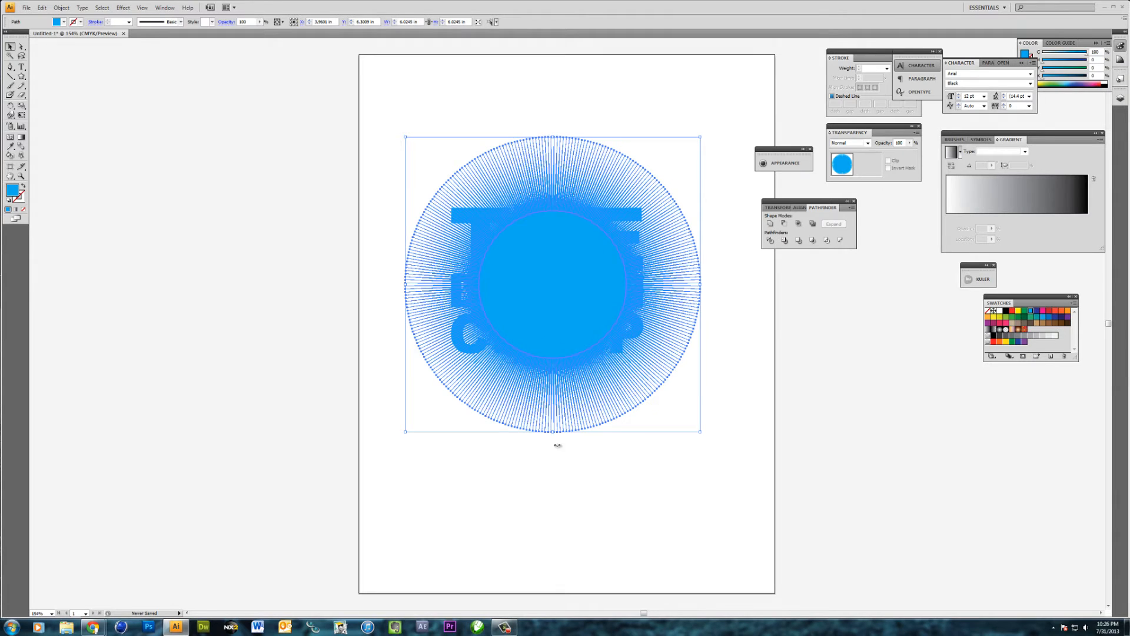
pyautogui.moveTo(554, 439); pyautogui.dragTo(553, 446)
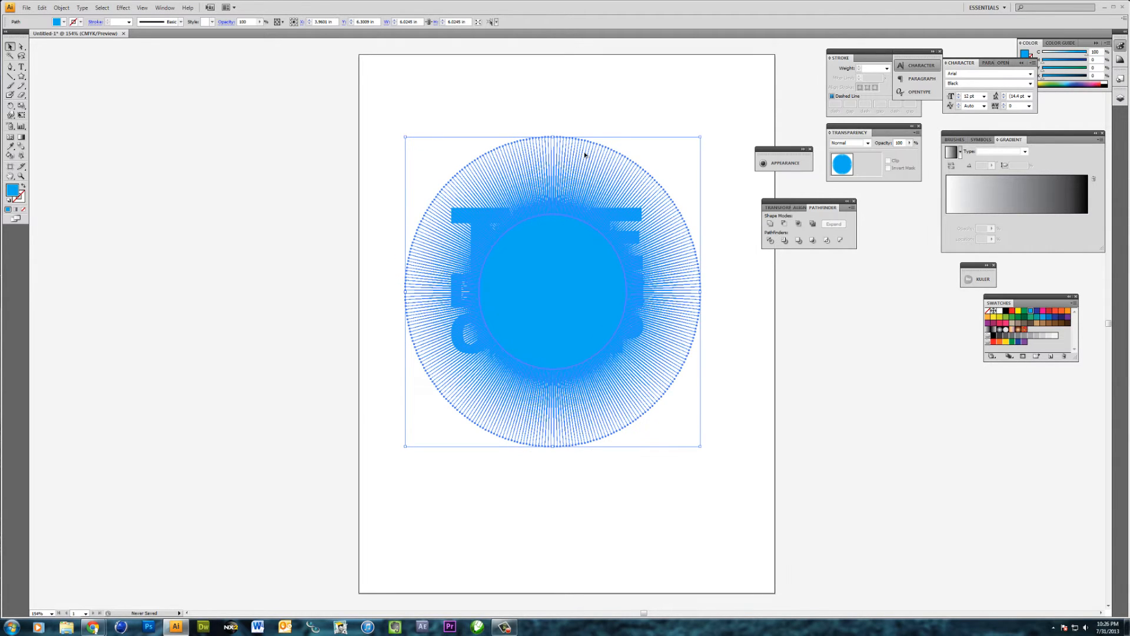
pyautogui.moveTo(554, 139); pyautogui.dragTo(557, 116)
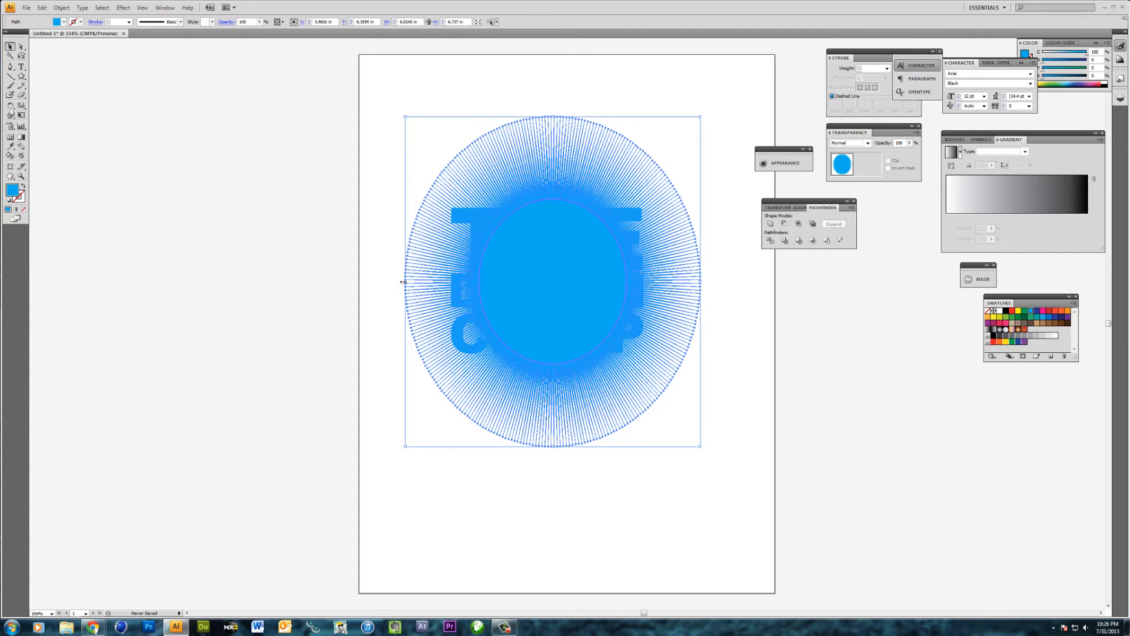
pyautogui.moveTo(403, 282); pyautogui.dragTo(391, 285)
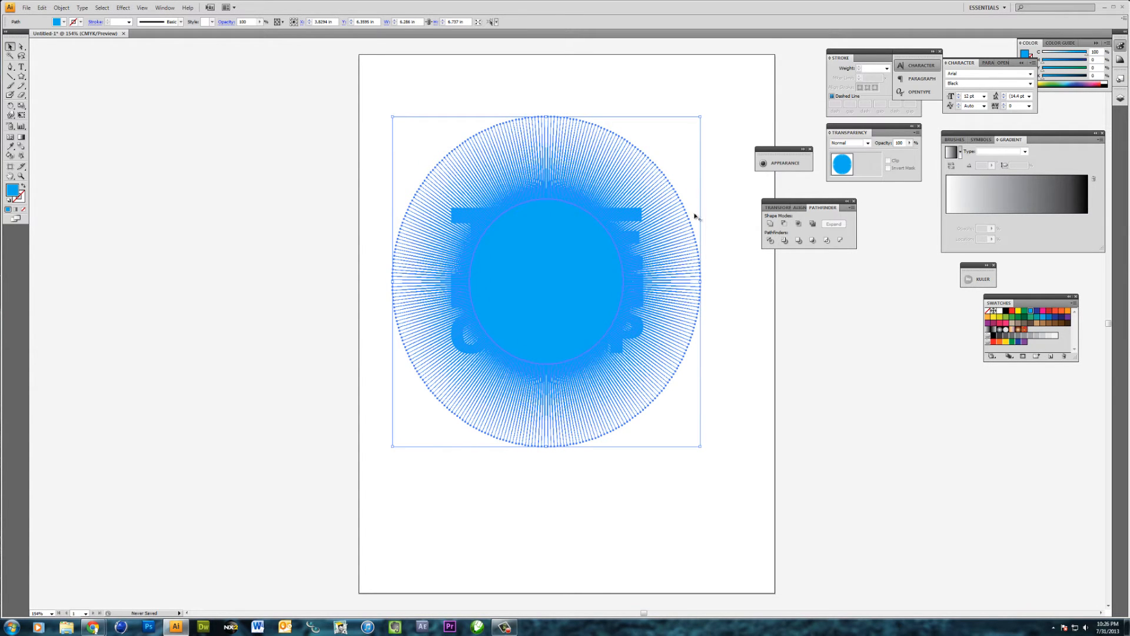
pyautogui.moveTo(700, 282); pyautogui.dragTo(713, 282)
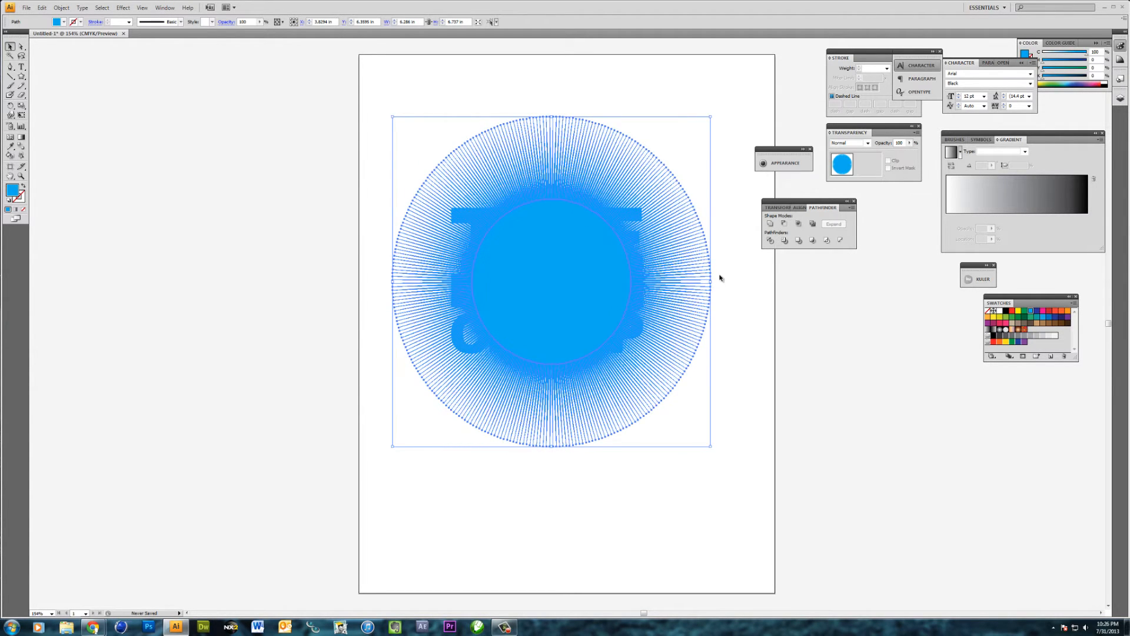
# Fill the starburst with green and send it to the back, behind the lettering
pyautogui.click(1024, 310)
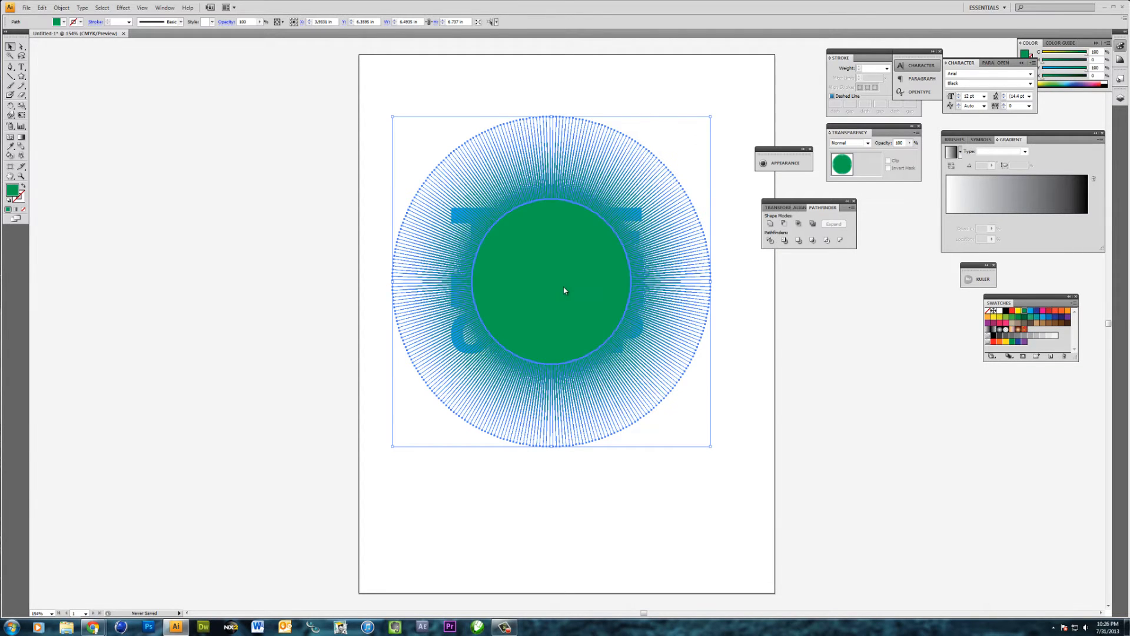
pyautogui.rightClick(565, 288)
pyautogui.moveTo(624, 401)
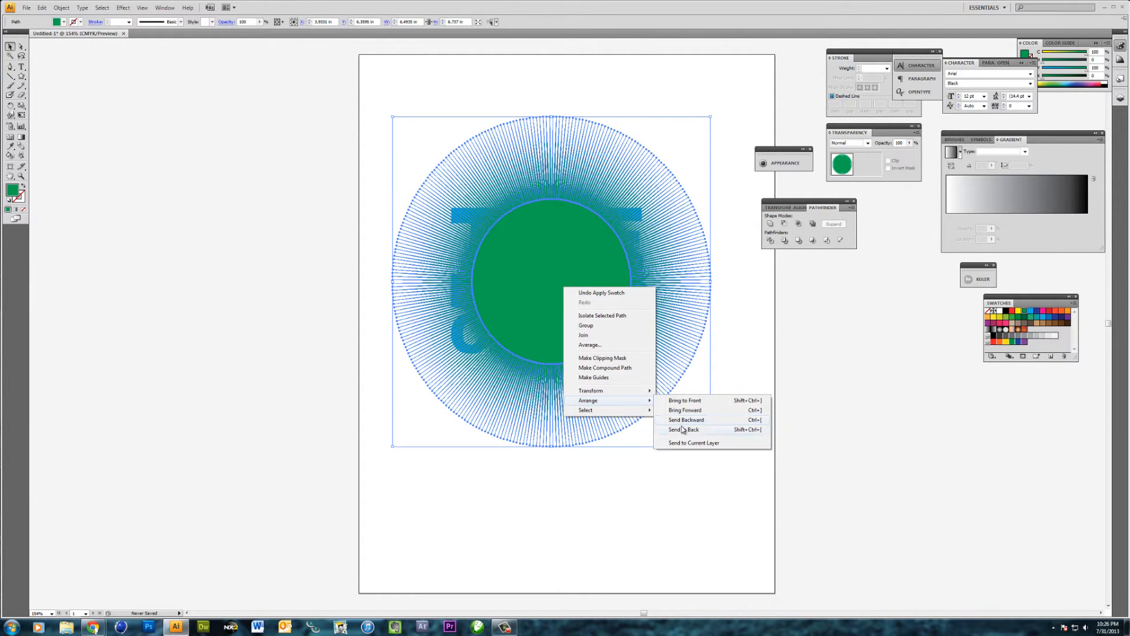
pyautogui.click(682, 429)
pyautogui.click(675, 466)
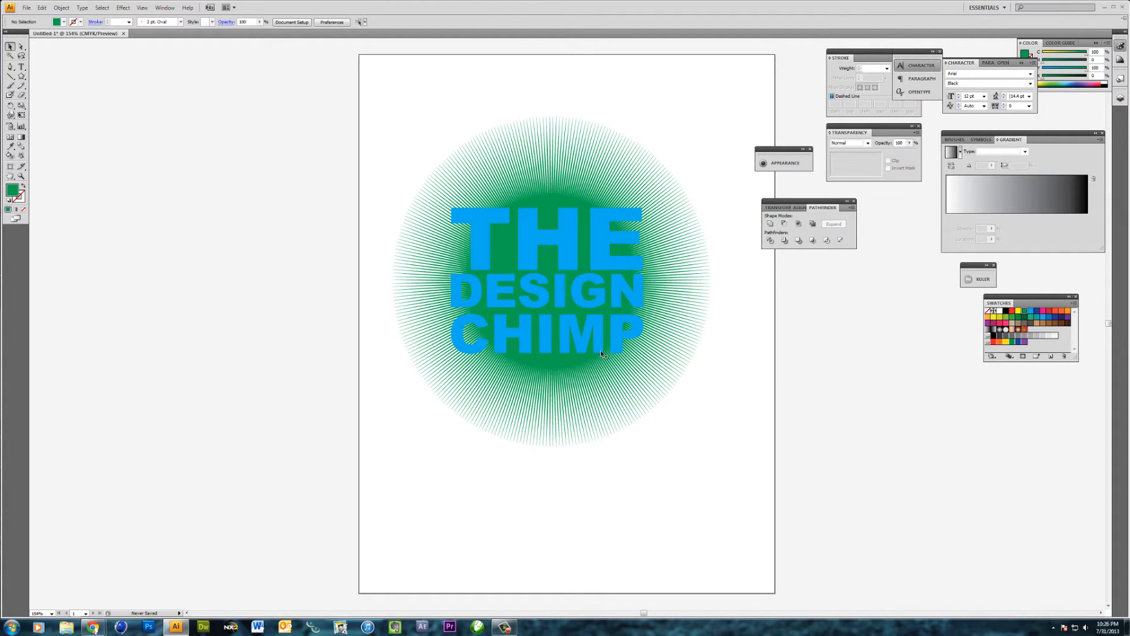
# Recolor the starburst behind the lettering with the light orange swatch
pyautogui.click(571, 361)
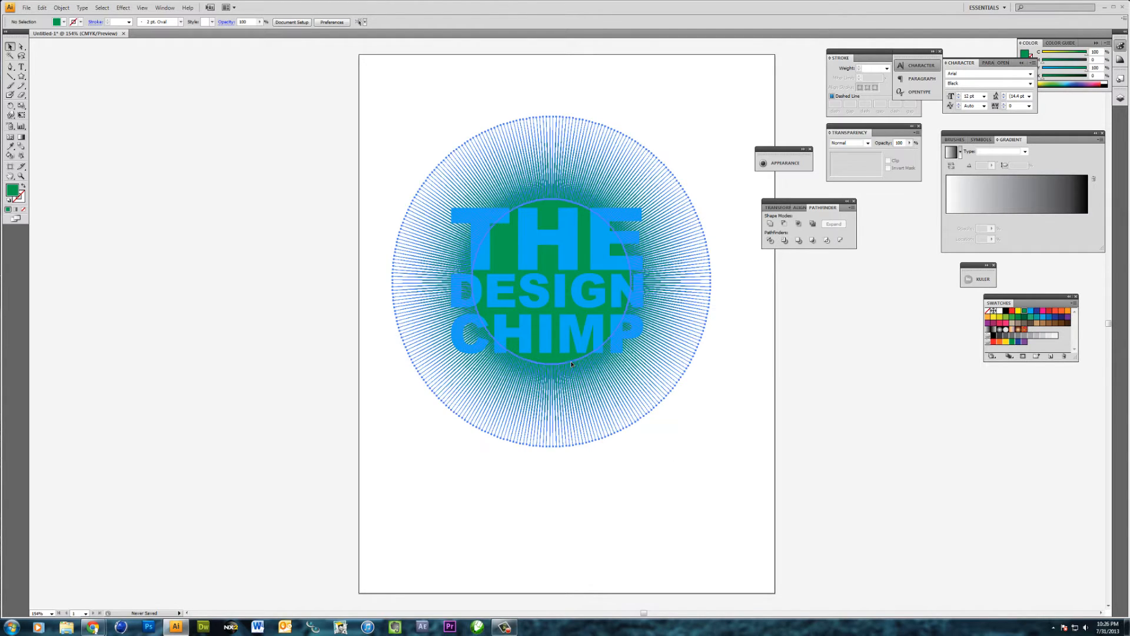
pyautogui.click(988, 317)
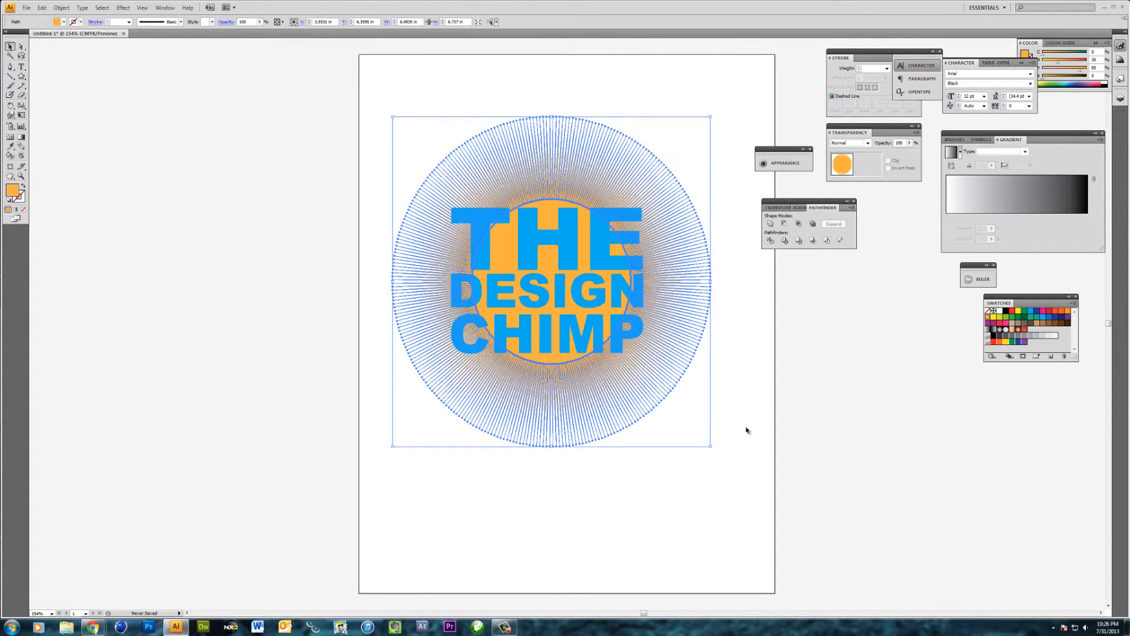
pyautogui.click(747, 430)
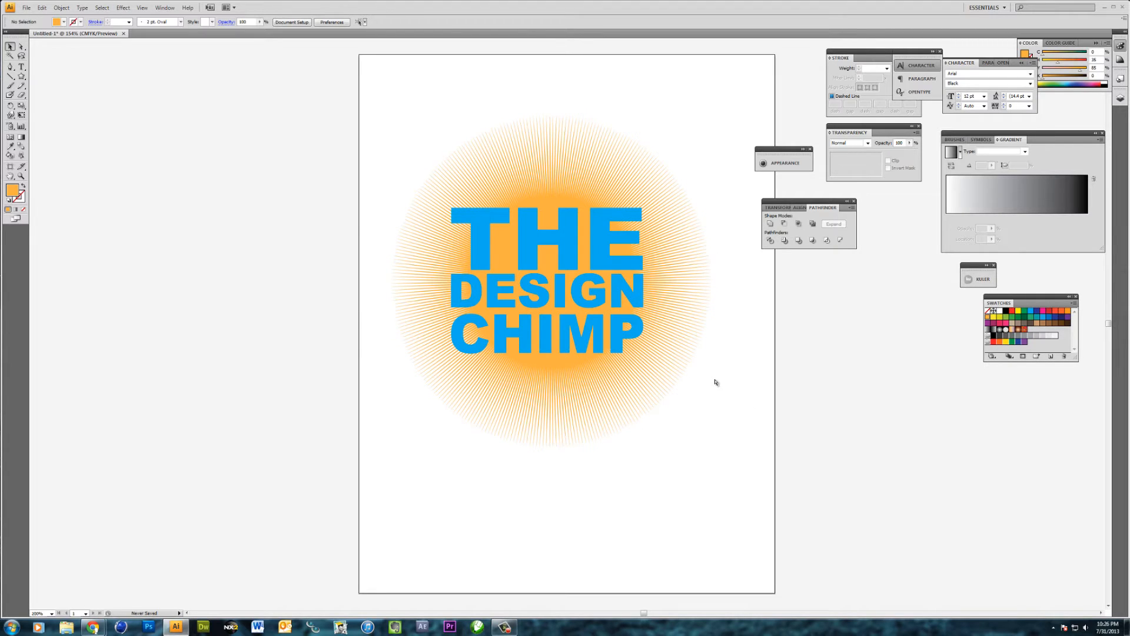
# Fine-tune the starburst's edges to about 6.67 in wide by 6.72 in high, so its rays surround the words evenly
pyautogui.hotkey('ctrl', '+')
pyautogui.hotkey('ctrl', '+')
pyautogui.hotkey('ctrl', '+')
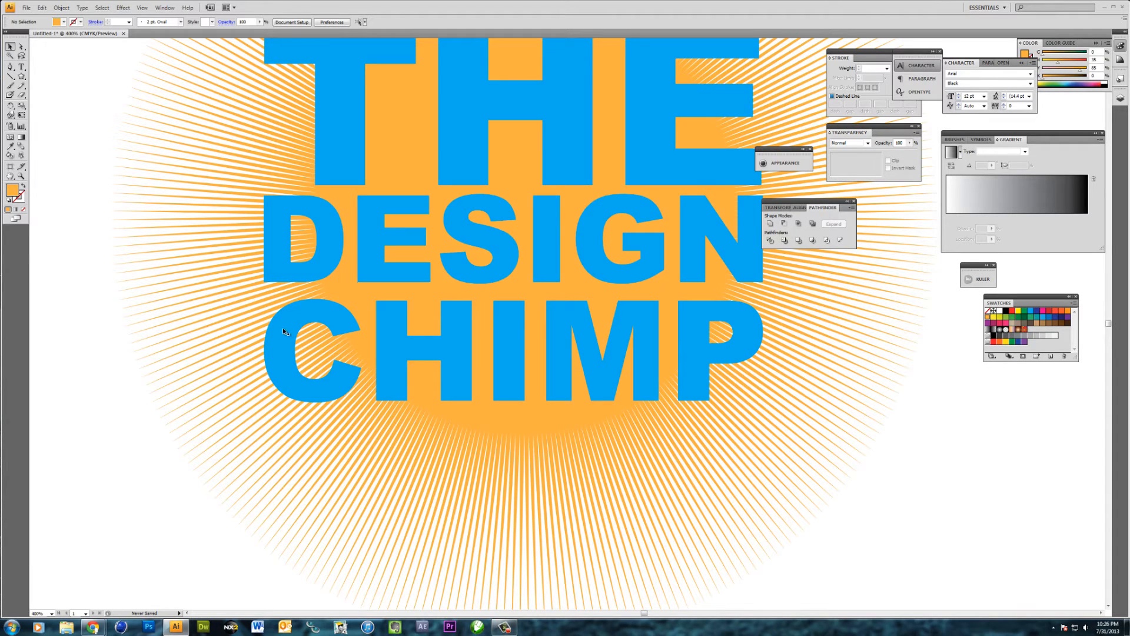
pyautogui.scroll(5, 299, 192)
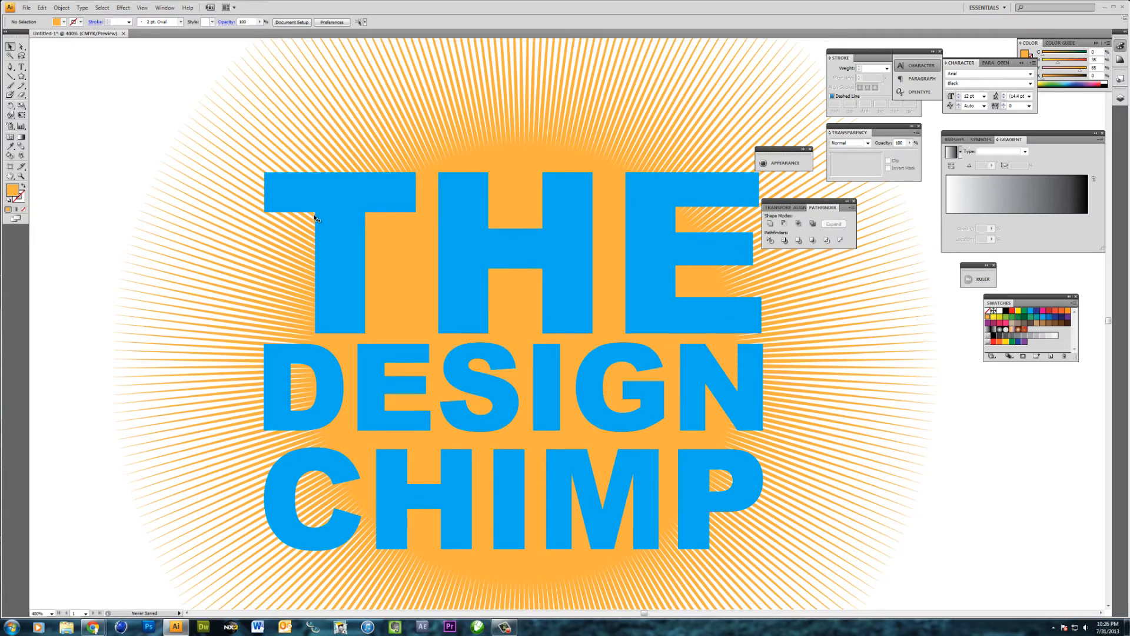
pyautogui.scroll(-2, 317, 219)
pyautogui.click(475, 502)
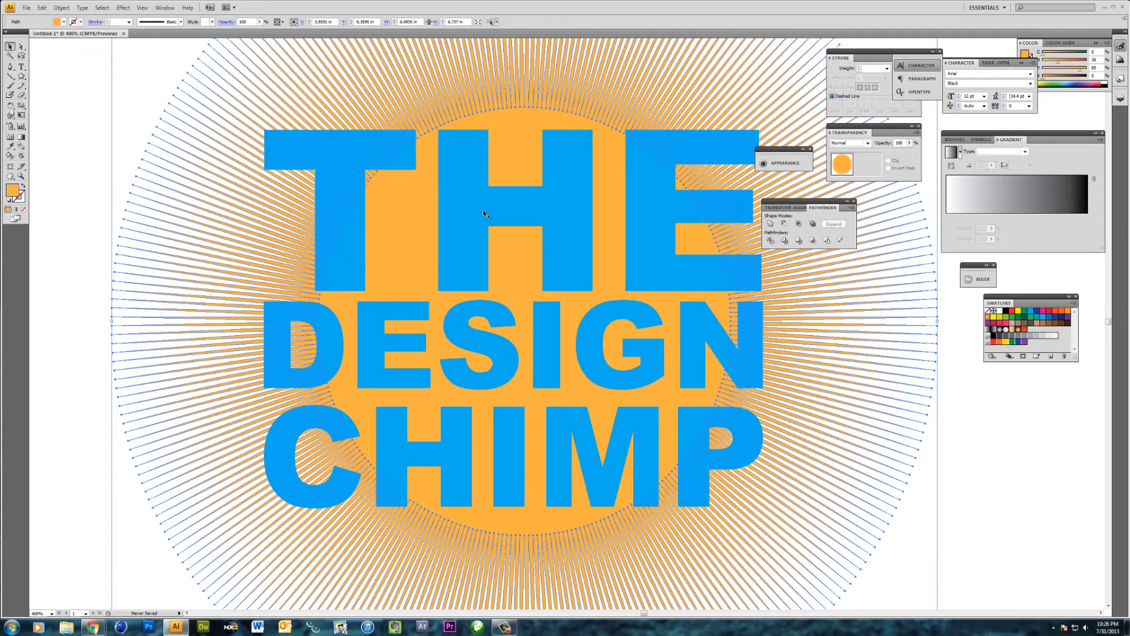
pyautogui.hotkey('ctrl', '-')
pyautogui.hotkey('ctrl', '-')
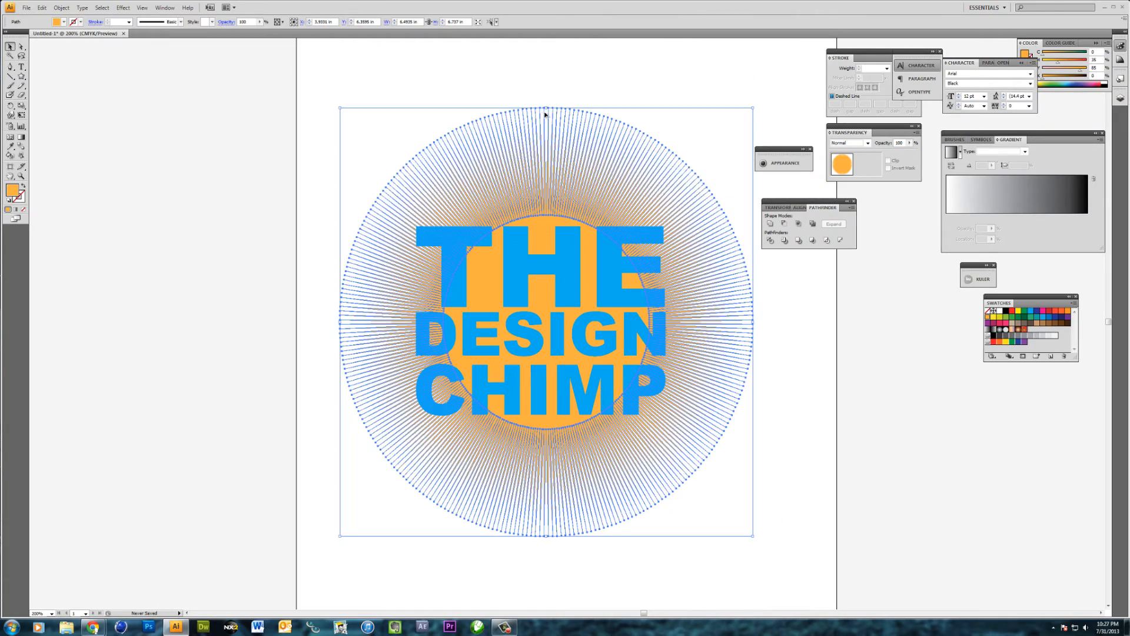
pyautogui.moveTo(547, 108); pyautogui.dragTo(548, 105)
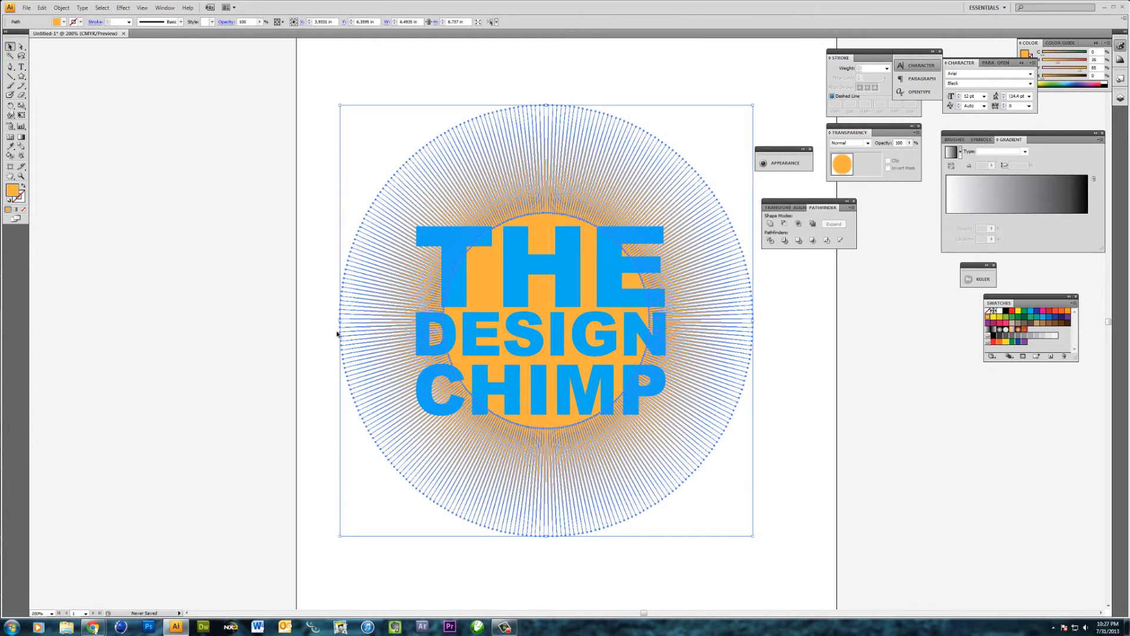
pyautogui.moveTo(339, 322); pyautogui.dragTo(333, 320)
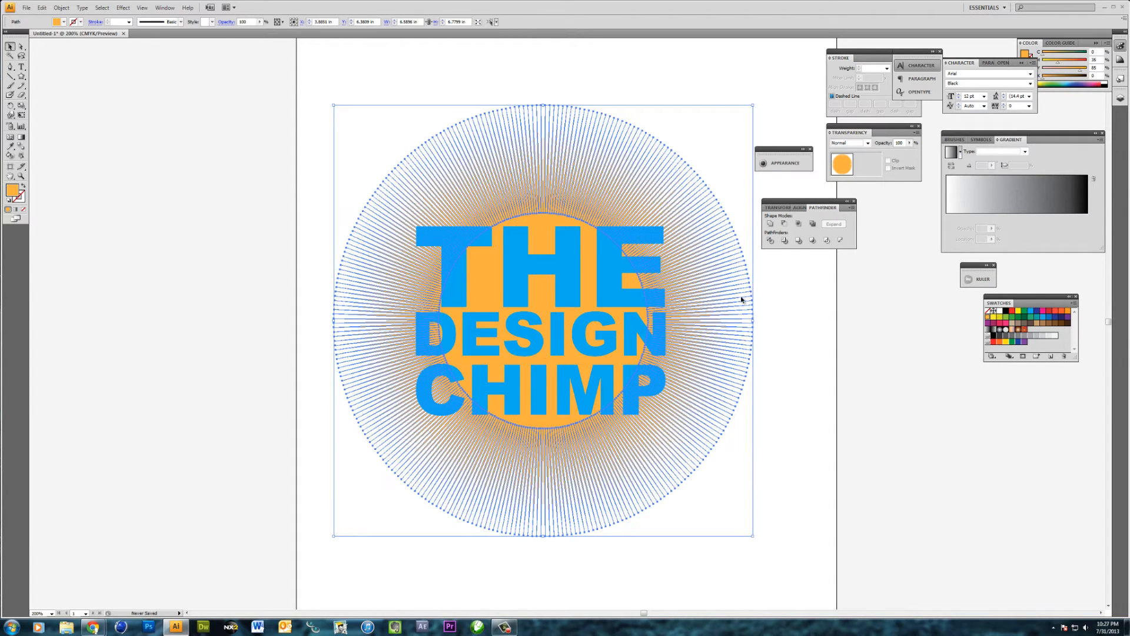
pyautogui.moveTo(754, 320); pyautogui.dragTo(757, 320)
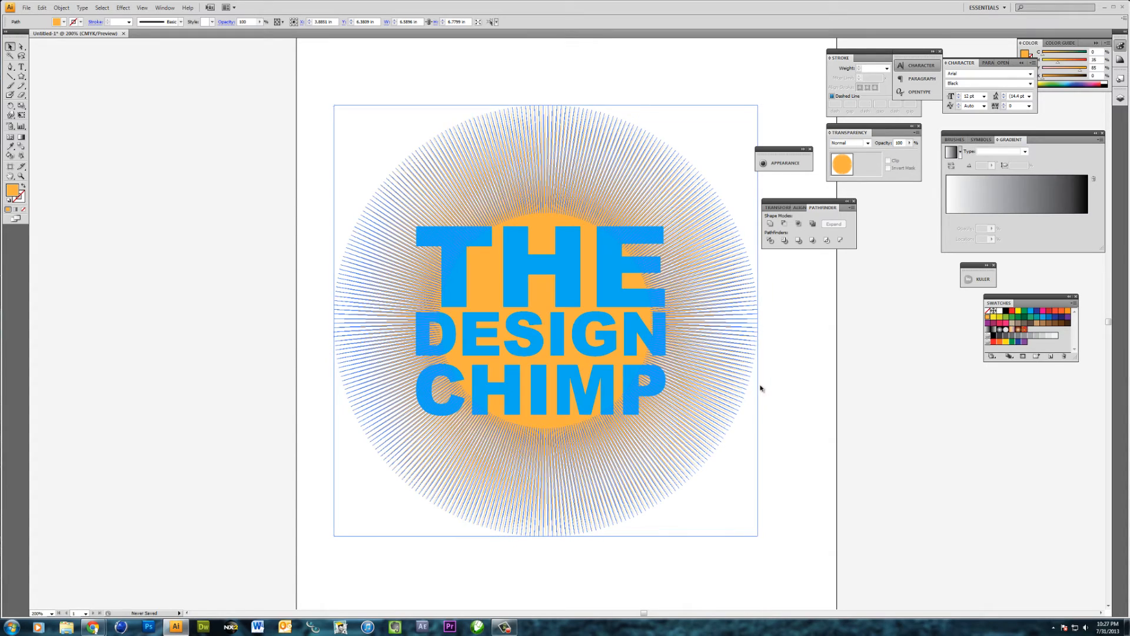
pyautogui.moveTo(545, 537); pyautogui.dragTo(545, 533)
pyautogui.click(388, 551)
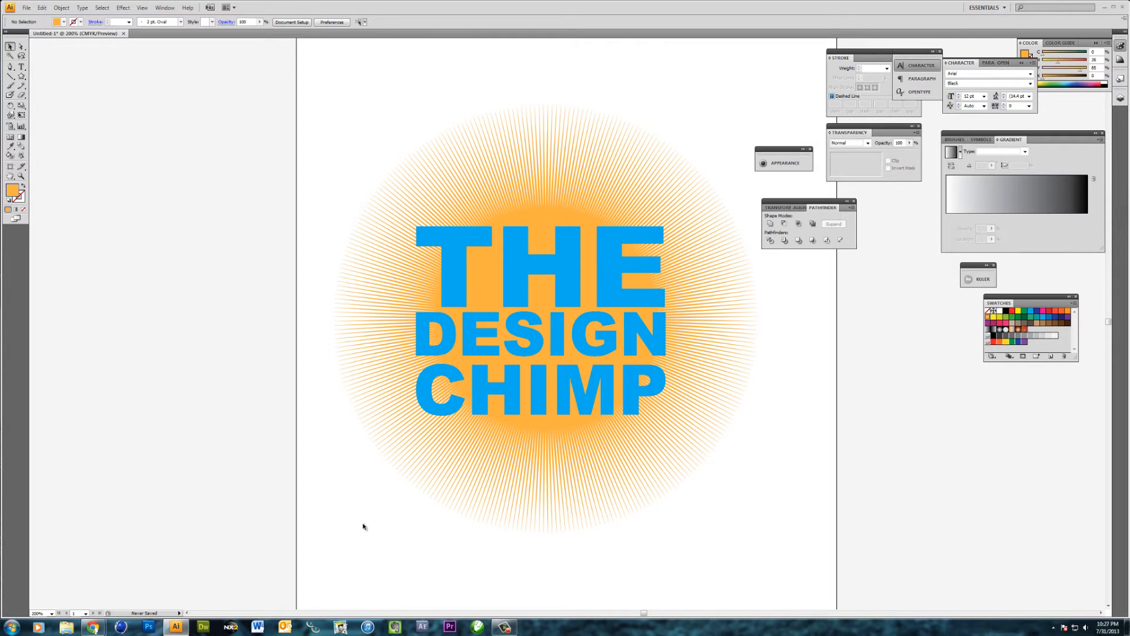
# Toggle the starburst's bounding box off and back on, and deselect the shape
pyautogui.click(521, 490)
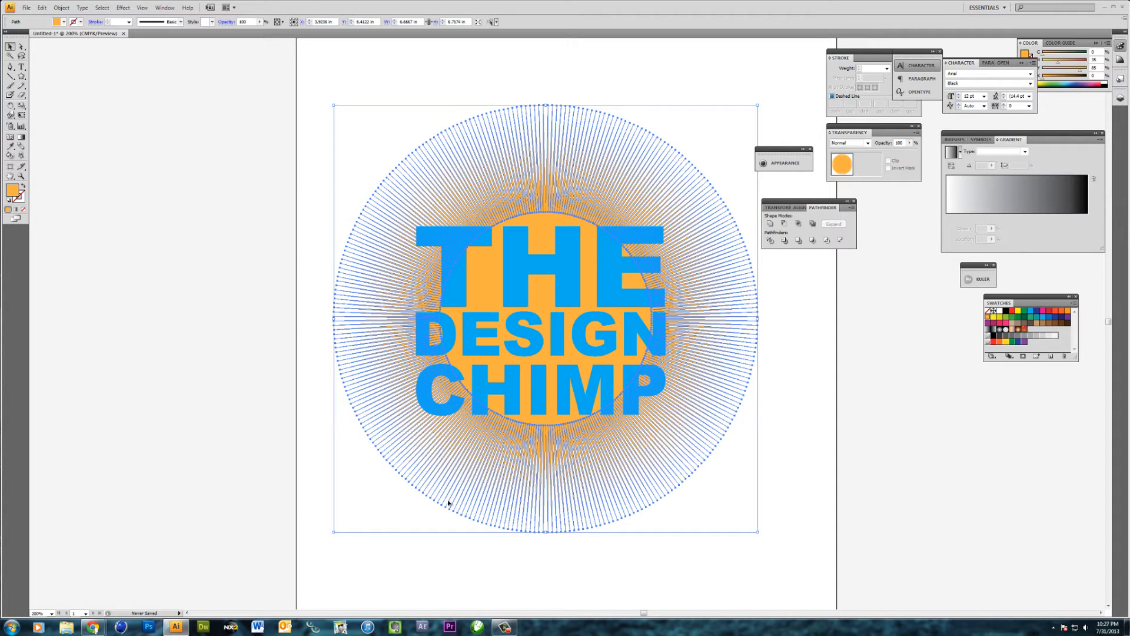
pyautogui.hotkey('ctrl', 'shift', 'b')
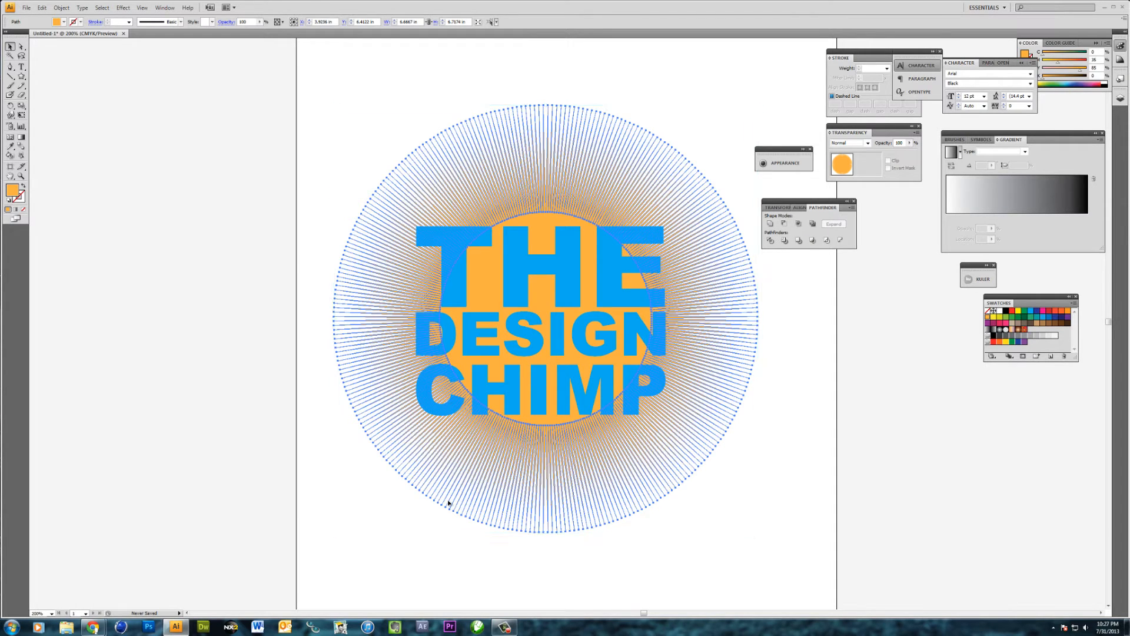
pyautogui.hotkey('ctrl', 'shift', 'b')
pyautogui.click(369, 500)
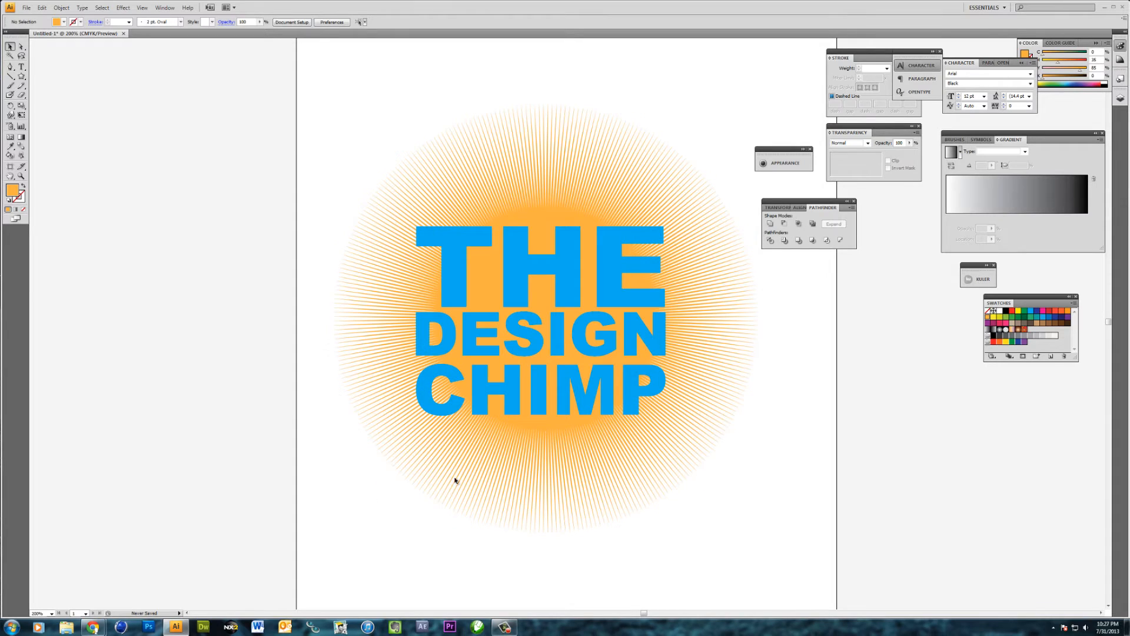
# Ungroup the letters of the word CHIMP
pyautogui.click(630, 404)
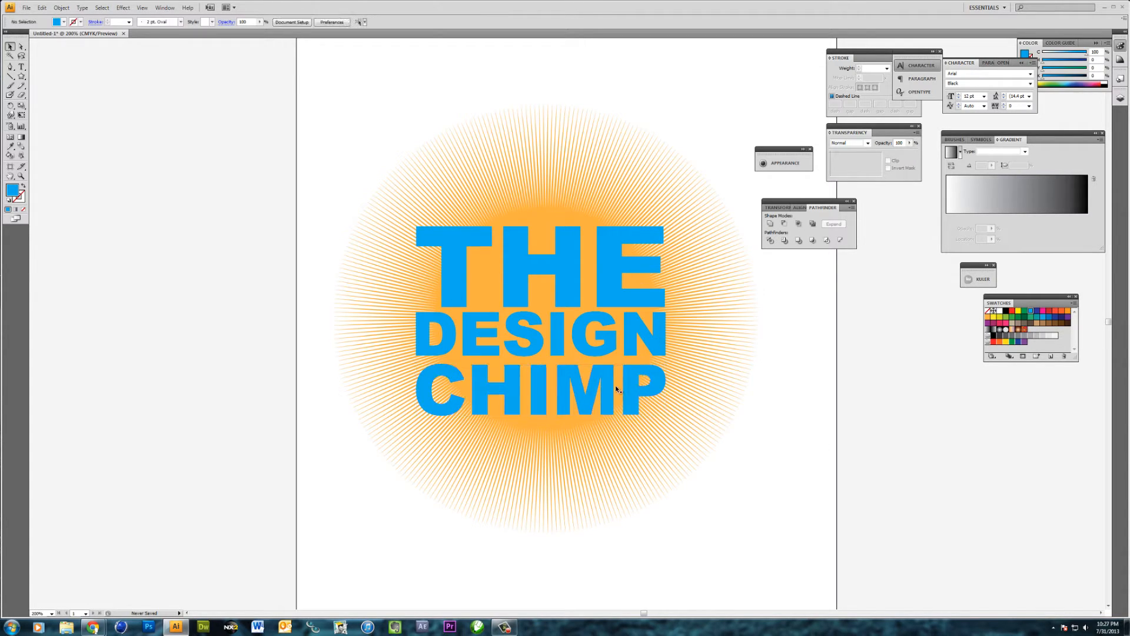
pyautogui.rightClick(638, 389)
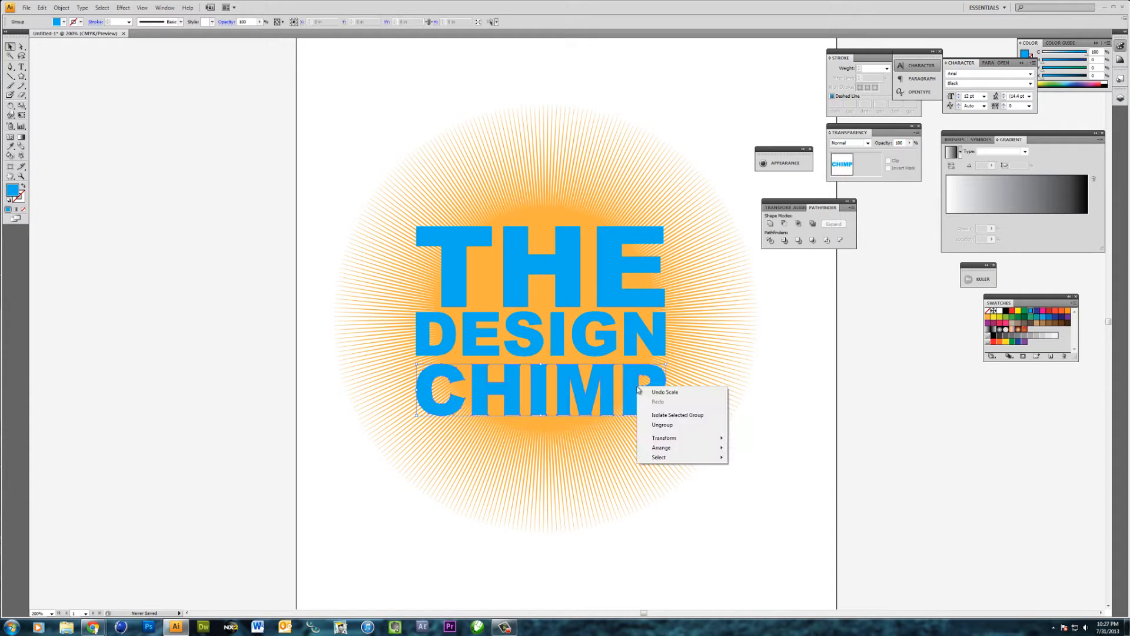
pyautogui.click(679, 430)
pyautogui.click(723, 469)
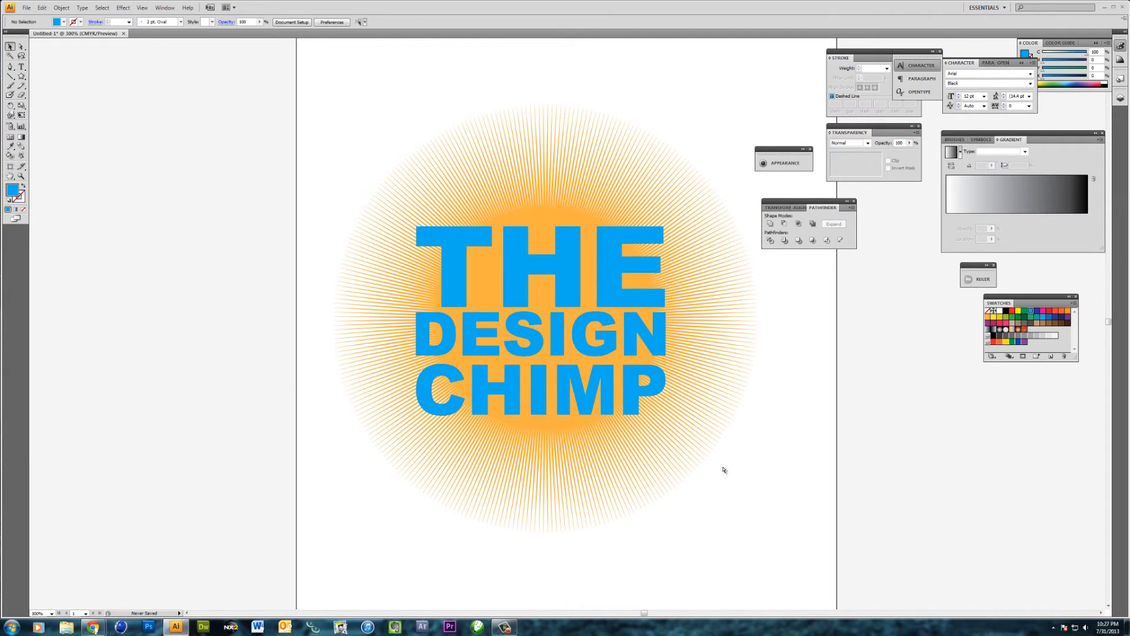
# Bring the orange starburst to the front of all the lettering and deselect it
pyautogui.hotkey('ctrl', '+')
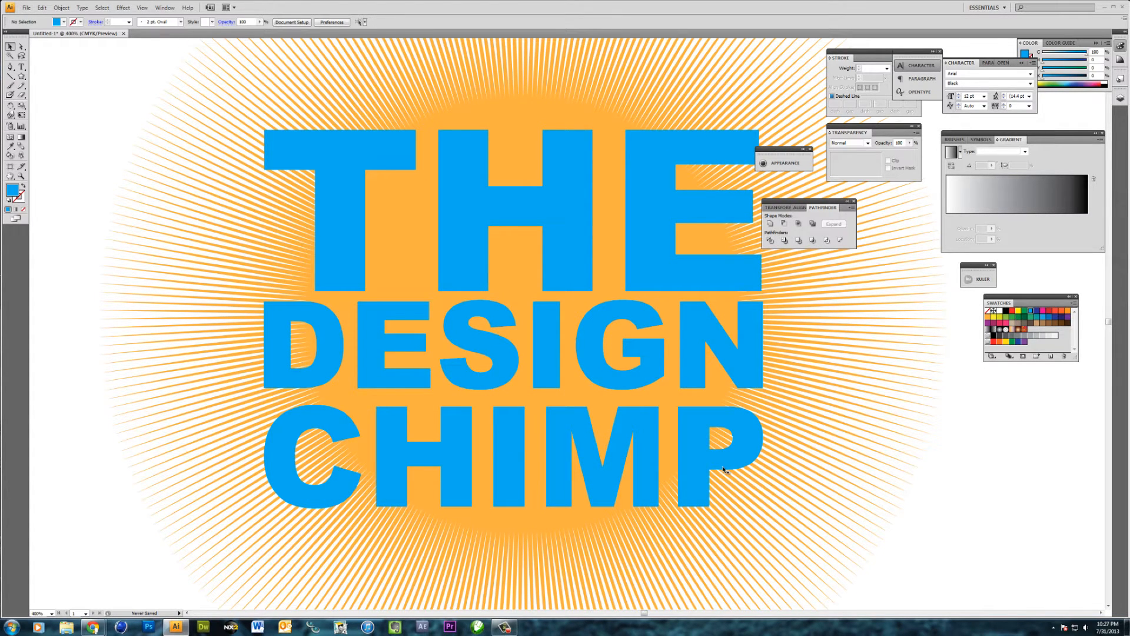
pyautogui.click(385, 257)
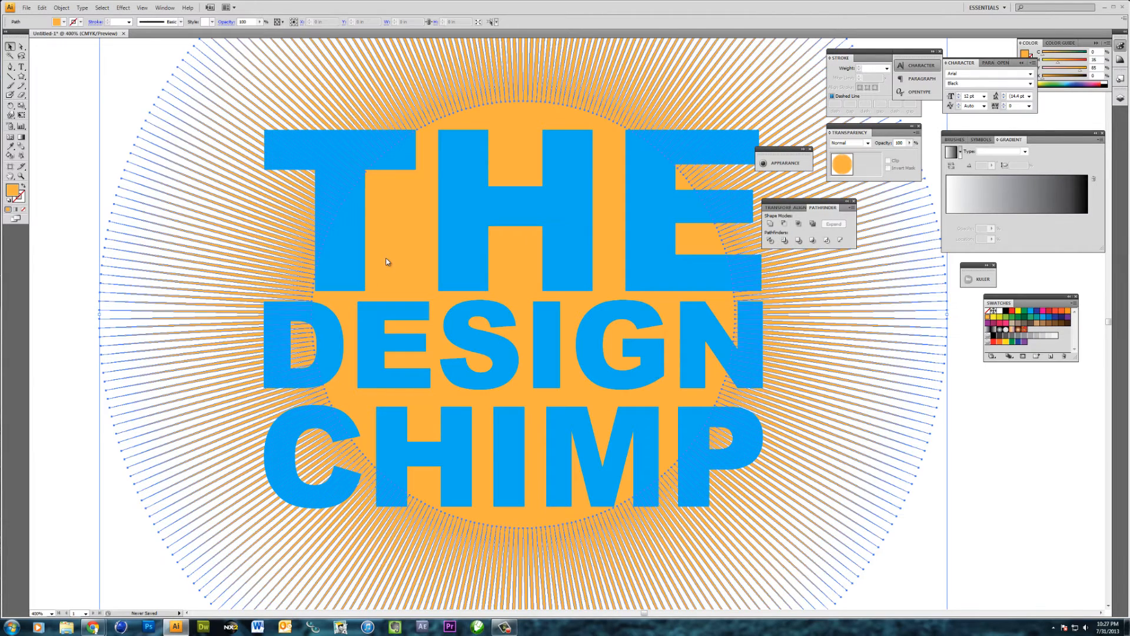
pyautogui.rightClick(386, 257)
pyautogui.moveTo(438, 371)
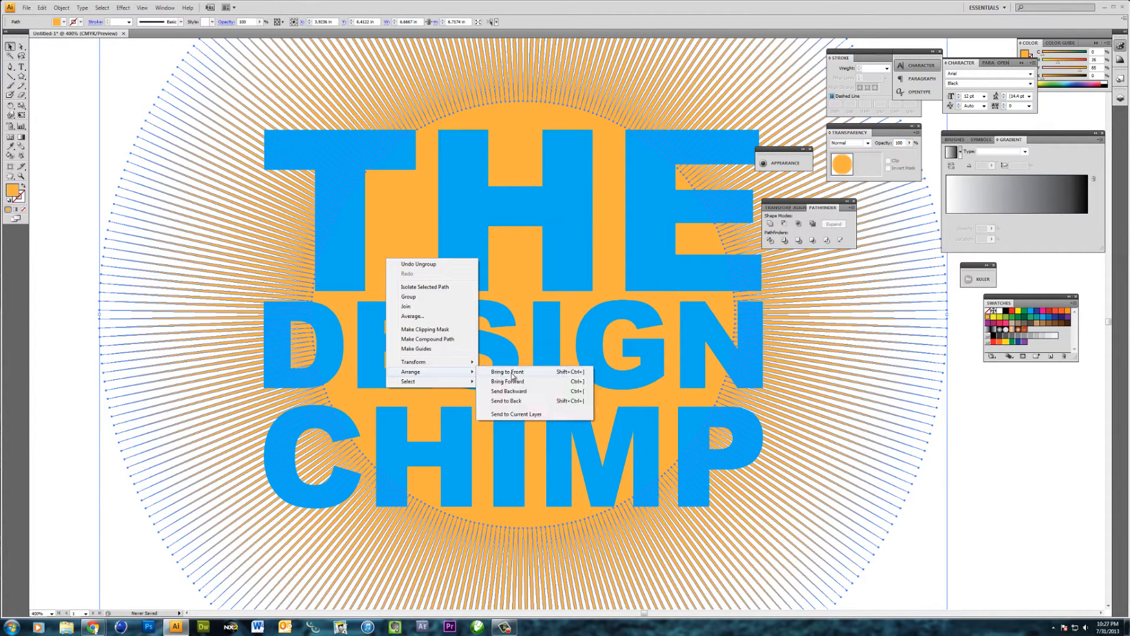
pyautogui.click(511, 372)
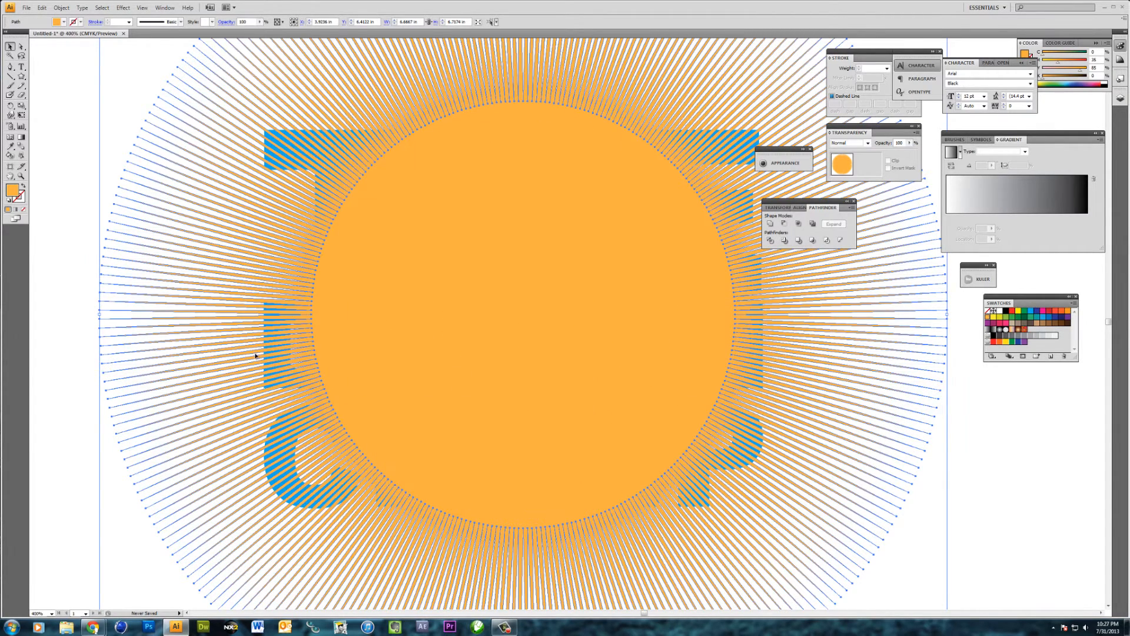
pyautogui.click(67, 291)
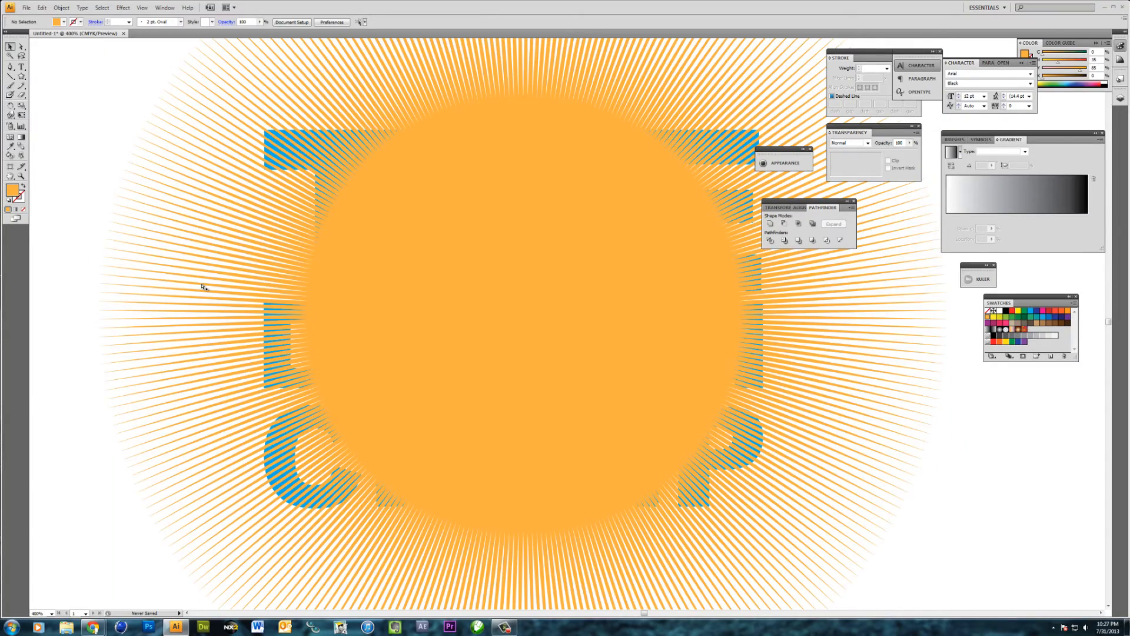
# Ungroup the letters of the word THE
pyautogui.hotkey('ctrl', '=')
pyautogui.hotkey('ctrl', '=')
pyautogui.moveTo(200, 283); pyautogui.dragTo(453, 428)
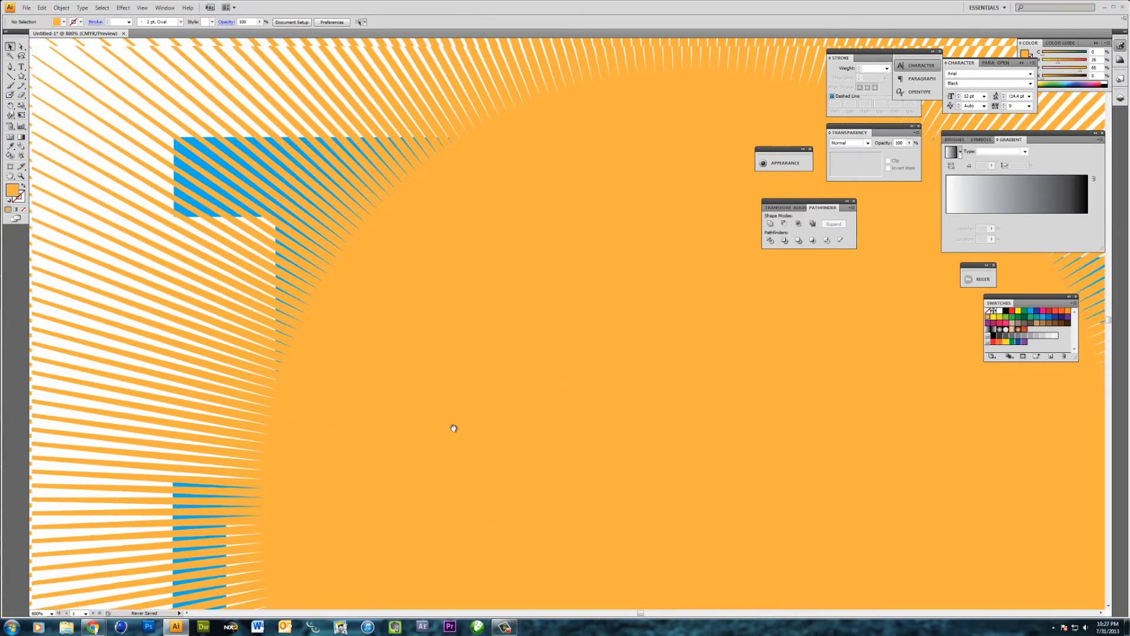
pyautogui.click(482, 408)
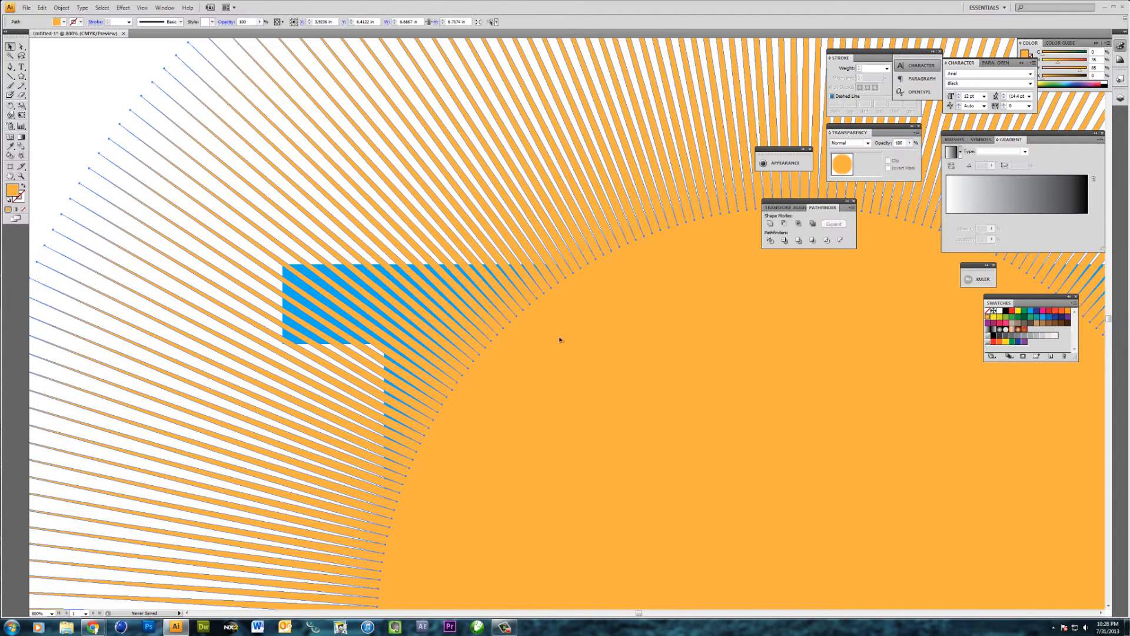
pyautogui.keyDown('shift'); pyautogui.click(284, 306); pyautogui.keyUp('shift')
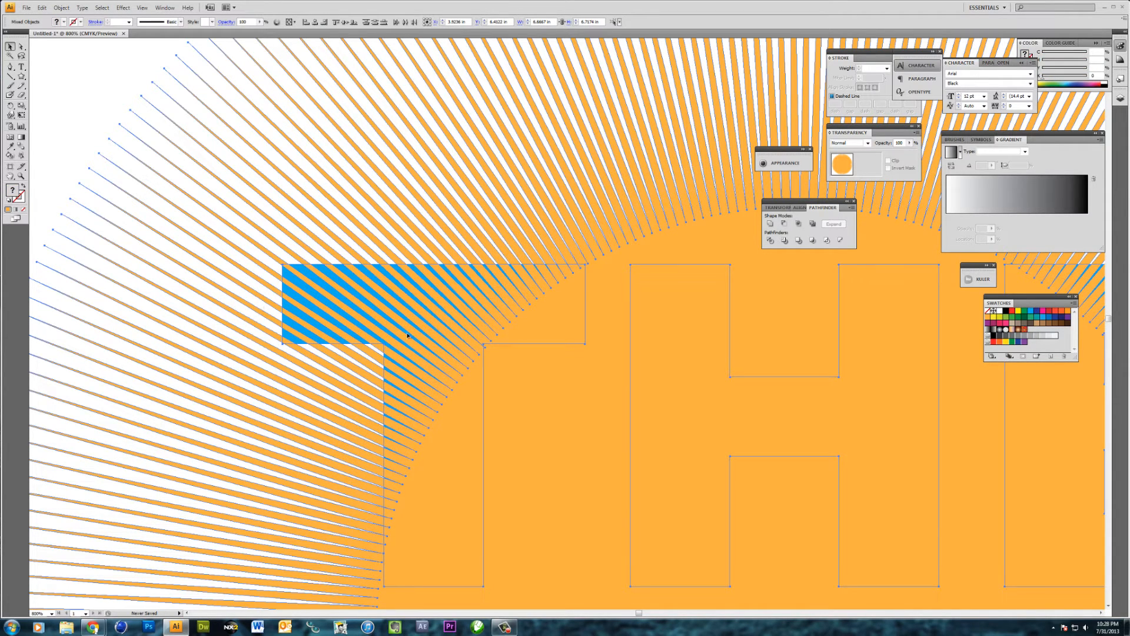
pyautogui.click(221, 288)
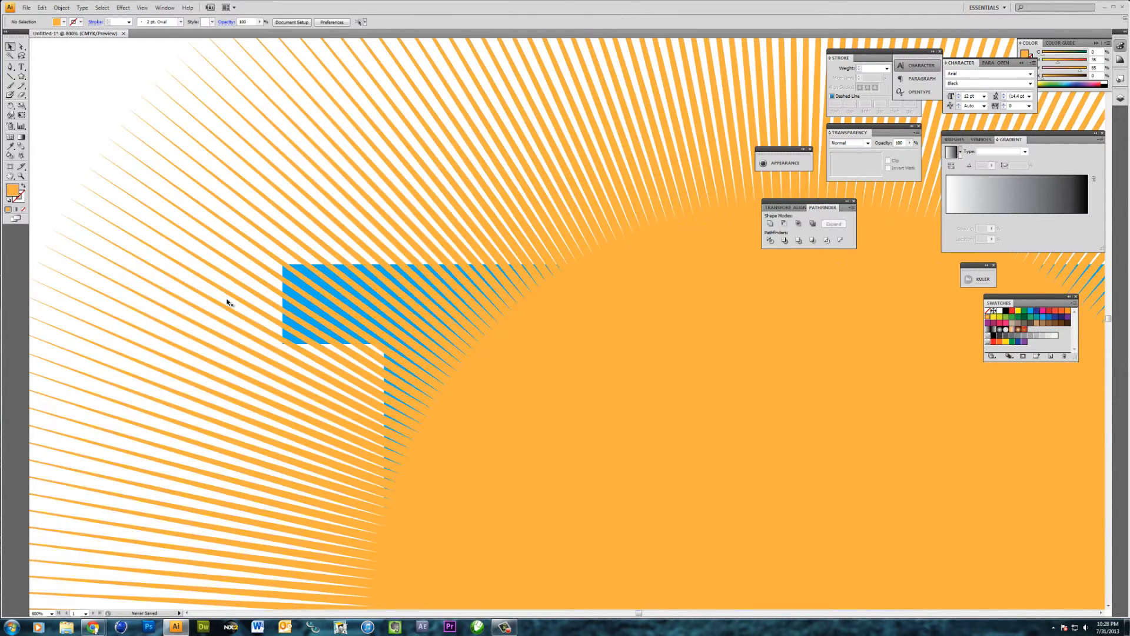
pyautogui.click(297, 314)
pyautogui.rightClick(296, 313)
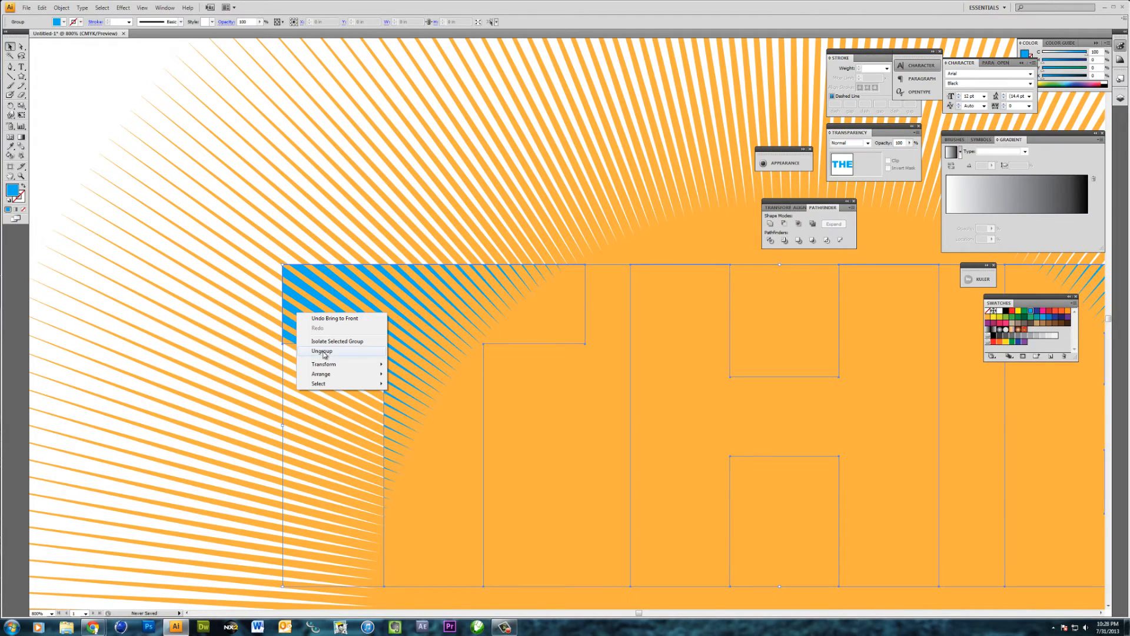
pyautogui.click(323, 352)
# Ungroup the letters of the word DESIGN
pyautogui.click(269, 358)
pyautogui.scroll(-6, 309, 459)
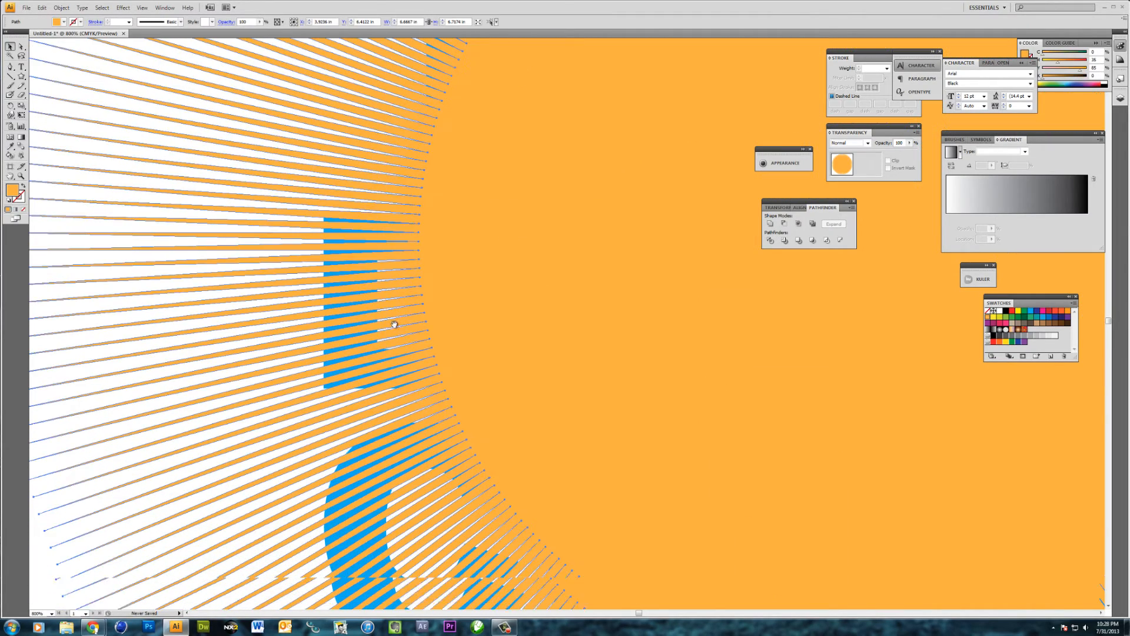
pyautogui.click(324, 351)
pyautogui.rightClick(325, 351)
pyautogui.click(355, 391)
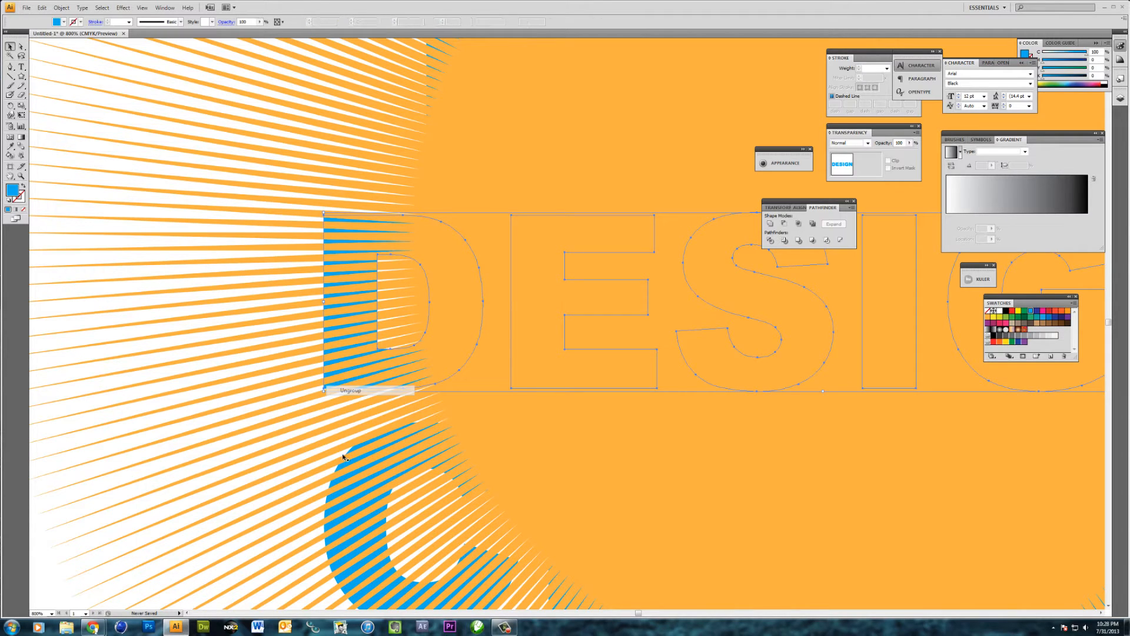
# Check the C and P of CHIMP to see whether the letters select individually
pyautogui.click(332, 483)
pyautogui.rightClick(332, 484)
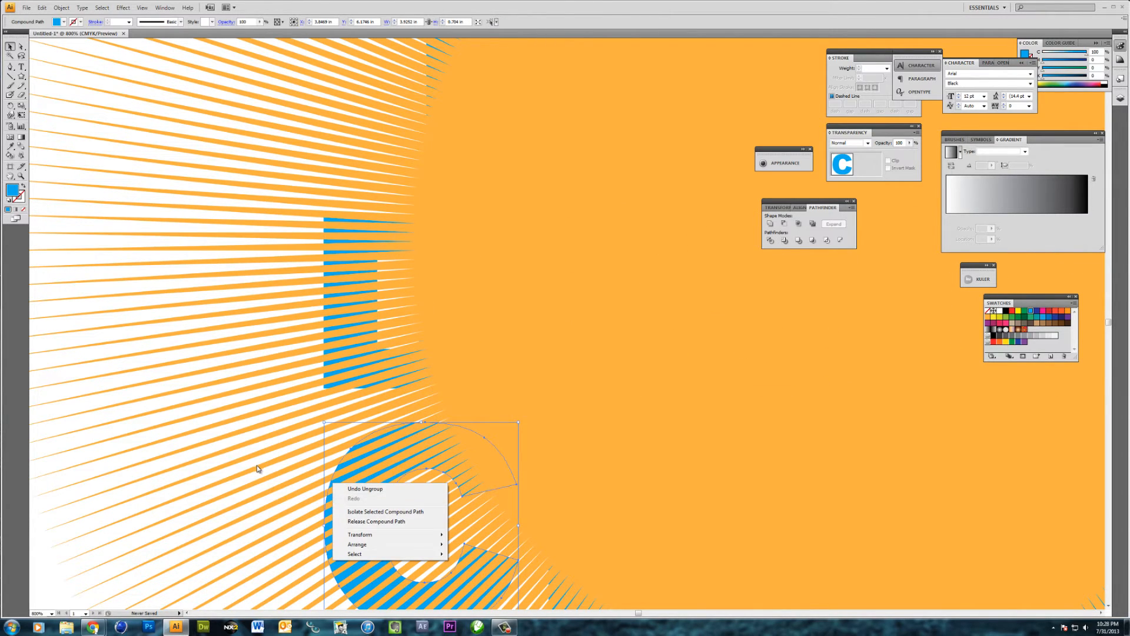
pyautogui.click(256, 446)
pyautogui.moveTo(409, 330); pyautogui.dragTo(277, 213)
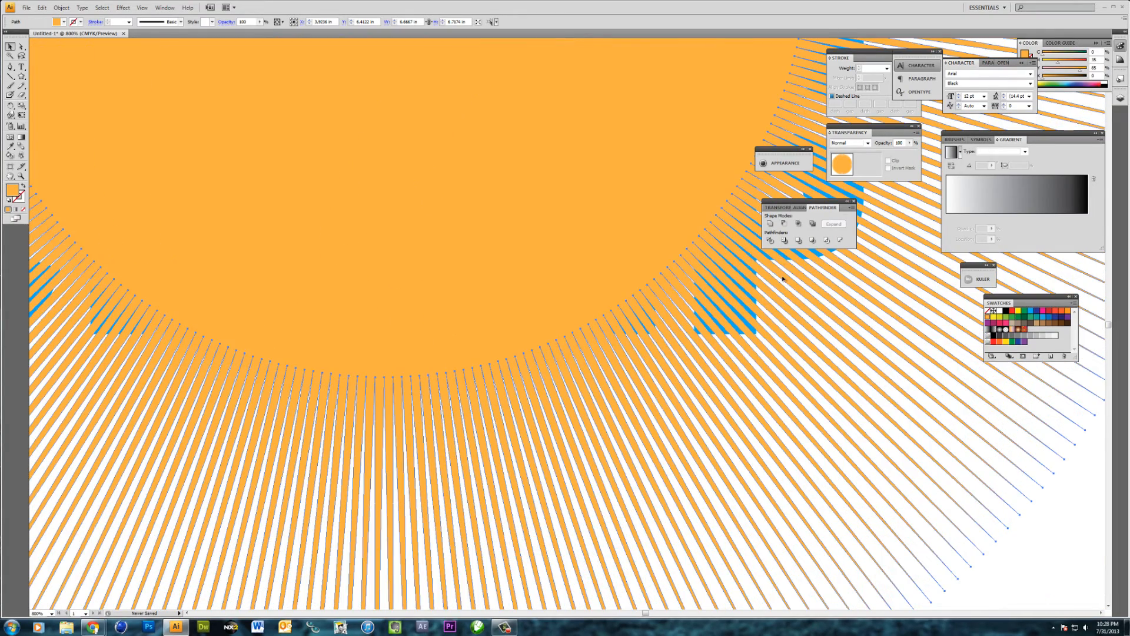
pyautogui.click(783, 260)
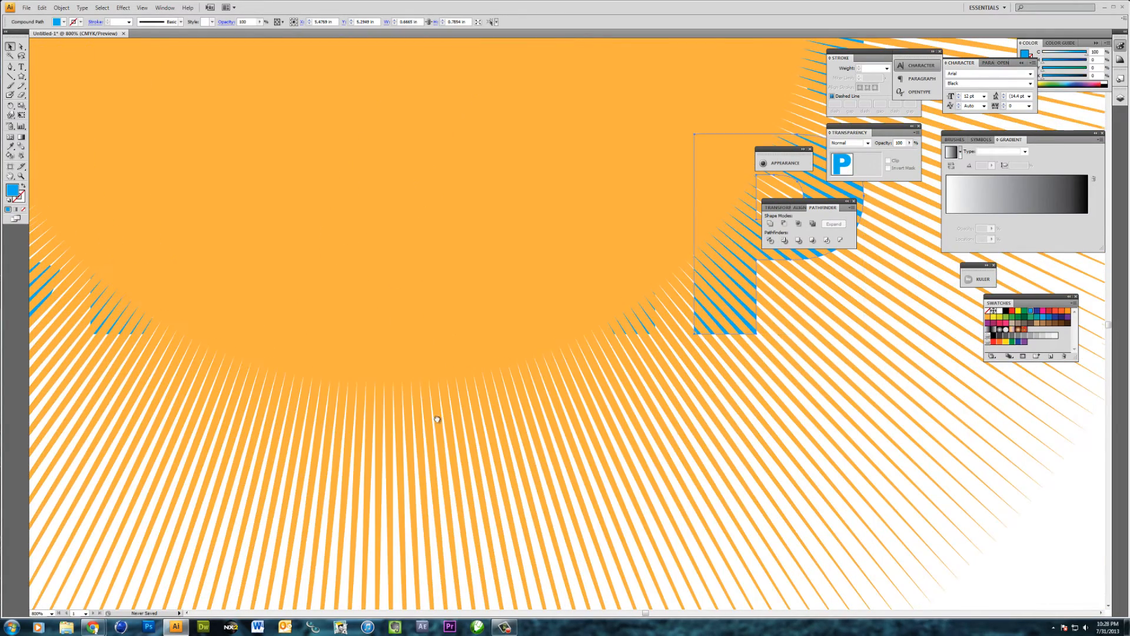
pyautogui.moveTo(552, 87); pyautogui.dragTo(574, 331)
pyautogui.moveTo(224, 173); pyautogui.dragTo(551, 410)
pyautogui.moveTo(313, 132); pyautogui.dragTo(455, 301)
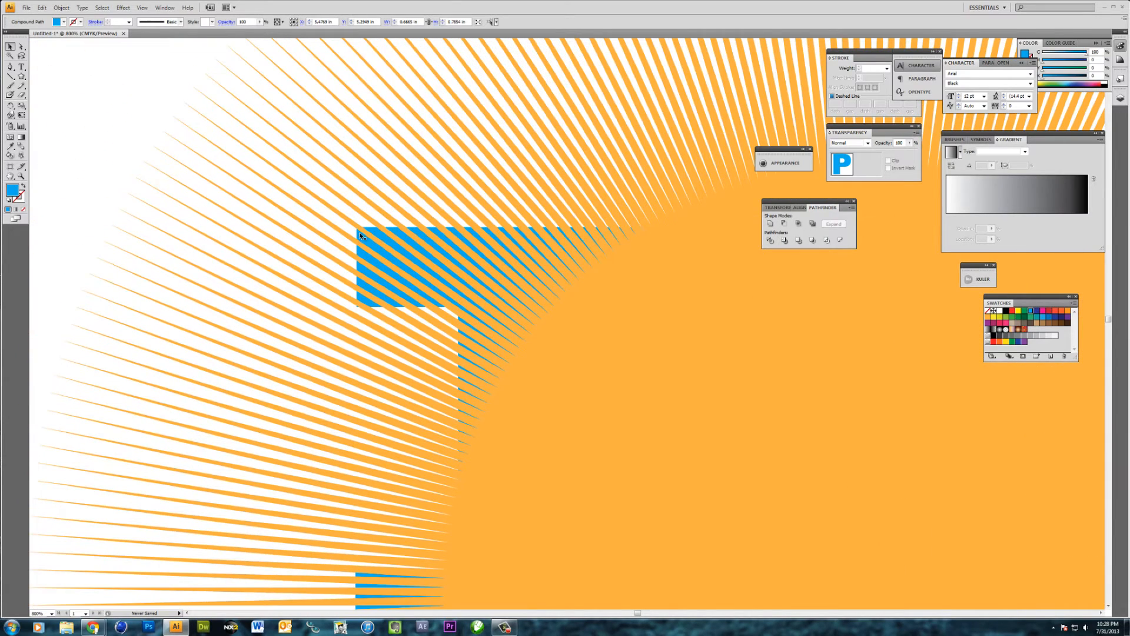
# Copy the starburst, intersect the original with the letter T of THE, and deselect the result
pyautogui.click(364, 235)
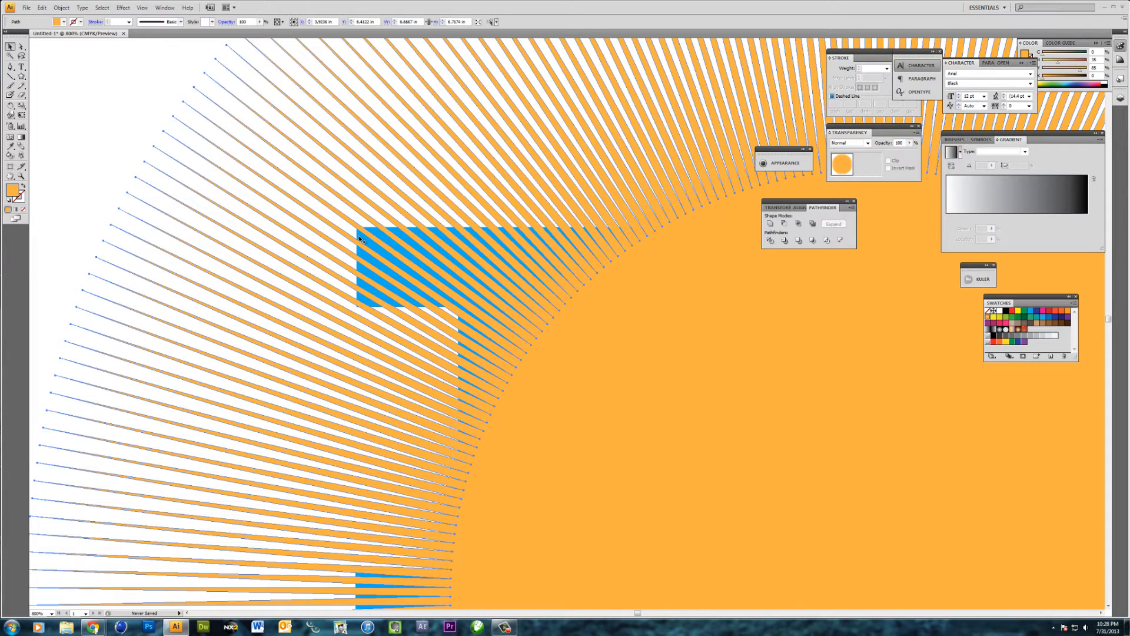
pyautogui.keyDown('shift'); pyautogui.click(359, 237); pyautogui.keyUp('shift')
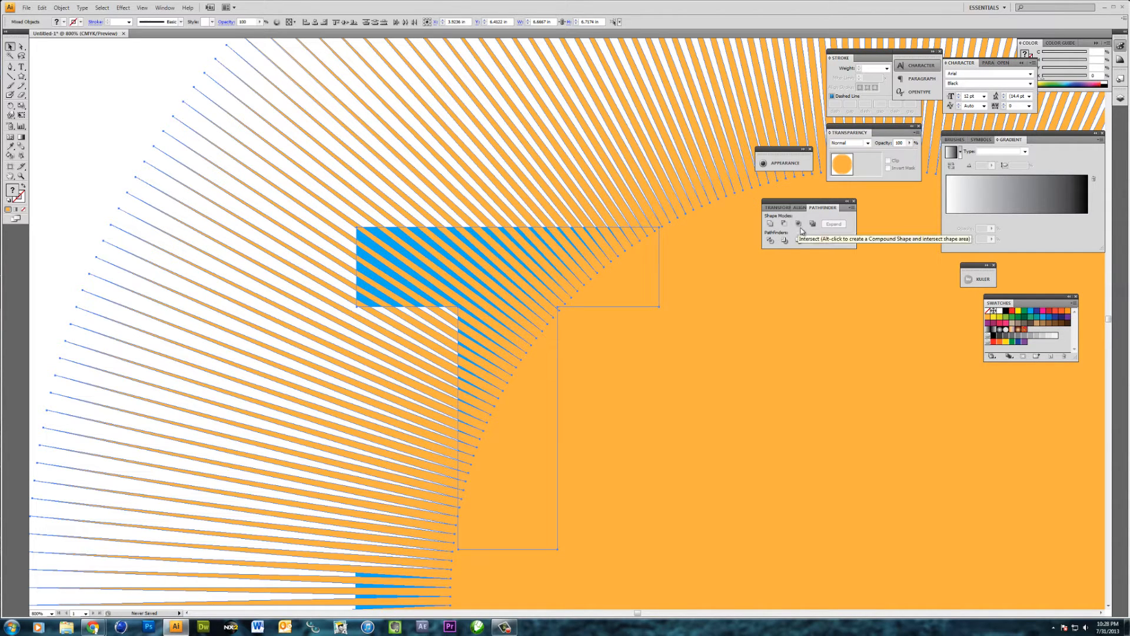
pyautogui.click(159, 7)
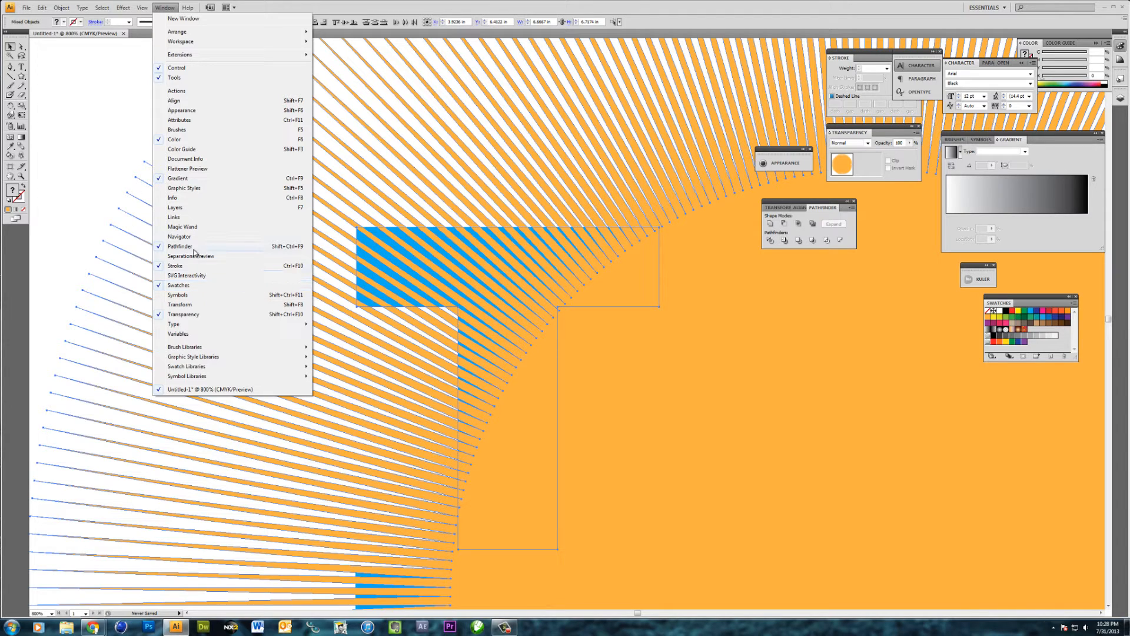
pyautogui.click(830, 224)
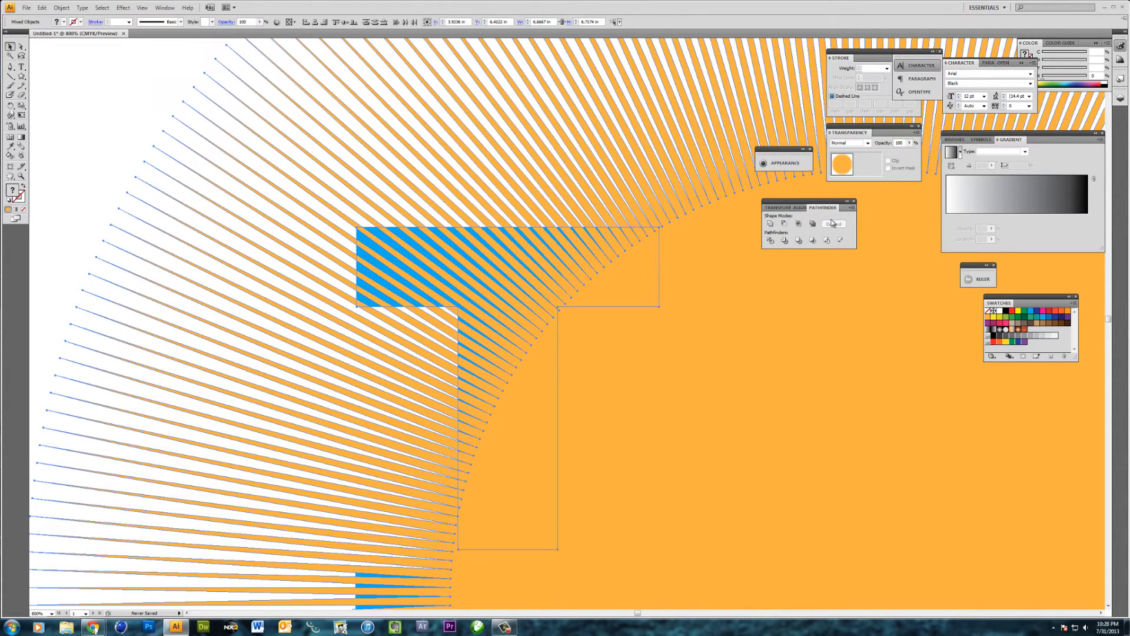
pyautogui.click(799, 225)
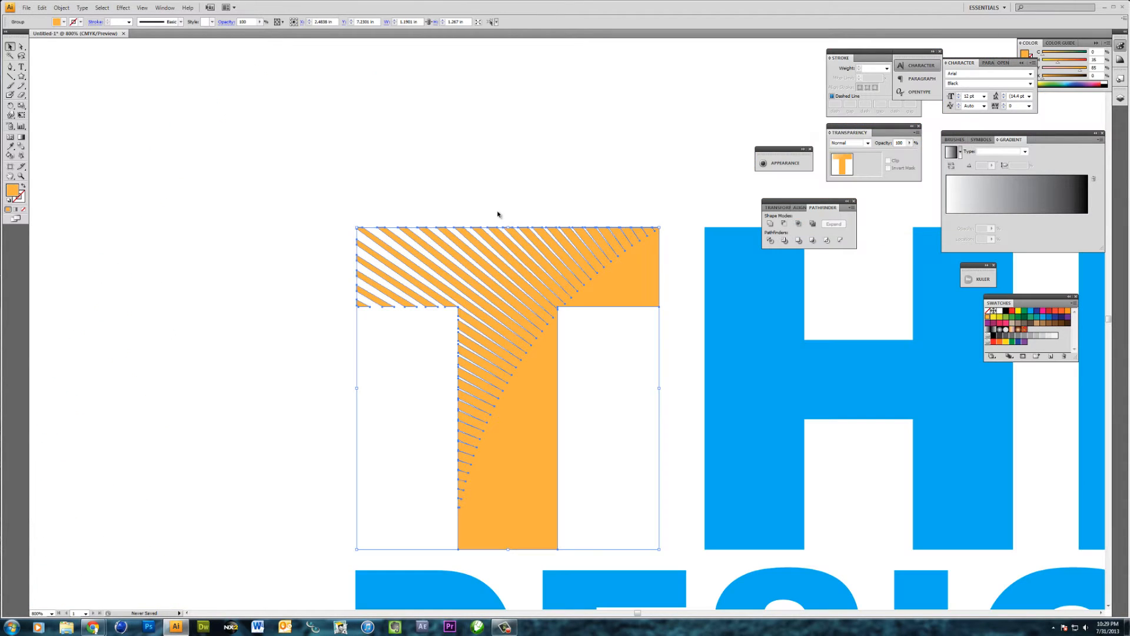
pyautogui.click(466, 188)
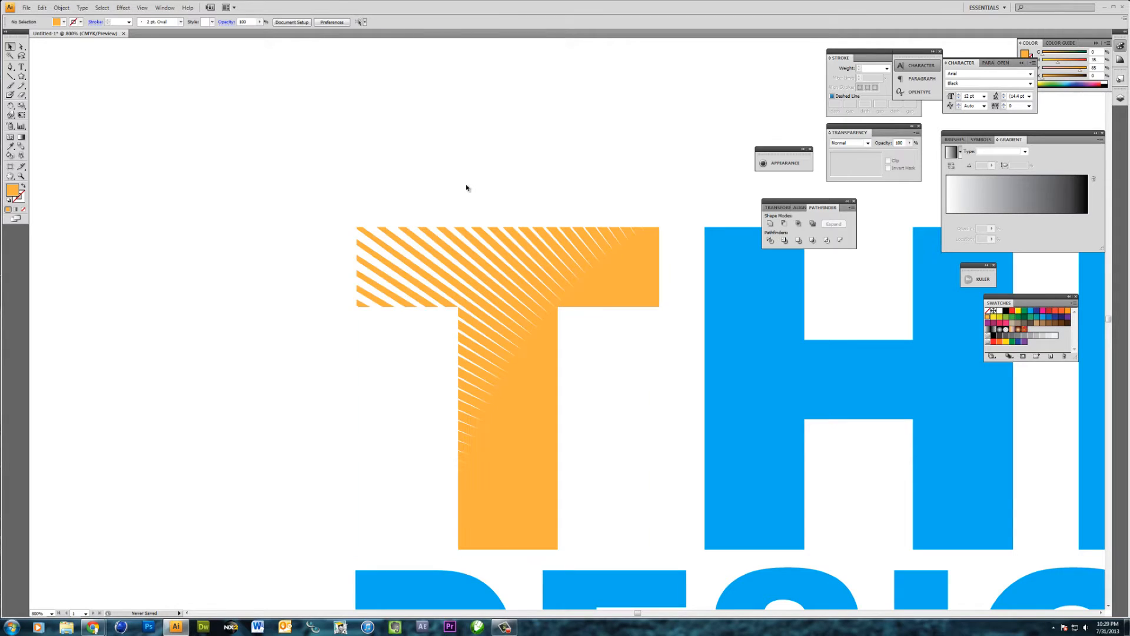
# Paste the copied starburst in place at the front and intersect it with the letter D of DESIGN
pyautogui.hotkey('ctrl', '-')
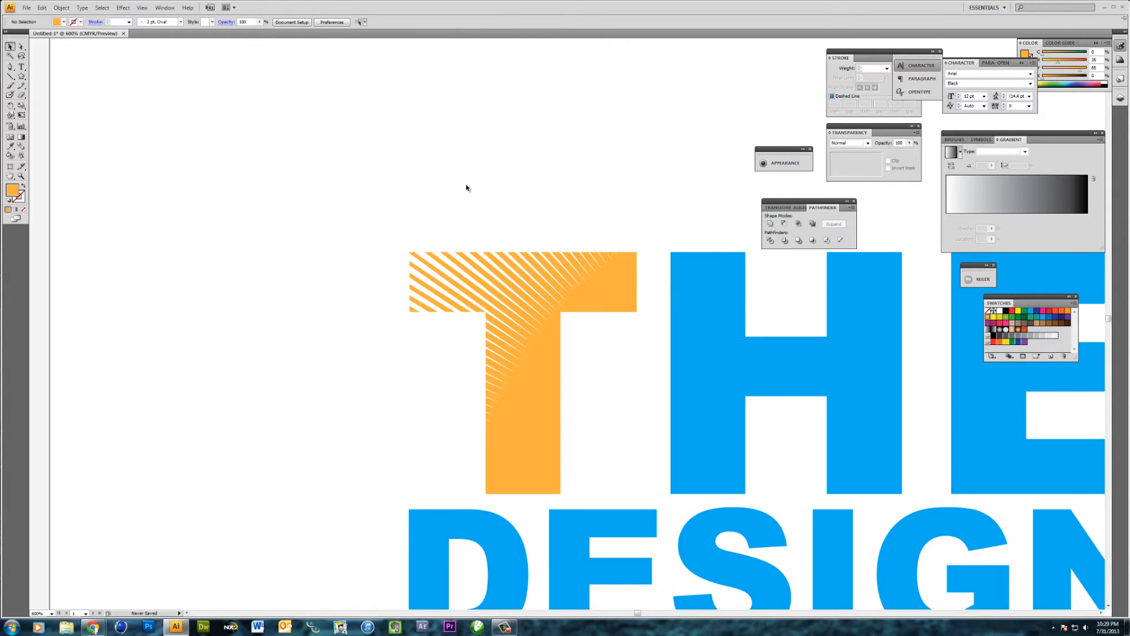
pyautogui.hotkey('ctrl', '-')
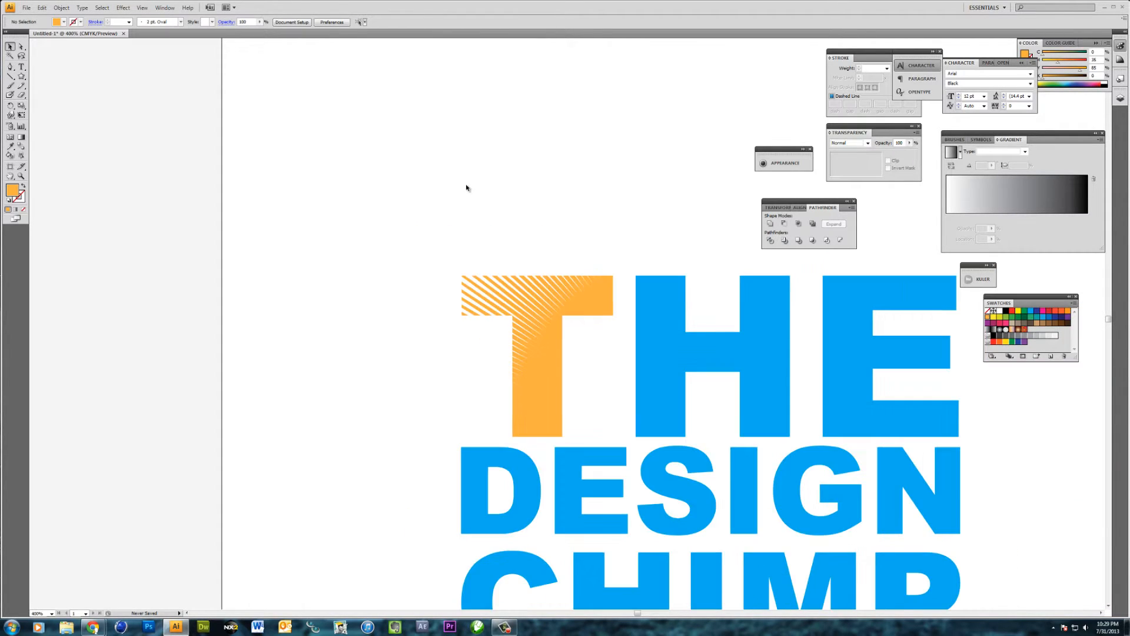
pyautogui.moveTo(696, 348); pyautogui.dragTo(531, 247)
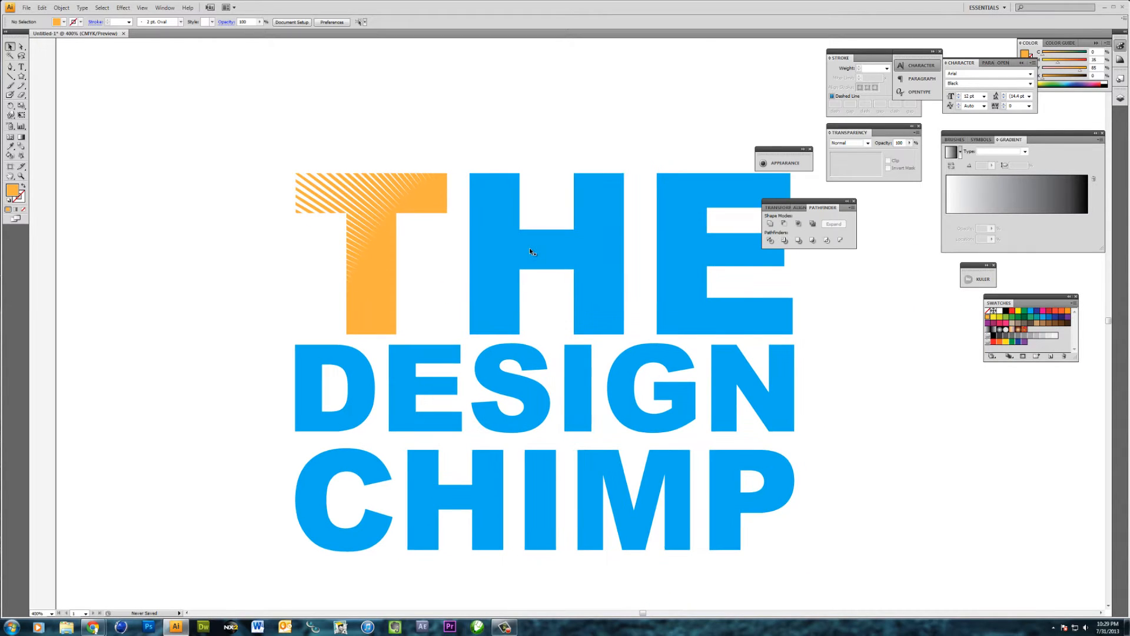
pyautogui.hotkey('ctrl', 'f')
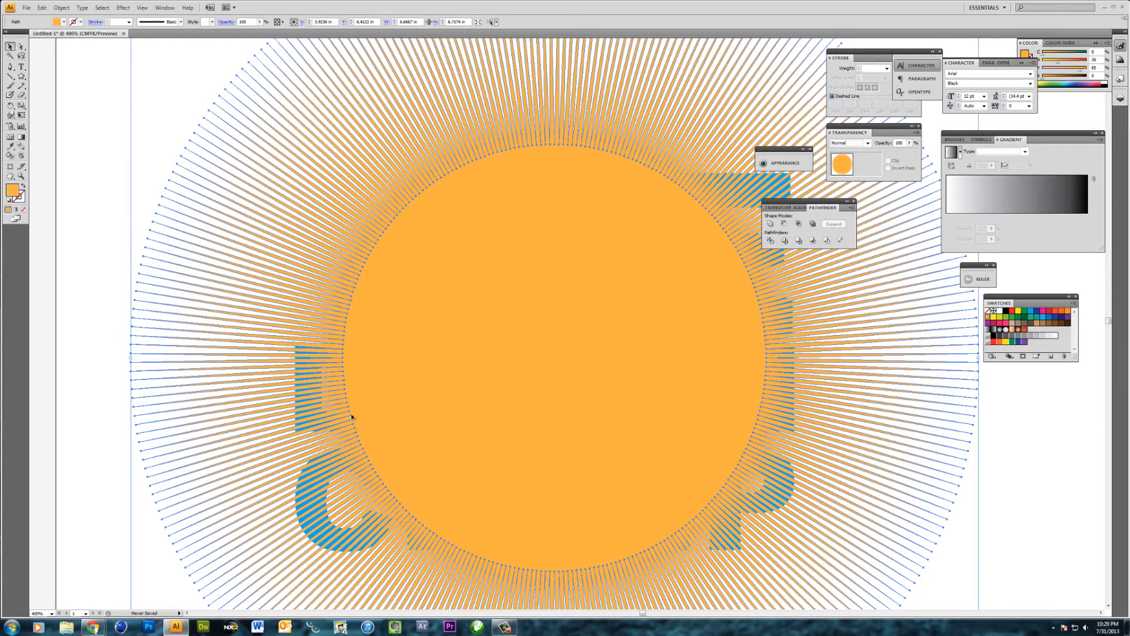
pyautogui.hotkey('ctrl', '+')
pyautogui.hotkey('ctrl', '+')
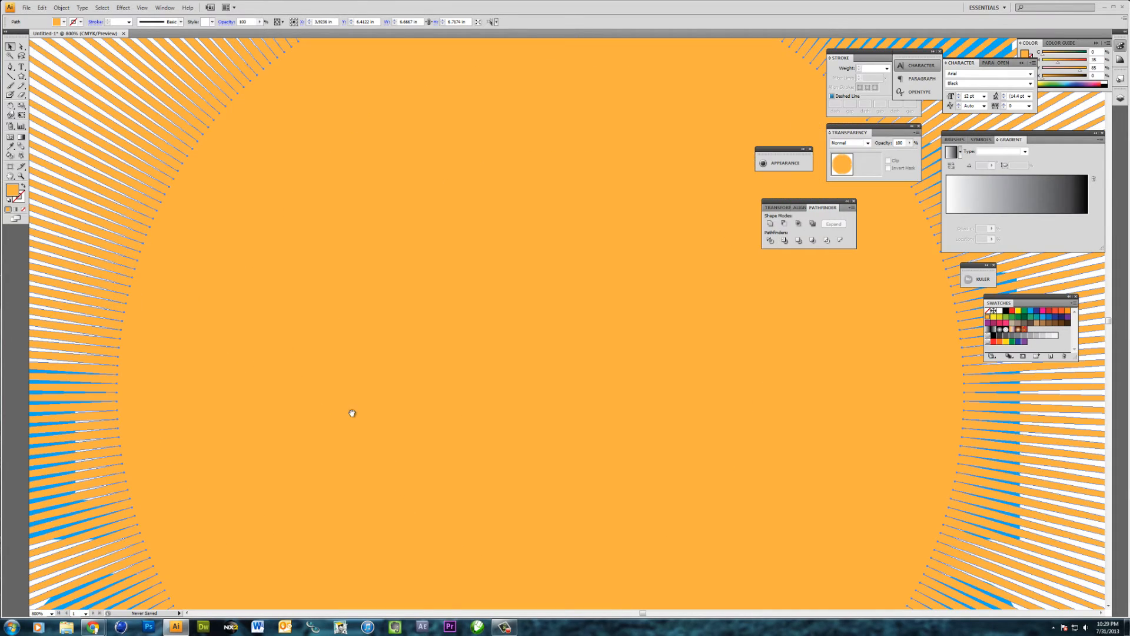
pyautogui.moveTo(249, 439); pyautogui.dragTo(585, 409)
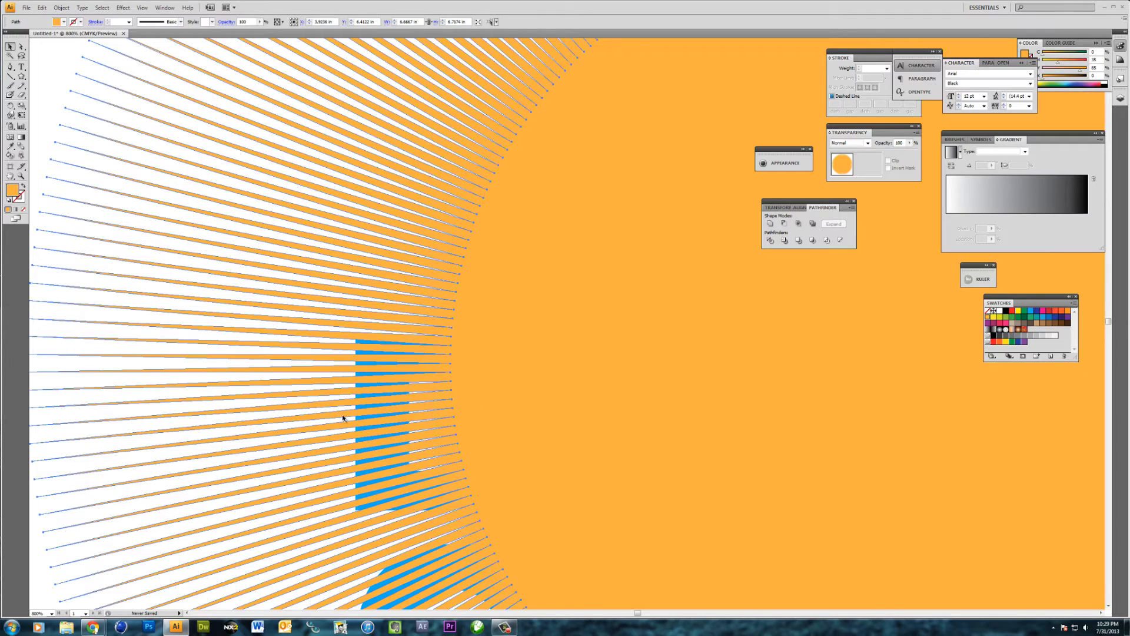
pyautogui.keyDown('shift'); pyautogui.click(357, 422); pyautogui.keyUp('shift')
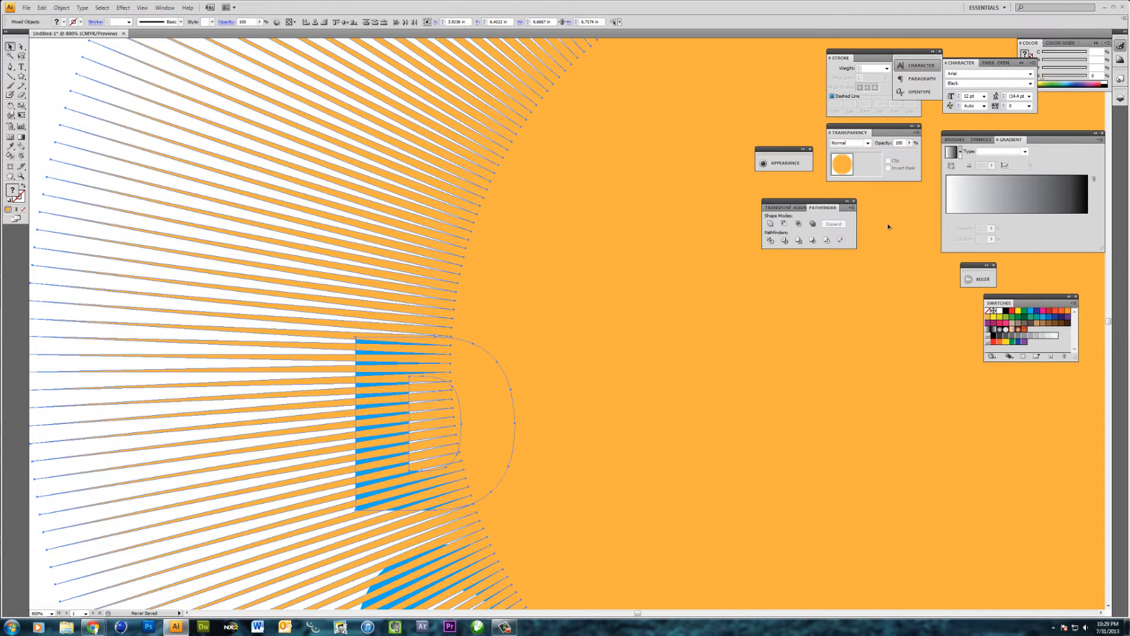
pyautogui.hotkey('ctrl', '7')
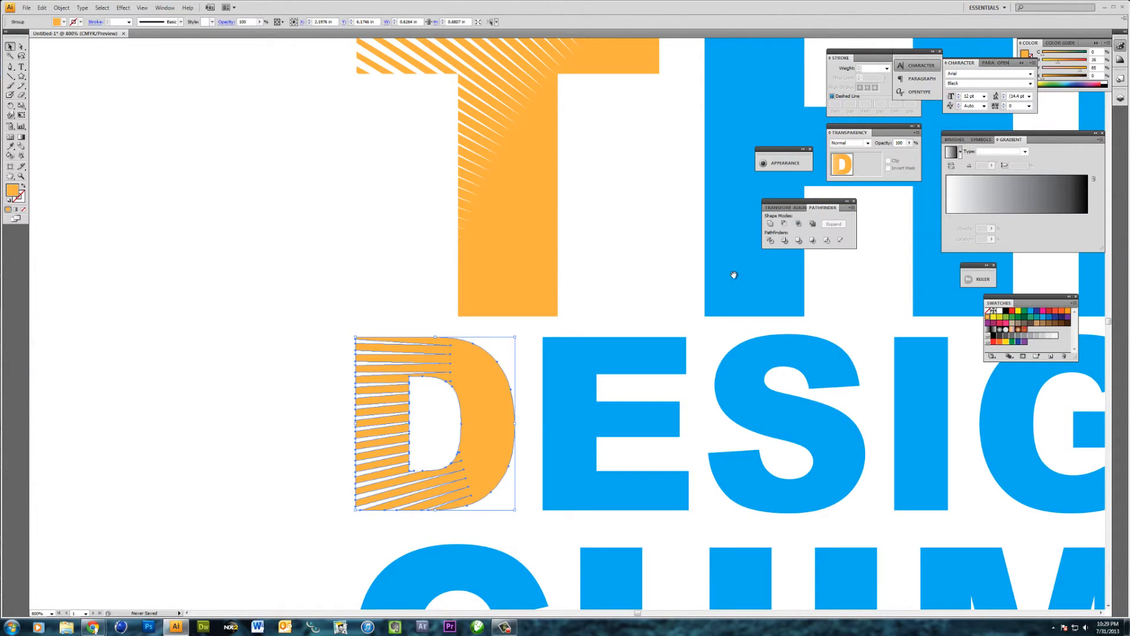
# Paste another starburst copy in place at the front and intersect it with the letter C of CHIMP
pyautogui.moveTo(734, 274); pyautogui.dragTo(643, 396)
pyautogui.moveTo(541, 520); pyautogui.dragTo(606, 242)
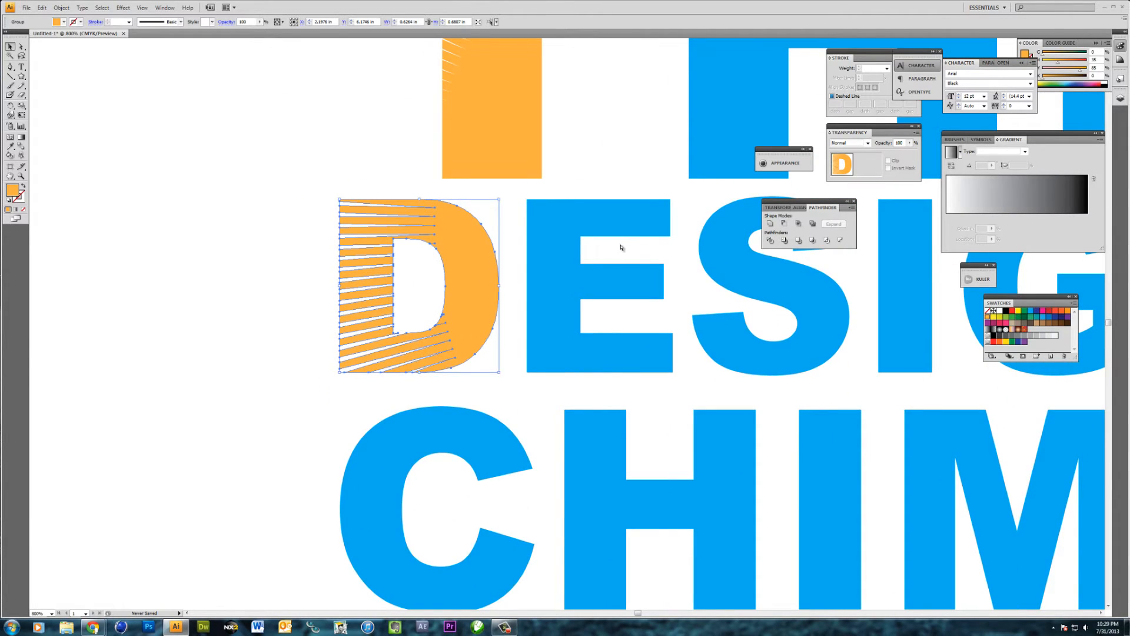
pyautogui.hotkey('ctrl', 'f')
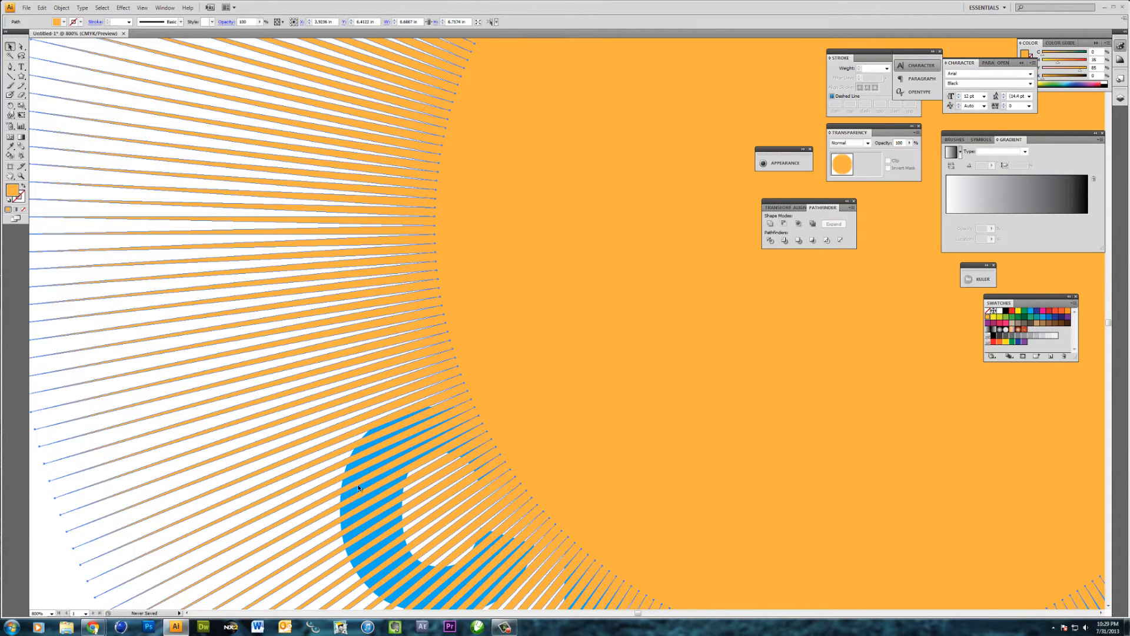
pyautogui.keyDown('shift'); pyautogui.click(358, 487); pyautogui.keyUp('shift')
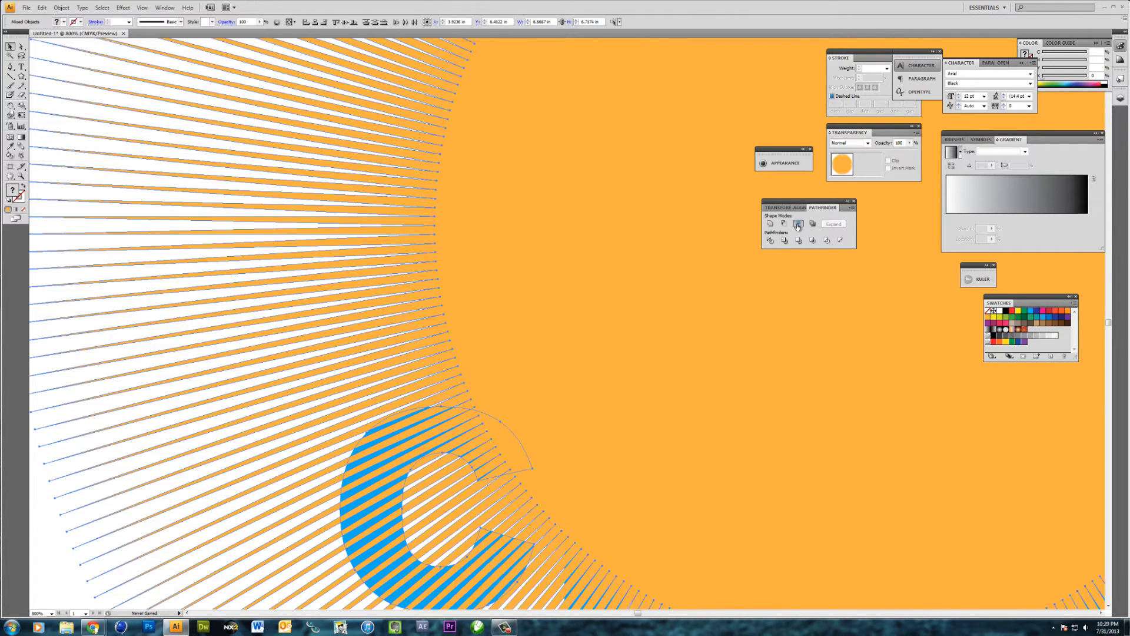
pyautogui.click(798, 225)
# Paste a starburst copy in place at the front and intersect it with the letter H of CHIMP
pyautogui.moveTo(733, 446); pyautogui.dragTo(598, 274)
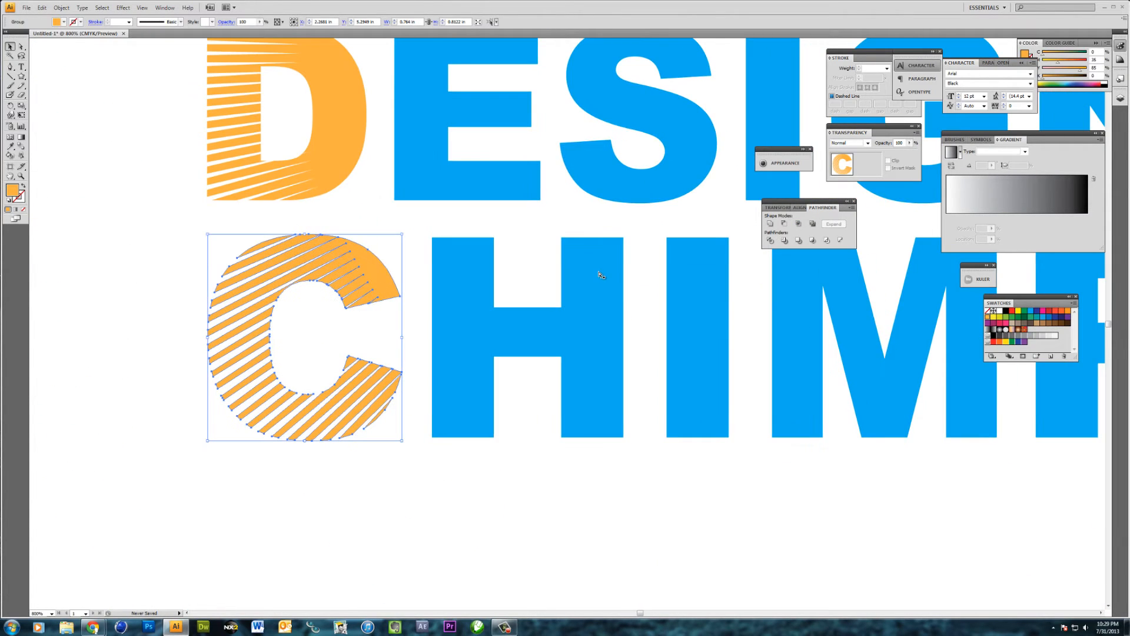
pyautogui.hotkey('ctrl', 'z')
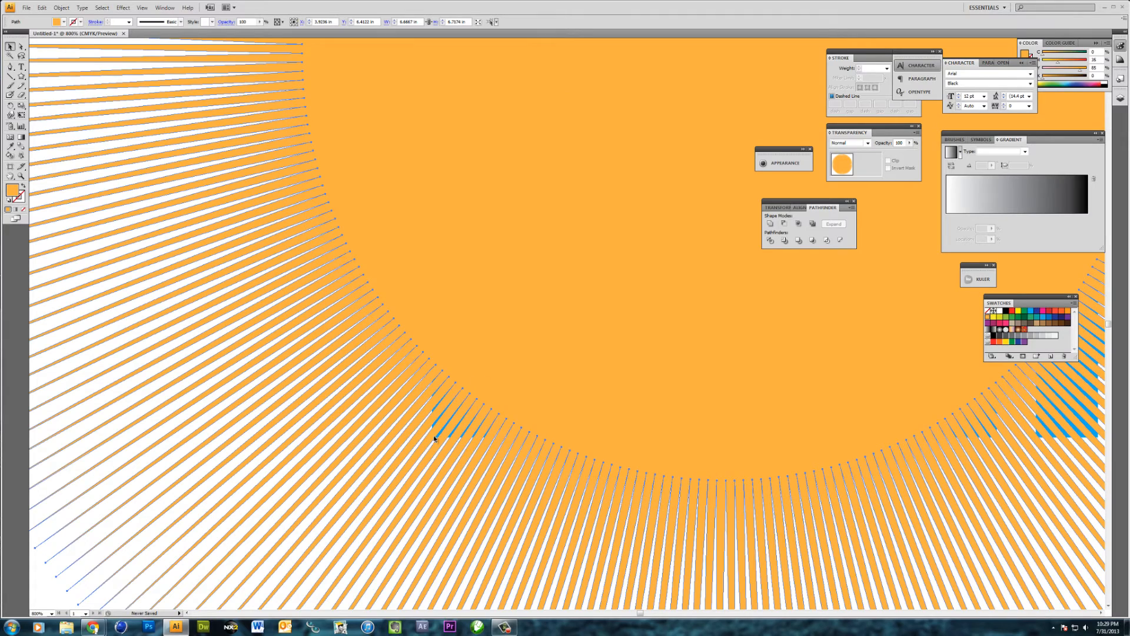
pyautogui.click(437, 439)
pyautogui.click(437, 439)
pyautogui.hotkey('ctrl', '=')
pyautogui.hotkey('ctrl', '=')
pyautogui.hotkey('ctrl', '=')
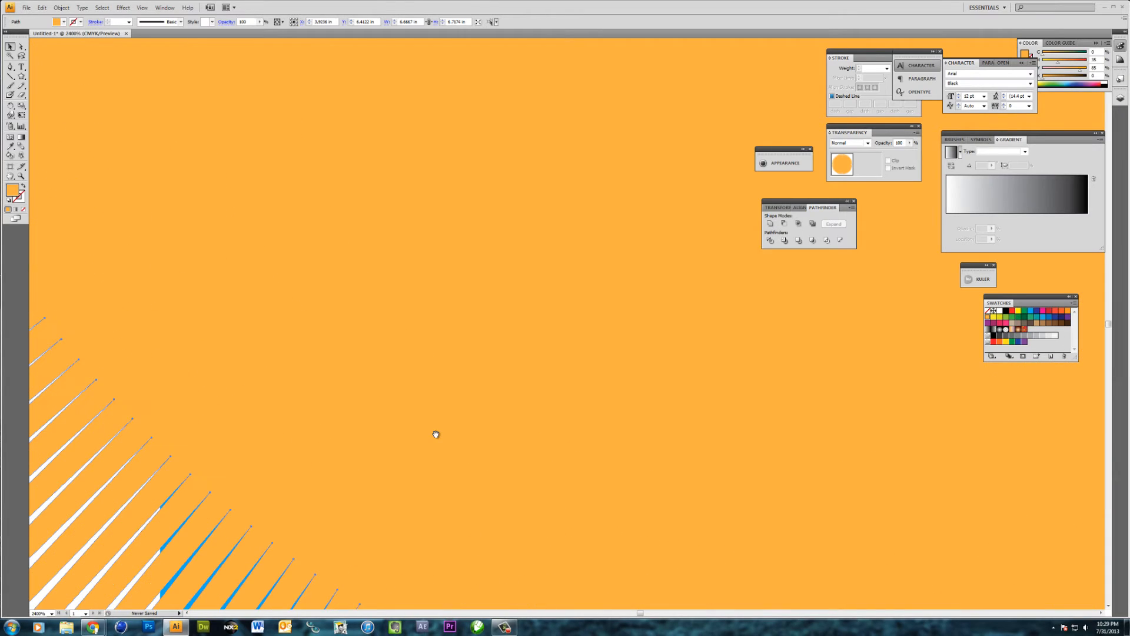
pyautogui.moveTo(269, 561); pyautogui.dragTo(454, 323)
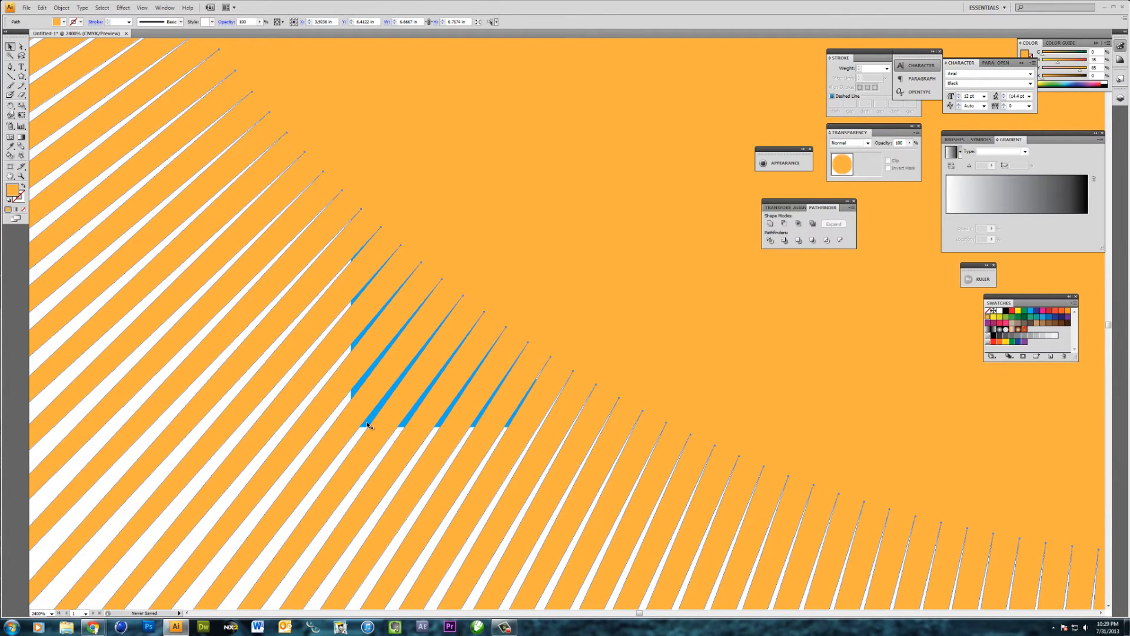
pyautogui.keyDown('shift'); pyautogui.click(367, 419); pyautogui.keyUp('shift')
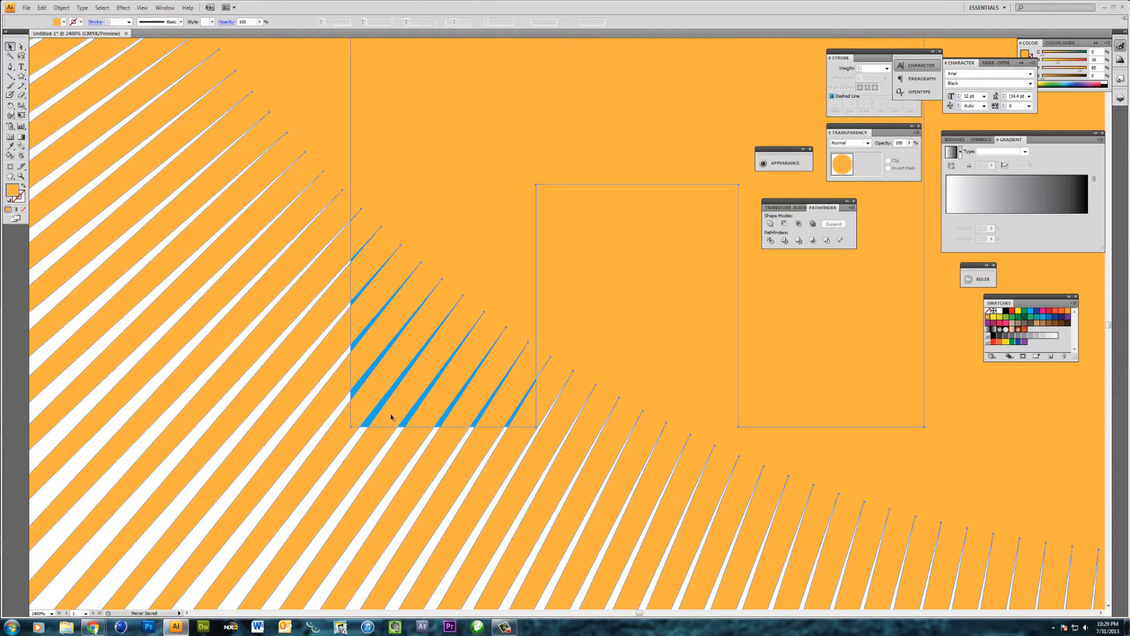
pyautogui.click(797, 223)
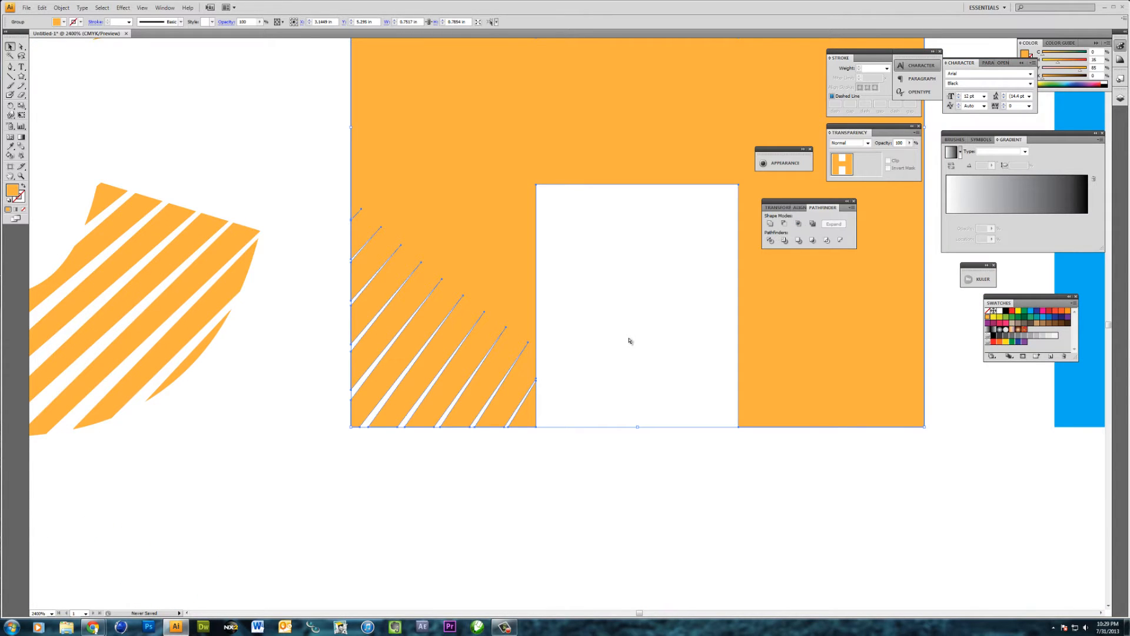
# Paste a starburst copy in place at the front and intersect it with the letter P of CHIMP
pyautogui.hotkey('ctrl', '-')
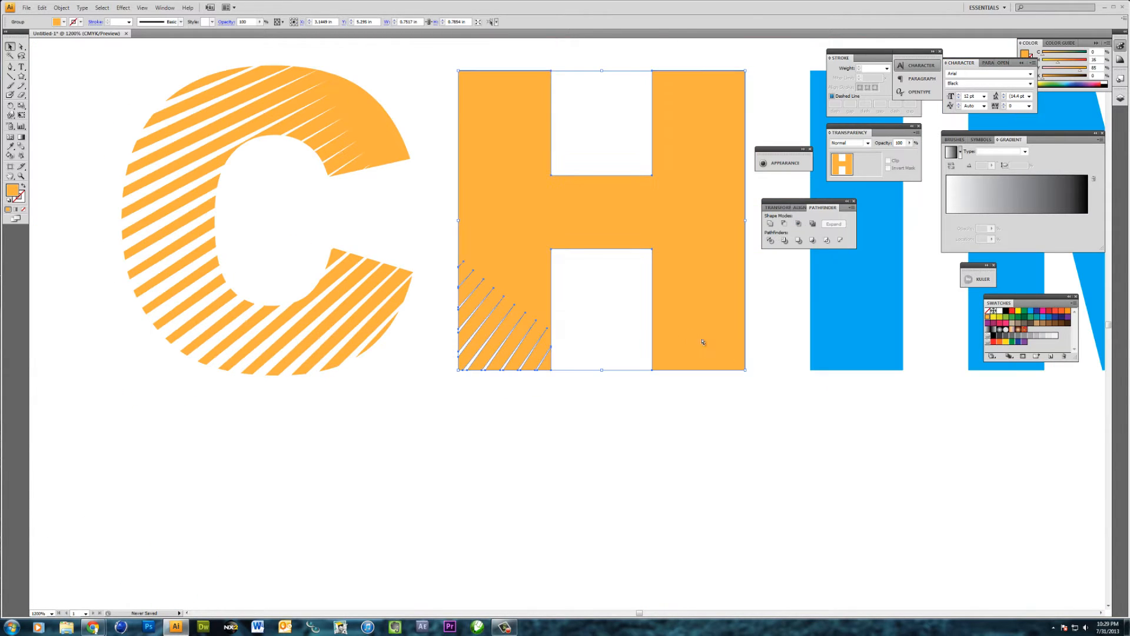
pyautogui.hotkey('ctrl', 'f')
pyautogui.moveTo(835, 374); pyautogui.dragTo(544, 373)
pyautogui.moveTo(907, 323); pyautogui.dragTo(469, 386)
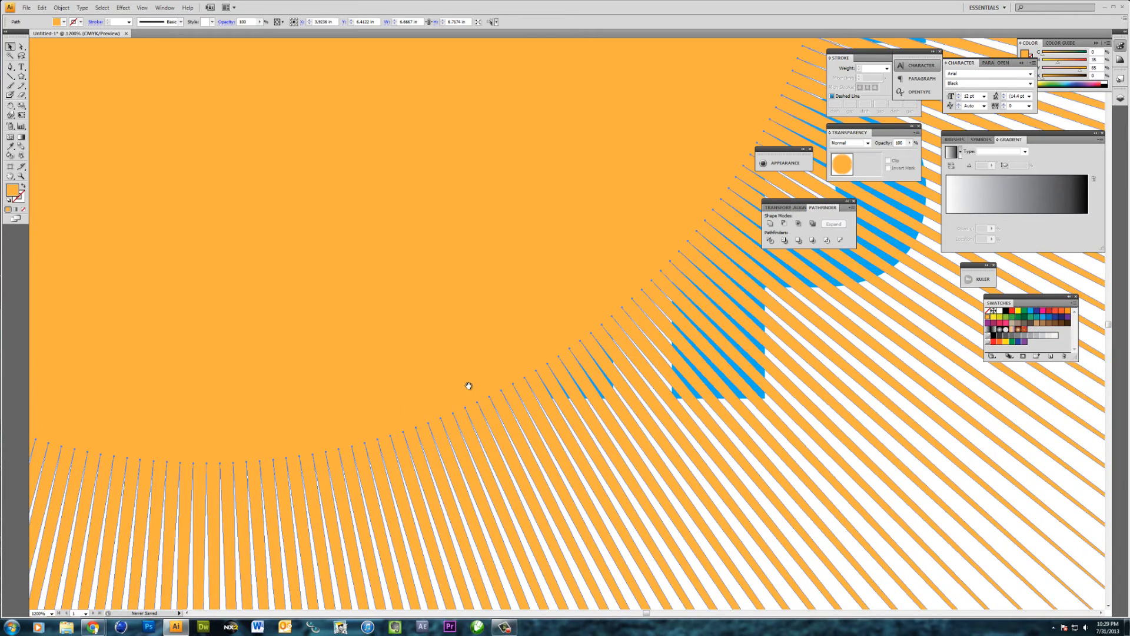
pyautogui.keyDown('shift'); pyautogui.click(556, 427); pyautogui.keyUp('shift')
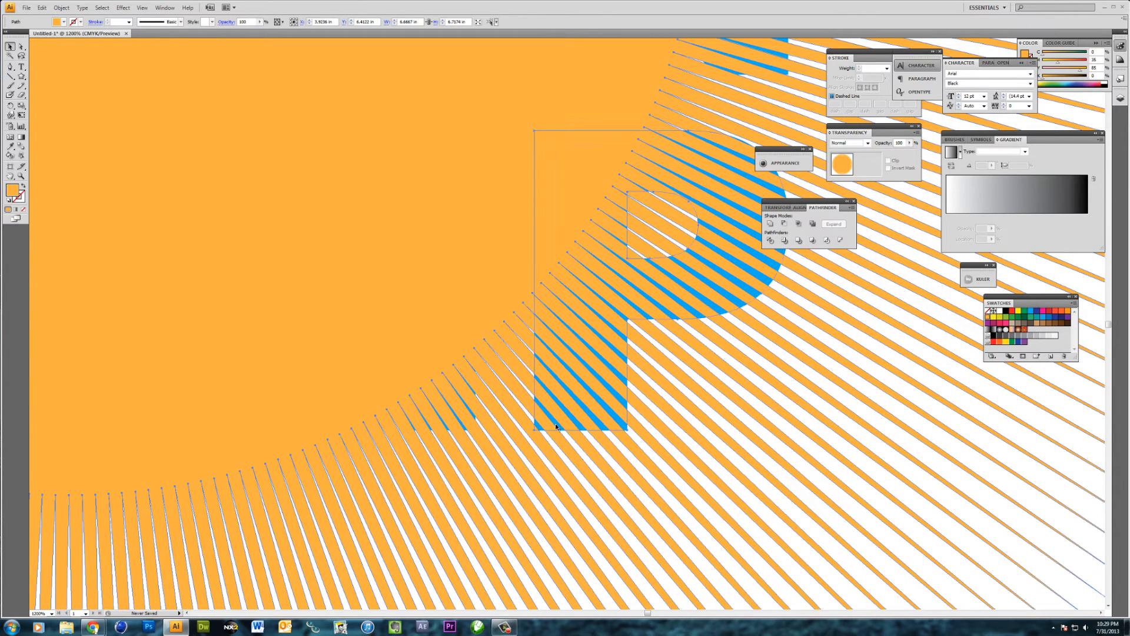
pyautogui.click(798, 224)
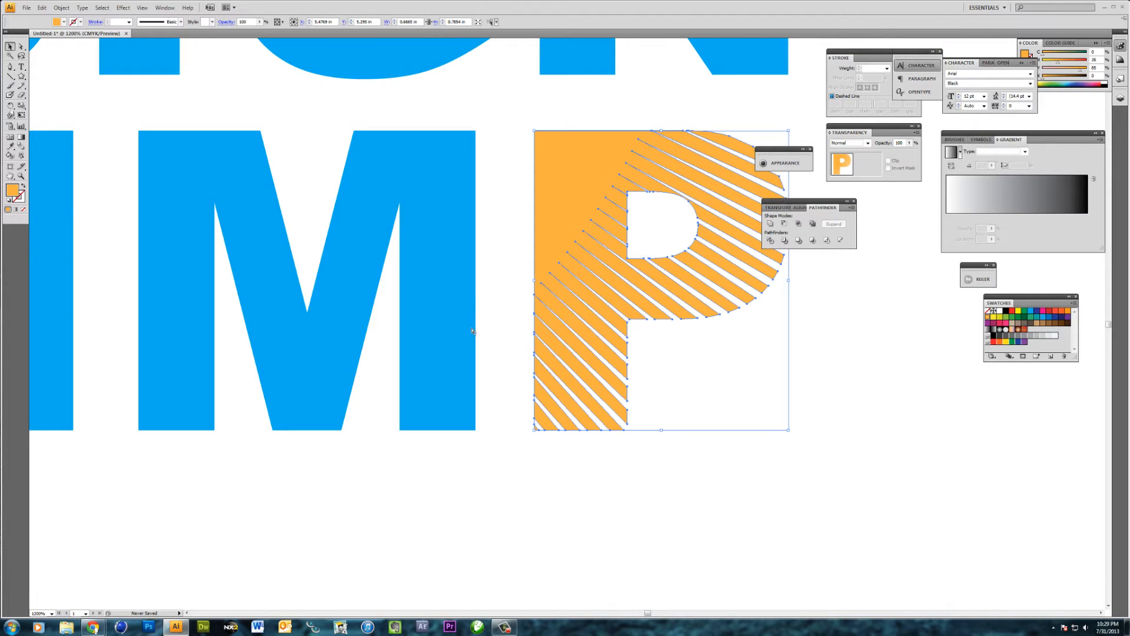
# Paste a starburst copy in place at the front and intersect it with the letter M of CHIMP
pyautogui.hotkey('ctrl', 'z')
pyautogui.hotkey('ctrl', '=')
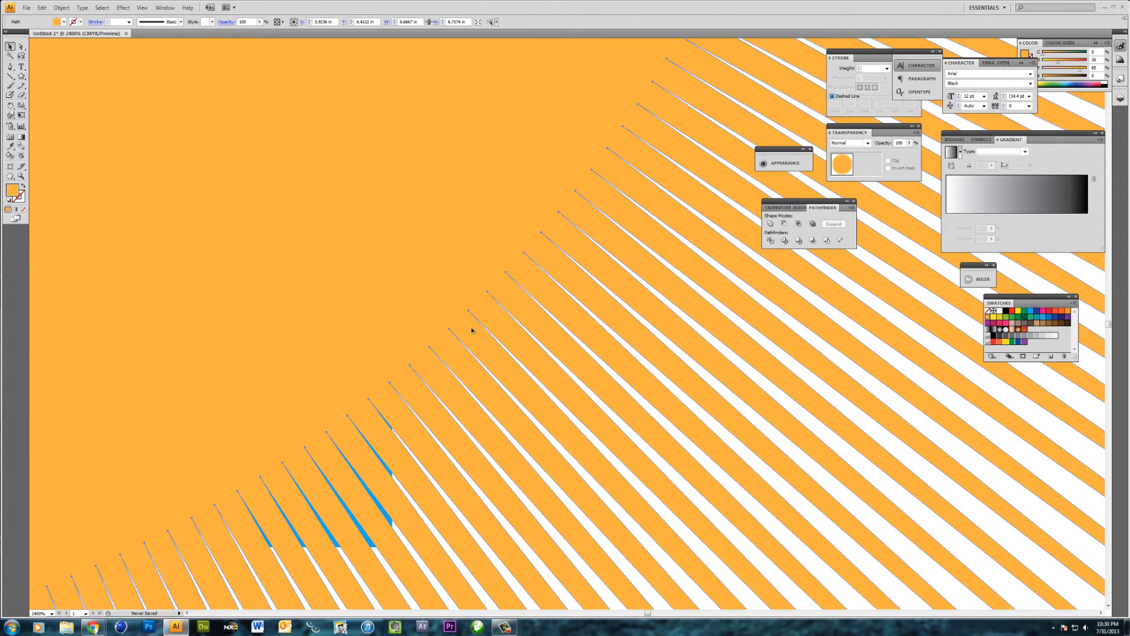
pyautogui.click(363, 531)
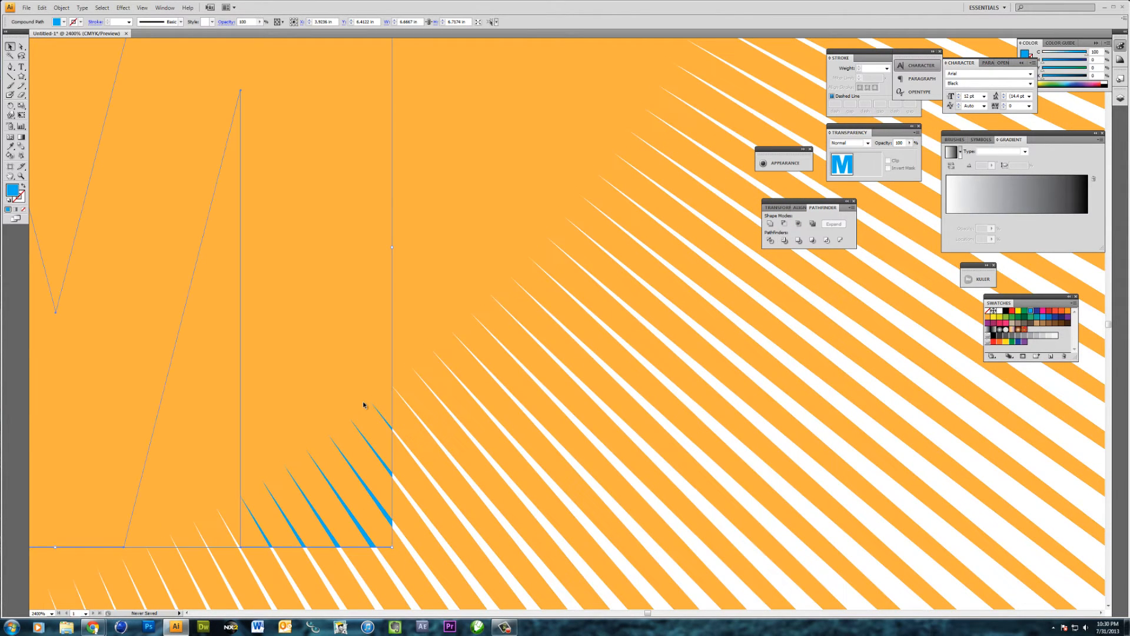
pyautogui.keyDown('shift'); pyautogui.click(681, 232); pyautogui.keyUp('shift')
pyautogui.click(800, 224)
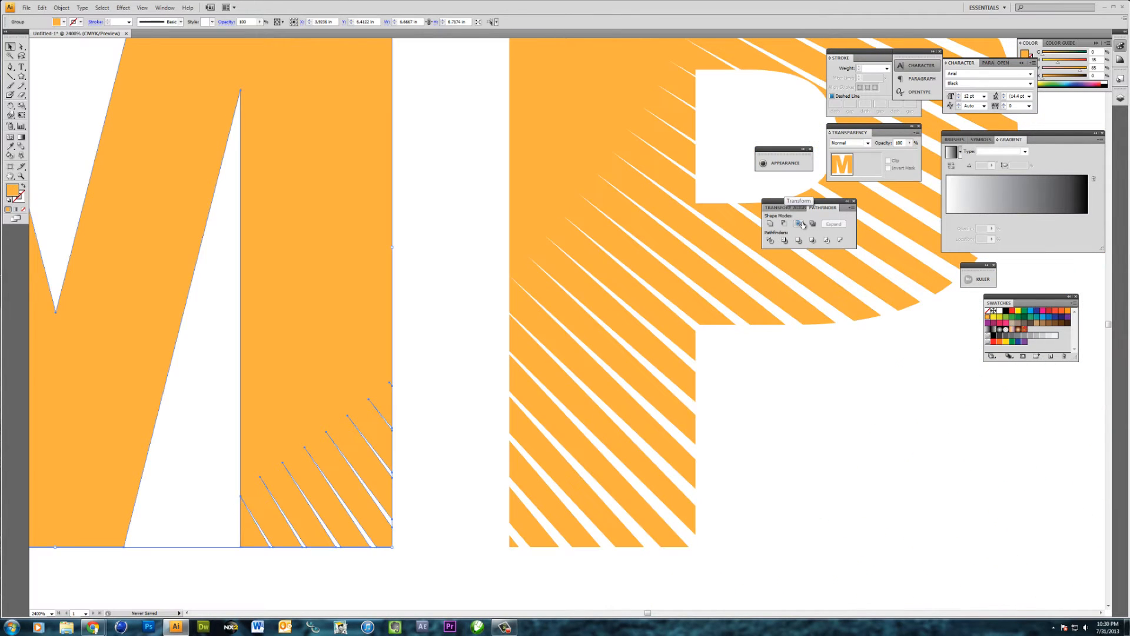
# Paste a starburst copy in place at the front and intersect it with the letter N of DESIGN
pyautogui.hotkey('ctrl', '-')
pyautogui.hotkey('ctrl', '-')
pyautogui.hotkey('ctrl', '-')
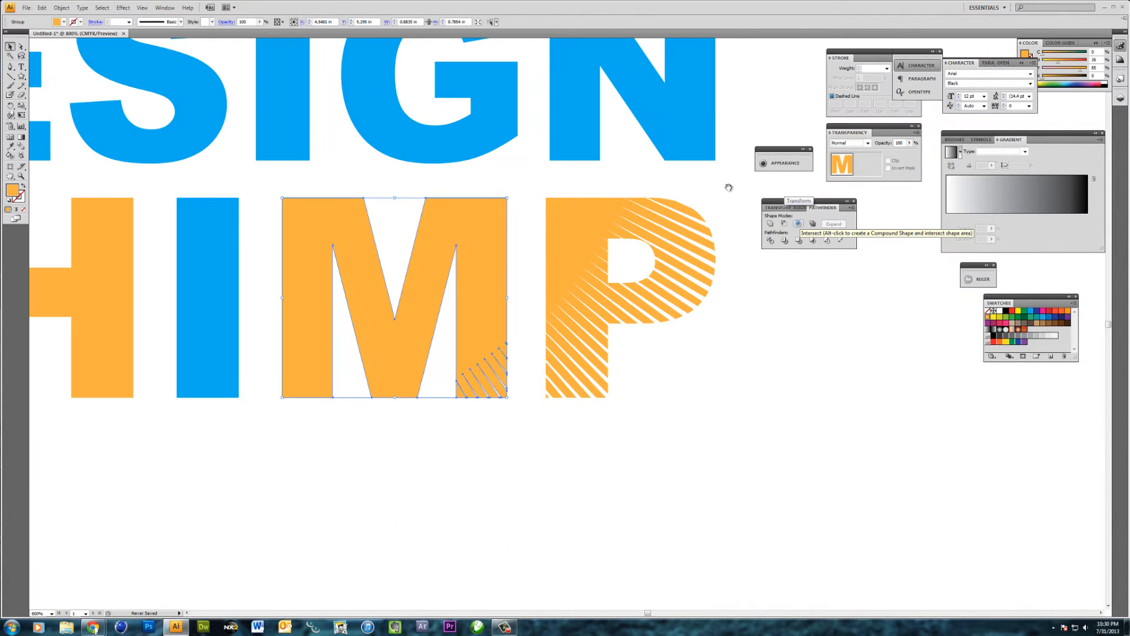
pyautogui.moveTo(665, 165); pyautogui.dragTo(665, 342)
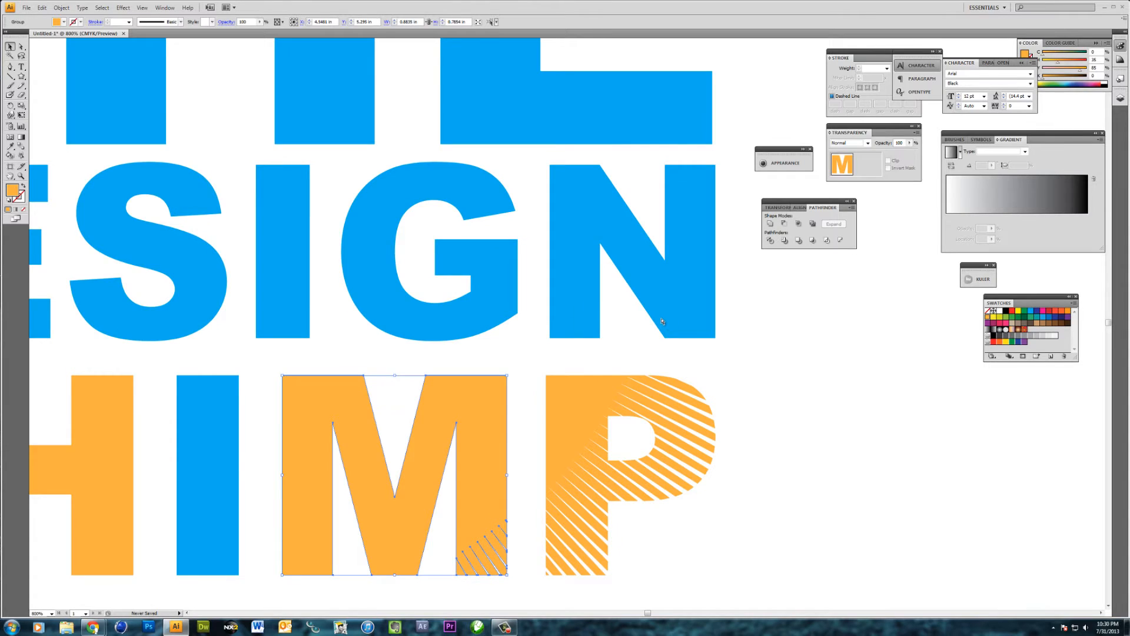
pyautogui.hotkey('ctrl', 'z')
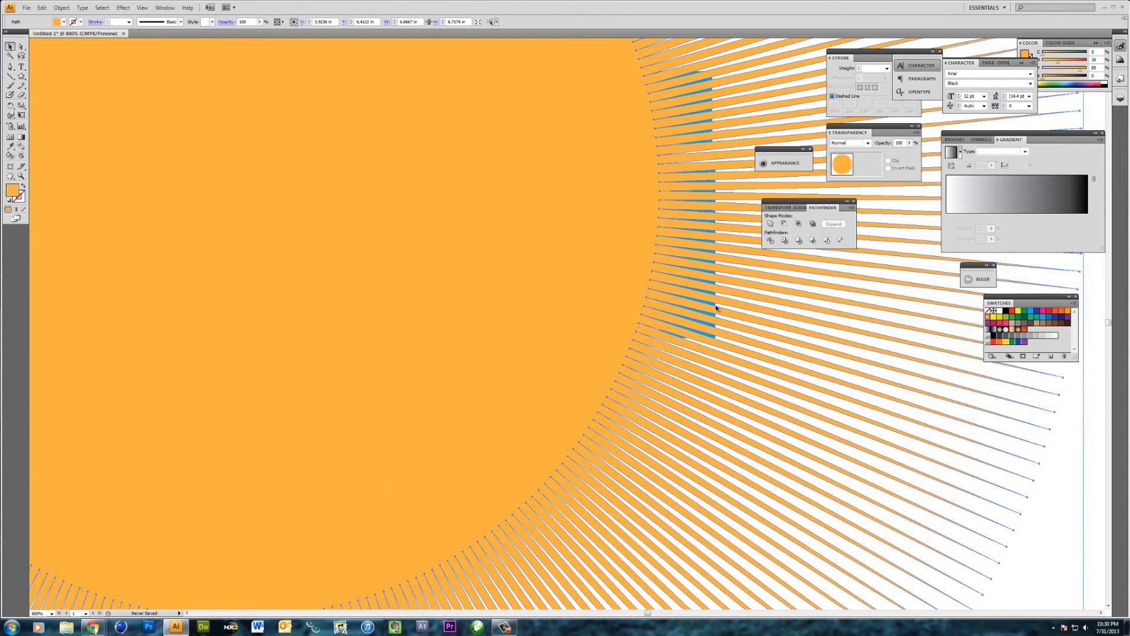
pyautogui.click(715, 305)
pyautogui.click(714, 304)
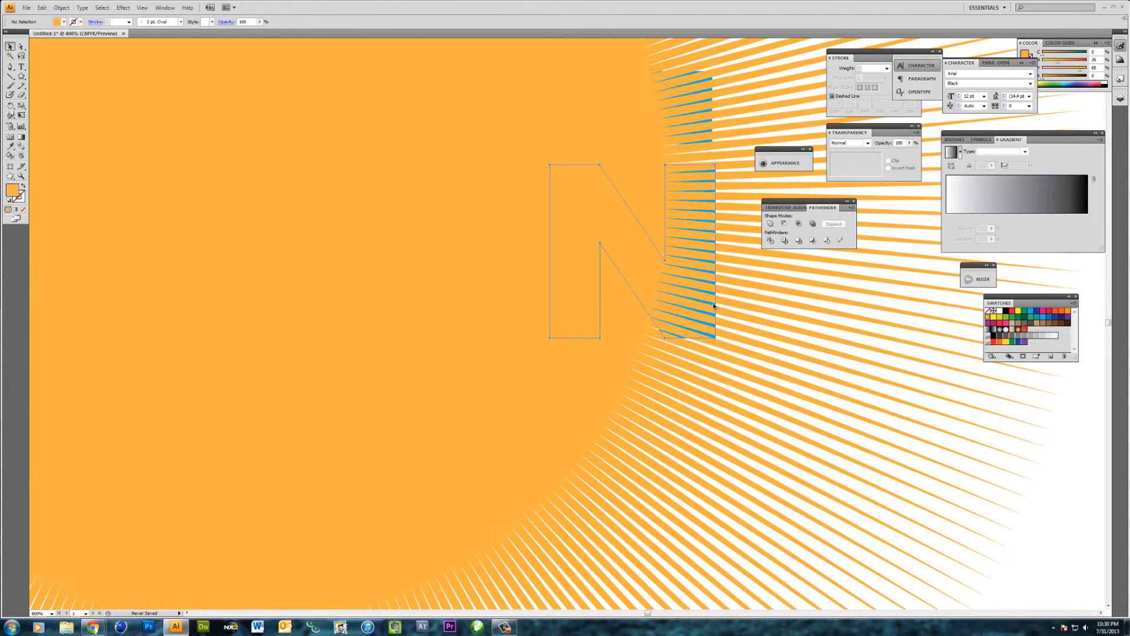
pyautogui.keyDown('shift'); pyautogui.click(559, 286); pyautogui.keyUp('shift')
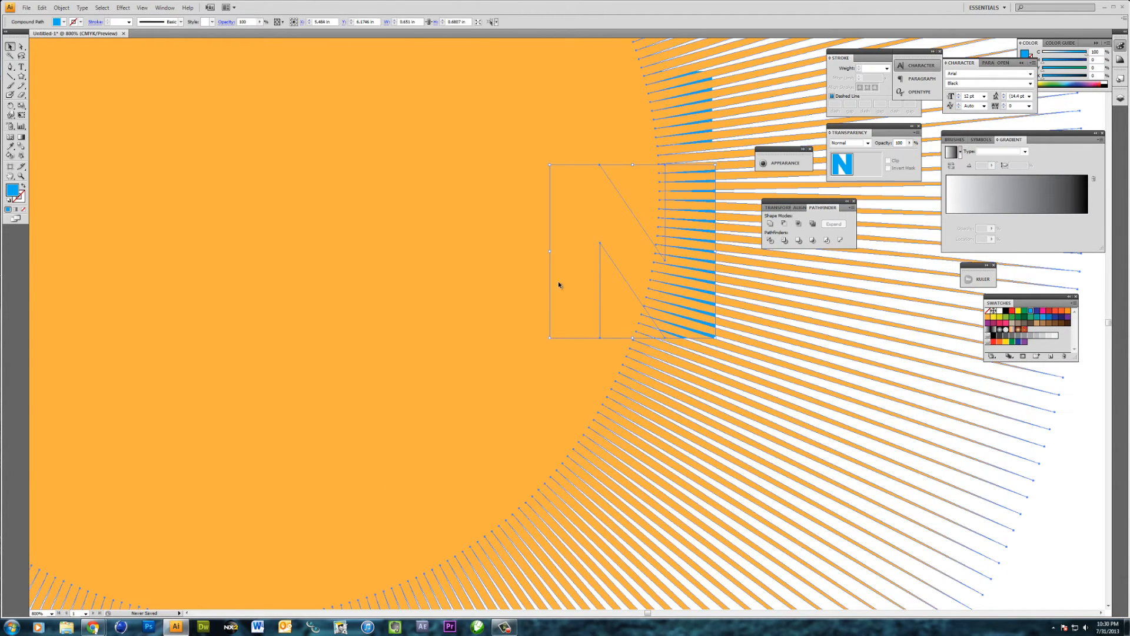
pyautogui.click(798, 224)
# Paste a starburst copy in place at the front and intersect it with the letter E of THE
pyautogui.moveTo(642, 256); pyautogui.dragTo(679, 354)
pyautogui.hotkey('ctrl', 'shift', 'g')
pyautogui.hotkey('ctrl', 'f')
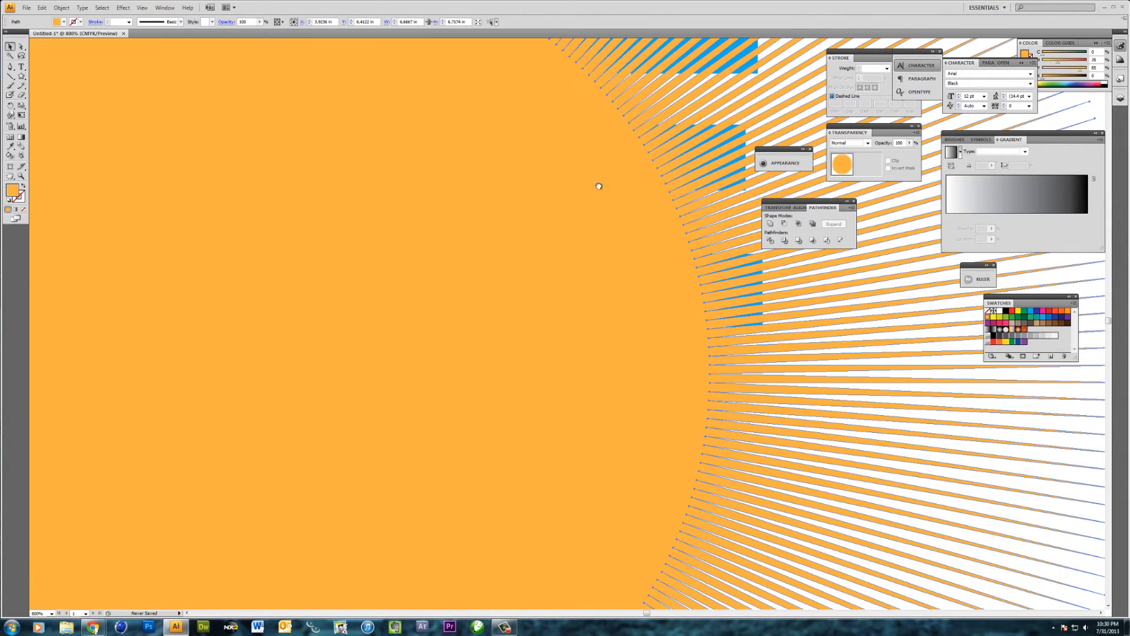
pyautogui.moveTo(597, 183); pyautogui.dragTo(566, 400)
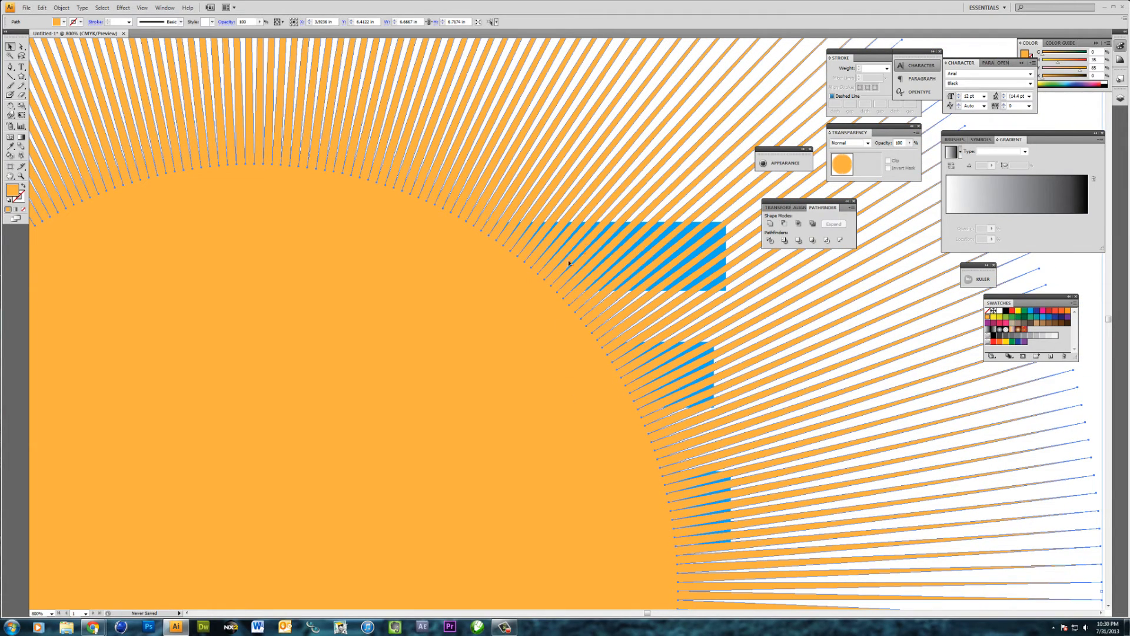
pyautogui.click(723, 236)
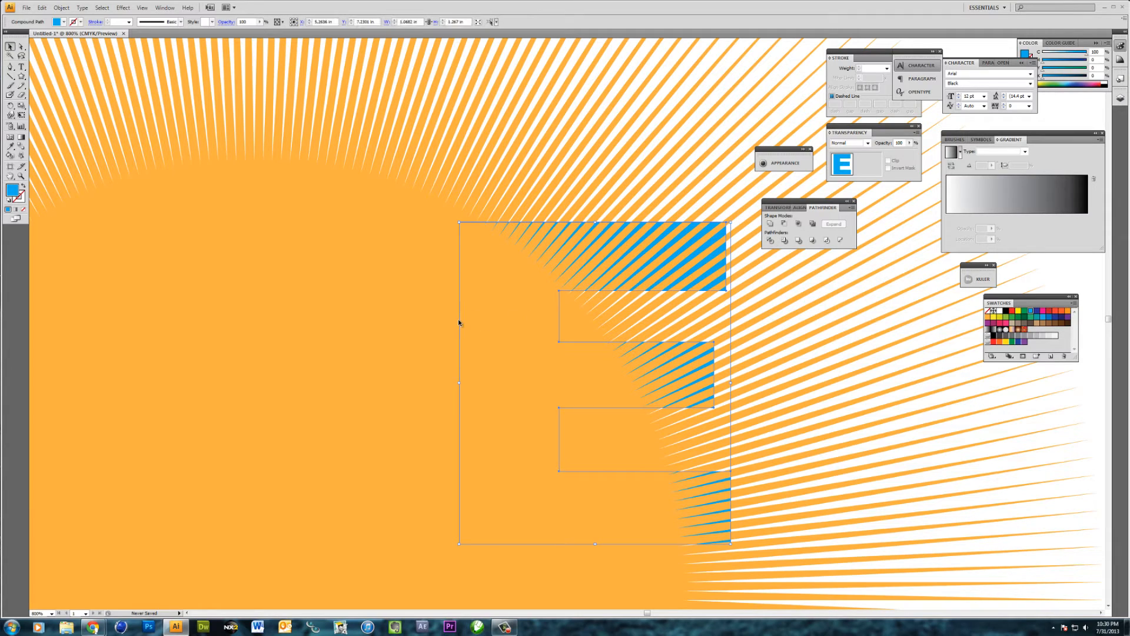
pyautogui.hotkey('ctrl', 'shift', 'a')
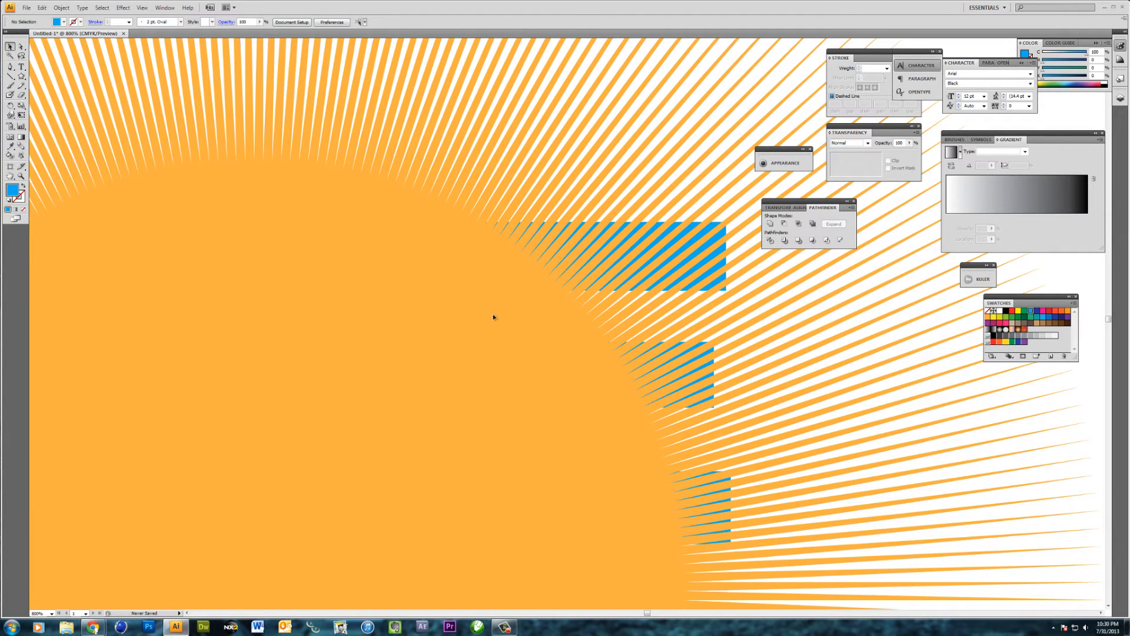
pyautogui.click(494, 316)
pyautogui.keyDown('shift'); pyautogui.click(723, 238); pyautogui.keyUp('shift')
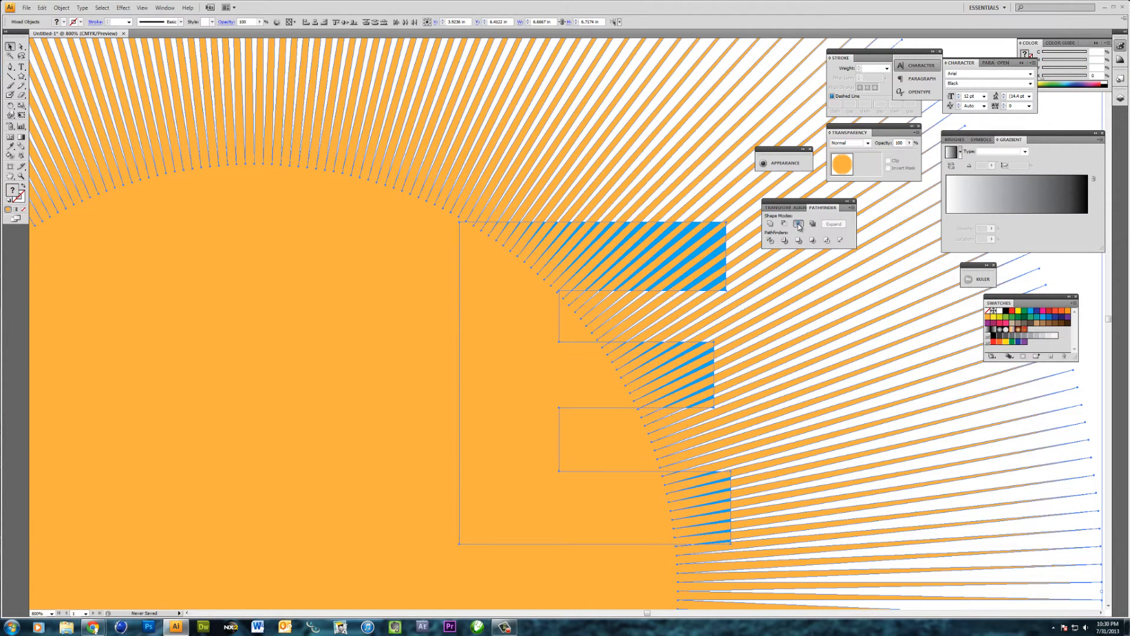
pyautogui.click(798, 224)
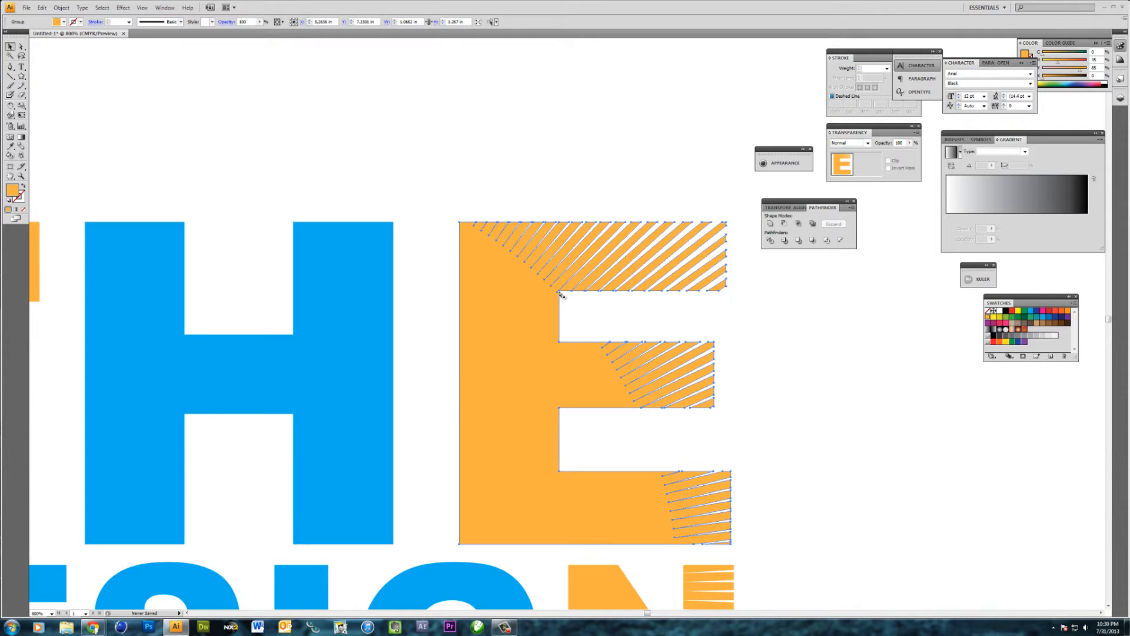
# Select all the THE DESIGN CHIMP lettering, fill it with the light blue swatch, and deselect it
pyautogui.hotkey('ctrl', '-')
pyautogui.hotkey('ctrl', '-')
pyautogui.hotkey('ctrl', '-')
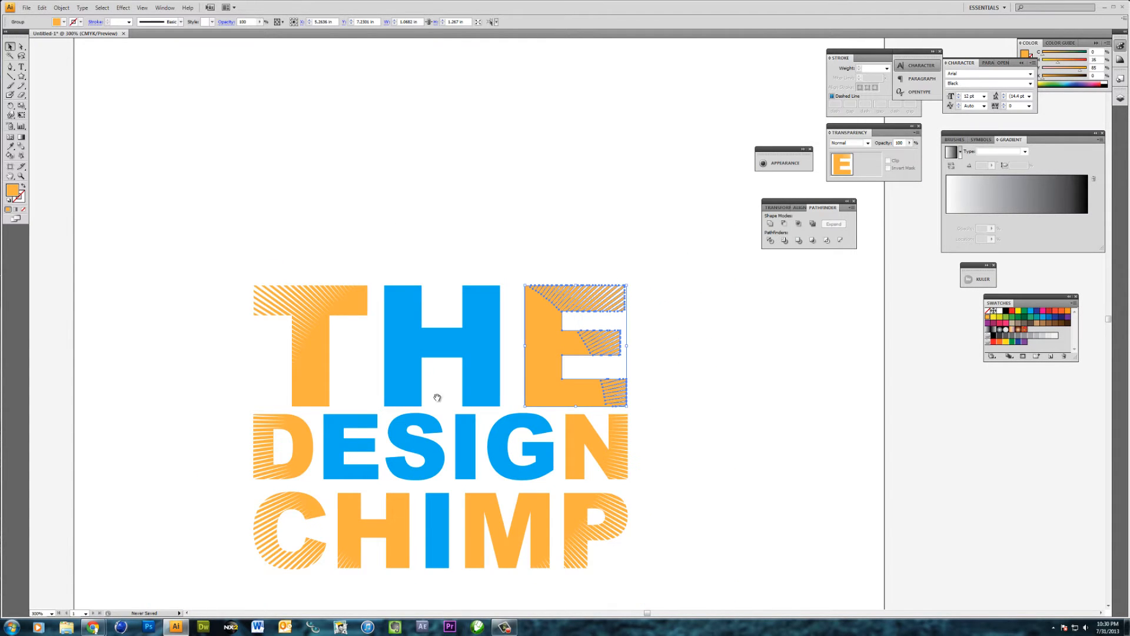
pyautogui.moveTo(434, 396); pyautogui.dragTo(467, 323)
pyautogui.click(195, 217)
pyautogui.moveTo(203, 178); pyautogui.dragTo(648, 506)
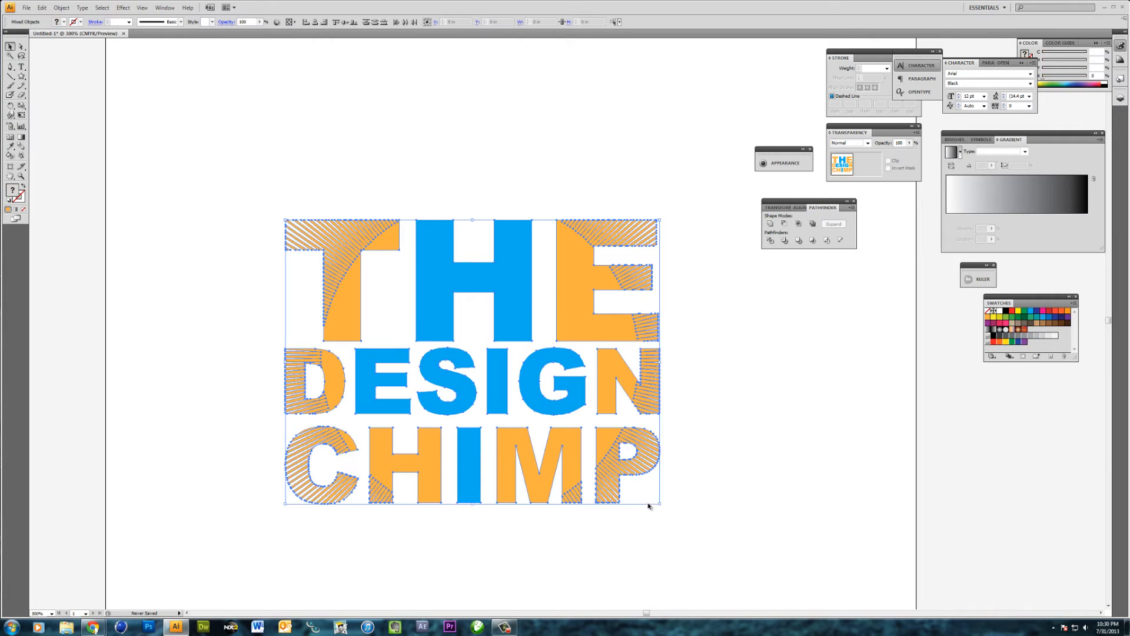
pyautogui.click(1031, 312)
pyautogui.click(709, 463)
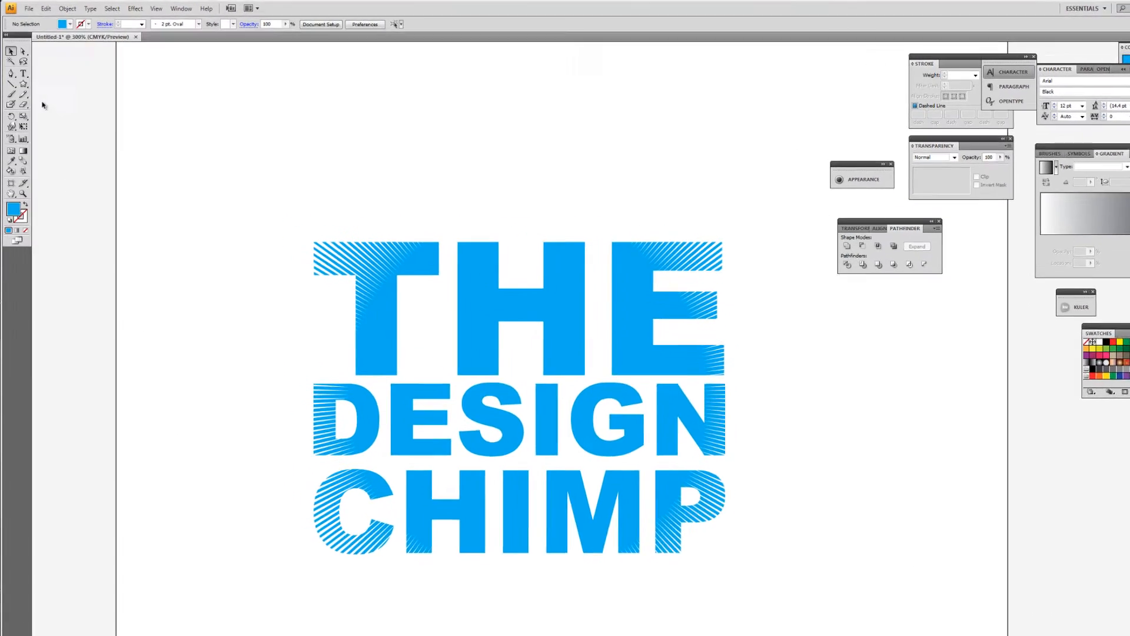
# With the Direct Selection tool, stretch the ends of two stripes on the T of THE outward into pointed rays beyond its upper-left corner
pyautogui.click(22, 47)
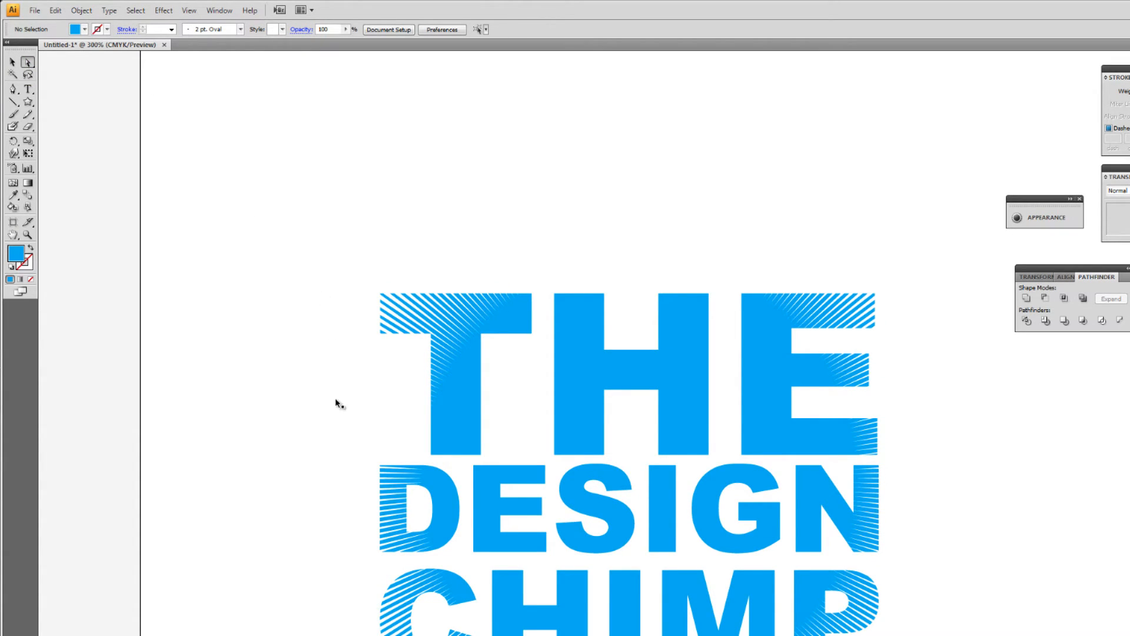
pyautogui.hotkey('ctrl', '=')
pyautogui.hotkey('ctrl', '=')
pyautogui.moveTo(304, 329); pyautogui.dragTo(555, 472)
pyautogui.moveTo(272, 378); pyautogui.dragTo(393, 455)
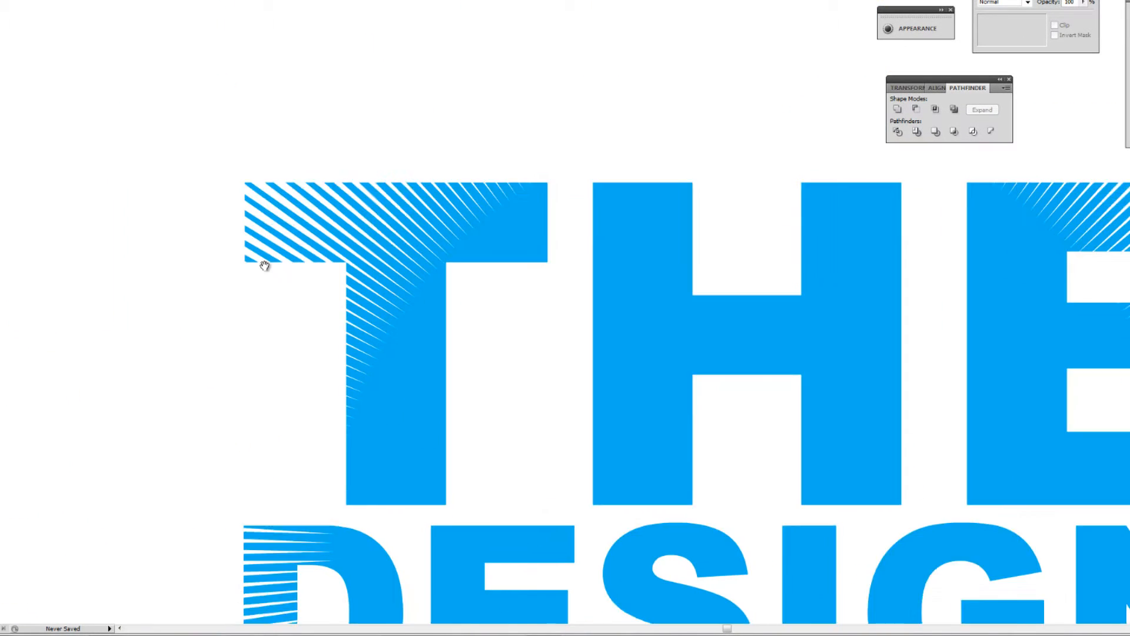
pyautogui.moveTo(282, 241); pyautogui.dragTo(206, 191)
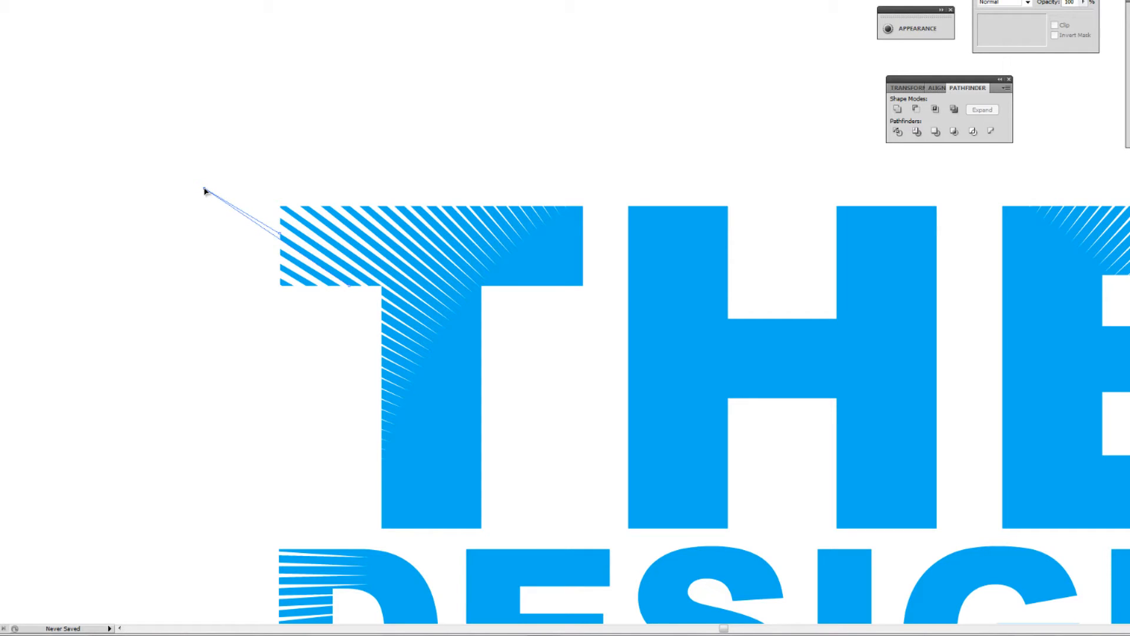
pyautogui.moveTo(205, 191); pyautogui.dragTo(206, 189)
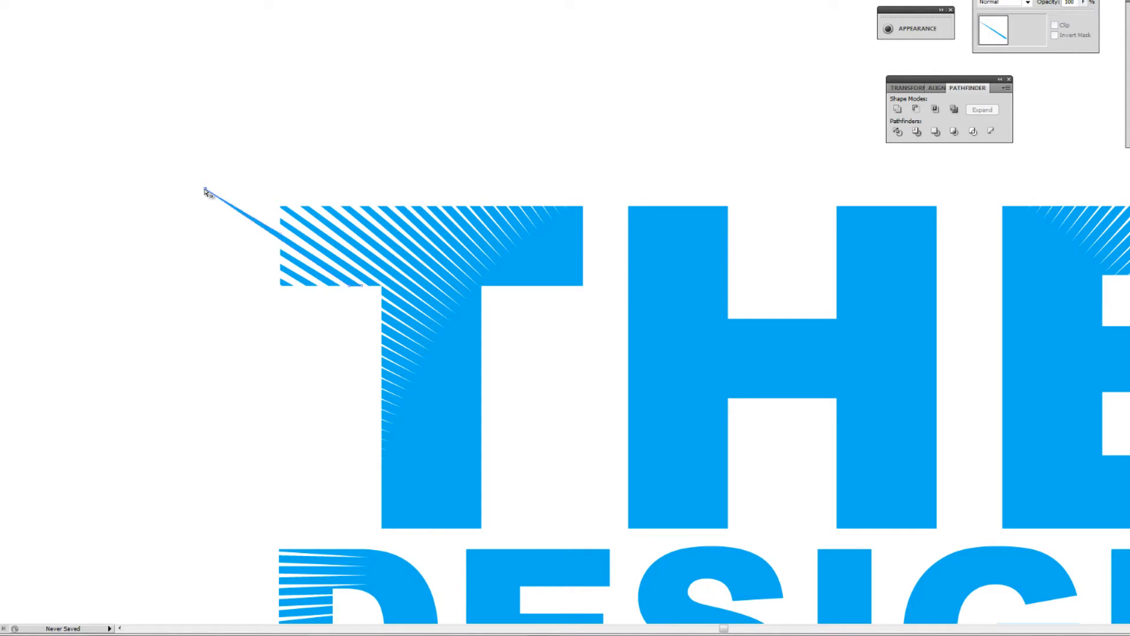
pyautogui.click(172, 244)
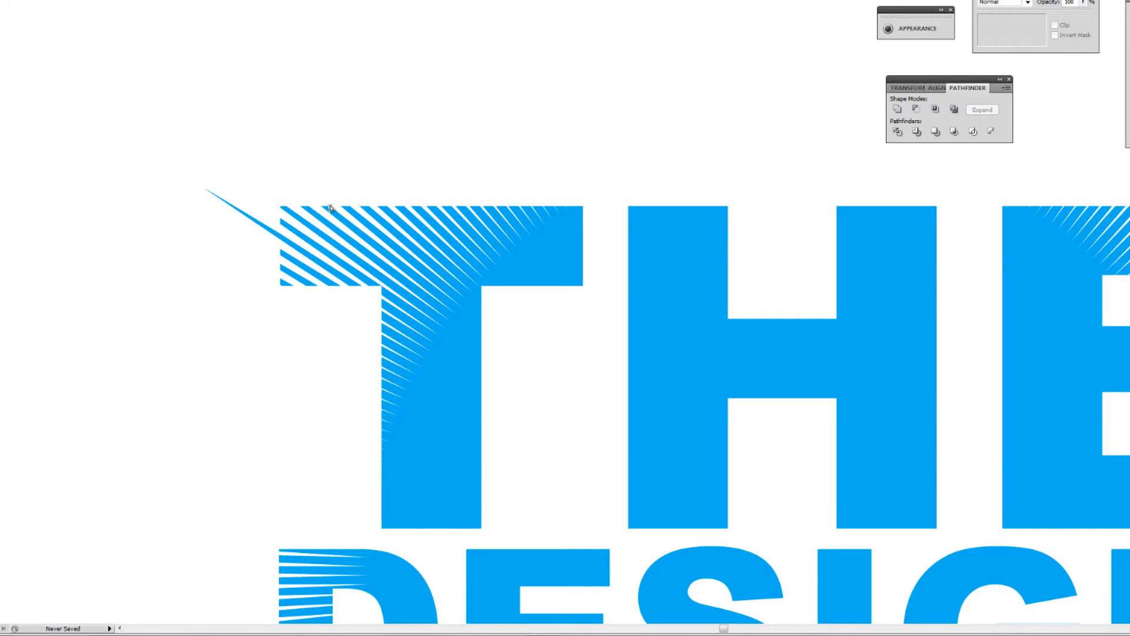
pyautogui.moveTo(334, 209); pyautogui.dragTo(158, 76)
pyautogui.click(280, 449)
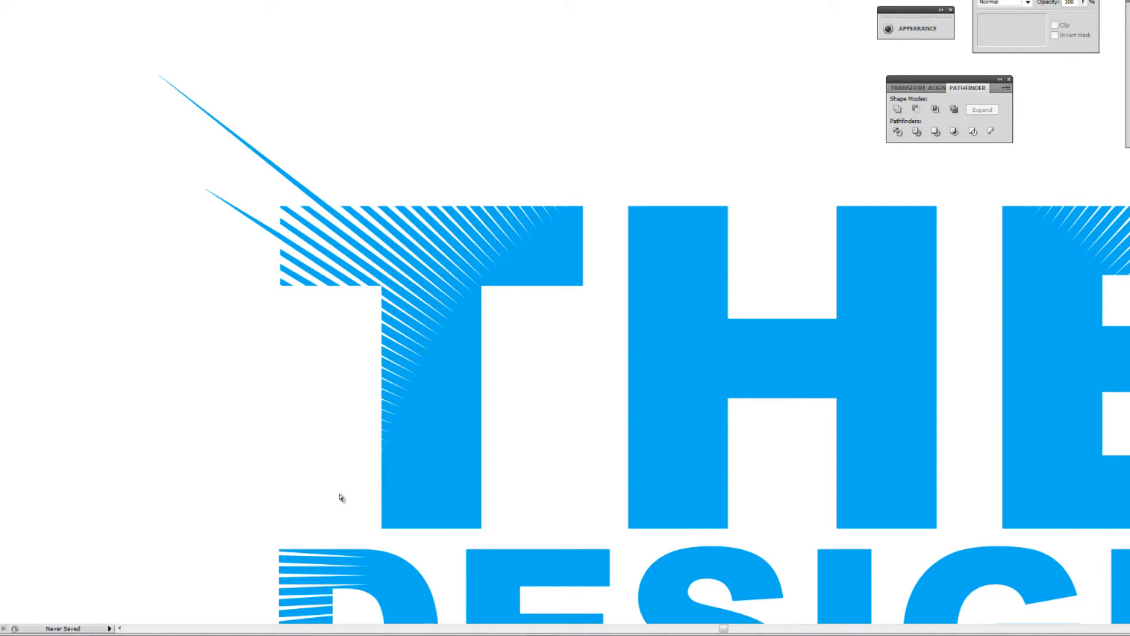
# Stretch two stripe ends on the D of DESIGN and one on the C of CHIMP outward to the left into long pointed rays
pyautogui.moveTo(354, 509); pyautogui.dragTo(363, 332)
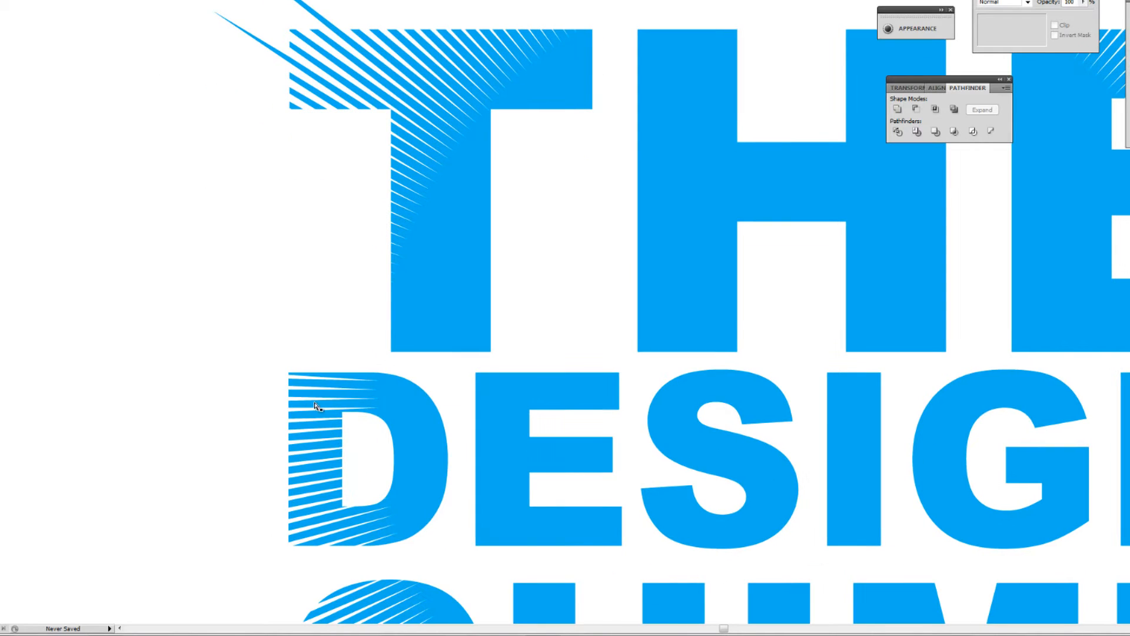
pyautogui.moveTo(290, 385); pyautogui.dragTo(56, 373)
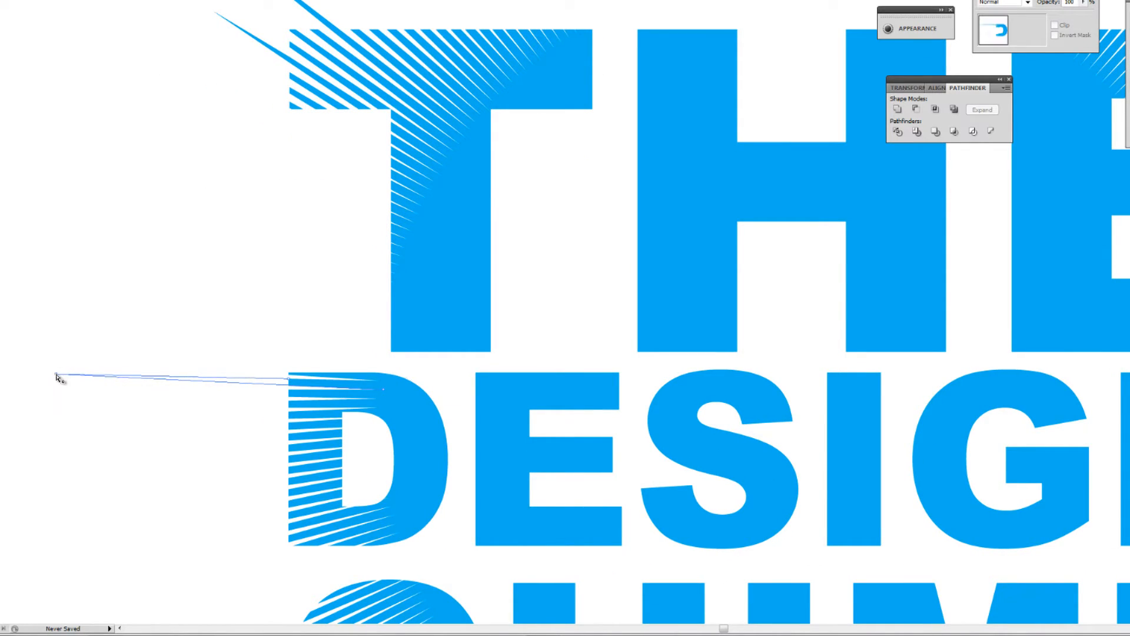
pyautogui.click(246, 518)
pyautogui.moveTo(262, 521); pyautogui.dragTo(175, 299)
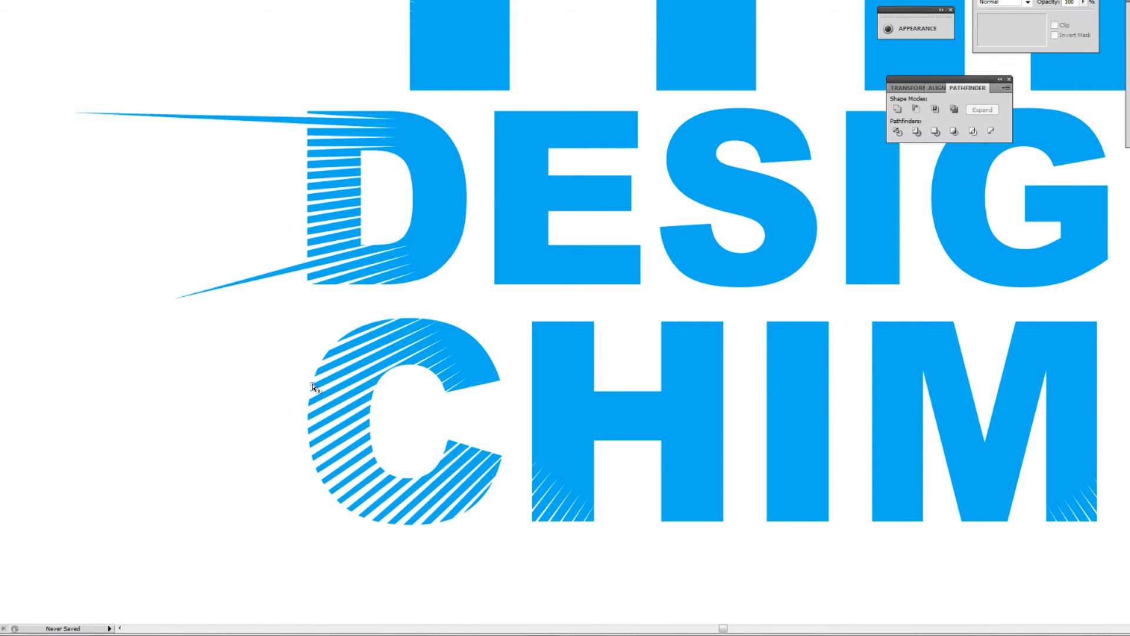
pyautogui.moveTo(311, 389); pyautogui.dragTo(72, 506)
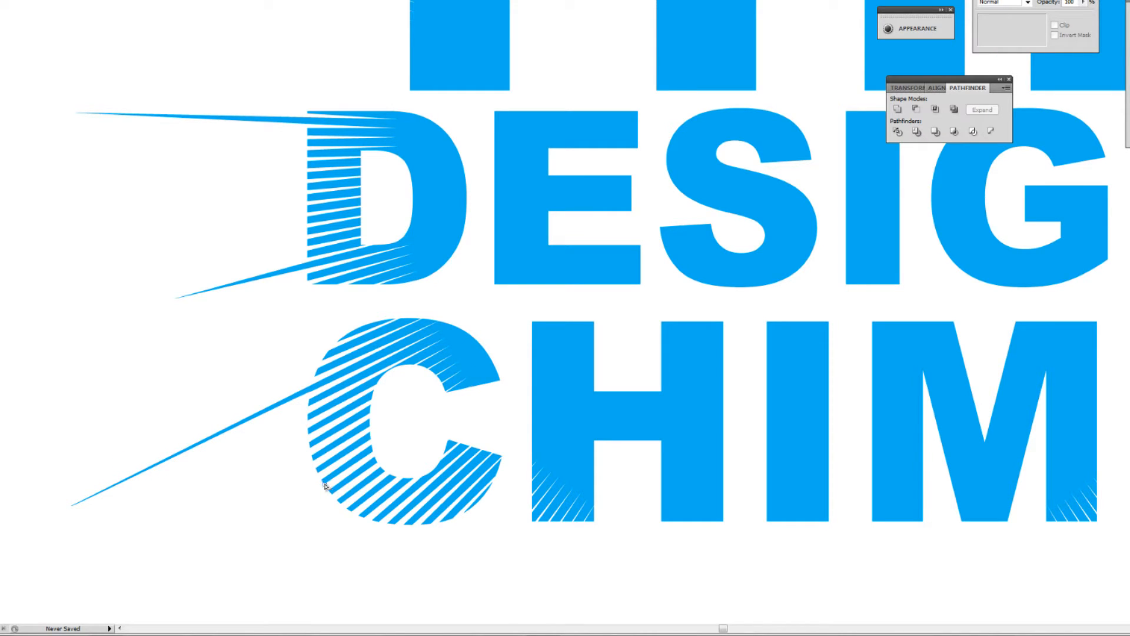
pyautogui.moveTo(324, 487); pyautogui.dragTo(227, 535)
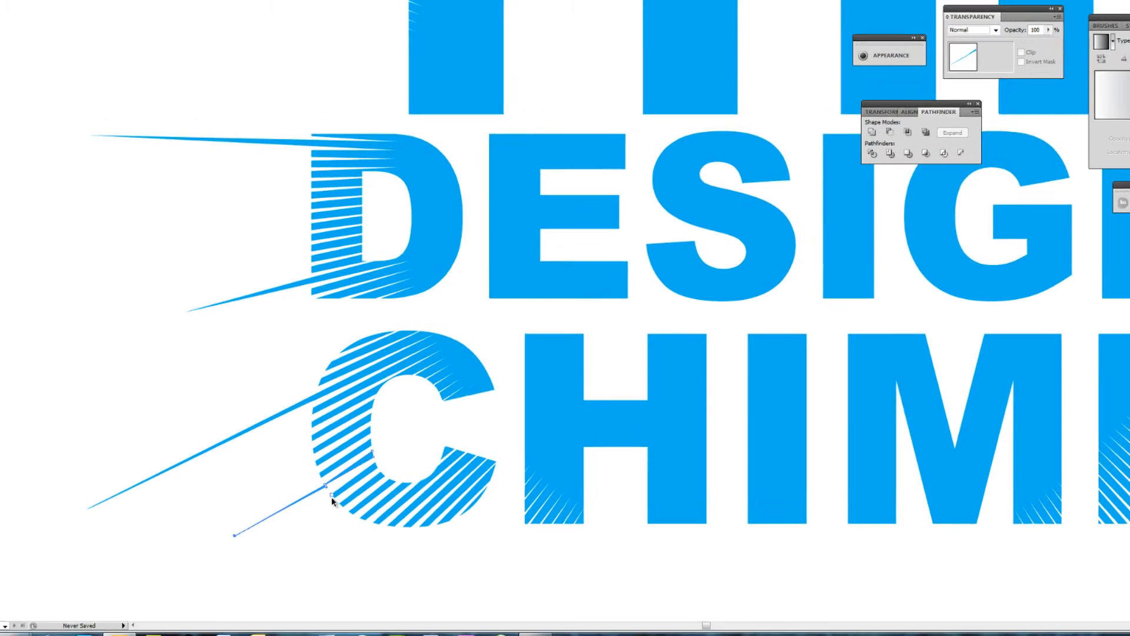
pyautogui.hotkey('ctrl', 'z')
pyautogui.click(311, 512)
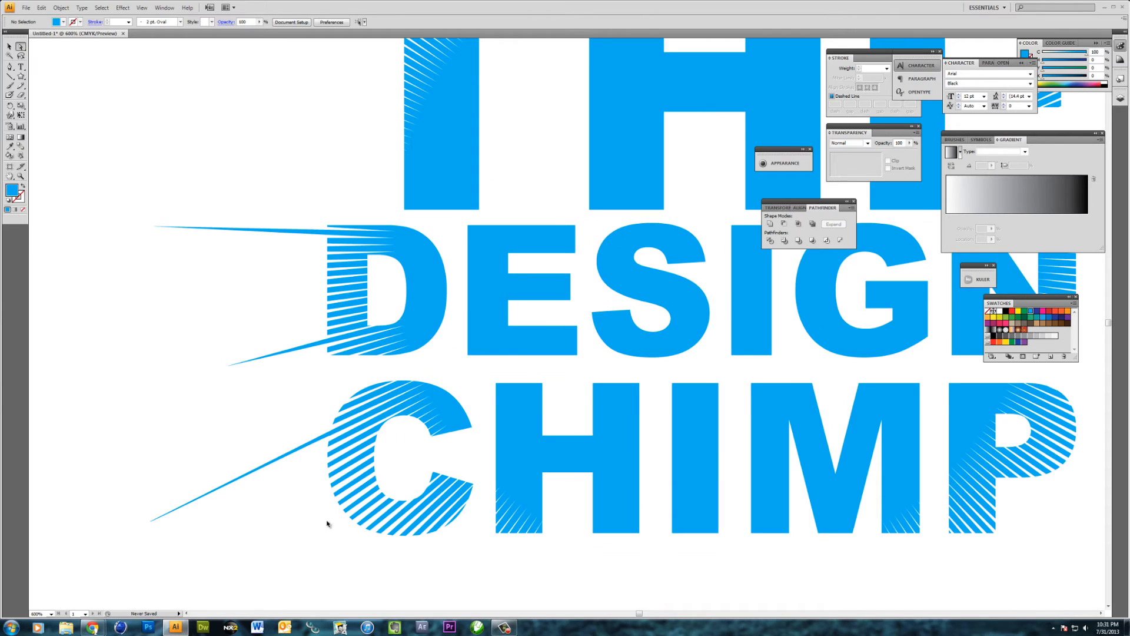
# Stretch the end of a stripe on the lower-left curve of the C of CHIMP down and left into a long pointed ray
pyautogui.hotkey('ctrl', '+')
pyautogui.hotkey('ctrl', '+')
pyautogui.hotkey('ctrl', '+')
pyautogui.moveTo(164, 500); pyautogui.dragTo(468, 210)
pyautogui.moveTo(292, 401); pyautogui.dragTo(384, 340)
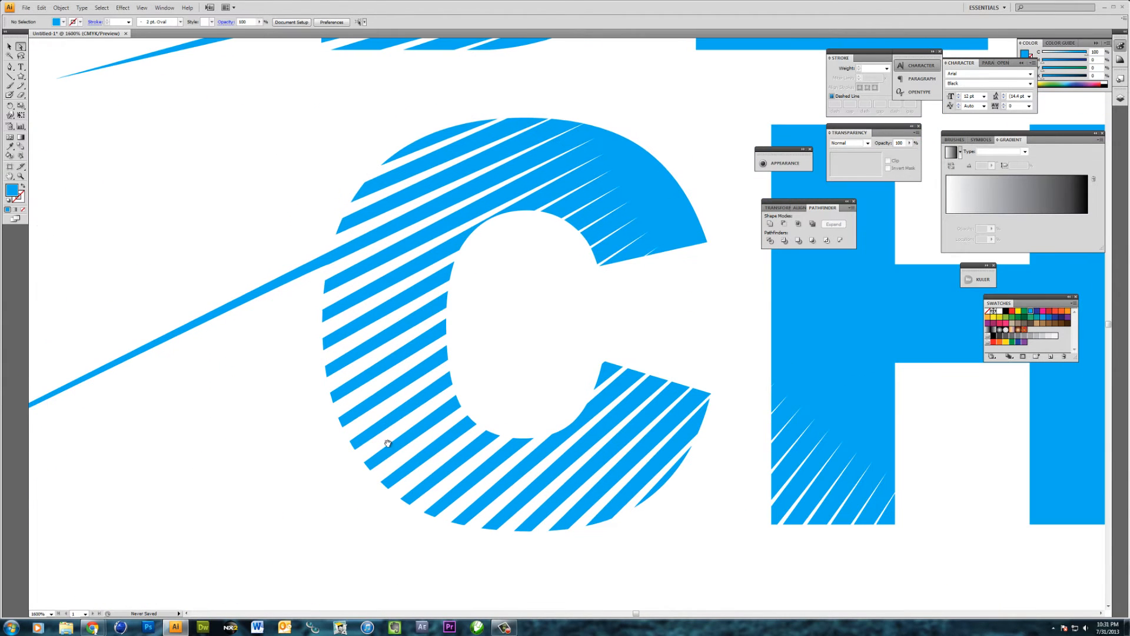
pyautogui.click(355, 451)
pyautogui.click(348, 459)
pyautogui.click(354, 448)
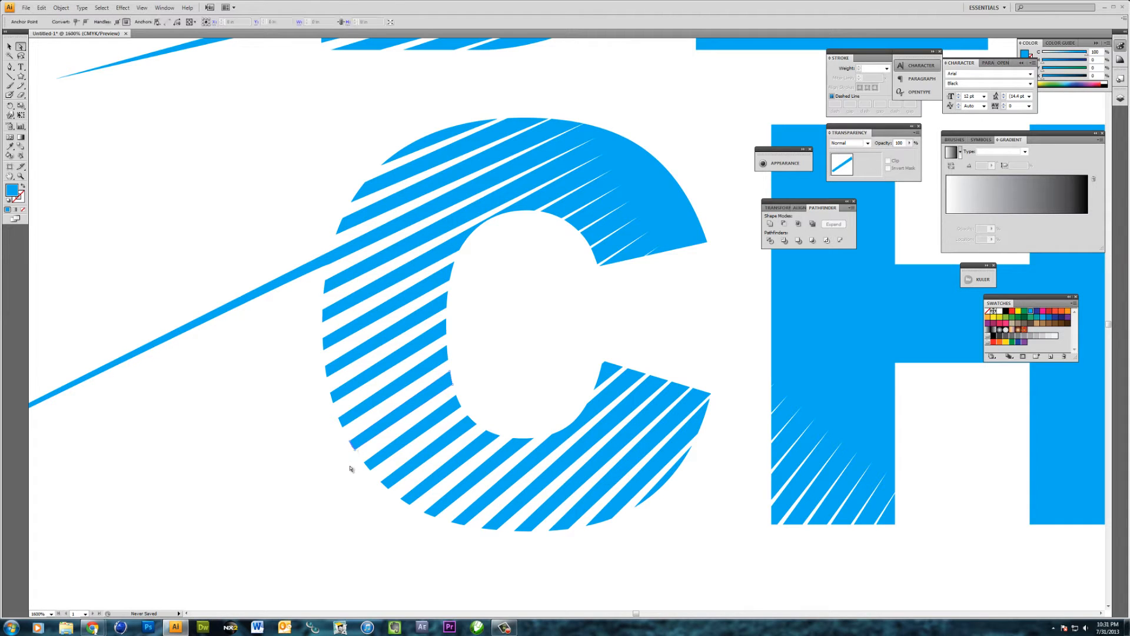
pyautogui.click(337, 435)
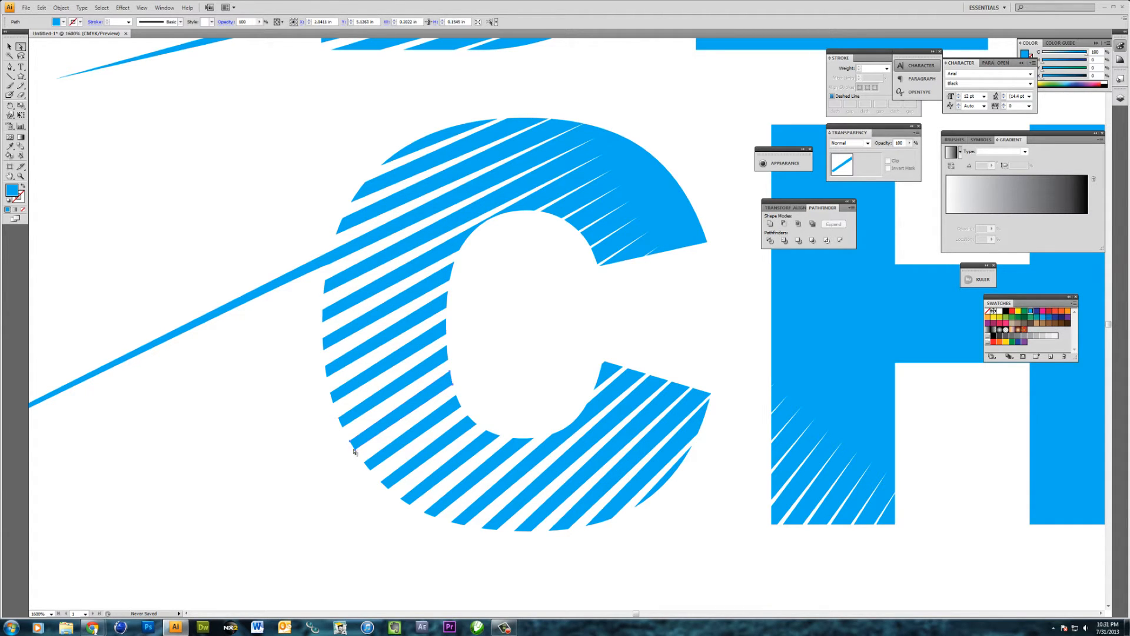
pyautogui.click(348, 455)
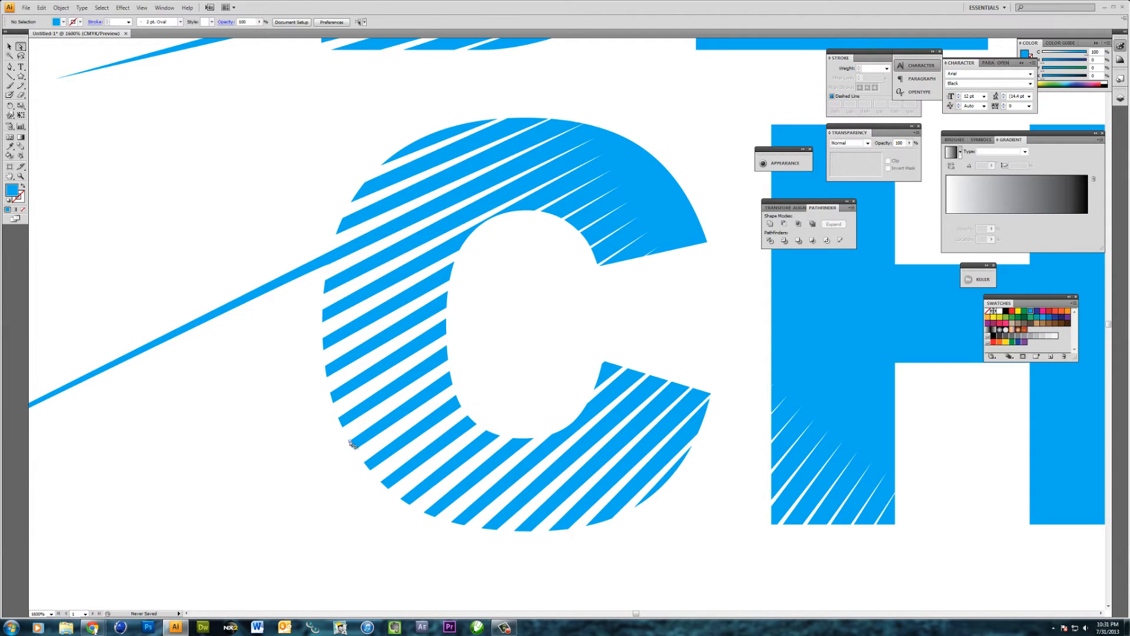
pyautogui.moveTo(350, 442)
pyautogui.mouseDown()
pyautogui.moveTo(259, 477)
pyautogui.moveTo(232, 507)
pyautogui.moveTo(172, 522)
pyautogui.moveTo(109, 606)
pyautogui.moveTo(85, 530)
pyautogui.moveTo(34, 458)
pyautogui.moveTo(113, 457)
pyautogui.moveTo(159, 486)
pyautogui.mouseUp()
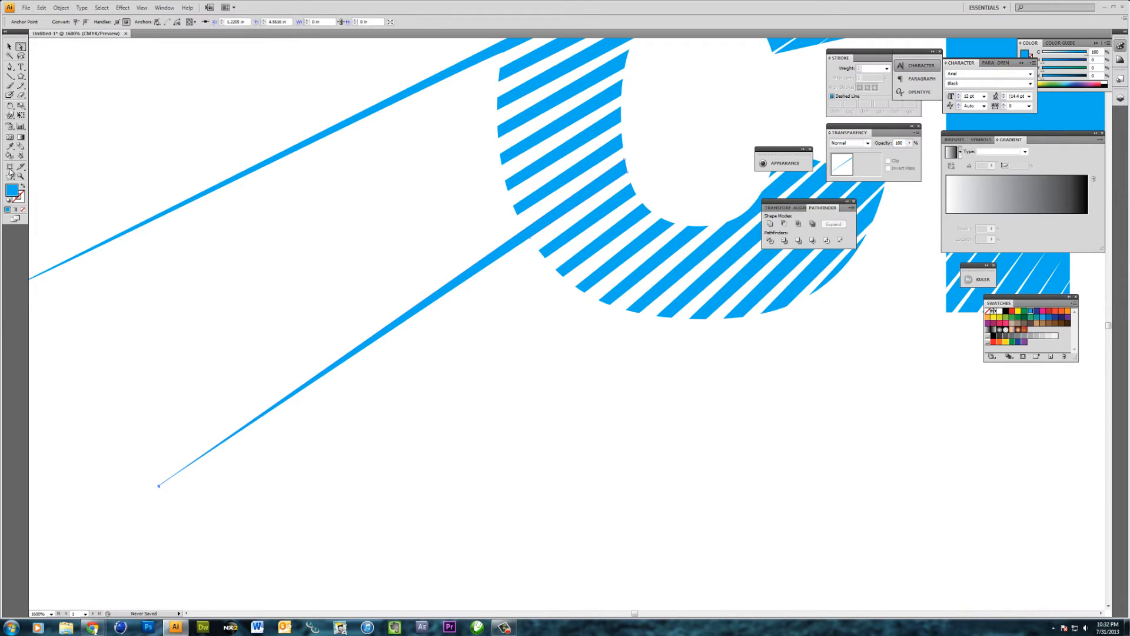
# Refine the anchor points of the C's lower ray with the Pen tool and shift its tip slightly up and left with Direct Selection
pyautogui.click(11, 68)
pyautogui.click(159, 486)
pyautogui.click(530, 237)
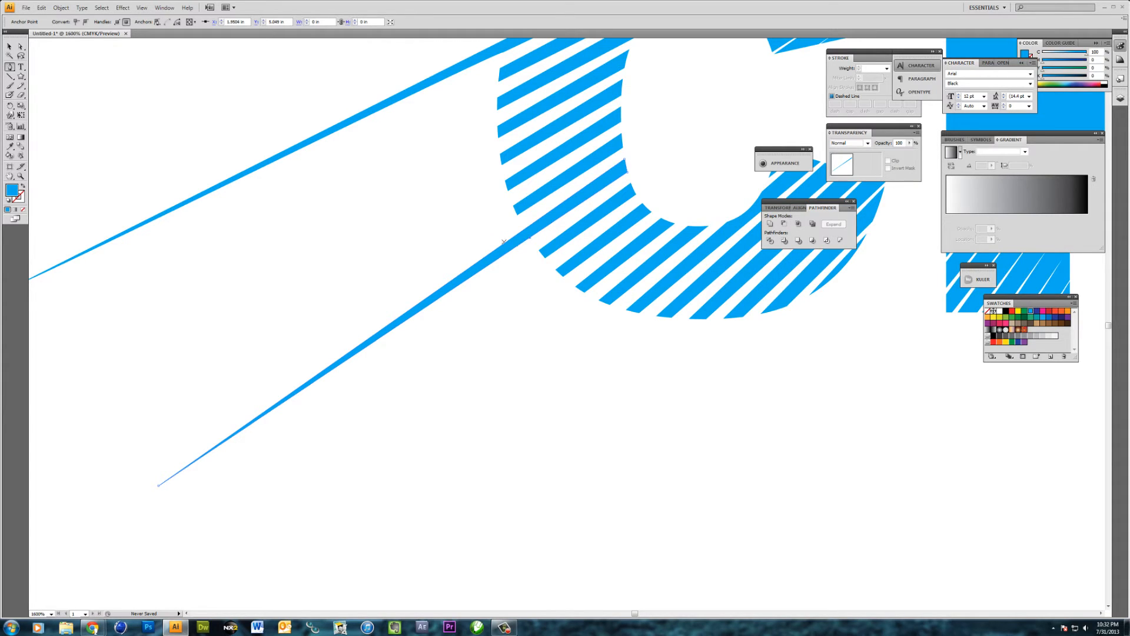
pyautogui.click(22, 47)
pyautogui.click(155, 486)
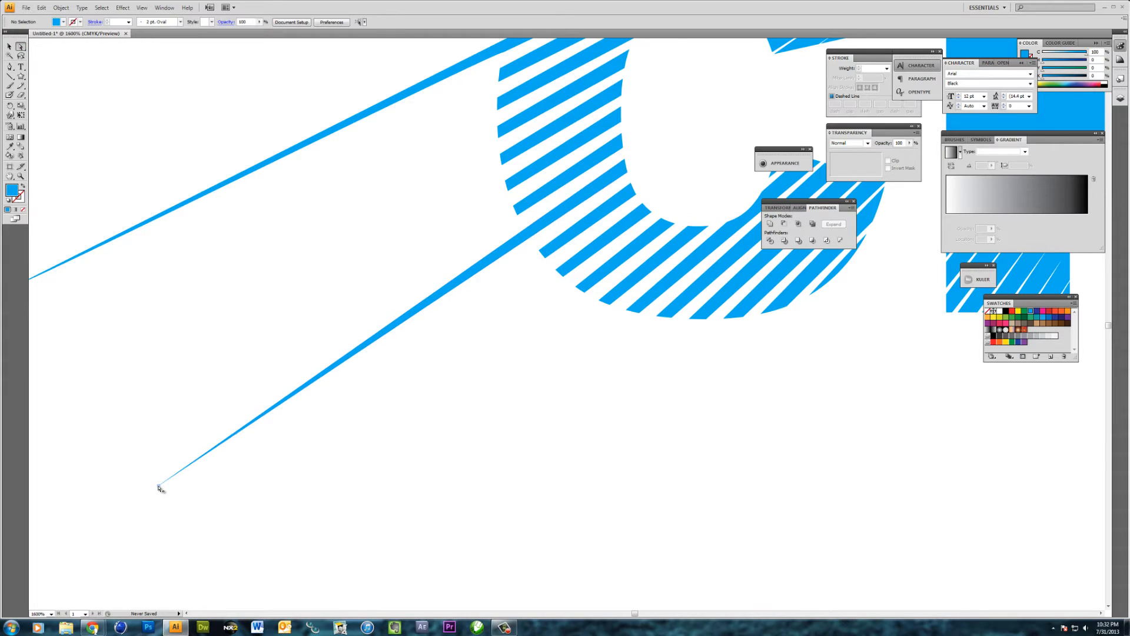
pyautogui.moveTo(154, 483); pyautogui.dragTo(154, 480)
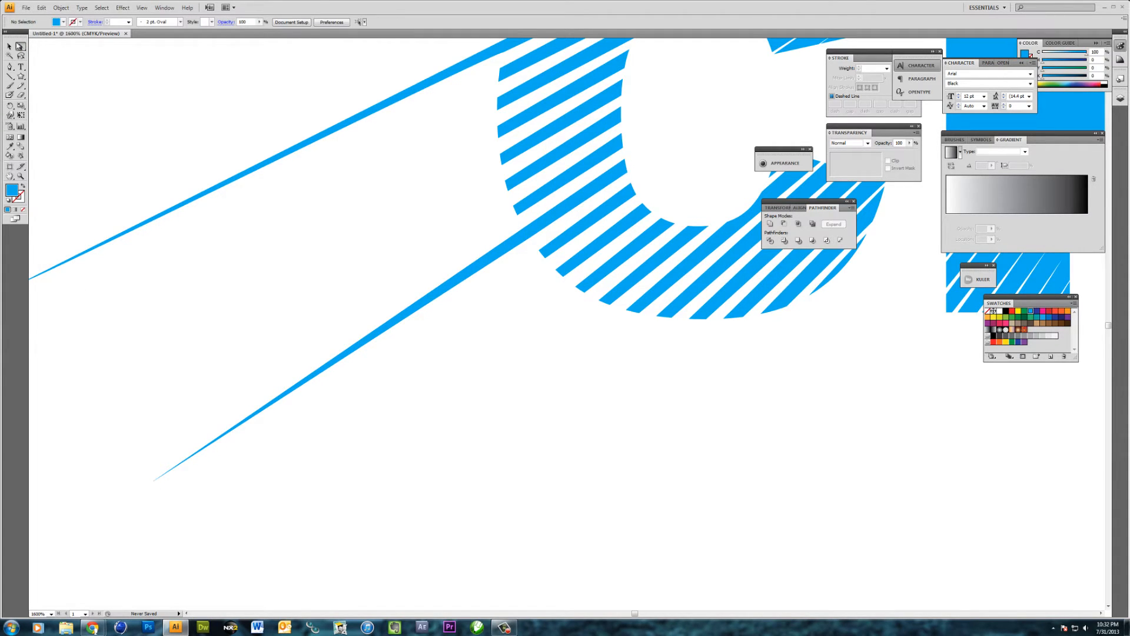
# Stretch the end of a stripe midway down the left edge of the D of DESIGN into a short pointed ray
pyautogui.click(10, 48)
pyautogui.hotkey('ctrl', '-')
pyautogui.hotkey('ctrl', '-')
pyautogui.hotkey('ctrl', '-')
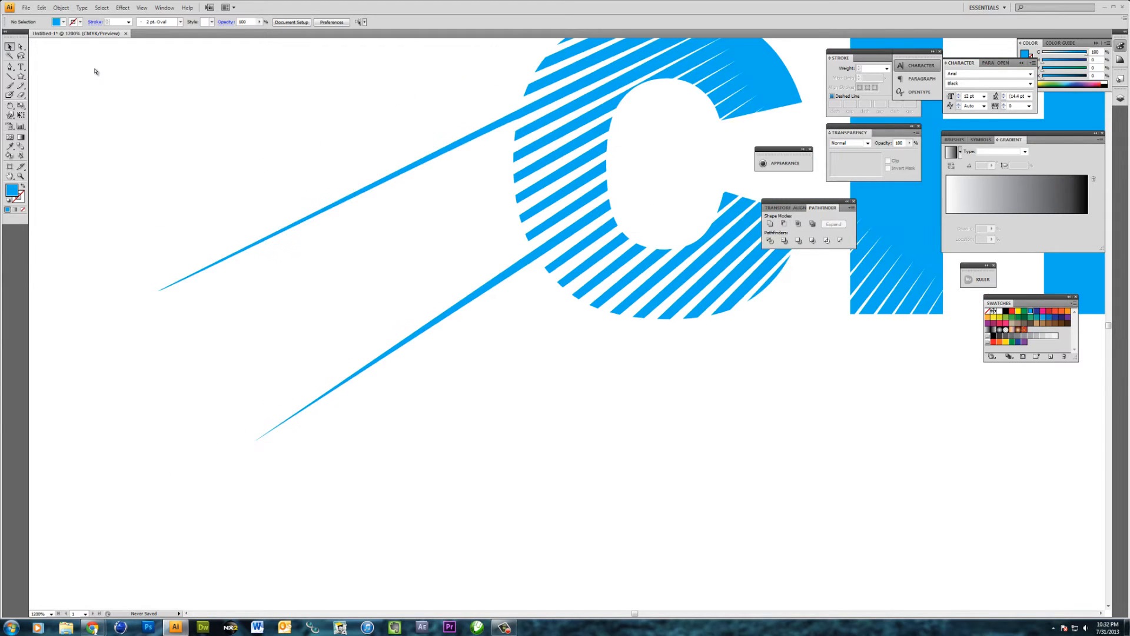
pyautogui.moveTo(450, 200); pyautogui.dragTo(295, 346)
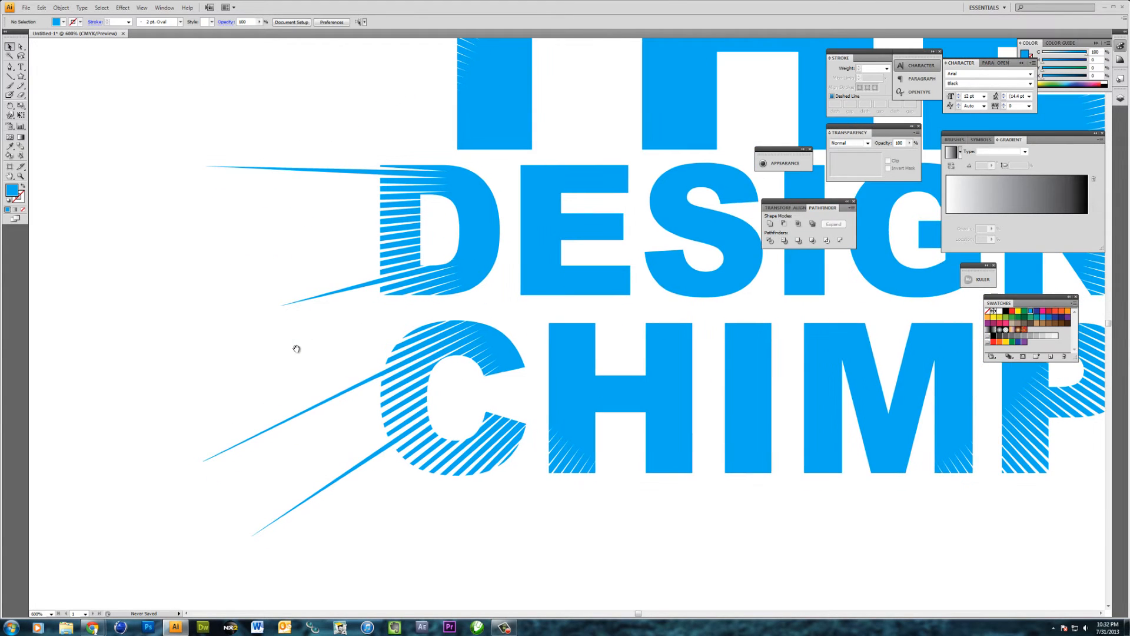
pyautogui.click(21, 47)
pyautogui.moveTo(380, 231); pyautogui.dragTo(291, 239)
pyautogui.click(345, 300)
# Stretch one stripe end at the base of the P's stem and one at the M's right leg downward and right into pointed rays
pyautogui.moveTo(728, 366); pyautogui.dragTo(525, 364)
pyautogui.moveTo(890, 449); pyautogui.dragTo(597, 447)
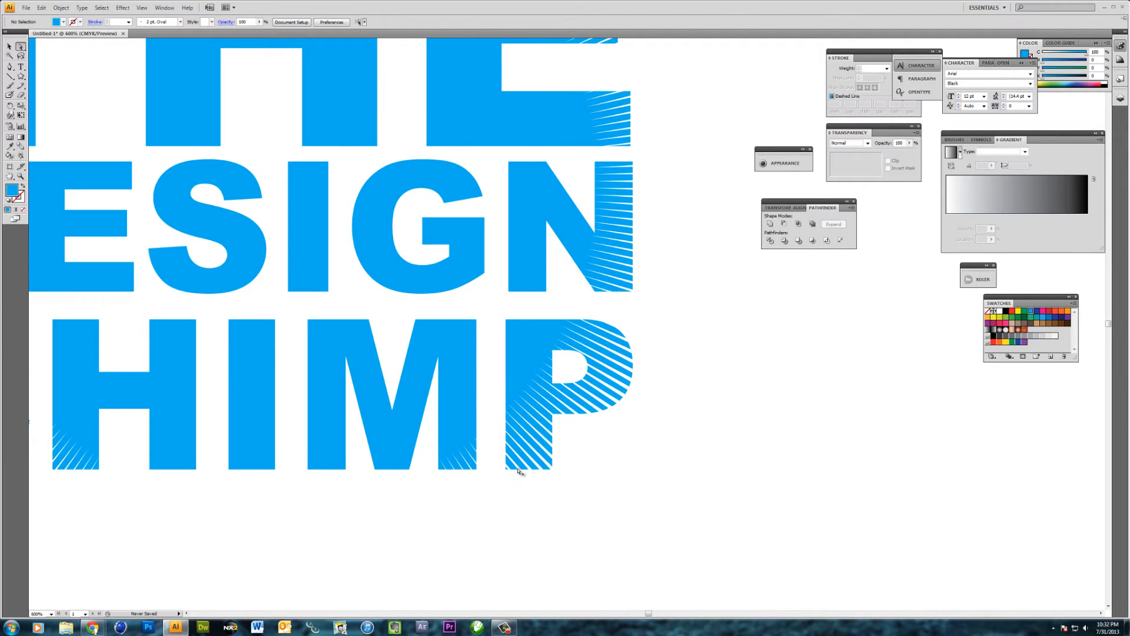
pyautogui.moveTo(518, 470); pyautogui.dragTo(588, 550)
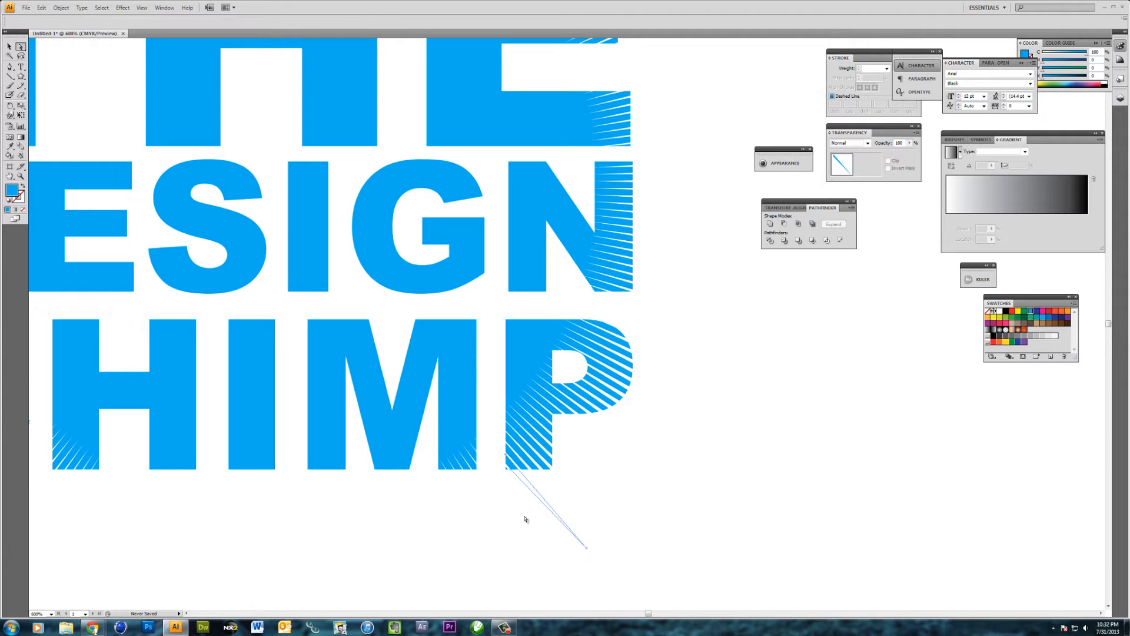
pyautogui.click(454, 470)
pyautogui.moveTo(454, 471); pyautogui.dragTo(492, 535)
pyautogui.click(594, 483)
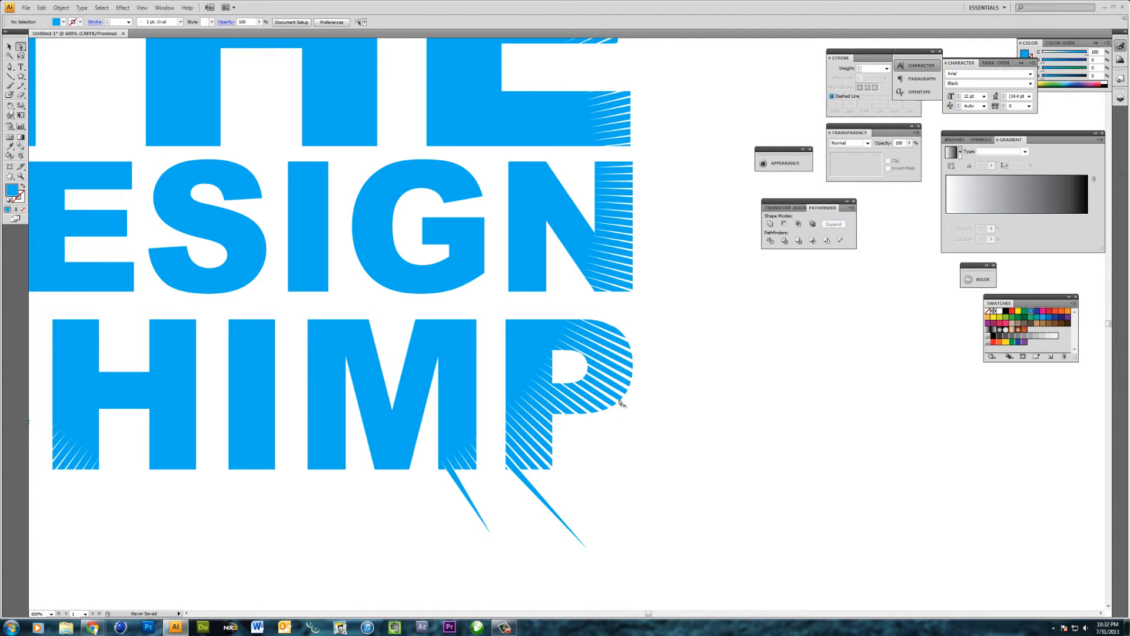
# Stretch the end of a stripe on the lower-right curve of the P's bowl down and right into a long pointed ray
pyautogui.moveTo(621, 400); pyautogui.dragTo(654, 420)
pyautogui.hotkey('ctrl', 'z')
pyautogui.hotkey('ctrl', '+')
pyautogui.hotkey('ctrl', '+')
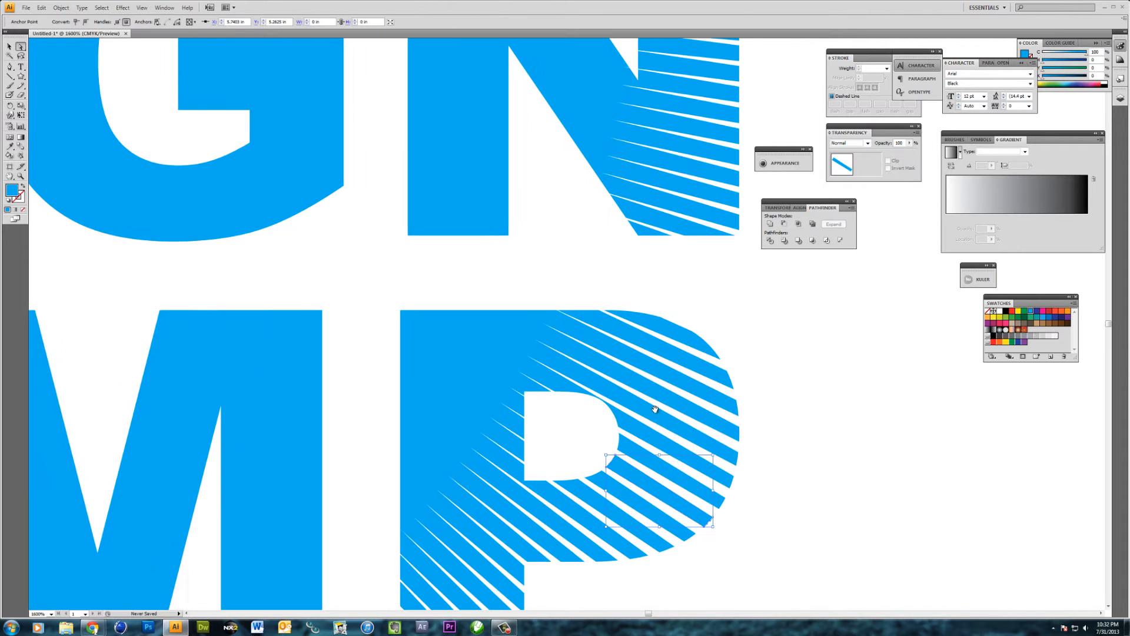
pyautogui.hotkey('ctrl', '+')
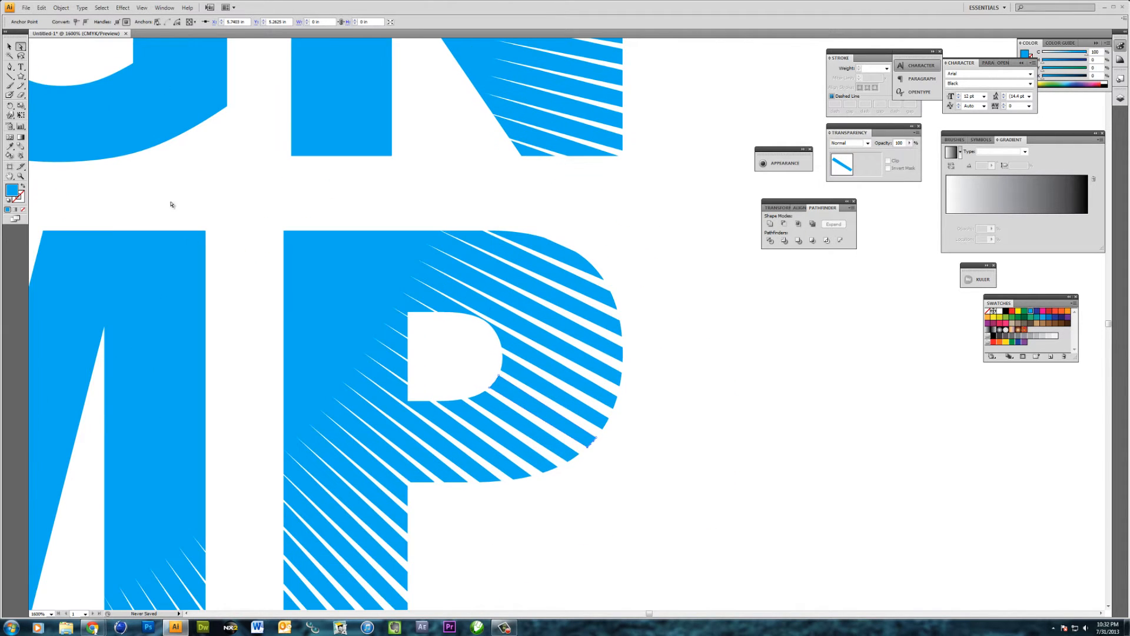
pyautogui.click(594, 457)
pyautogui.click(593, 445)
pyautogui.moveTo(595, 439); pyautogui.dragTo(746, 539)
pyautogui.moveTo(807, 564); pyautogui.dragTo(824, 584)
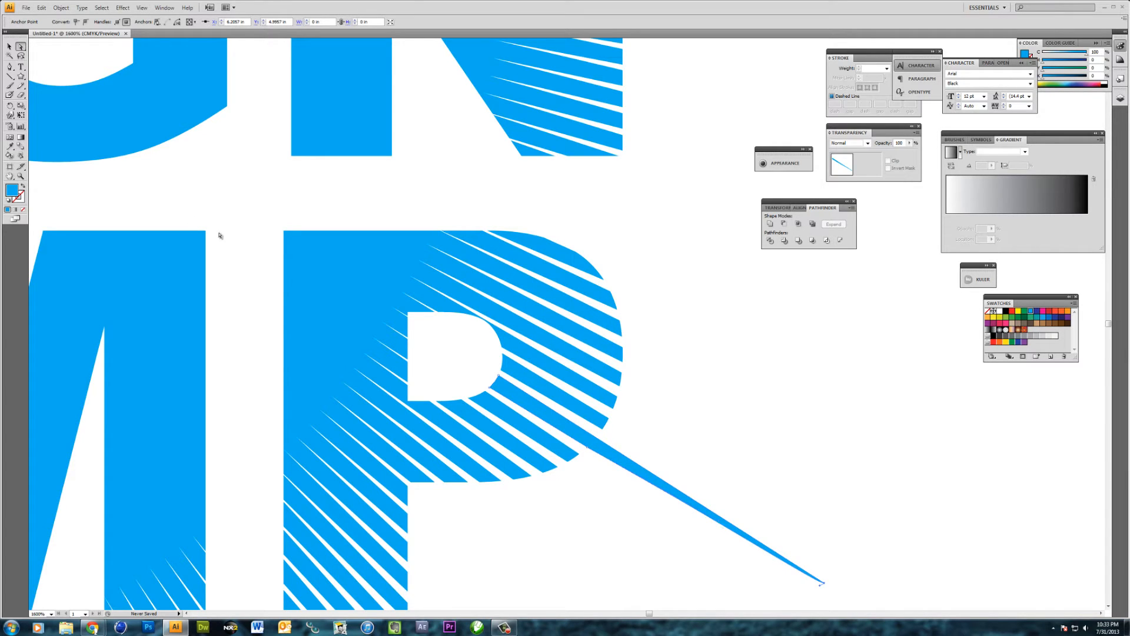
pyautogui.click(10, 46)
pyautogui.click(273, 183)
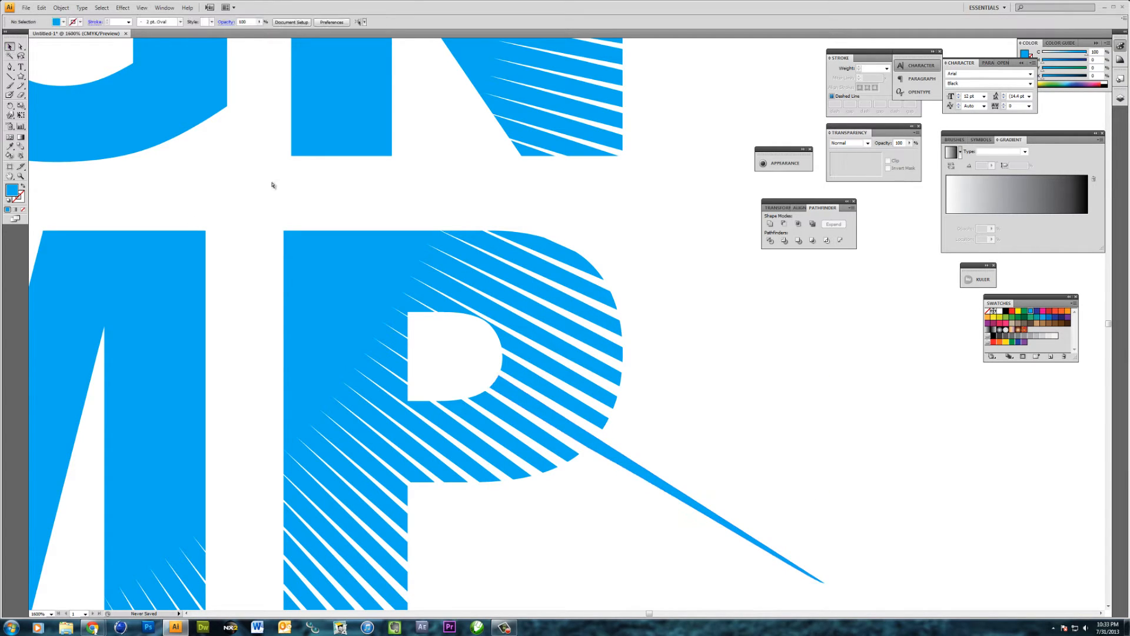
pyautogui.hotkey('ctrl', '-')
pyautogui.hotkey('ctrl', '-')
pyautogui.moveTo(493, 179); pyautogui.dragTo(378, 255)
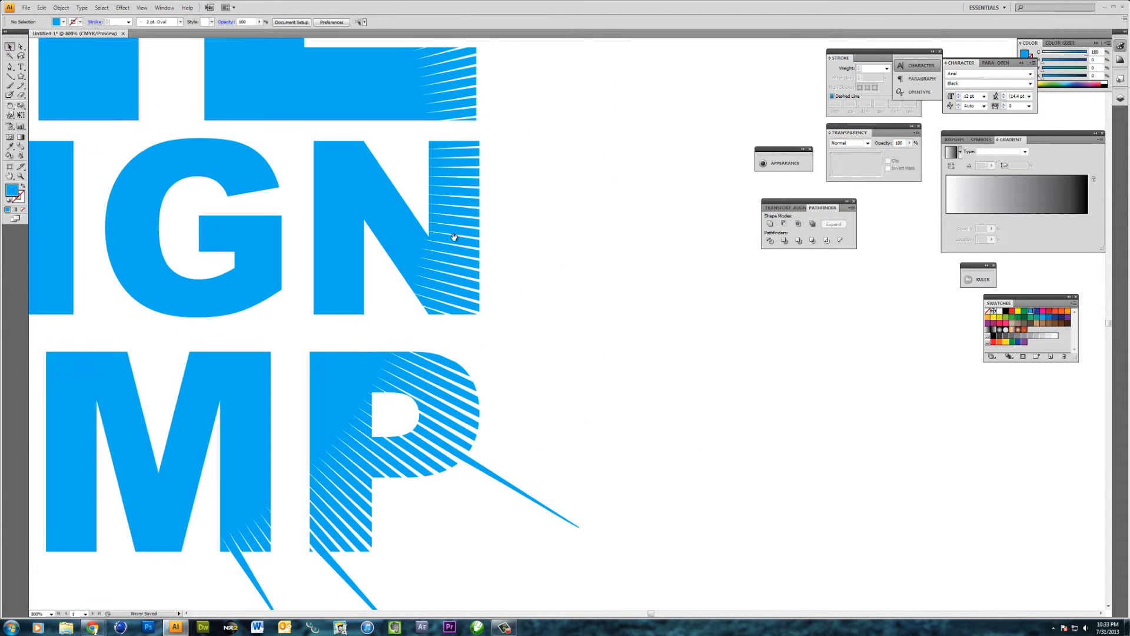
pyautogui.click(479, 249)
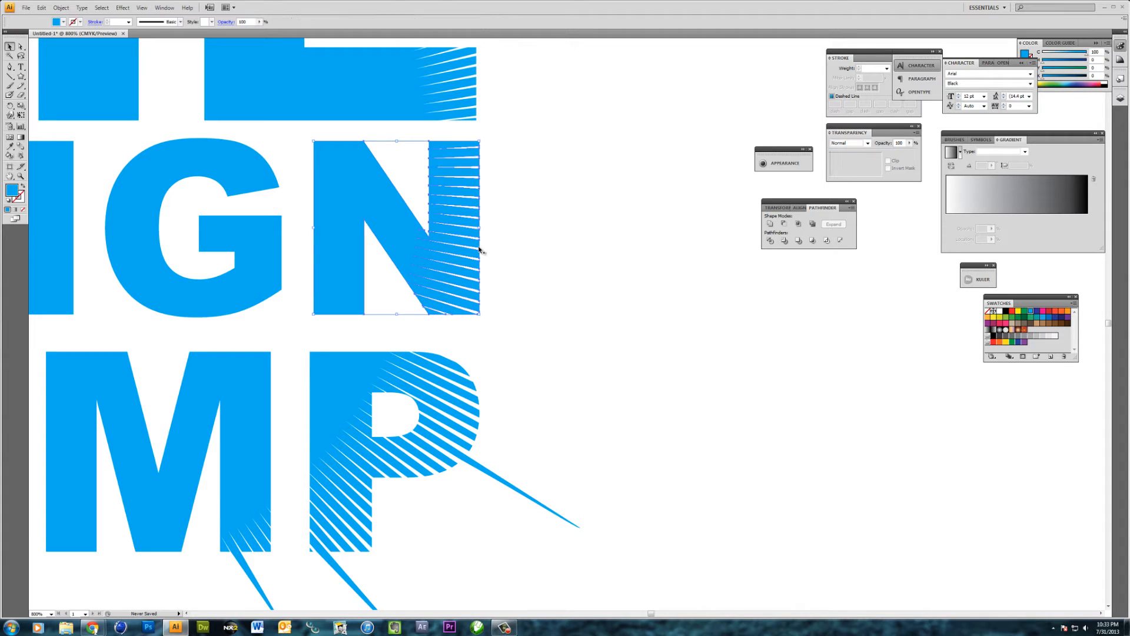
pyautogui.moveTo(359, 188); pyautogui.dragTo(362, 189)
pyautogui.hotkey('ctrl', 'z')
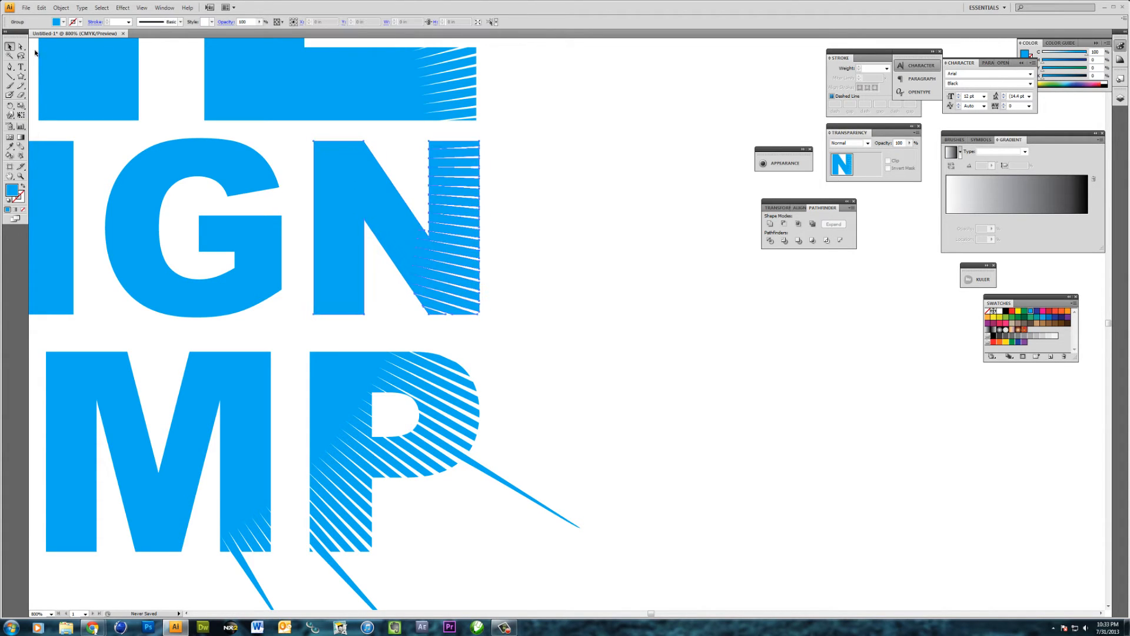
# With the Direct Selection tool, stretch a stripe end on the right edge of the N of DESIGN outward, slightly downward, into a pointed ray
pyautogui.press('a')
pyautogui.click(527, 272)
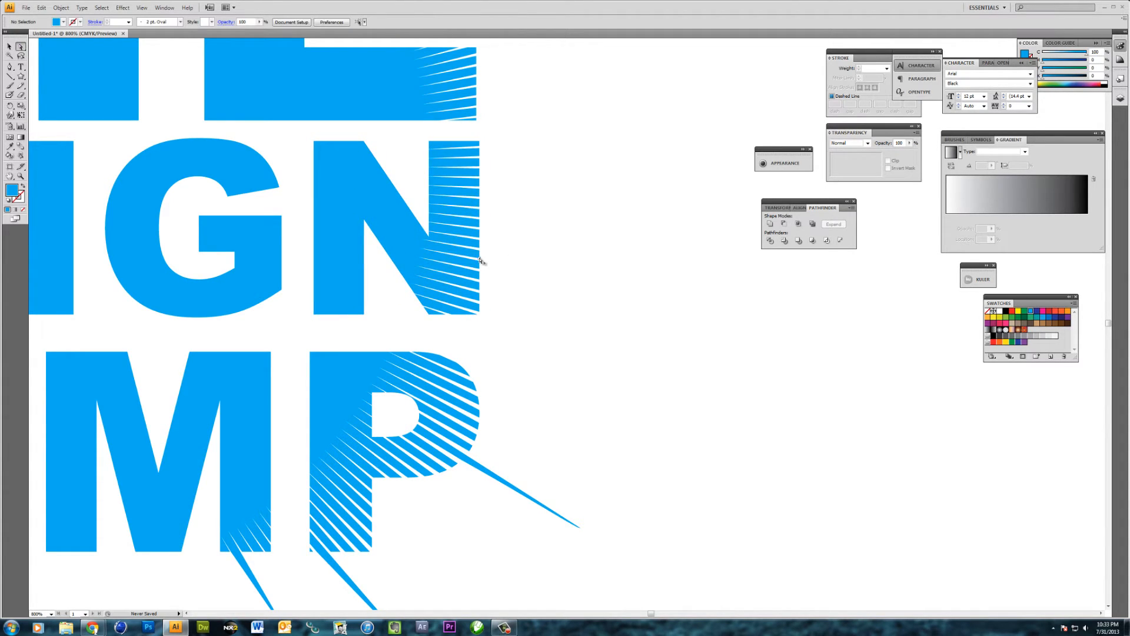
pyautogui.moveTo(480, 261); pyautogui.dragTo(644, 285)
pyautogui.click(565, 184)
# Stretch one stripe end on each of the three arms of the E of THE up and right into pointed rays
pyautogui.moveTo(565, 185); pyautogui.dragTo(516, 342)
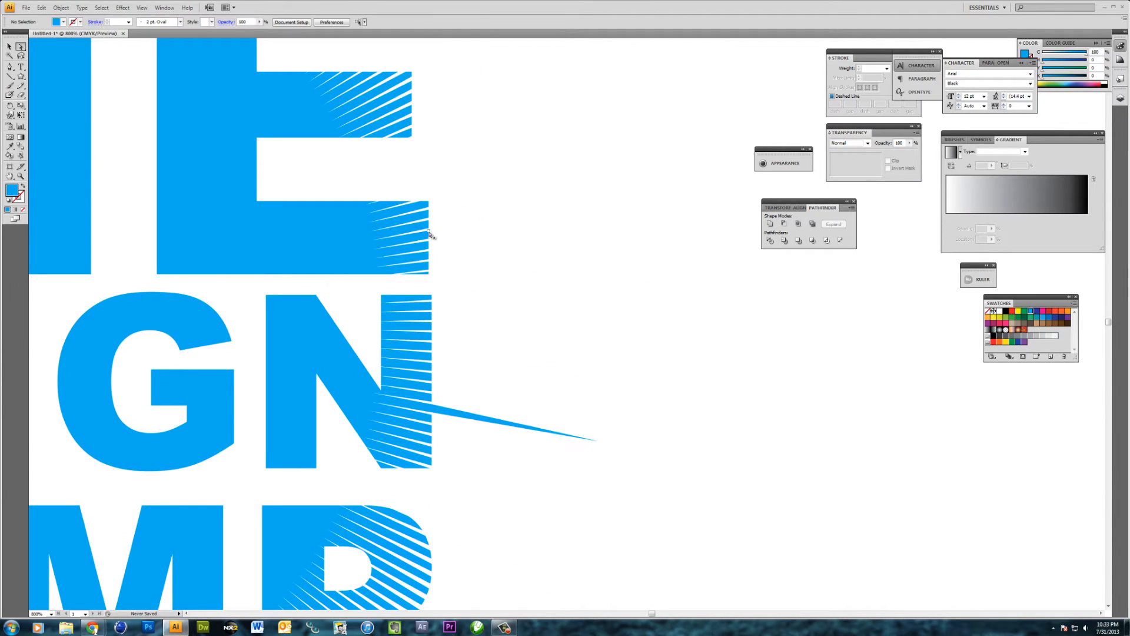
pyautogui.moveTo(429, 233); pyautogui.dragTo(524, 217)
pyautogui.moveTo(467, 169); pyautogui.dragTo(475, 256)
pyautogui.click(444, 214)
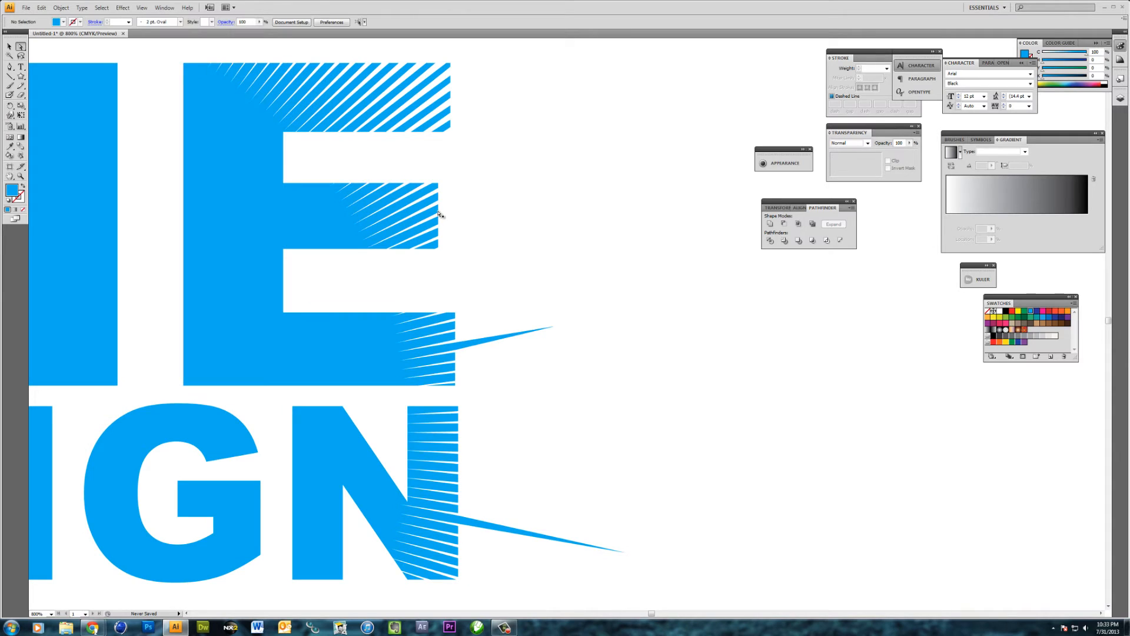
pyautogui.click(438, 215)
pyautogui.moveTo(440, 215); pyautogui.dragTo(645, 111)
pyautogui.click(575, 172)
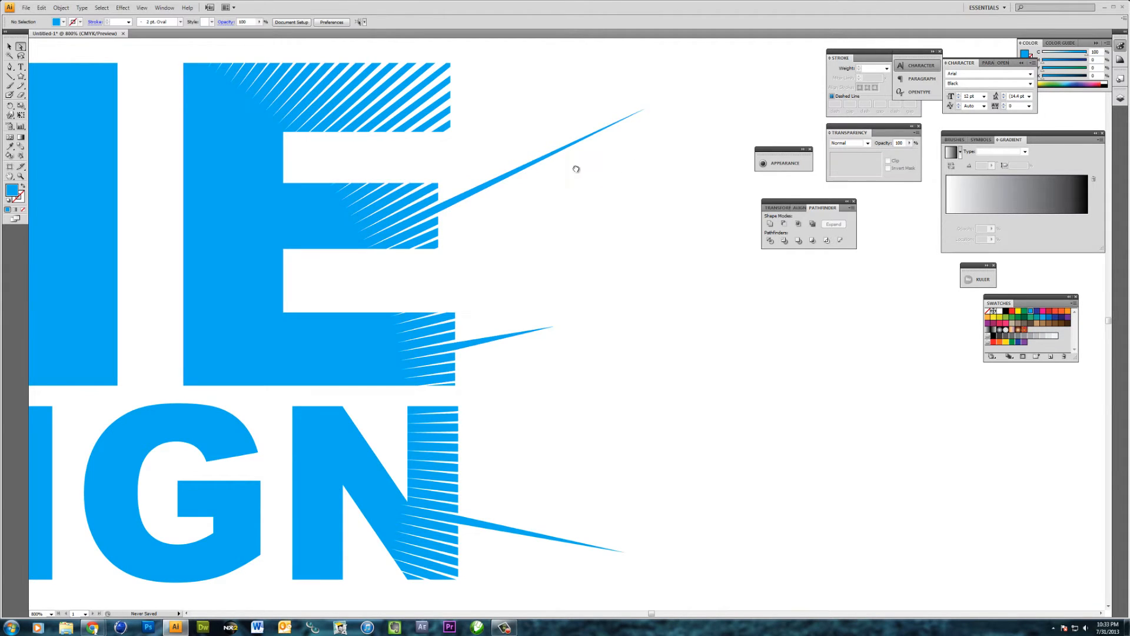
pyautogui.moveTo(576, 171); pyautogui.dragTo(582, 290)
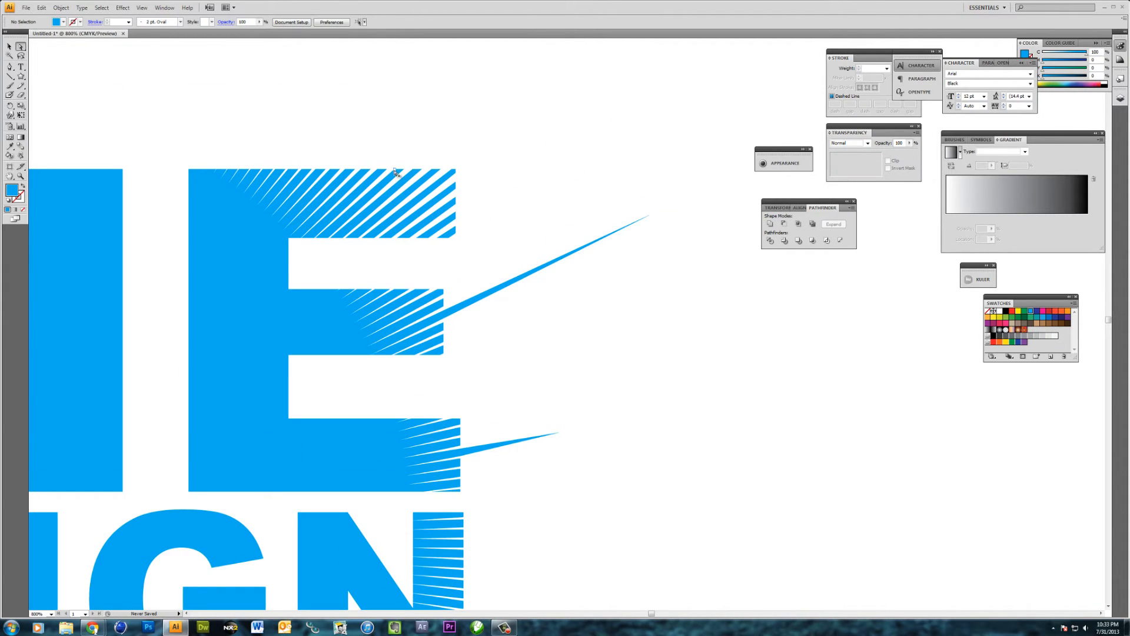
pyautogui.moveTo(395, 171); pyautogui.dragTo(515, 66)
pyautogui.click(560, 156)
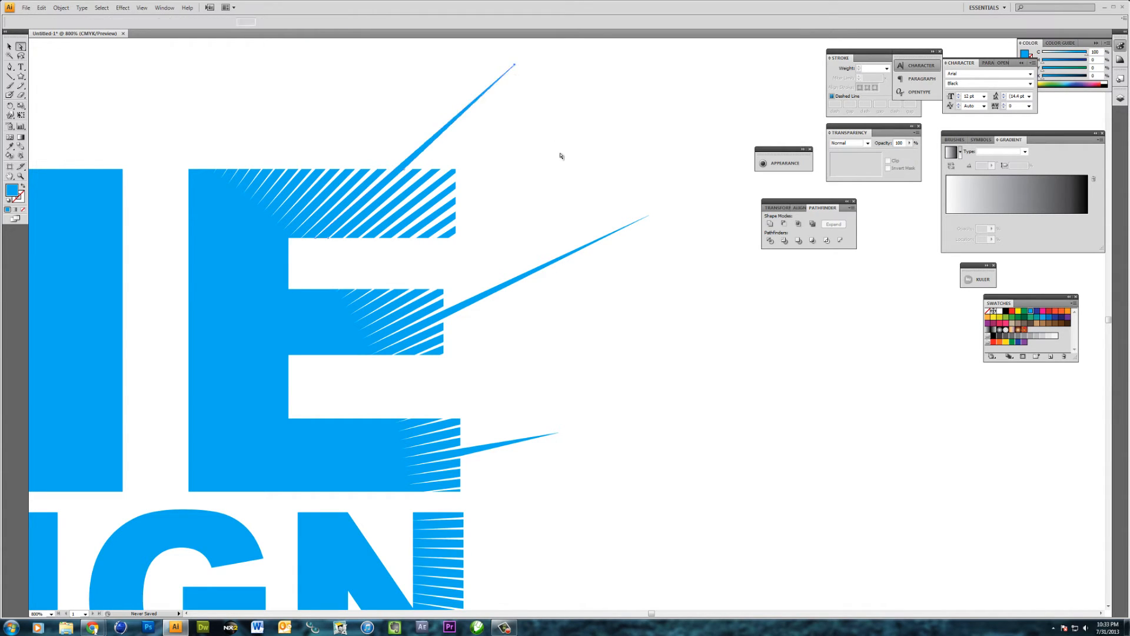
# Add a second pointed ray to the right edge of the N of DESIGN and another to the top edge of the E of THE
pyautogui.hotkey('ctrl', '-')
pyautogui.hotkey('ctrl', '-')
pyautogui.hotkey('ctrl', '-')
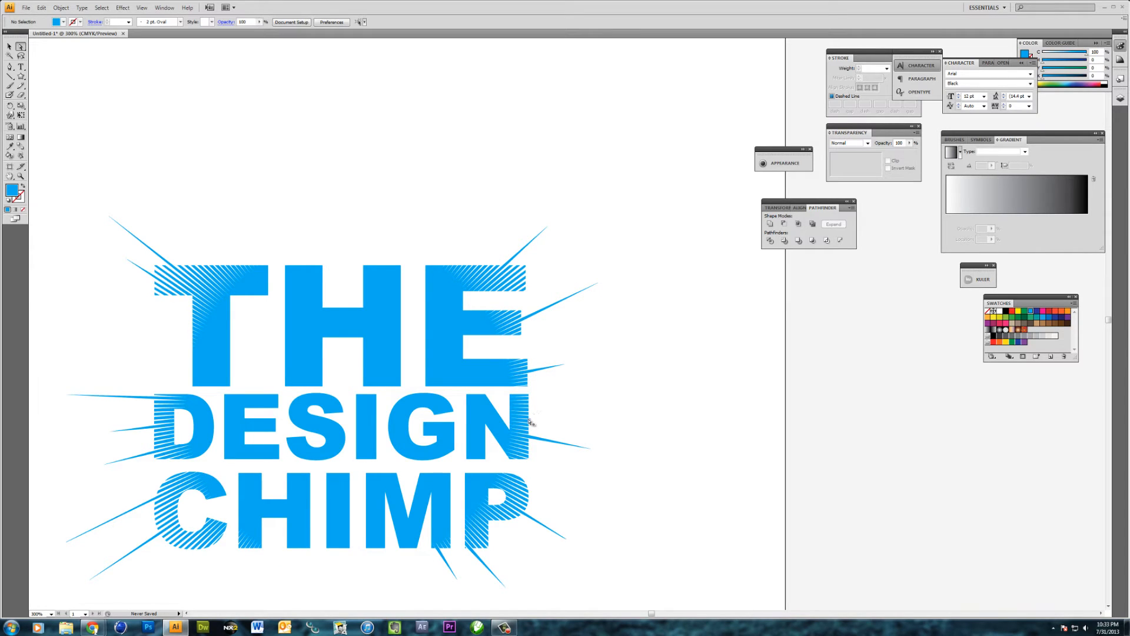
pyautogui.moveTo(529, 420); pyautogui.dragTo(593, 431)
pyautogui.click(580, 391)
pyautogui.moveTo(471, 268); pyautogui.dragTo(511, 220)
pyautogui.click(566, 217)
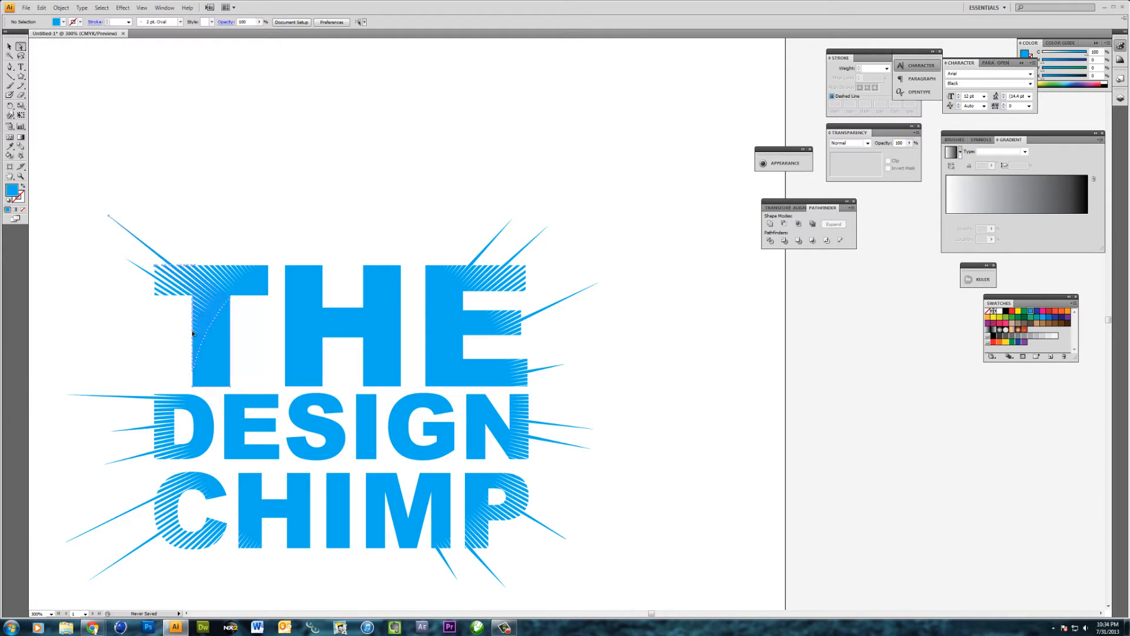
pyautogui.moveTo(204, 335); pyautogui.dragTo(139, 312)
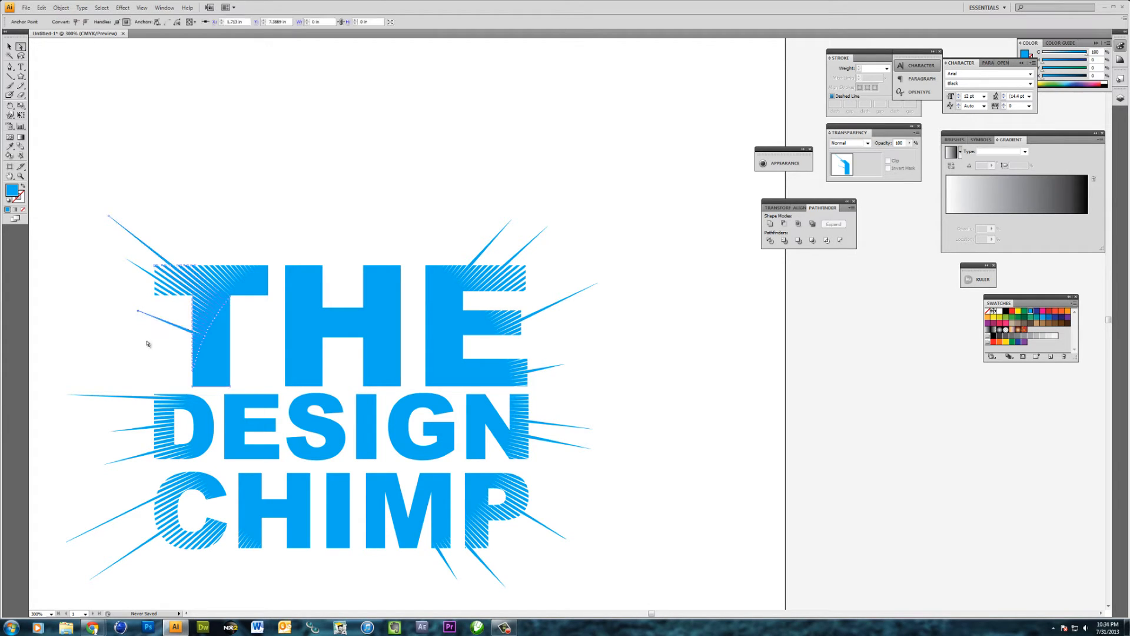
pyautogui.click(149, 338)
pyautogui.hotkey('ctrl', 'z')
# Stretch a stripe end on the left edge of the T's stem up and left into a short pointed ray
pyautogui.moveTo(204, 334); pyautogui.dragTo(148, 307)
pyautogui.click(137, 338)
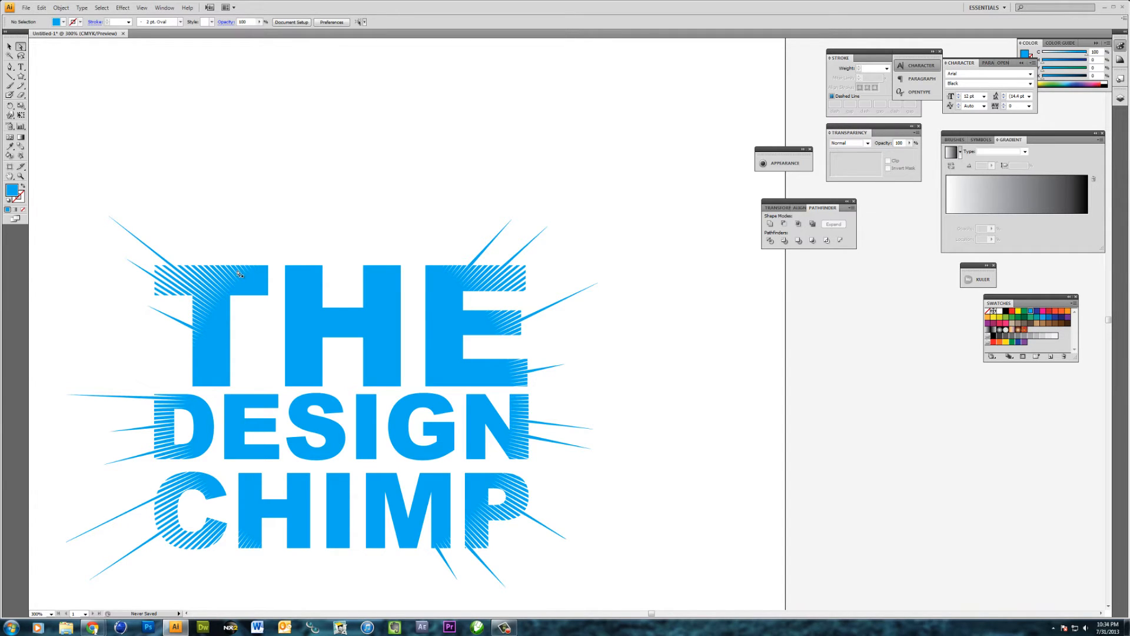
# Stretch a stripe end on the top edge of the T of THE up and left into a pointed ray
pyautogui.moveTo(236, 268); pyautogui.dragTo(208, 234)
pyautogui.click(56, 95)
# Draw a thin horizontal tapered spike about 2.56 in long with the Pen tool in the empty space above THE
pyautogui.click(9, 66)
pyautogui.click(191, 136)
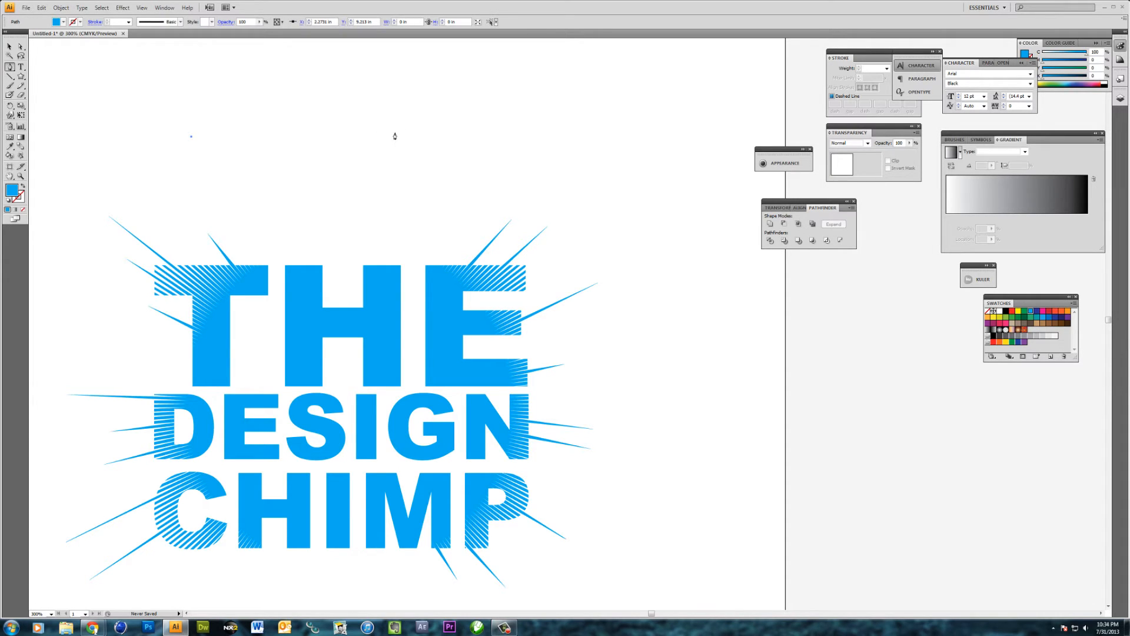
pyautogui.click(435, 137)
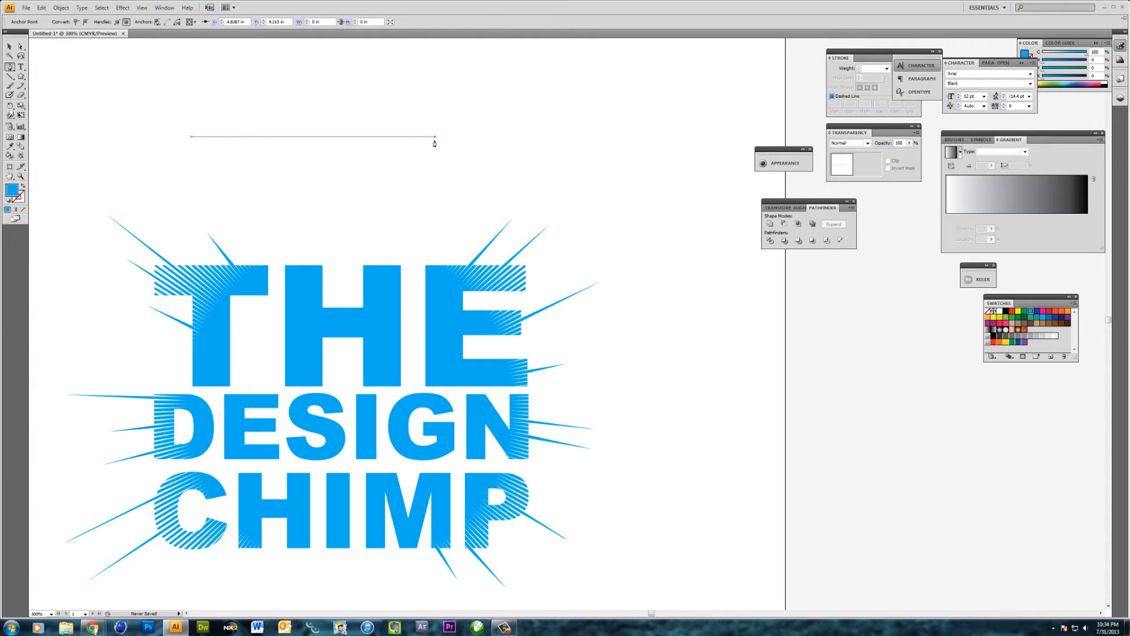
pyautogui.moveTo(435, 143); pyautogui.dragTo(435, 143)
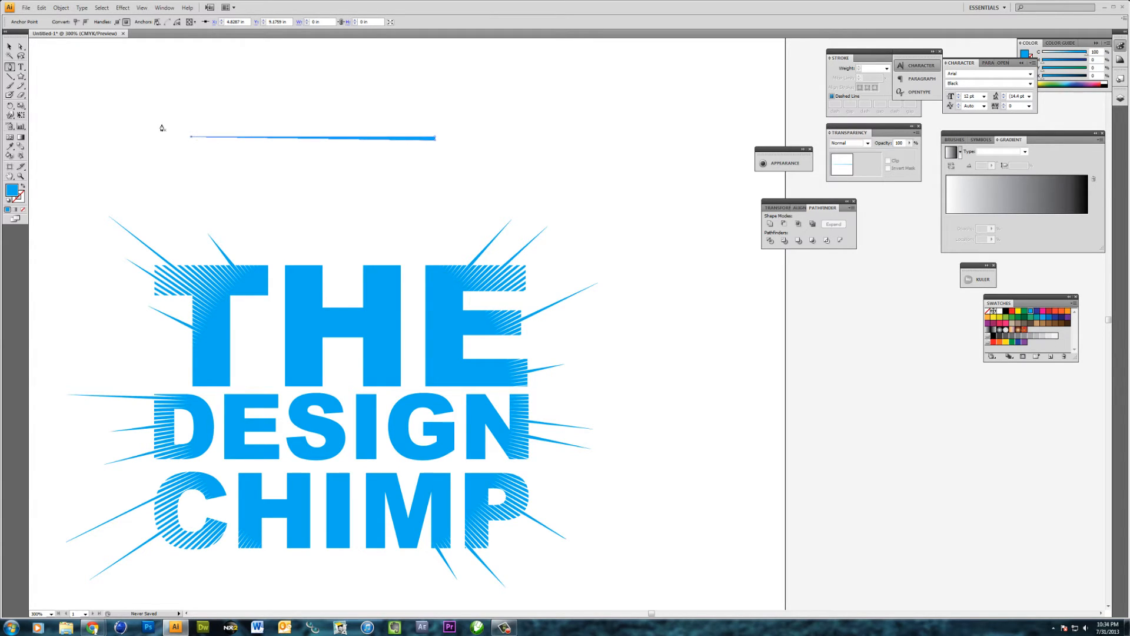
pyautogui.press('v')
pyautogui.click(271, 129)
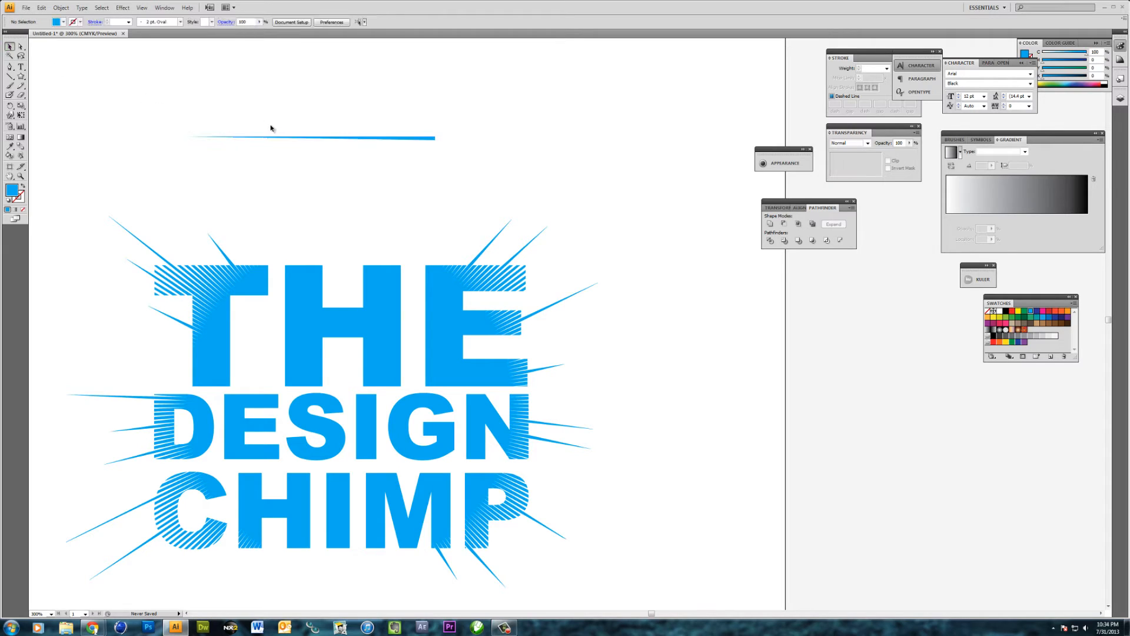
# Rotate and shrink the drawn spike and place it on the top edge of the H's left stem, pointing up and left
pyautogui.click(328, 139)
pyautogui.moveTo(328, 139); pyautogui.dragTo(271, 148)
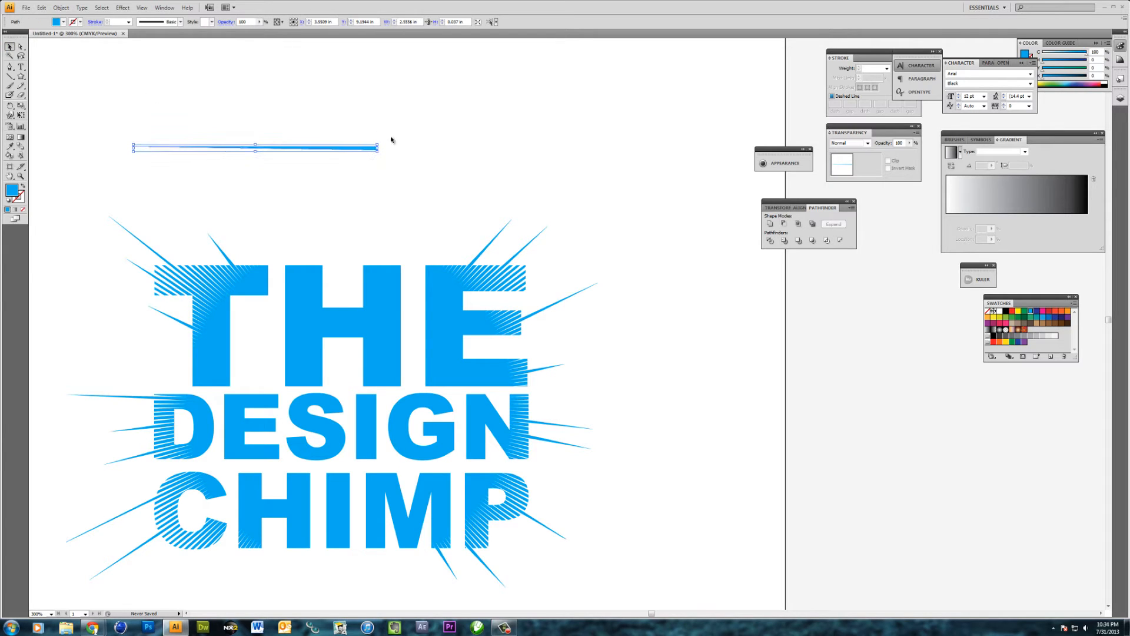
pyautogui.hotkey('ctrl', 'shift', 'b')
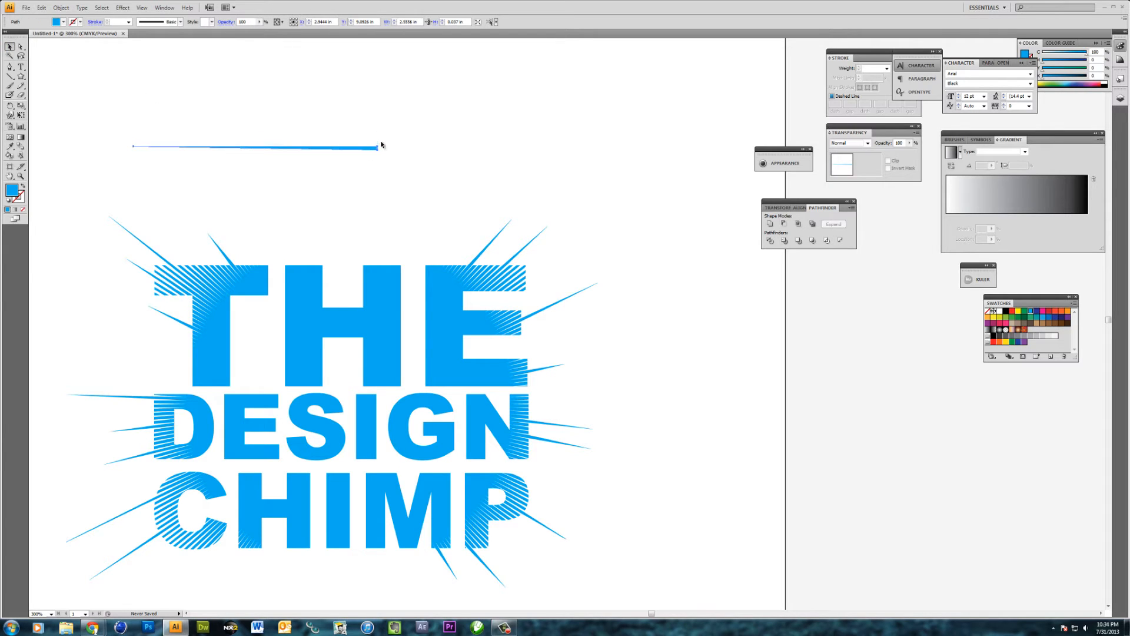
pyautogui.moveTo(379, 146); pyautogui.dragTo(286, 225)
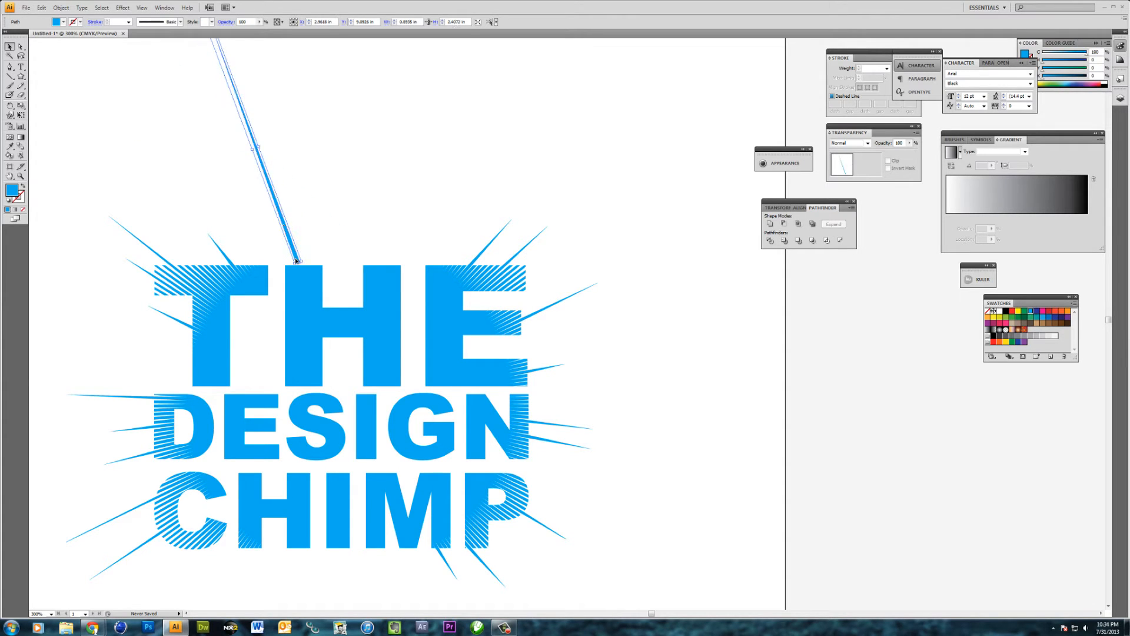
pyautogui.moveTo(299, 264)
pyautogui.mouseDown()
pyautogui.moveTo(235, 94)
pyautogui.moveTo(298, 275)
pyautogui.mouseUp()
pyautogui.moveTo(283, 222); pyautogui.dragTo(288, 256)
pyautogui.click(303, 240)
pyautogui.click(289, 257)
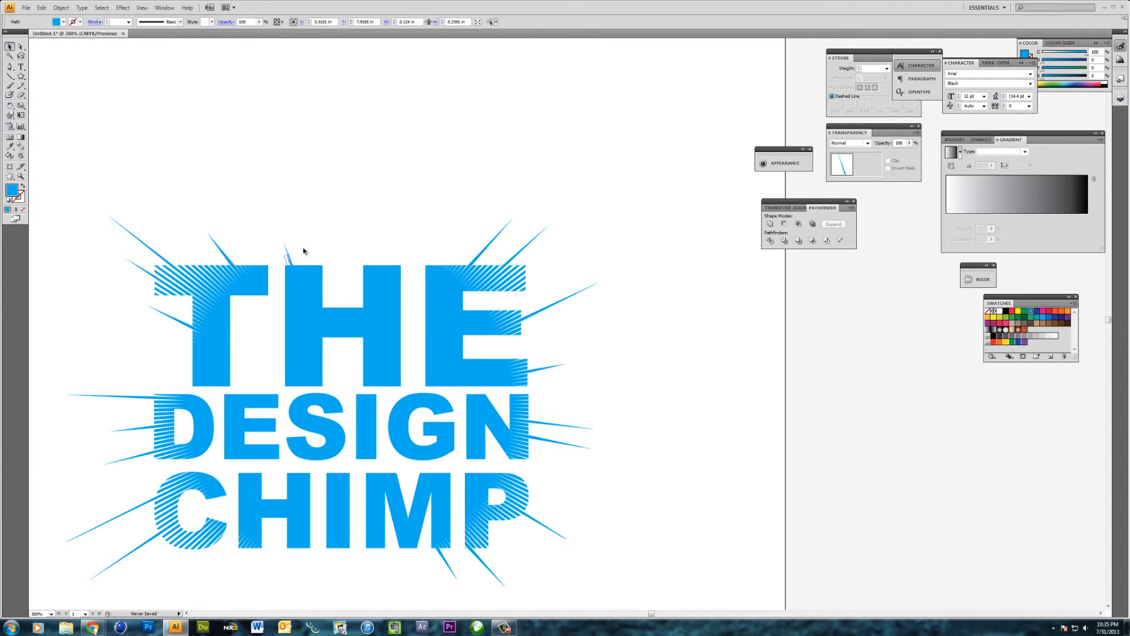
pyautogui.click(304, 250)
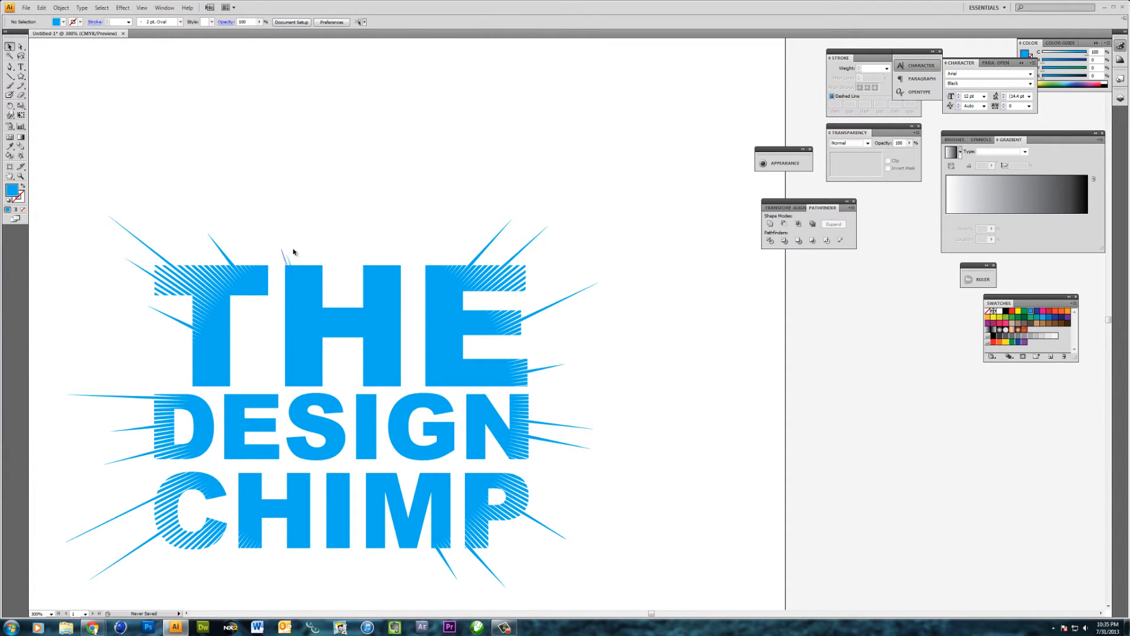
# Place one longer and one shorter copy of the spike on the top edge of the H's right stem, pointing up and right
pyautogui.moveTo(286, 261); pyautogui.dragTo(418, 190)
pyautogui.click(387, 245)
pyautogui.moveTo(385, 240); pyautogui.dragTo(389, 269)
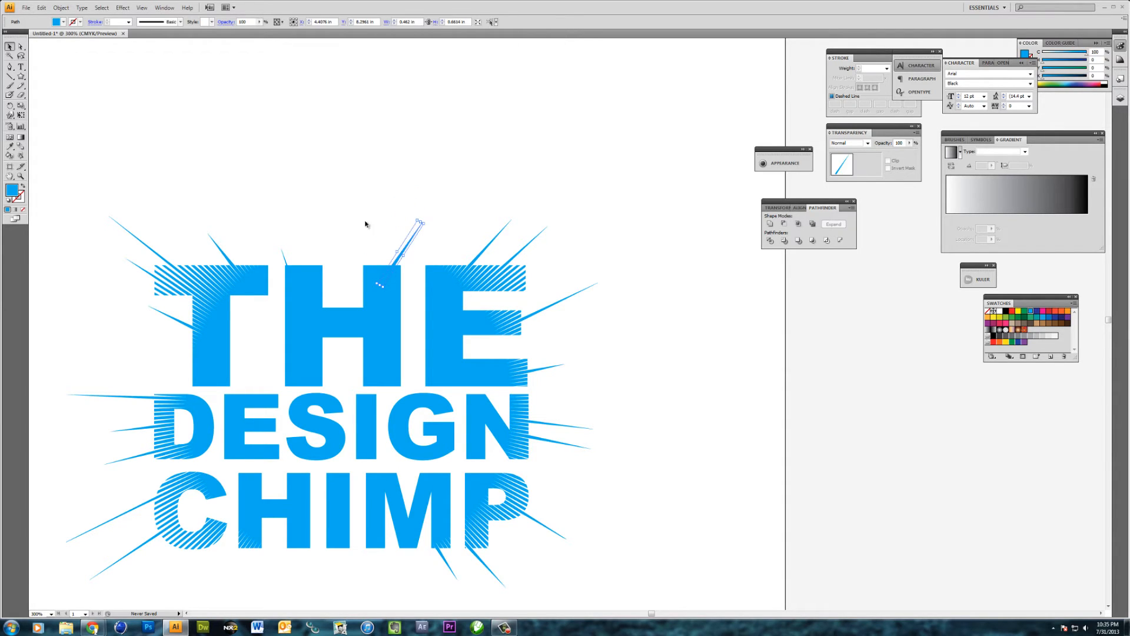
pyautogui.click(406, 246)
pyautogui.moveTo(405, 244)
pyautogui.mouseDown()
pyautogui.moveTo(422, 220)
pyautogui.moveTo(395, 255)
pyautogui.mouseUp()
pyautogui.hotkey('ctrl', 'h')
pyautogui.click(379, 236)
# Duplicate in place the two rays above the H's right stem and reflect the copies across the horizontal axis
pyautogui.scroll(-4, 403, 252)
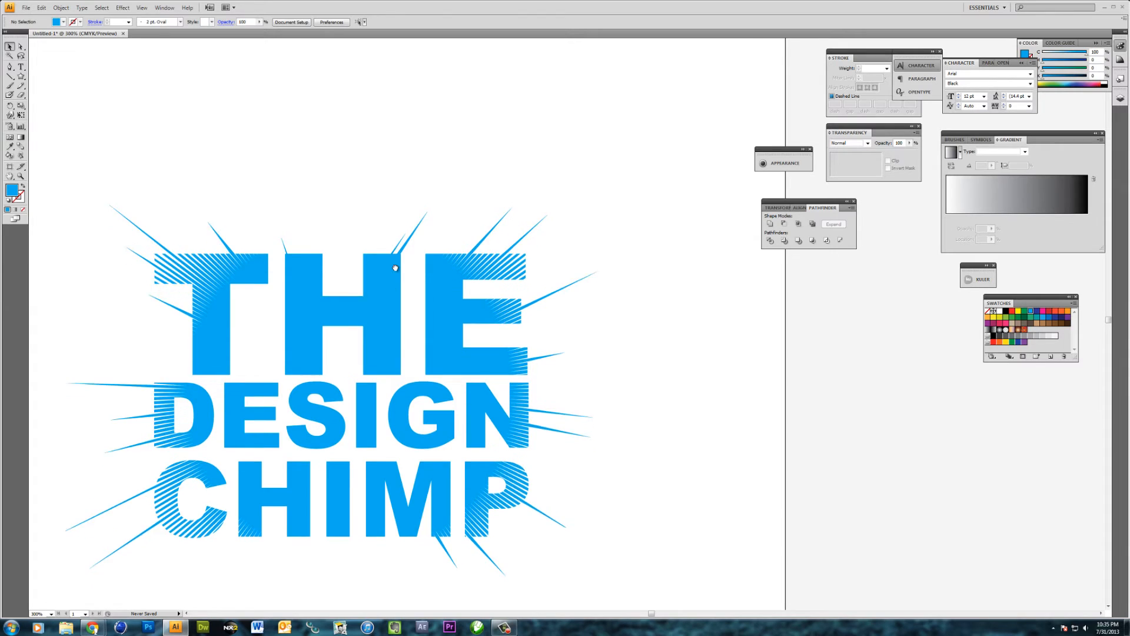
pyautogui.moveTo(369, 142); pyautogui.dragTo(395, 154)
pyautogui.rightClick(395, 154)
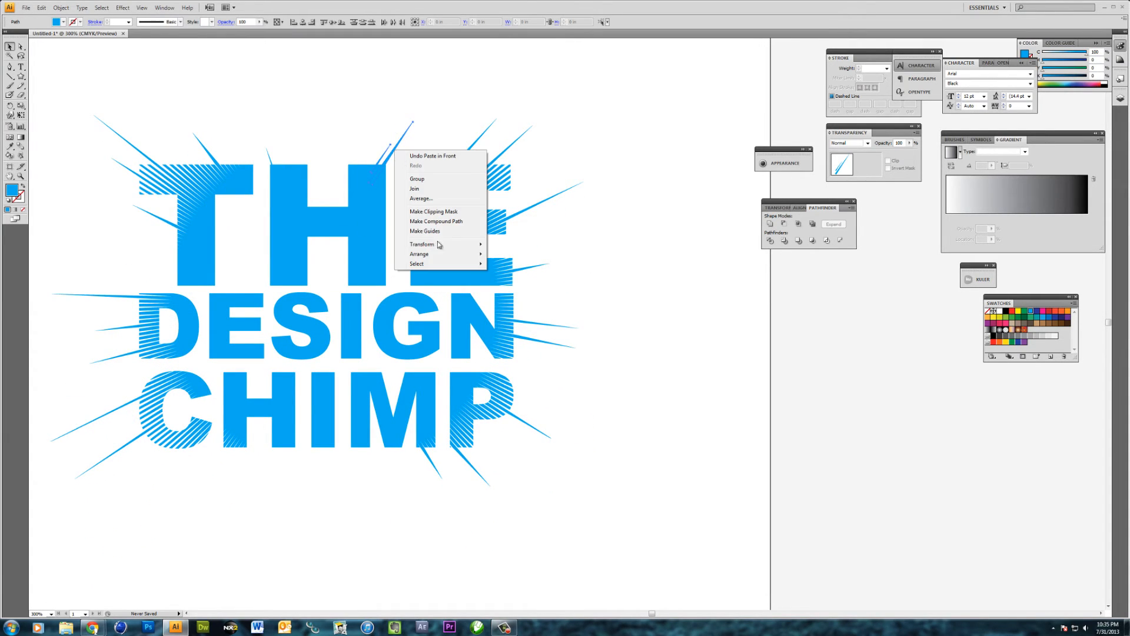
pyautogui.moveTo(441, 244)
pyautogui.click(525, 279)
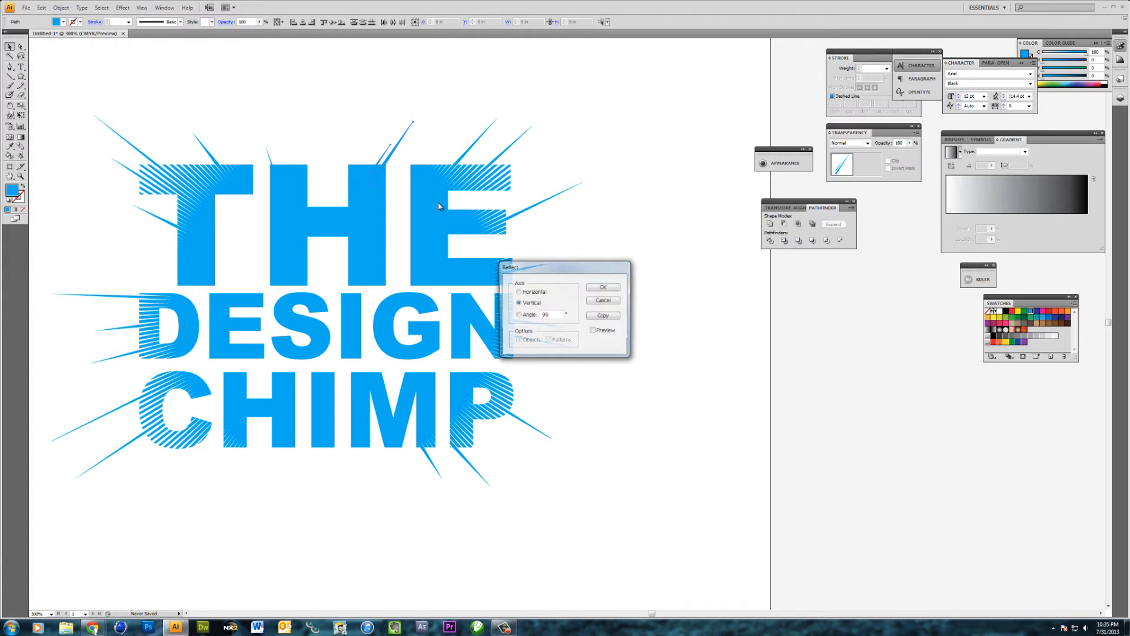
pyautogui.click(595, 331)
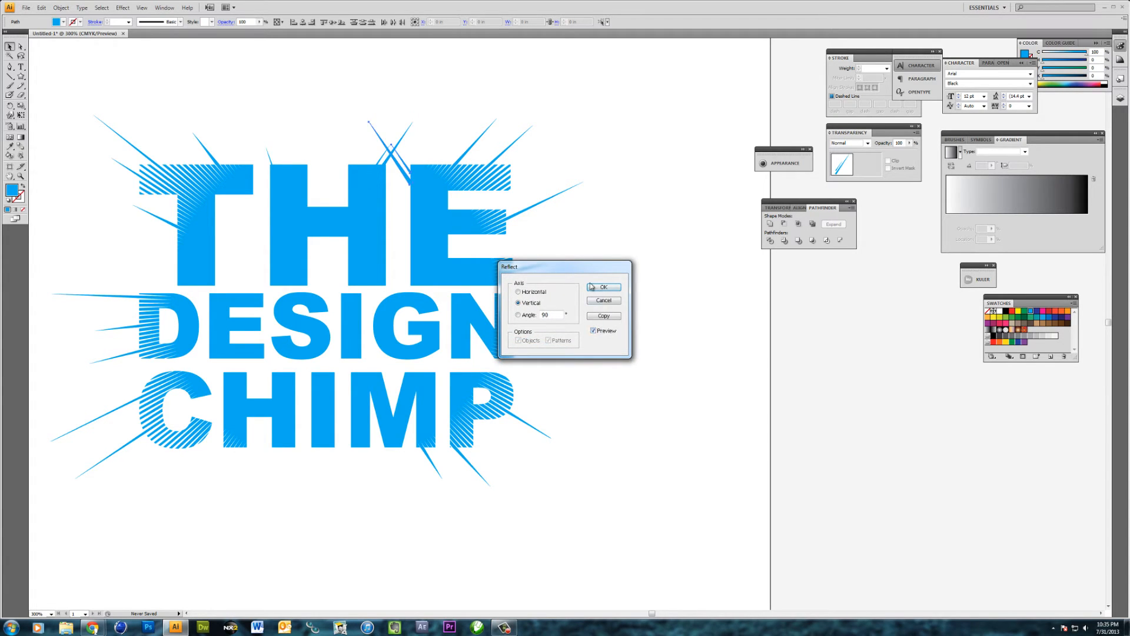
pyautogui.click(526, 292)
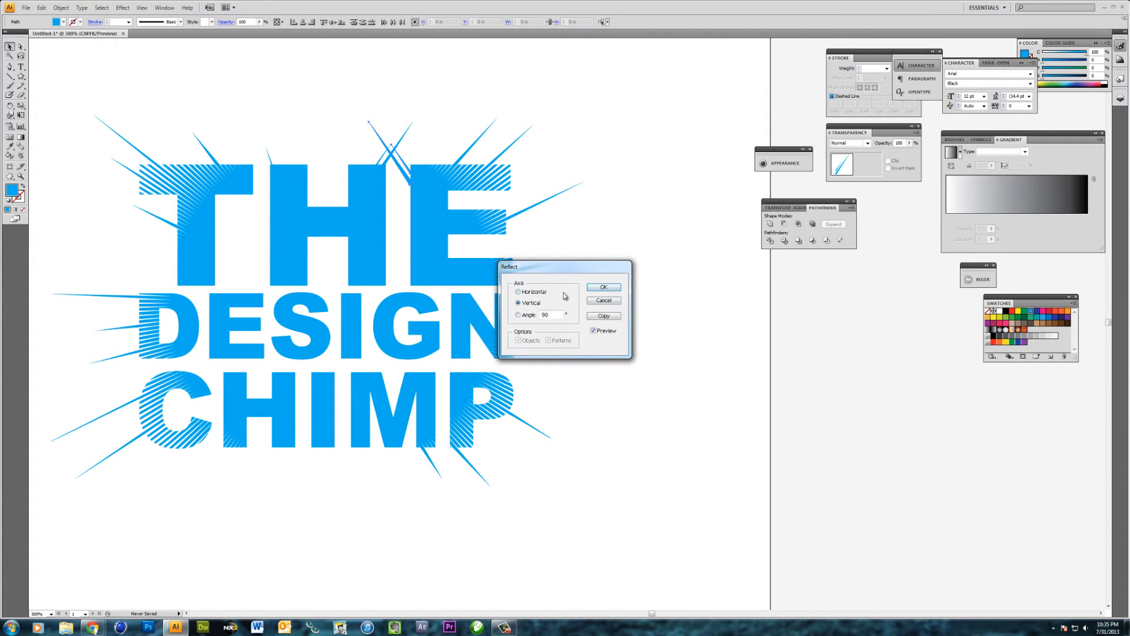
pyautogui.click(601, 287)
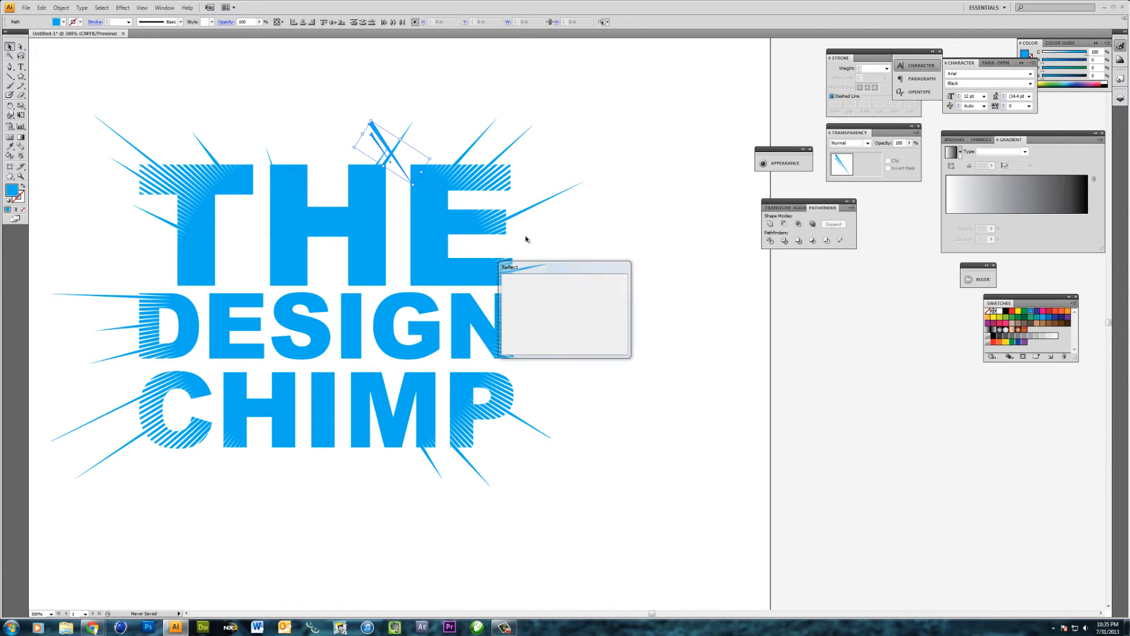
# Reflect the two ray copies across the vertical axis and place them under the I of CHIMP, pointing down and left
pyautogui.rightClick(382, 138)
pyautogui.moveTo(440, 237)
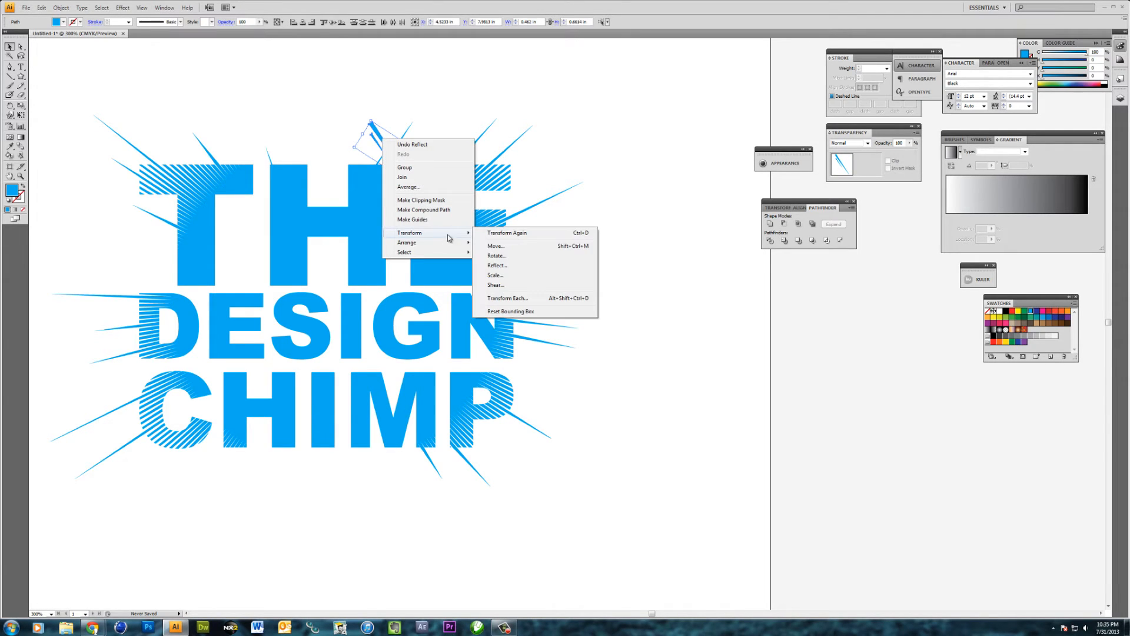
pyautogui.click(507, 266)
pyautogui.click(529, 303)
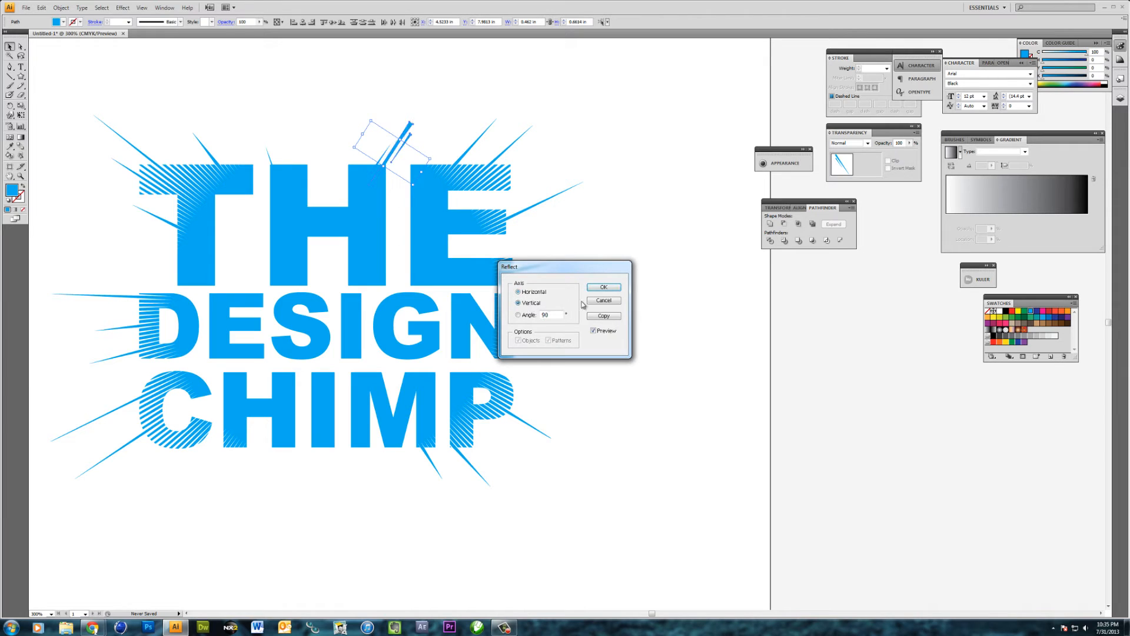
pyautogui.click(602, 288)
pyautogui.moveTo(409, 132); pyautogui.dragTo(321, 432)
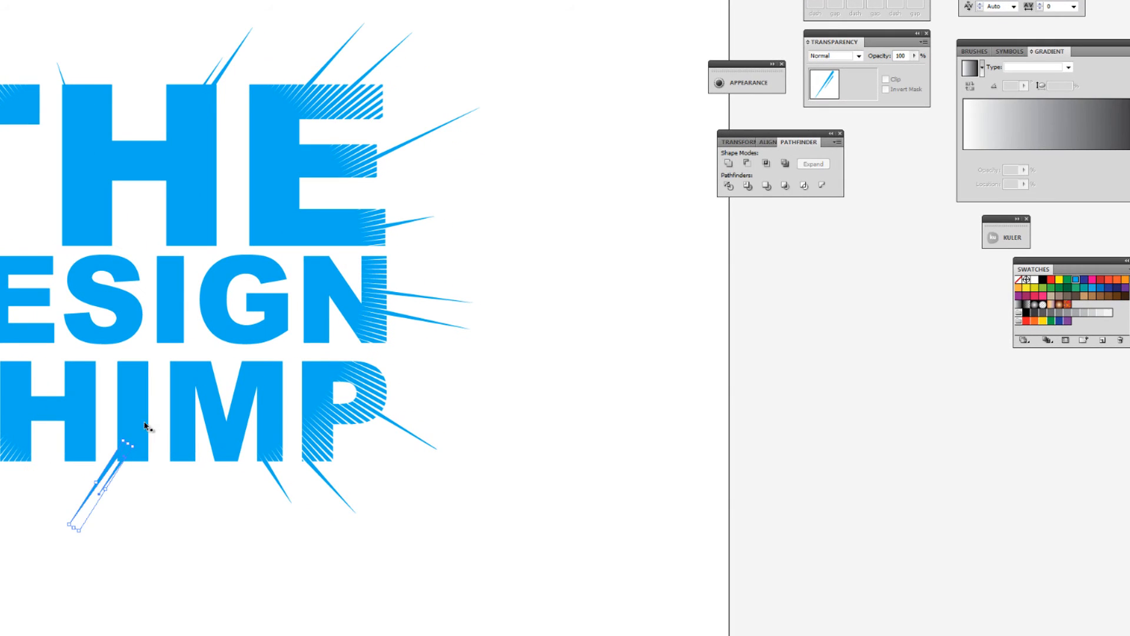
pyautogui.click(191, 547)
pyautogui.moveTo(132, 399); pyautogui.dragTo(234, 438)
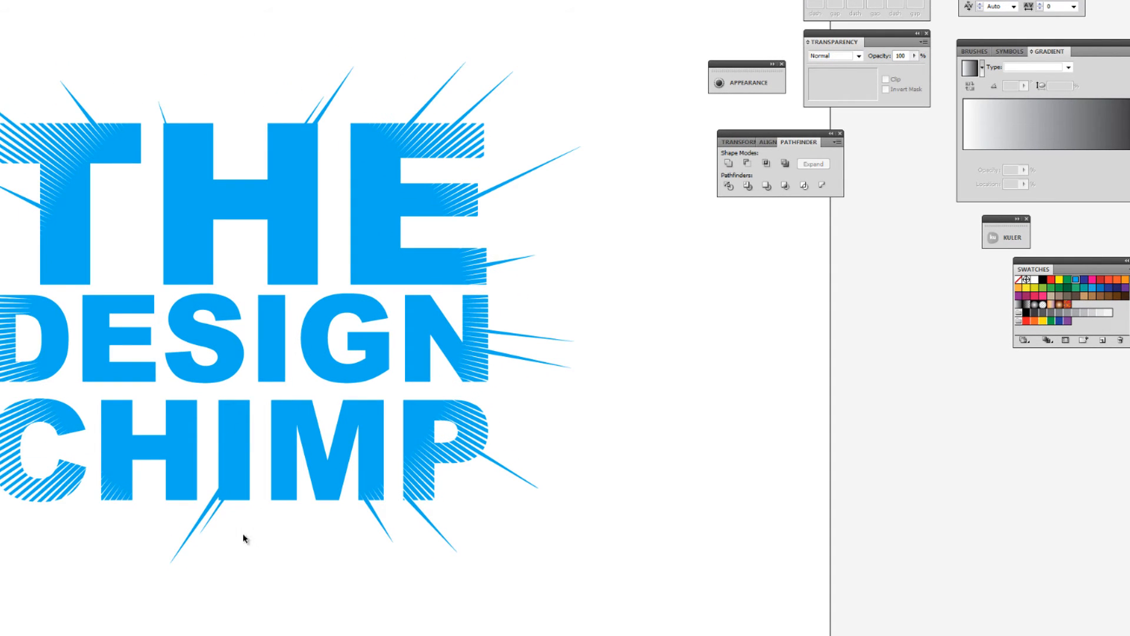
pyautogui.moveTo(174, 524); pyautogui.dragTo(208, 520)
pyautogui.click(515, 489)
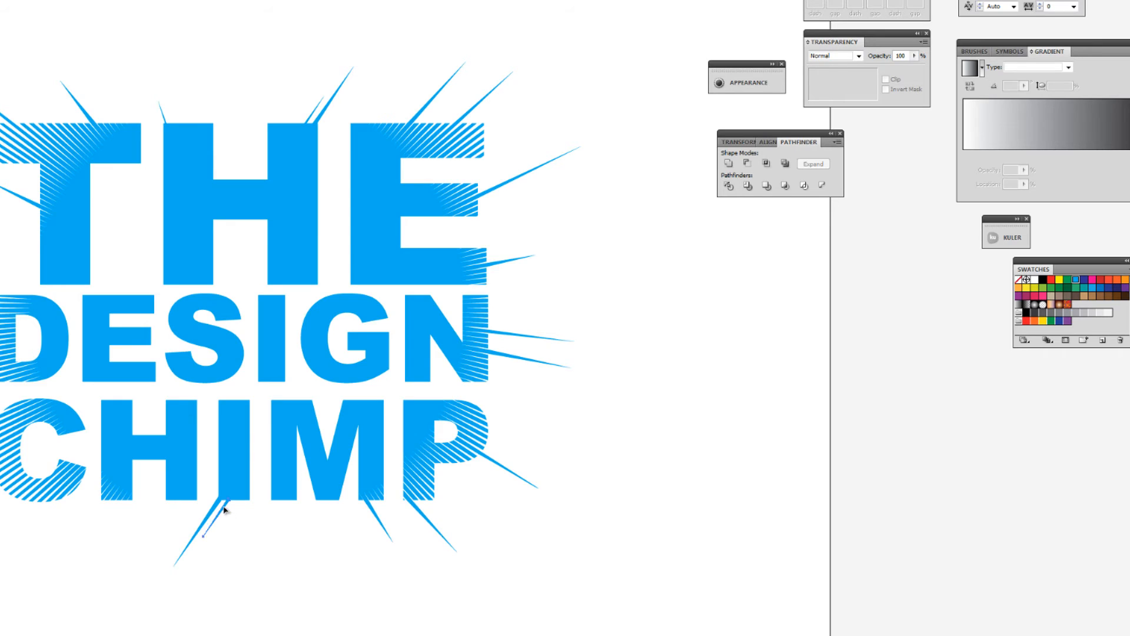
# Place two copies of the shorter ray side by side in the empty space below the I of CHIMP
pyautogui.click(225, 510)
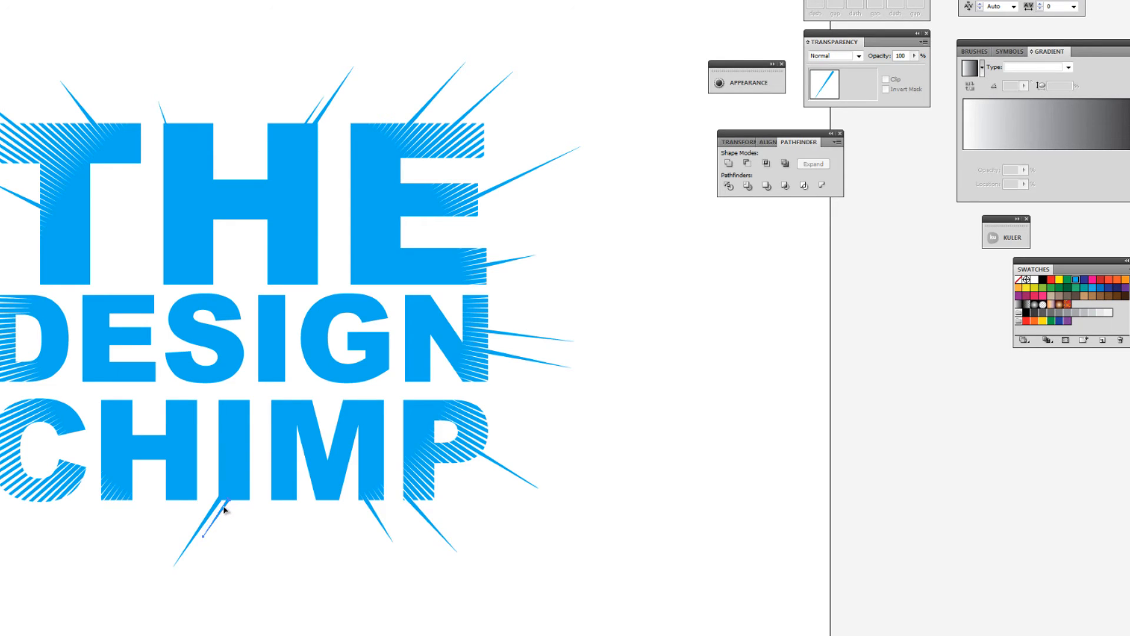
pyautogui.moveTo(224, 510); pyautogui.dragTo(246, 556)
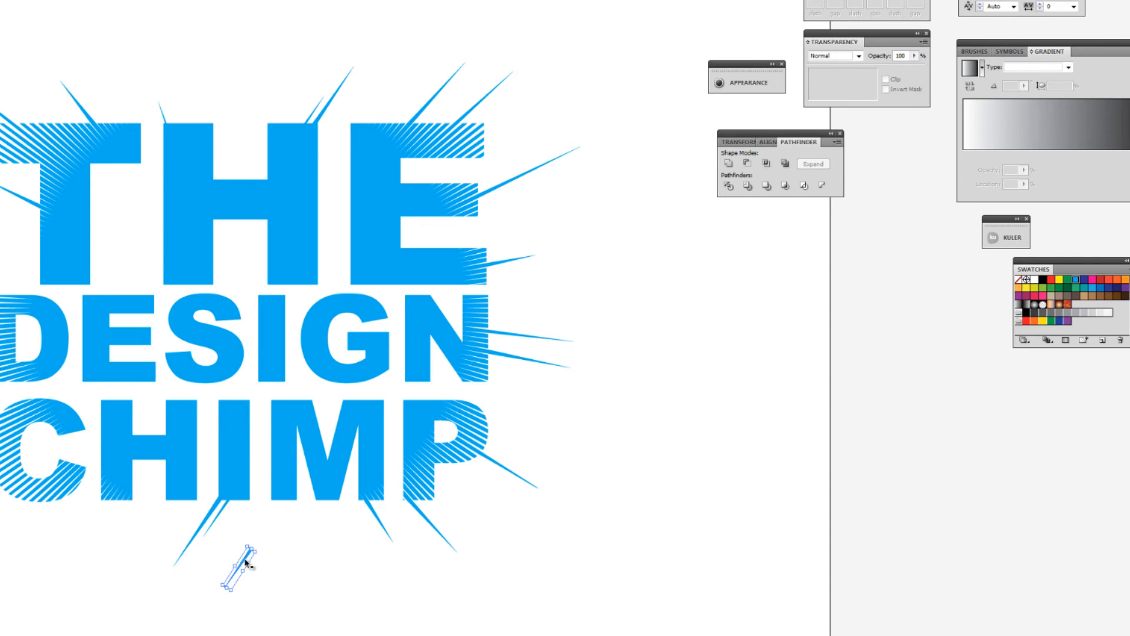
pyautogui.click(245, 562)
pyautogui.hotkey('ctrl', 'f')
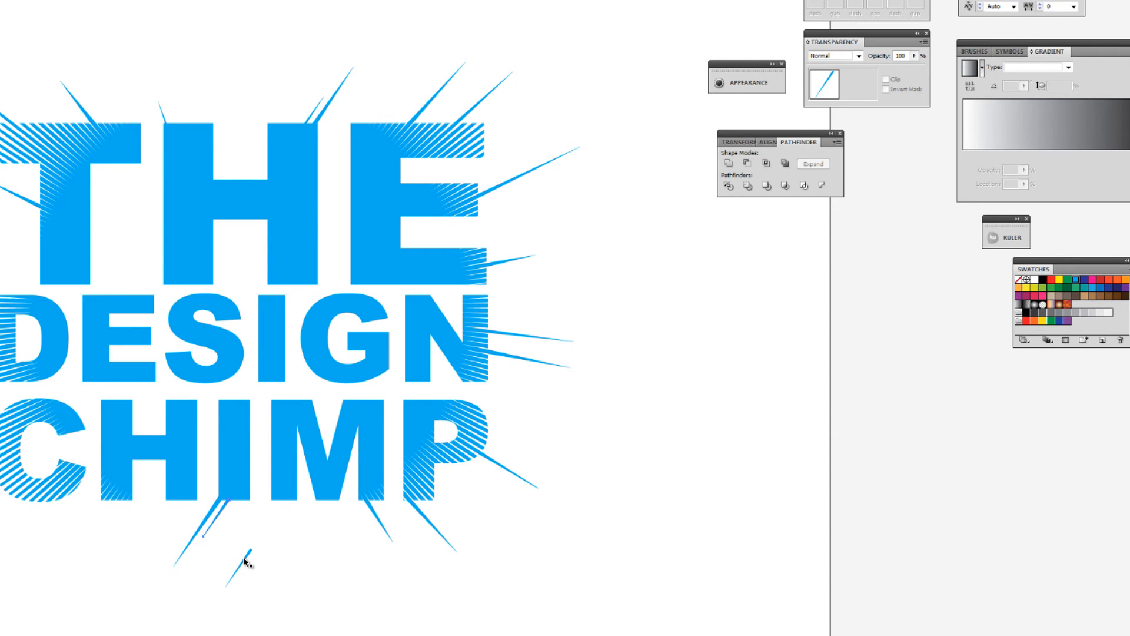
pyautogui.press('v')
pyautogui.moveTo(222, 509); pyautogui.dragTo(266, 546)
# Try reflecting the second loose ray copy across the horizontal axis, and undo the reflection
pyautogui.rightClick(266, 546)
pyautogui.moveTo(322, 517)
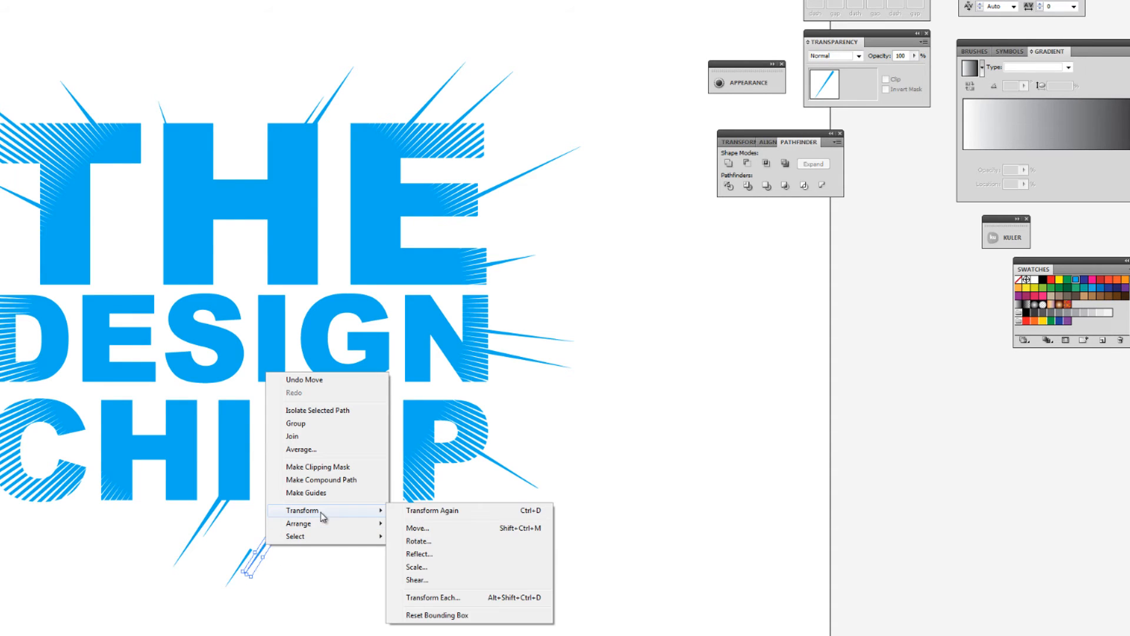
pyautogui.click(433, 554)
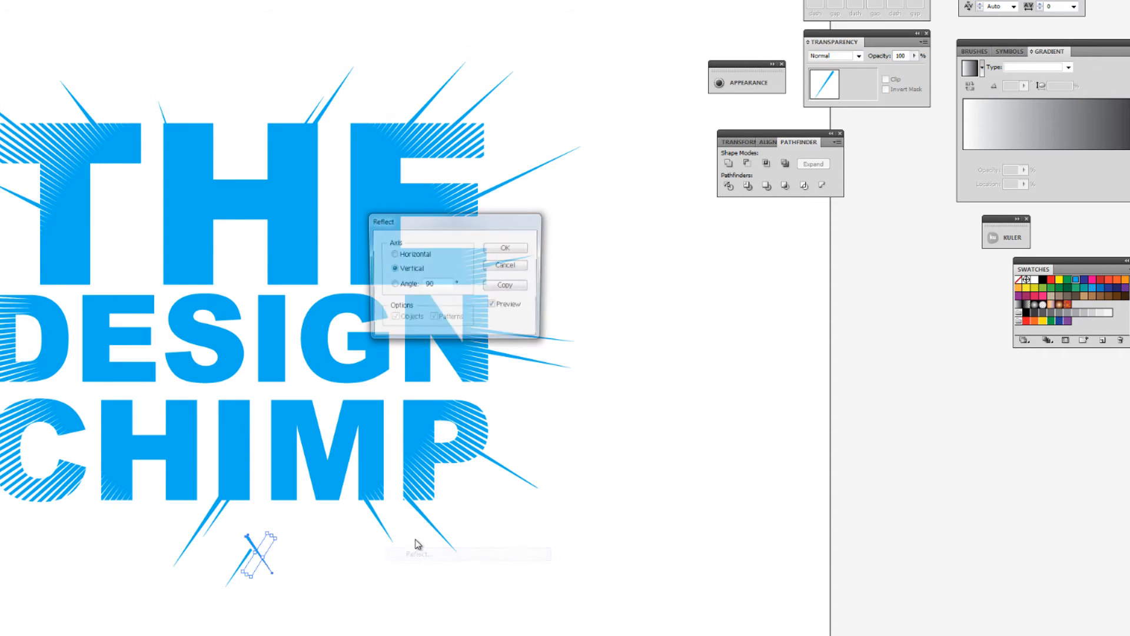
pyautogui.click(415, 254)
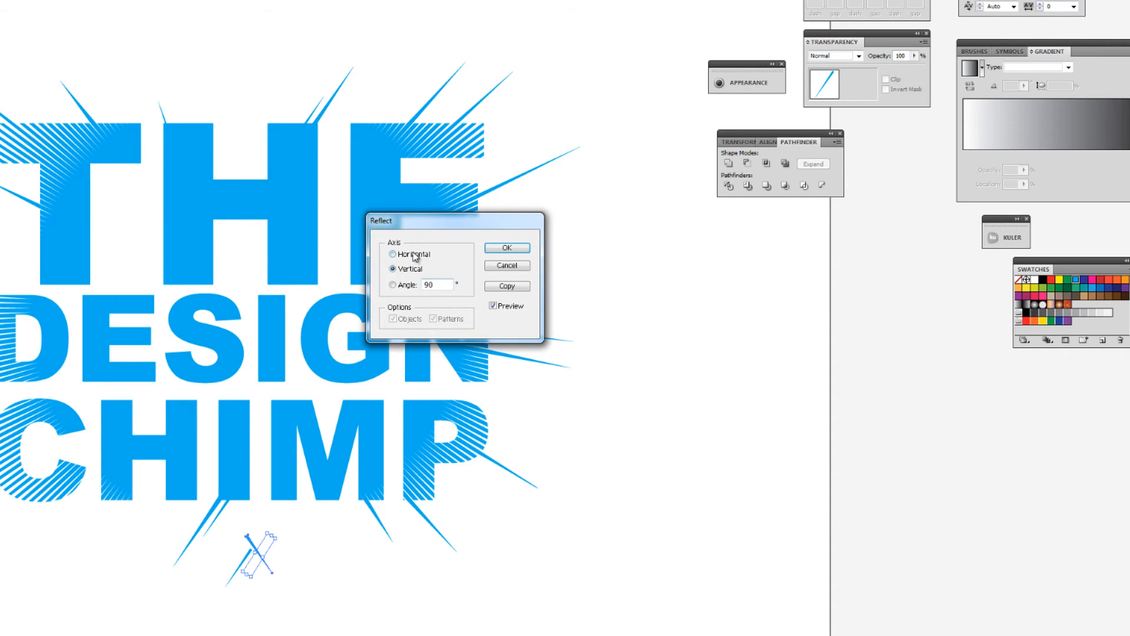
pyautogui.click(513, 250)
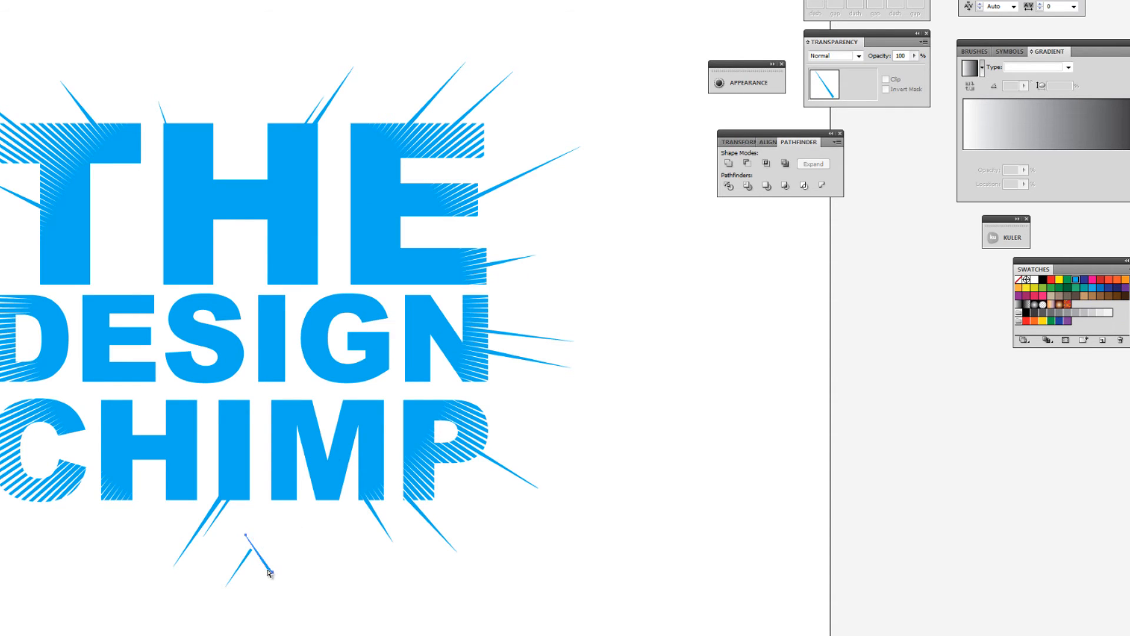
pyautogui.hotkey('ctrl', 'z')
pyautogui.rightClick(263, 548)
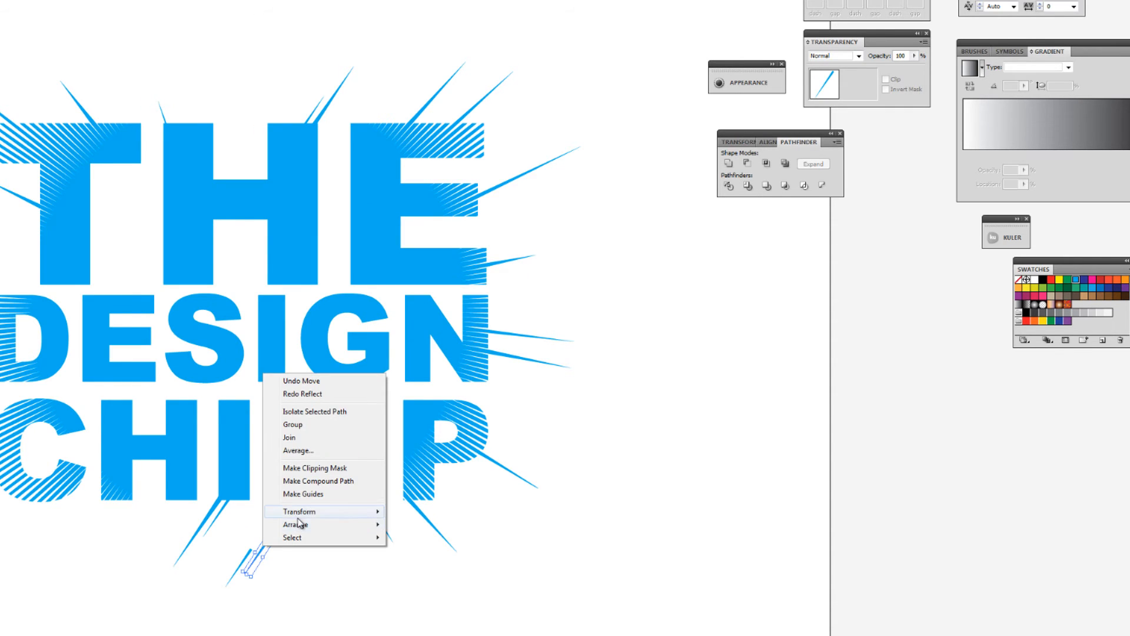
pyautogui.moveTo(309, 511)
pyautogui.click(416, 554)
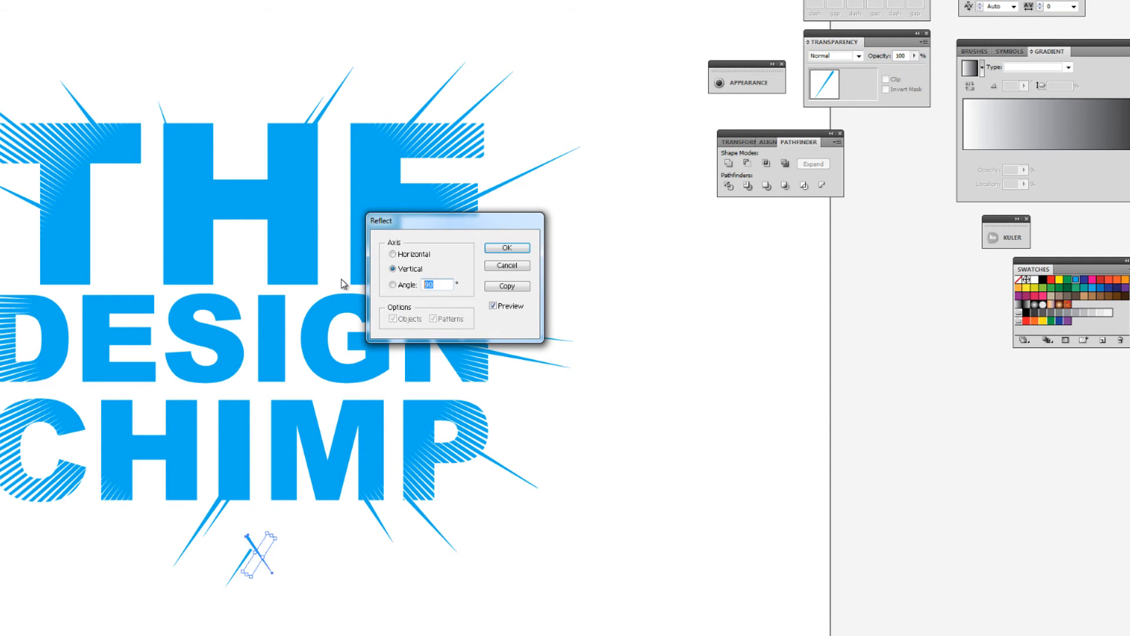
pyautogui.click(393, 285)
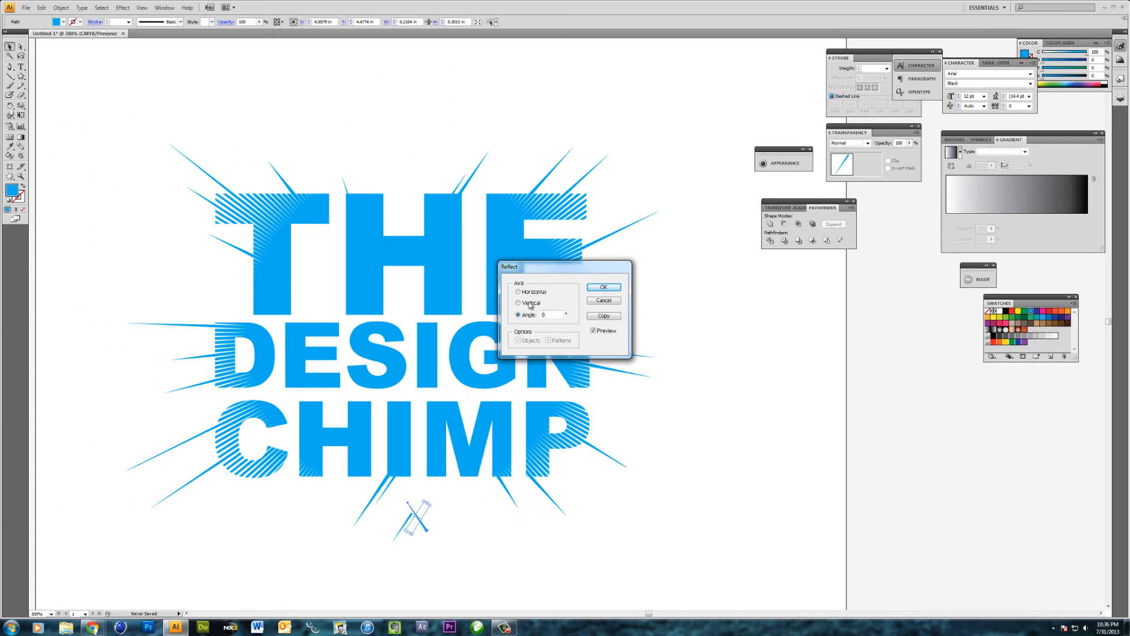
pyautogui.click(531, 304)
pyautogui.click(518, 303)
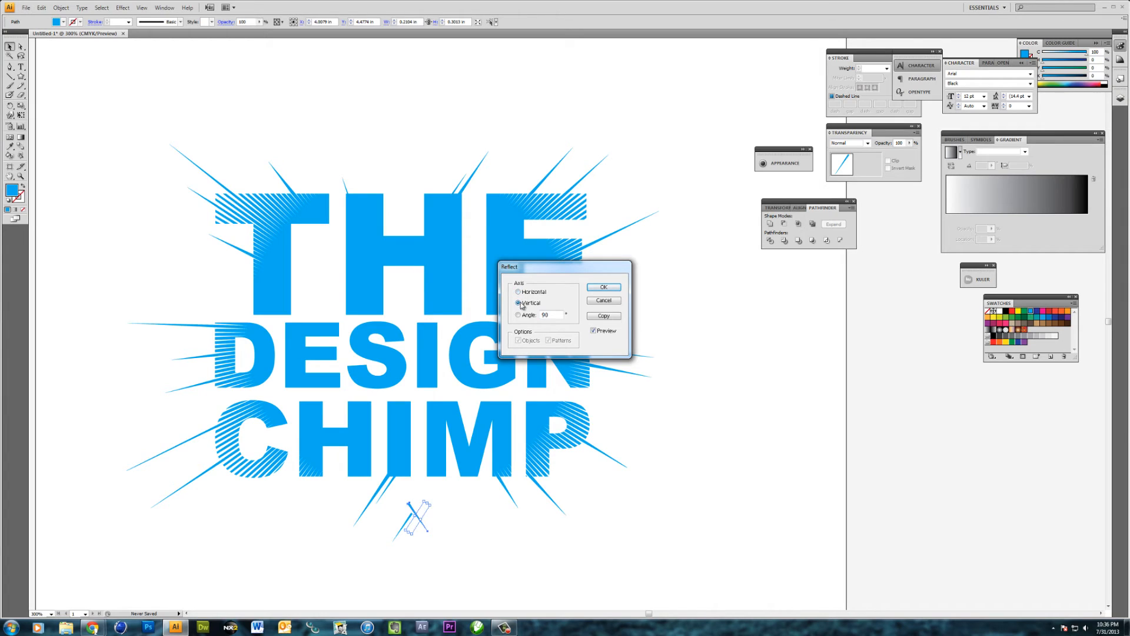
pyautogui.click(594, 331)
pyautogui.click(604, 300)
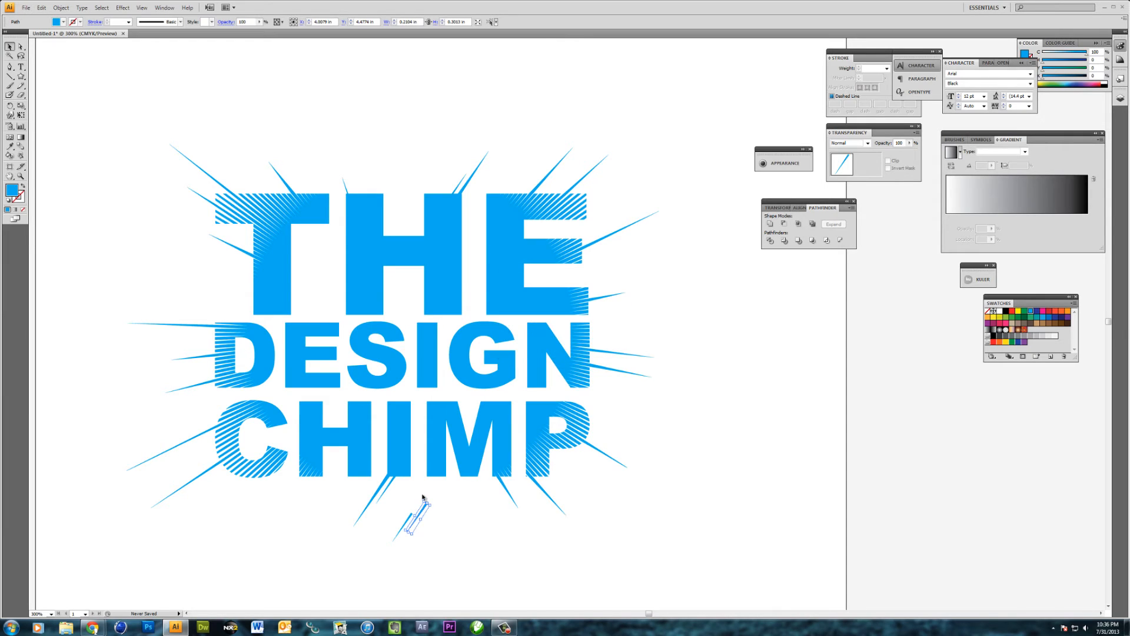
# Rotate the second loose ray copy 180 degrees and place it base to base with the first as a double-pointed spike
pyautogui.moveTo(424, 499)
pyautogui.mouseDown()
pyautogui.moveTo(380, 546)
pyautogui.moveTo(400, 560)
pyautogui.moveTo(415, 511)
pyautogui.mouseUp()
pyautogui.click(429, 527)
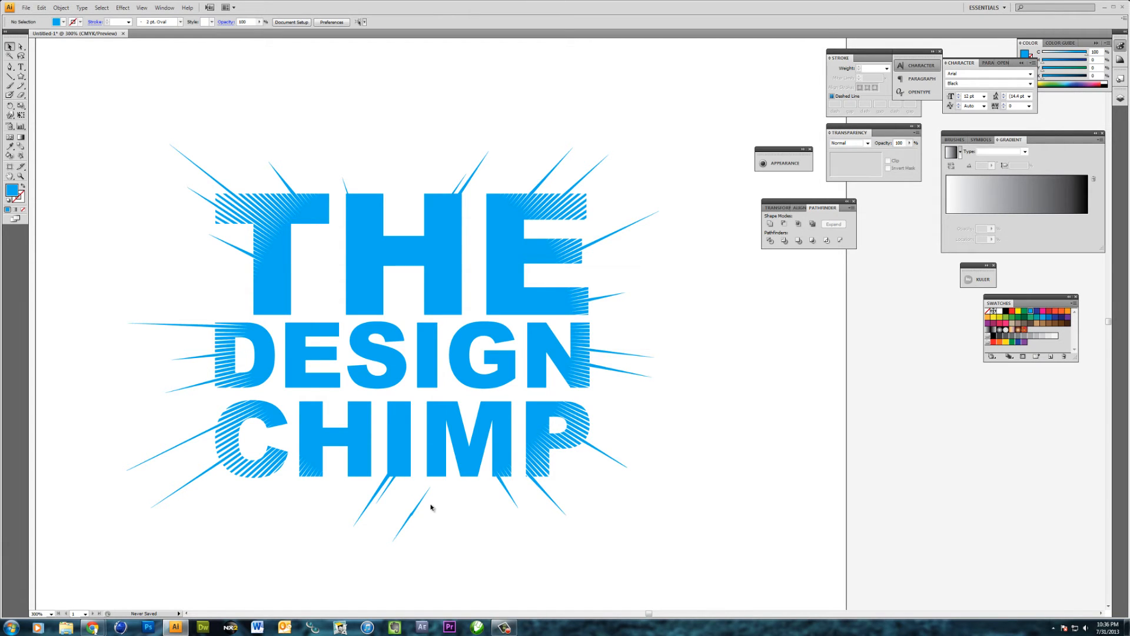
# Unite the two base-to-base ray copies below the I of CHIMP into a single double-pointed spike
pyautogui.scroll(2, 431, 508)
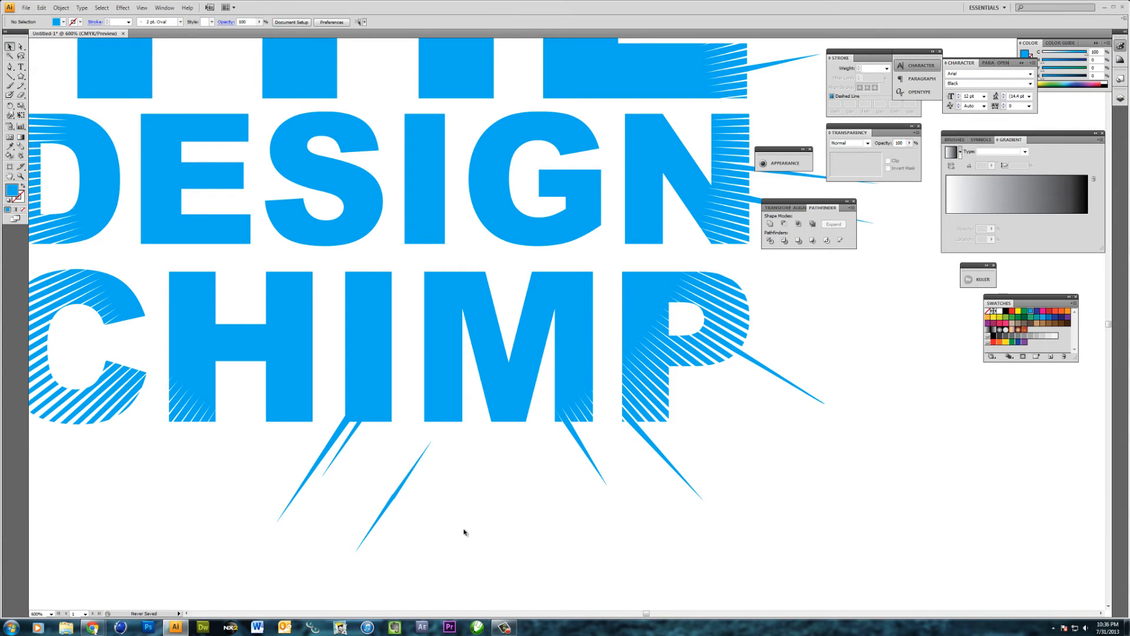
pyautogui.scroll(1, 402, 485)
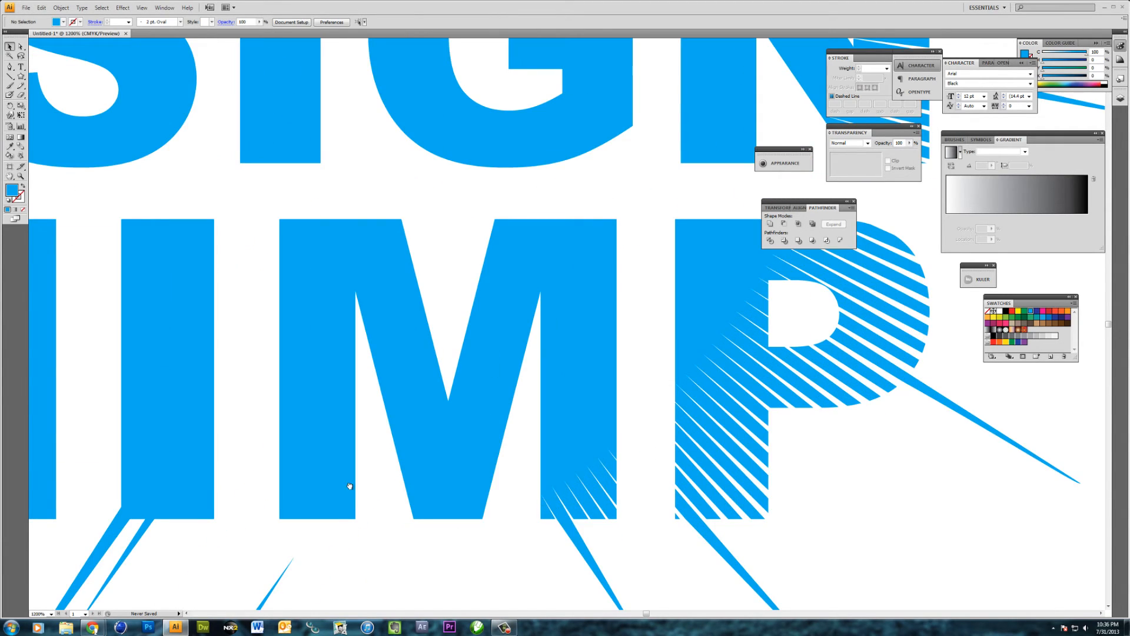
pyautogui.scroll(1, 348, 485)
pyautogui.moveTo(364, 420); pyautogui.dragTo(400, 444)
pyautogui.moveTo(398, 443); pyautogui.dragTo(366, 418)
pyautogui.click(394, 457)
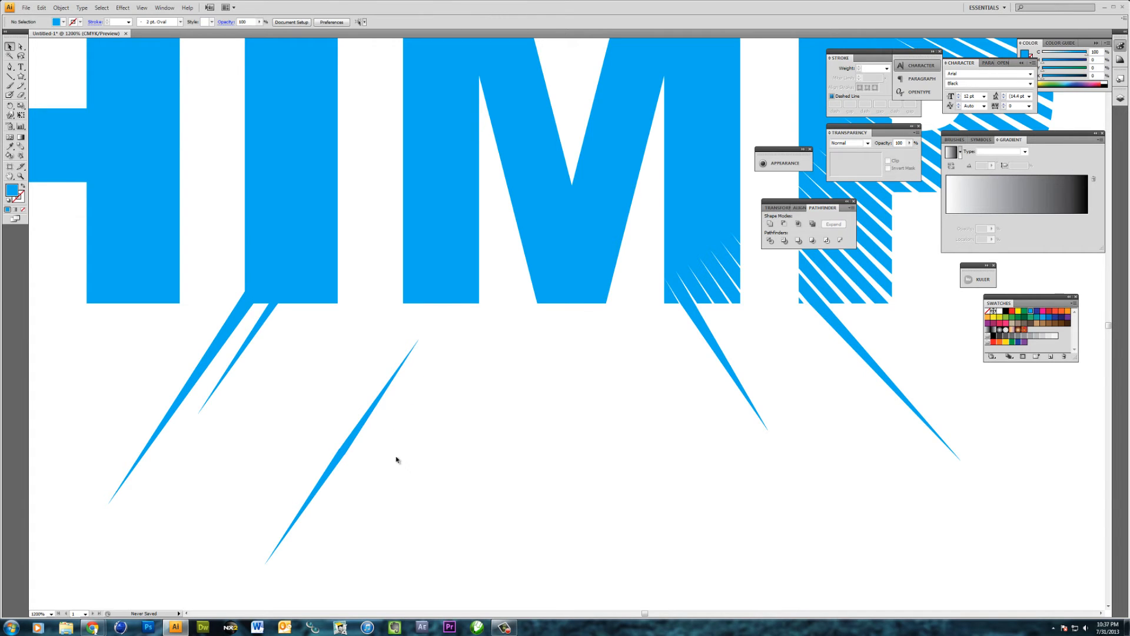
pyautogui.moveTo(392, 480); pyautogui.dragTo(293, 414)
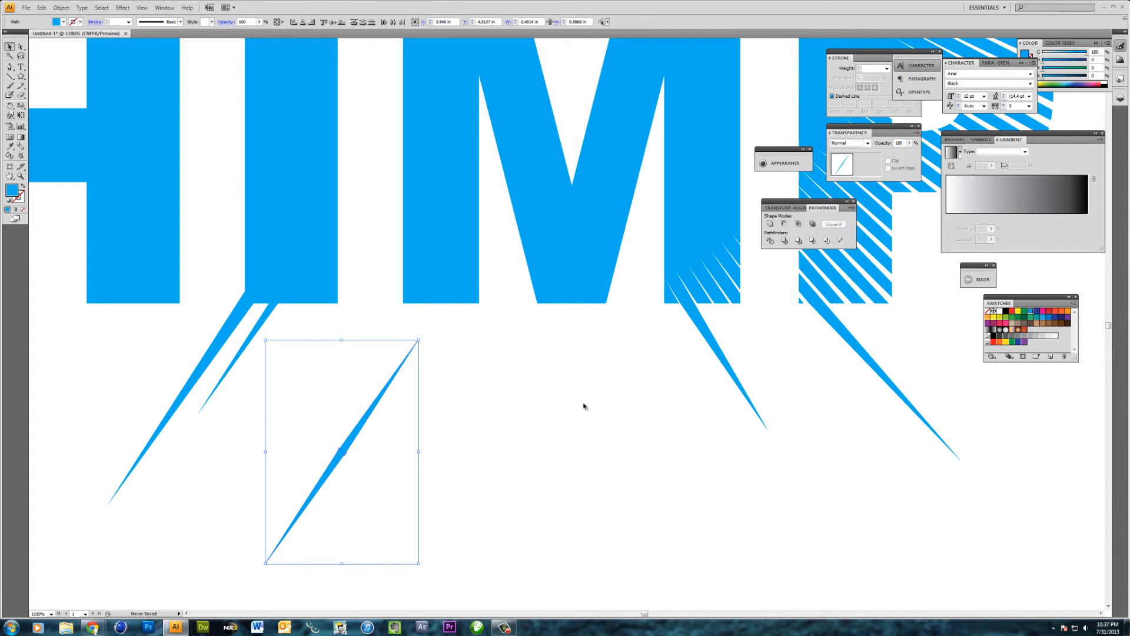
pyautogui.click(769, 226)
pyautogui.click(464, 431)
pyautogui.click(346, 443)
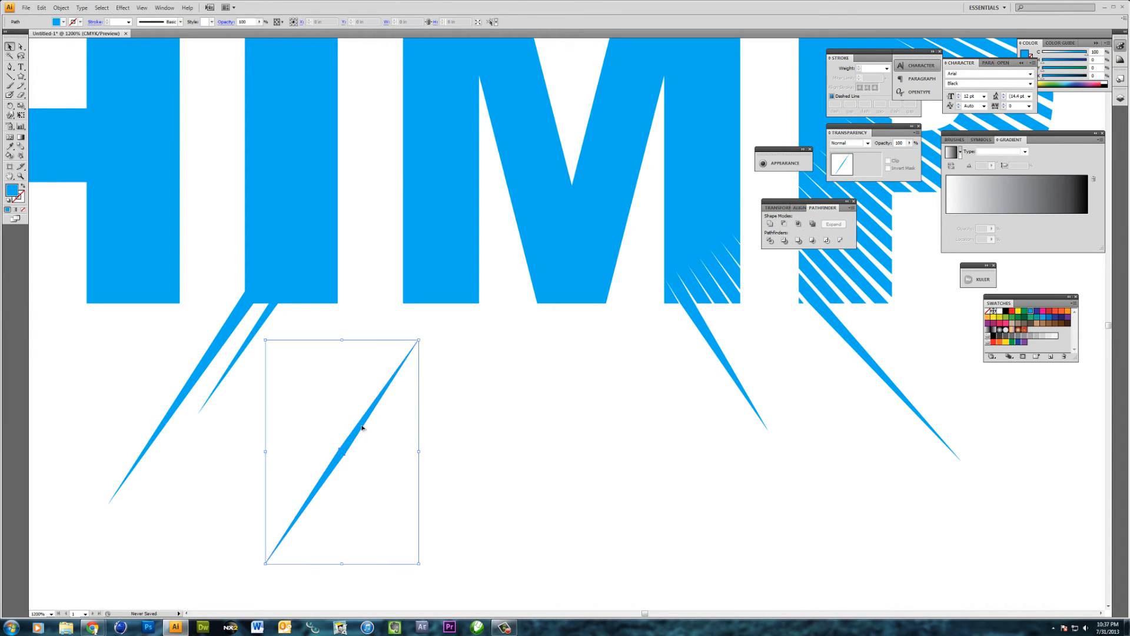
# Enlarge the double-pointed spike, rotate it and place it just below the lower ray of the C in CHIMP
pyautogui.hotkey('ctrl', '-')
pyautogui.hotkey('ctrl', '-')
pyautogui.hotkey('ctrl', '-')
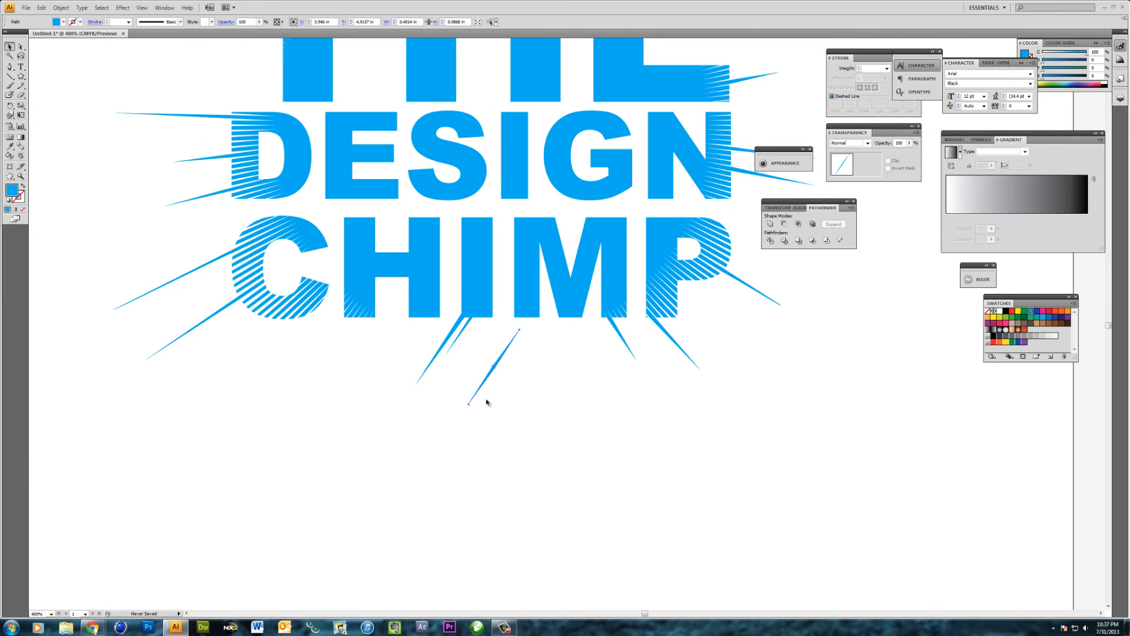
pyautogui.moveTo(468, 405); pyautogui.dragTo(449, 433)
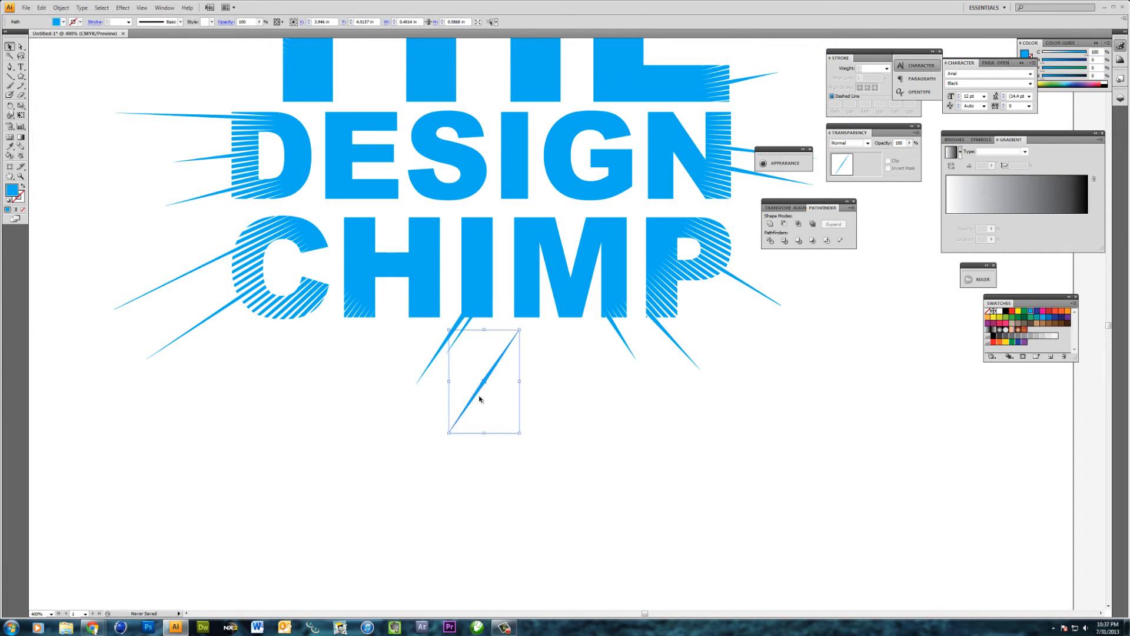
pyautogui.moveTo(516, 333); pyautogui.dragTo(205, 333)
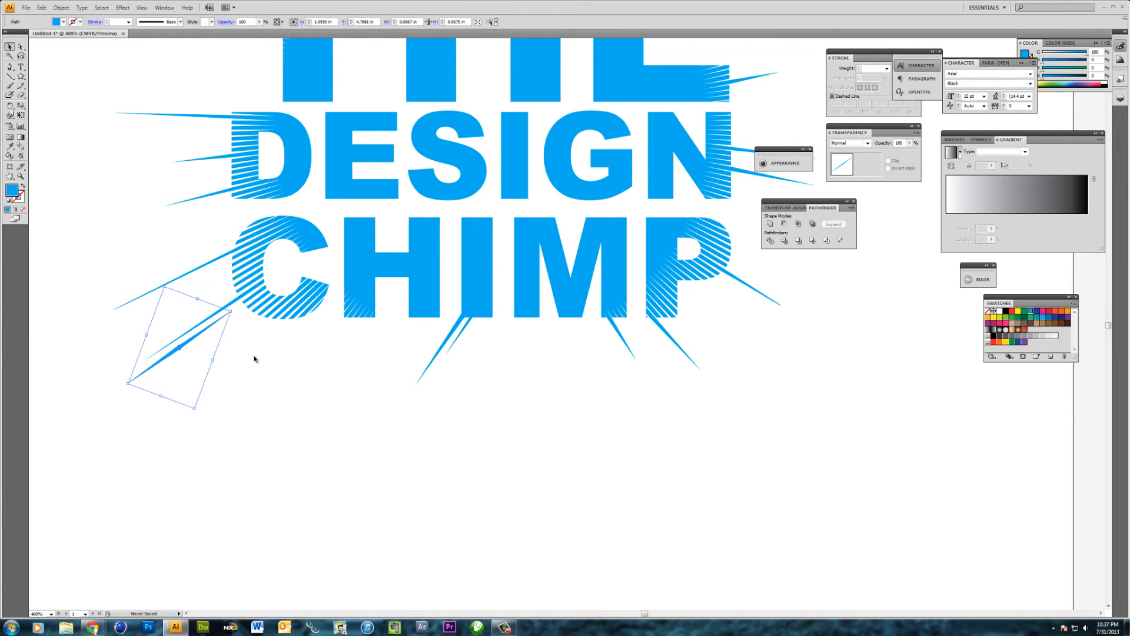
pyautogui.click(253, 357)
pyautogui.moveTo(288, 328); pyautogui.dragTo(321, 491)
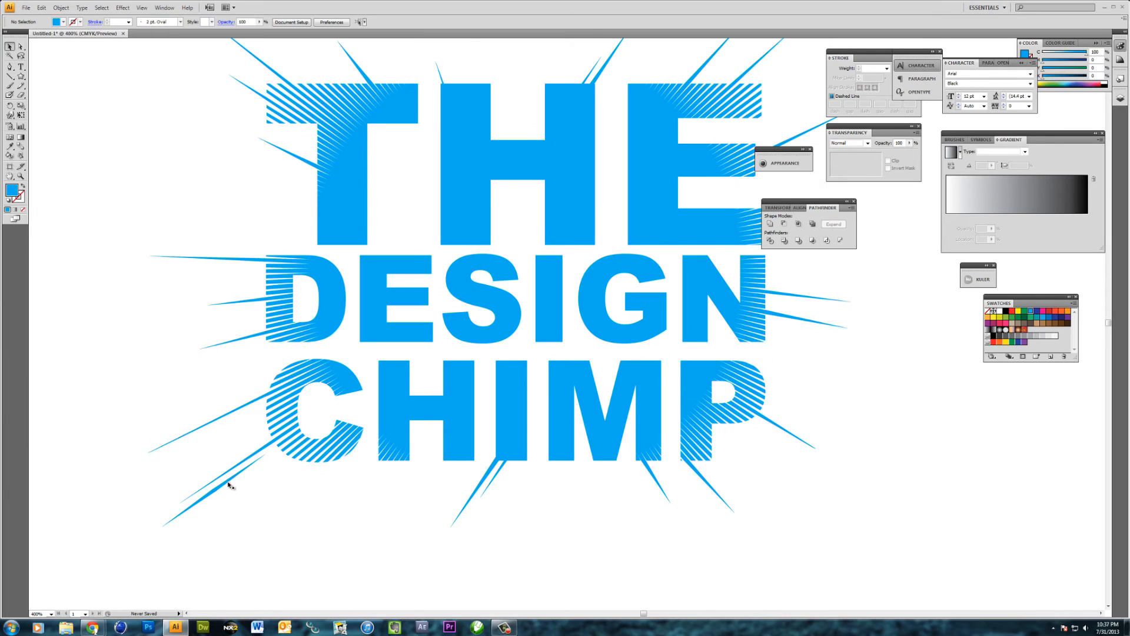
# Shrink the spike slightly and offset it a little farther below the C's lower ray
pyautogui.click(229, 483)
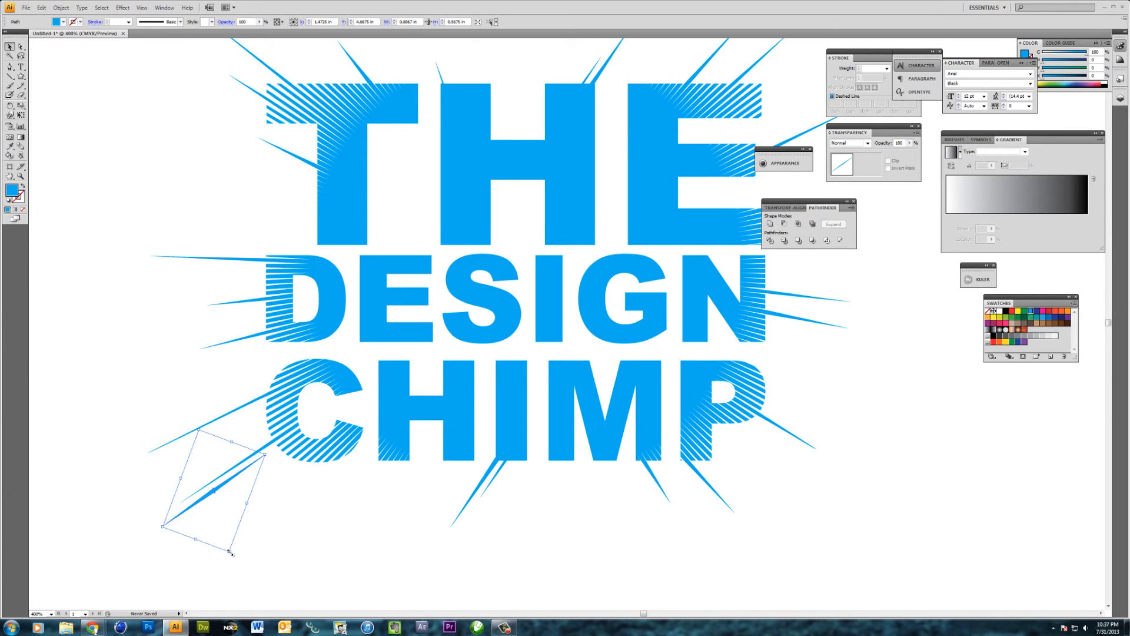
pyautogui.moveTo(229, 552); pyautogui.dragTo(222, 530)
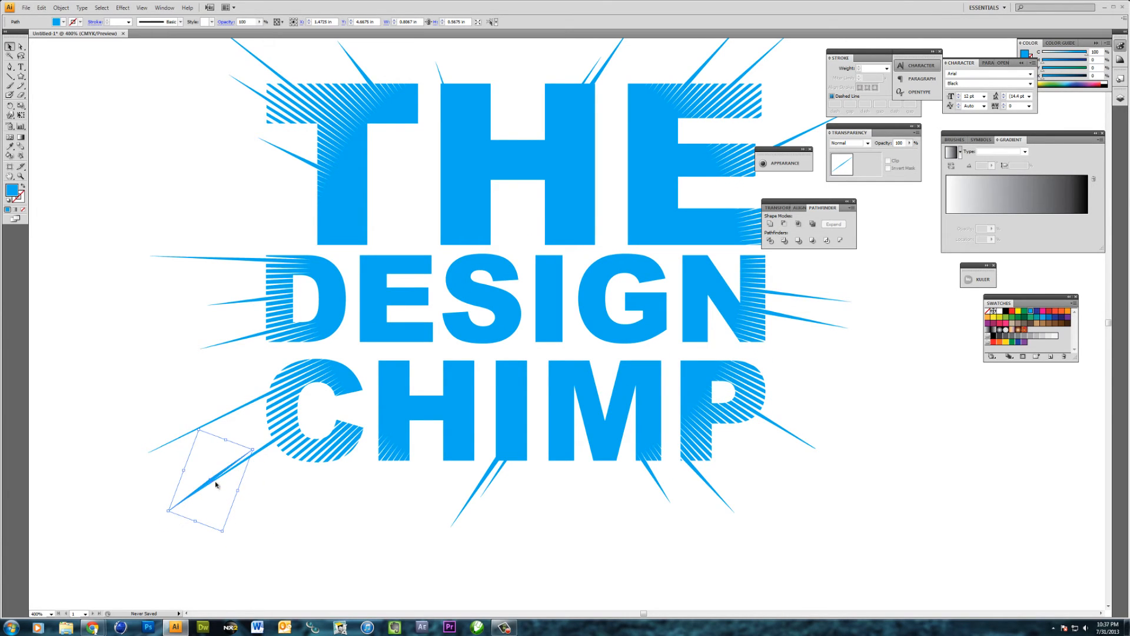
pyautogui.moveTo(215, 477); pyautogui.dragTo(222, 498)
pyautogui.click(241, 485)
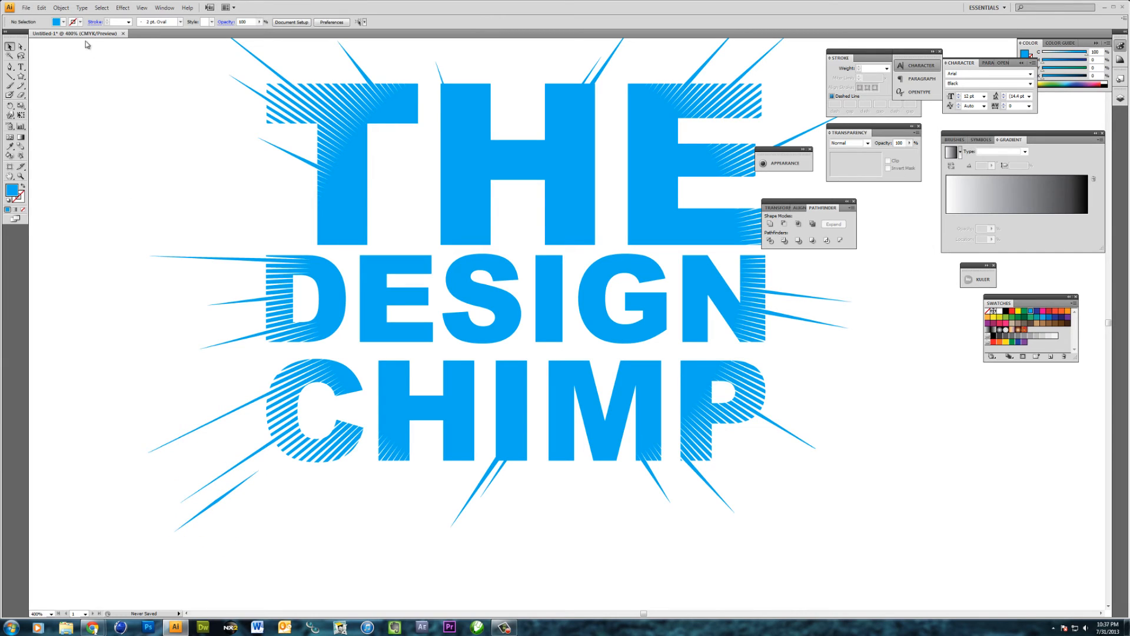
# Delete the stray anchor point that notches the lower edge at the middle of the spike
pyautogui.click(21, 47)
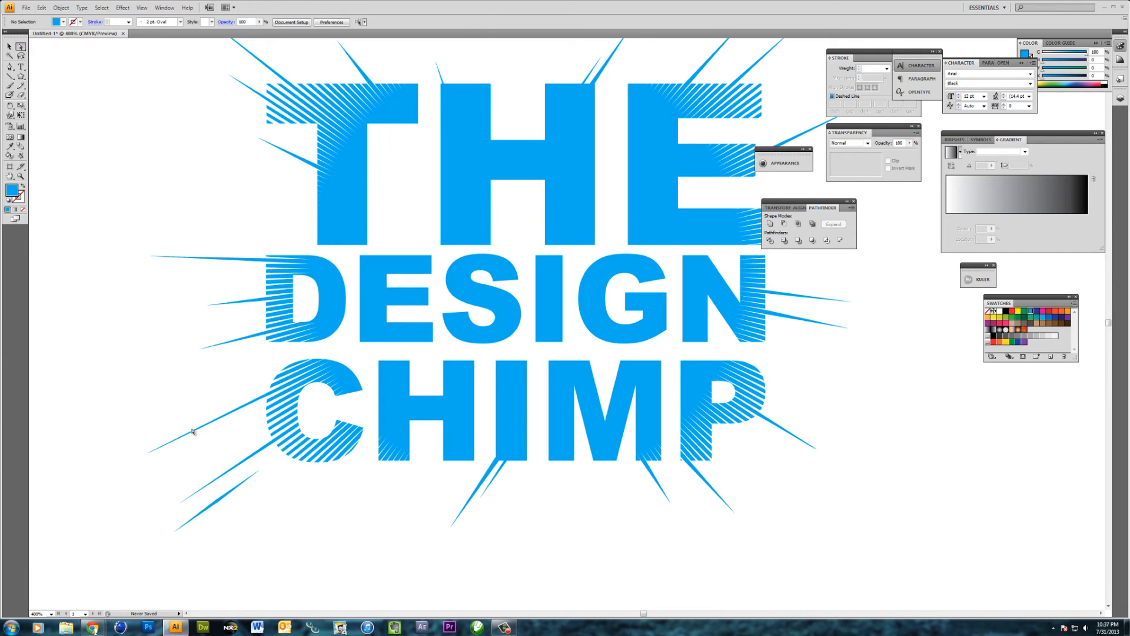
pyautogui.click(217, 502)
pyautogui.click(216, 501)
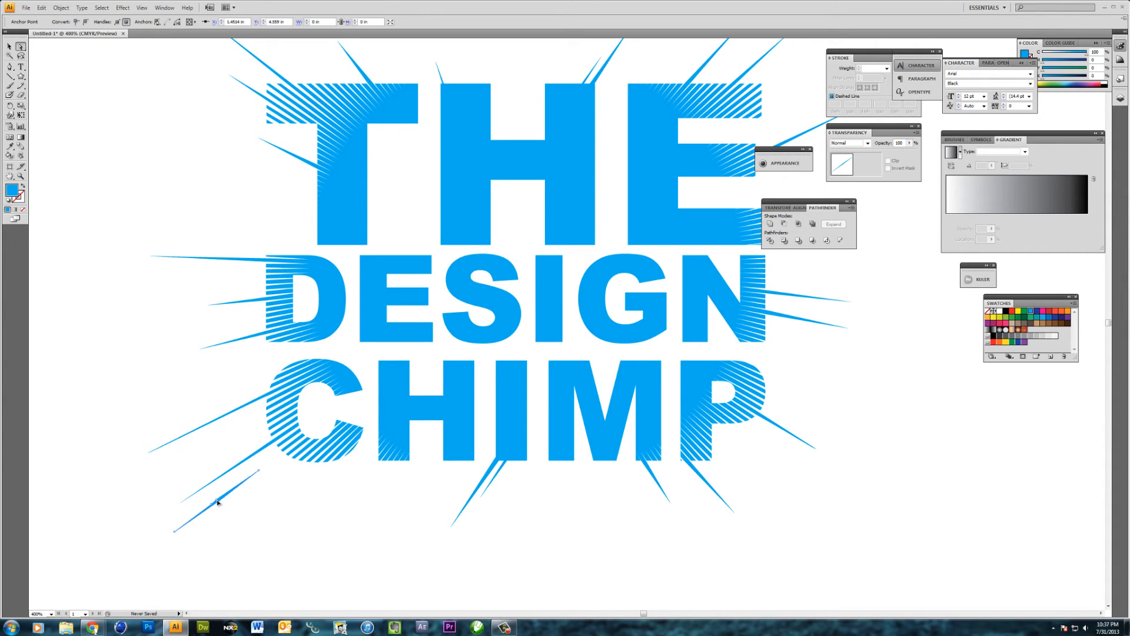
pyautogui.moveTo(217, 500); pyautogui.dragTo(723, 147)
pyautogui.hotkey('ctrl', '=')
pyautogui.hotkey('ctrl', '=')
pyautogui.moveTo(112, 452); pyautogui.dragTo(507, 316)
pyautogui.click(415, 339)
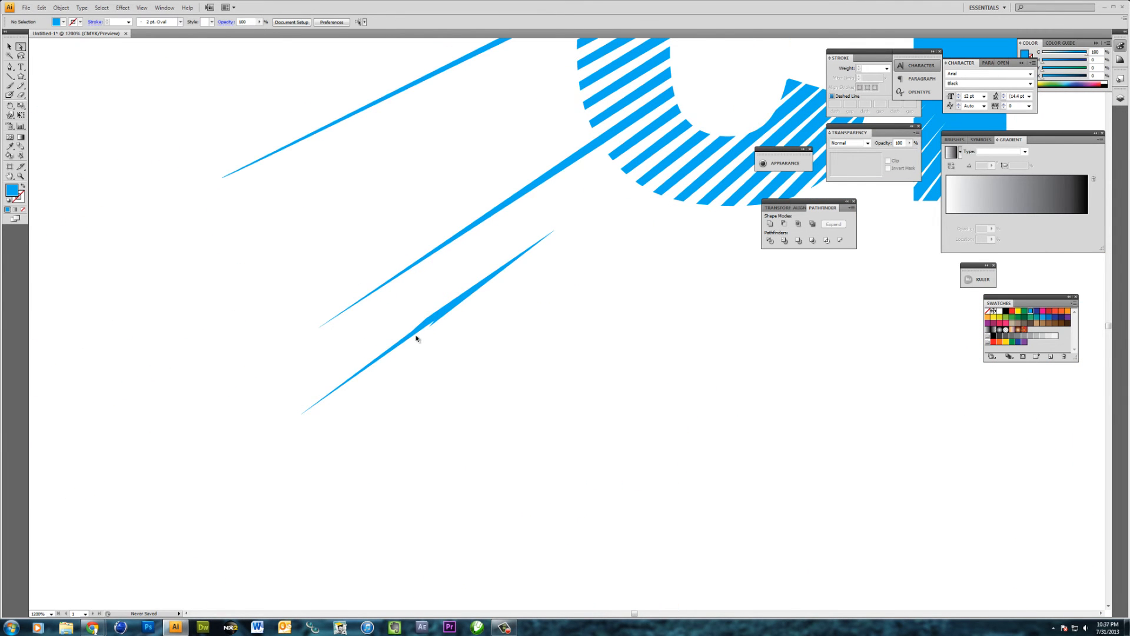
pyautogui.hotkey('ctrl', '=')
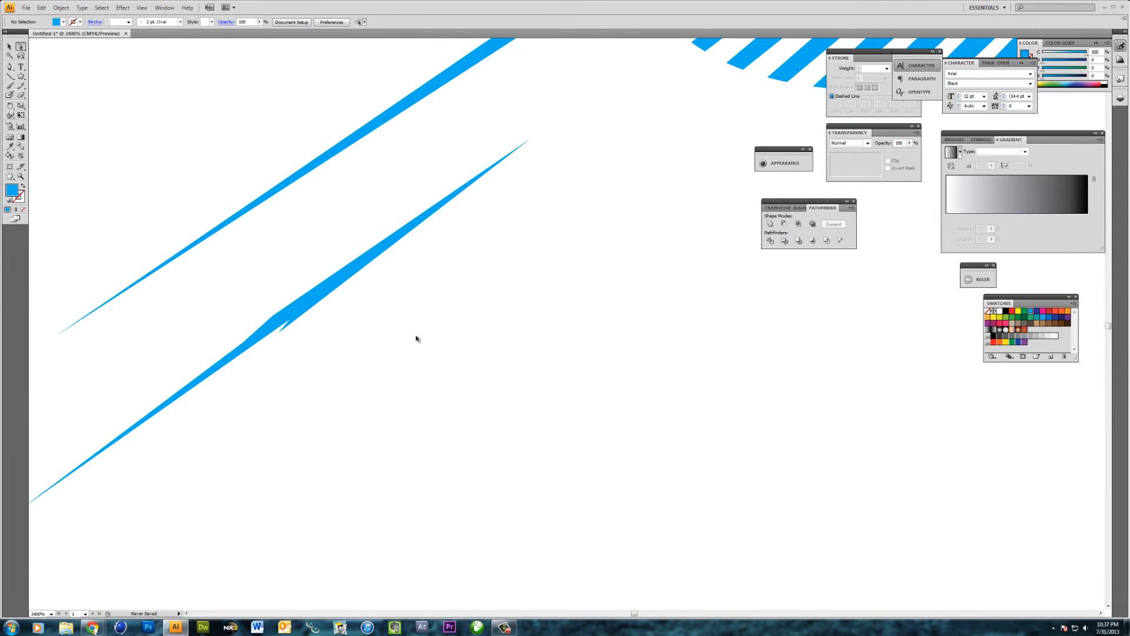
pyautogui.click(280, 332)
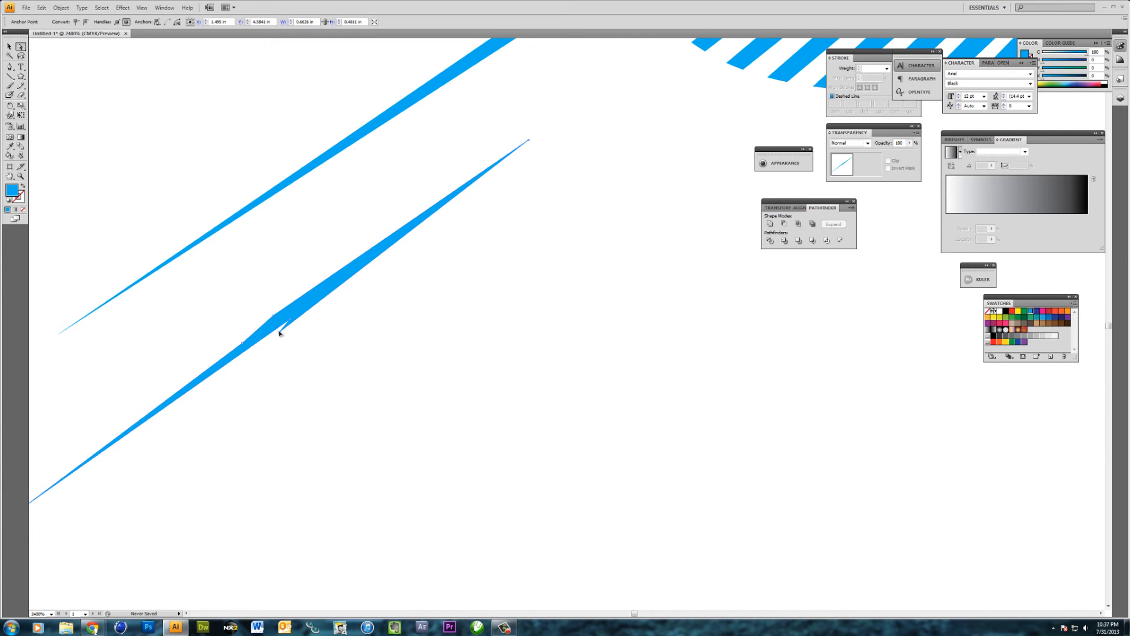
pyautogui.press('Delete')
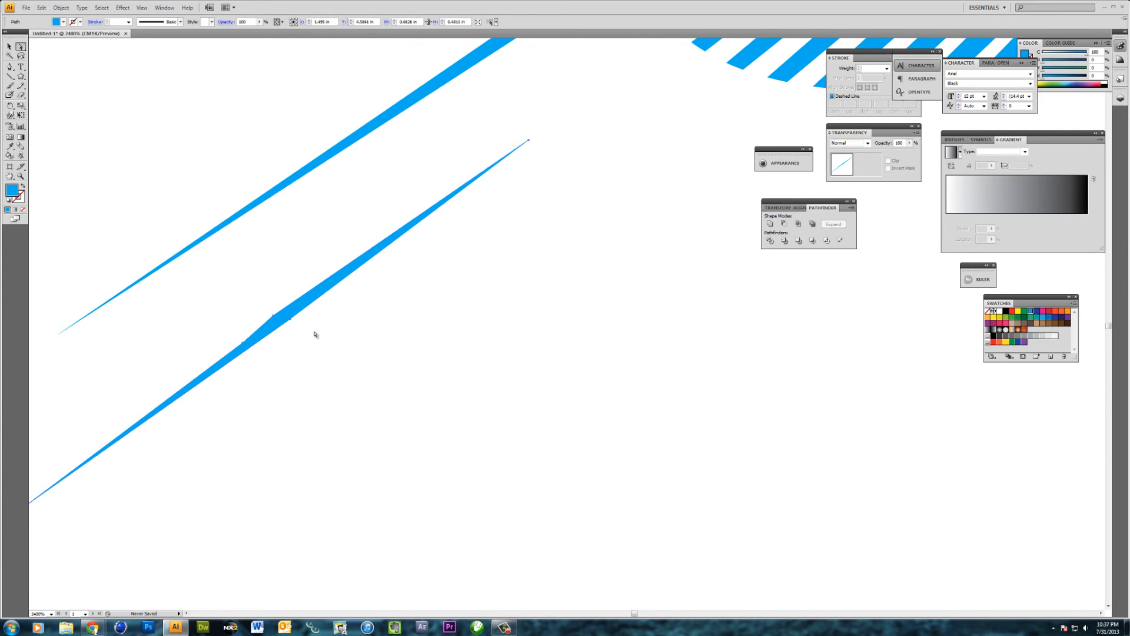
# Try deleting another anchor point at the middle of the spike, and undo the deletion
pyautogui.click(243, 343)
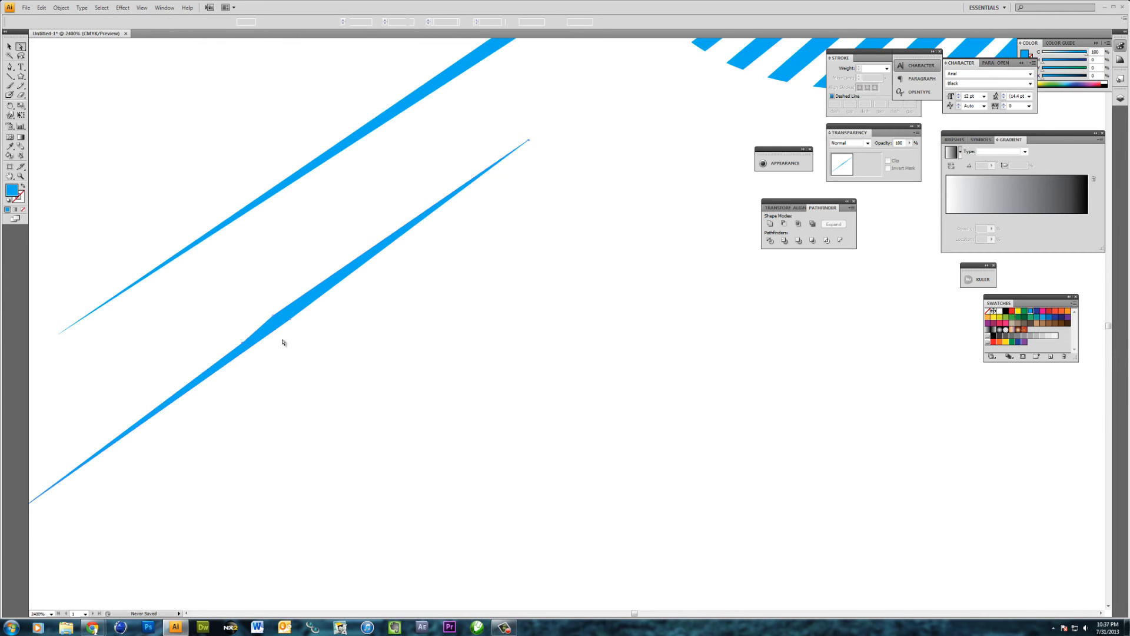
pyautogui.press('Delete')
pyautogui.hotkey('ctrl', 'z')
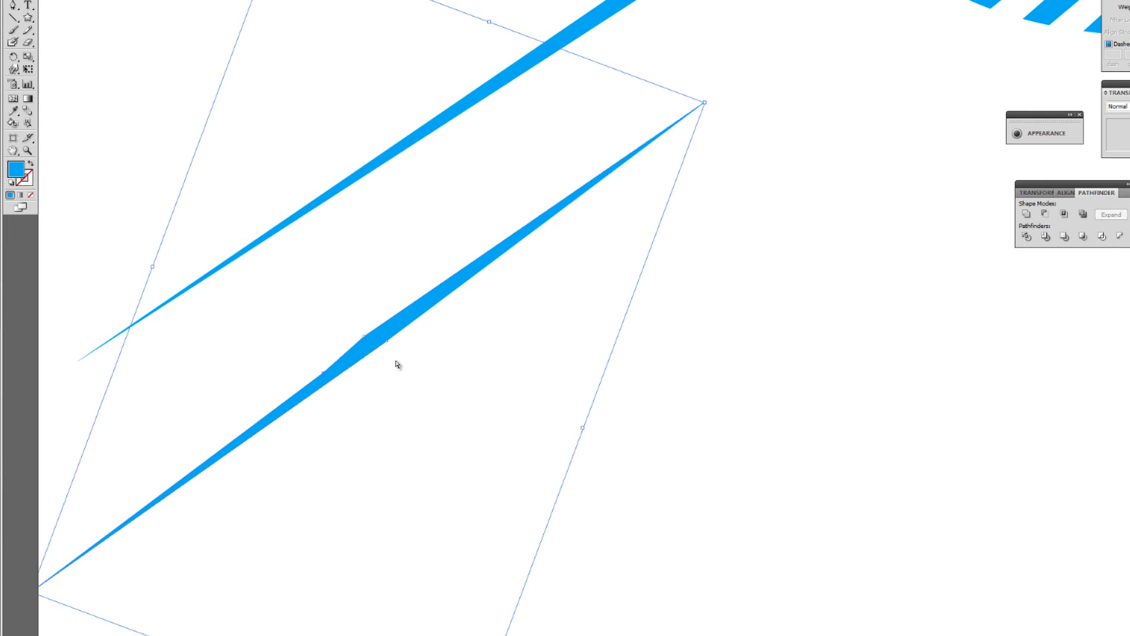
# Delete the bulging anchor point on the upper edge at the middle of the spike
pyautogui.click(323, 341)
pyautogui.click(366, 342)
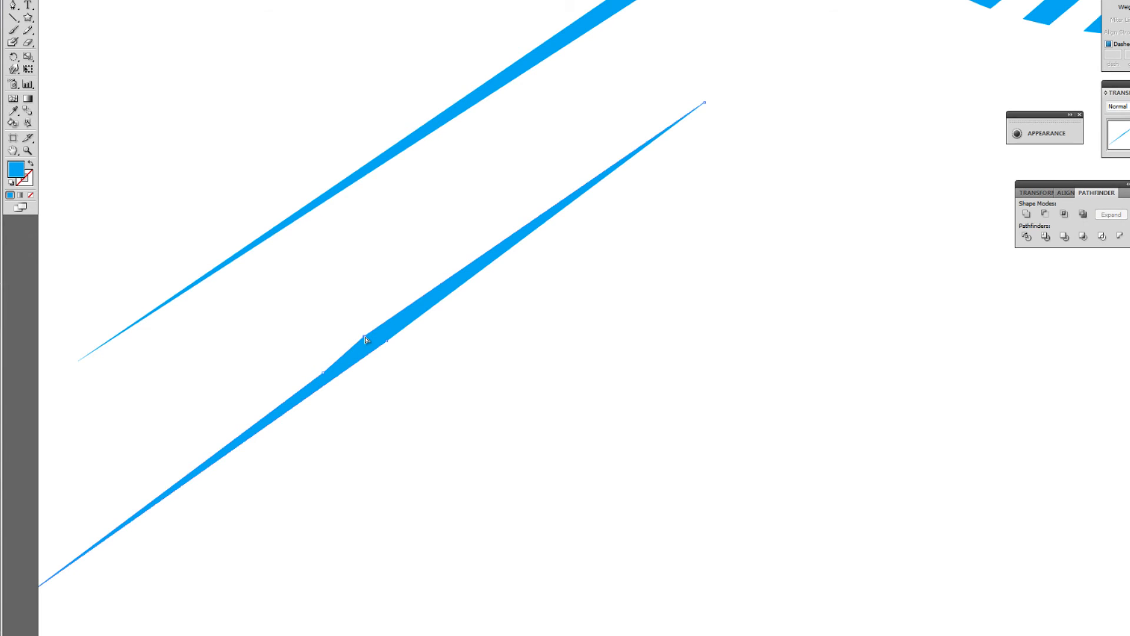
pyautogui.moveTo(360, 340); pyautogui.dragTo(349, 353)
pyautogui.press('Delete')
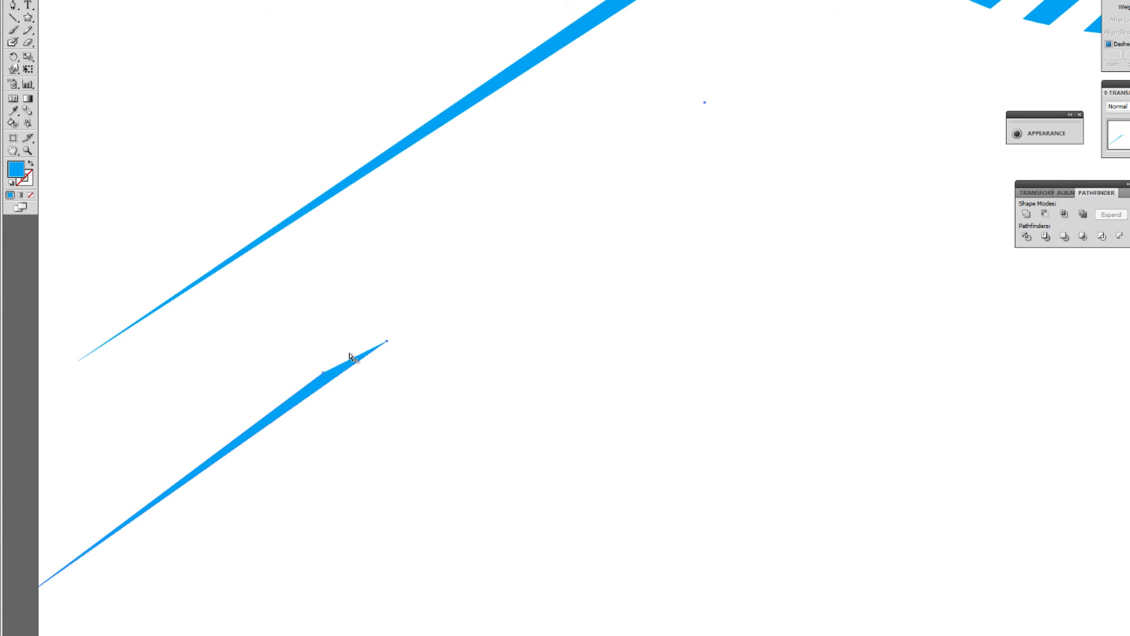
# Redraw the spike's upper half with the Pen tool as one long point, closing the path at the middle anchors
pyautogui.click(13, 6)
pyautogui.click(325, 377)
pyautogui.click(730, 77)
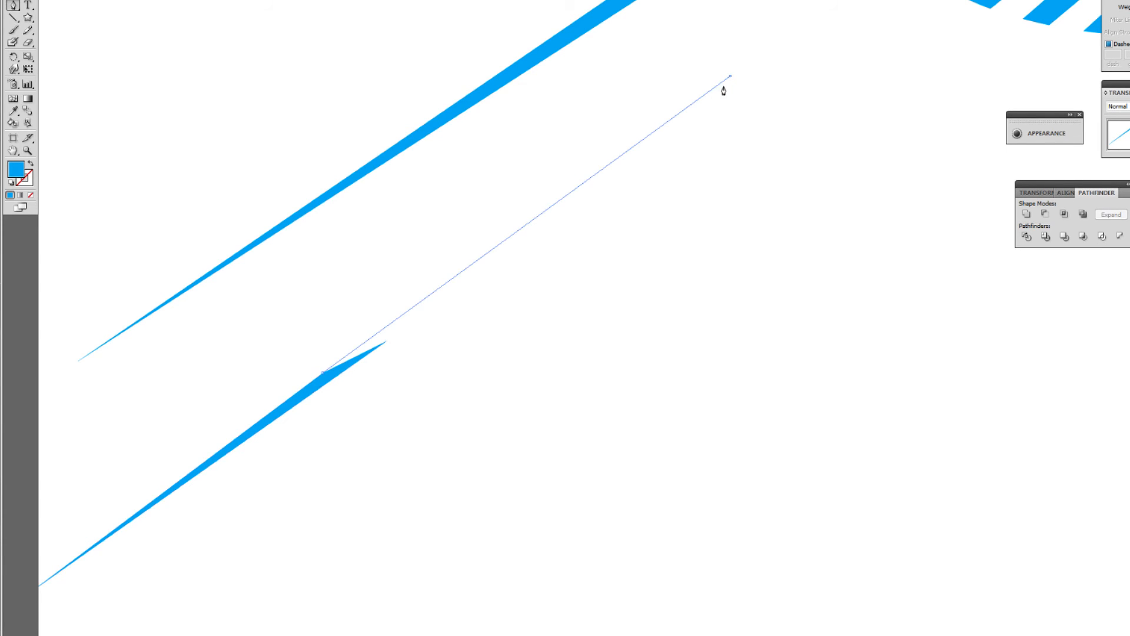
pyautogui.click(386, 341)
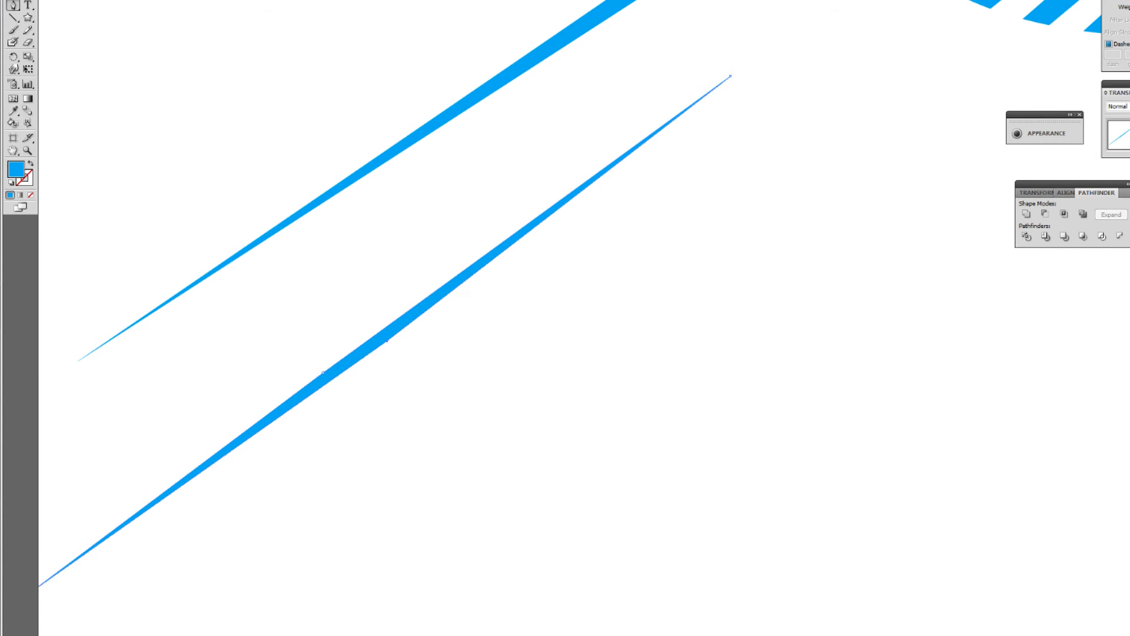
pyautogui.click(13, 0)
pyautogui.click(355, 370)
pyautogui.click(348, 358)
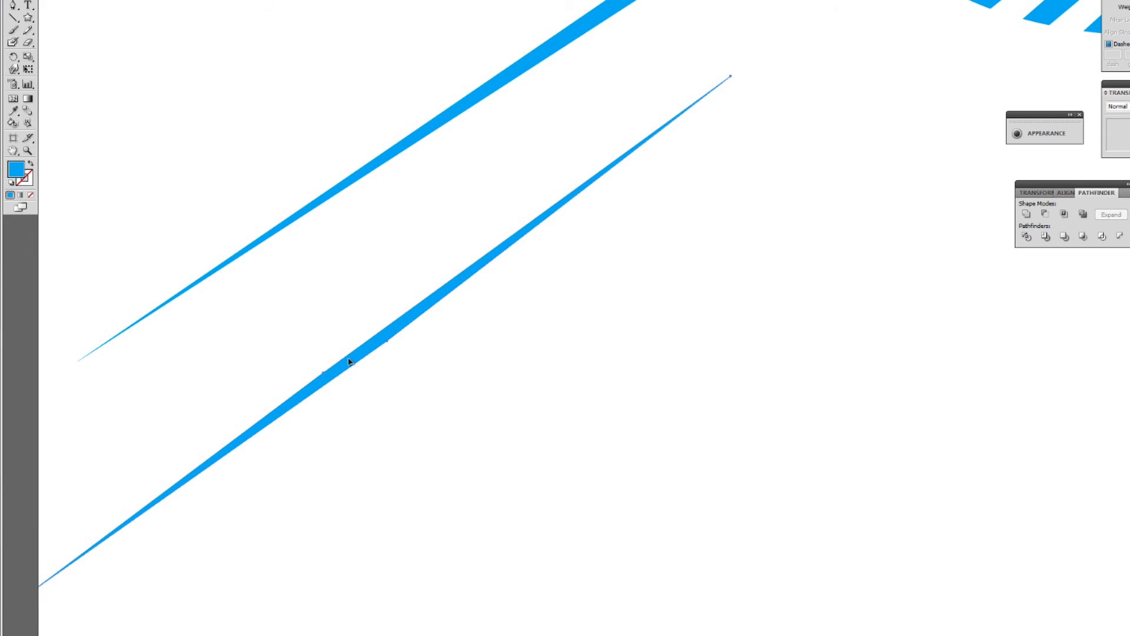
pyautogui.hotkey('ctrl', '-')
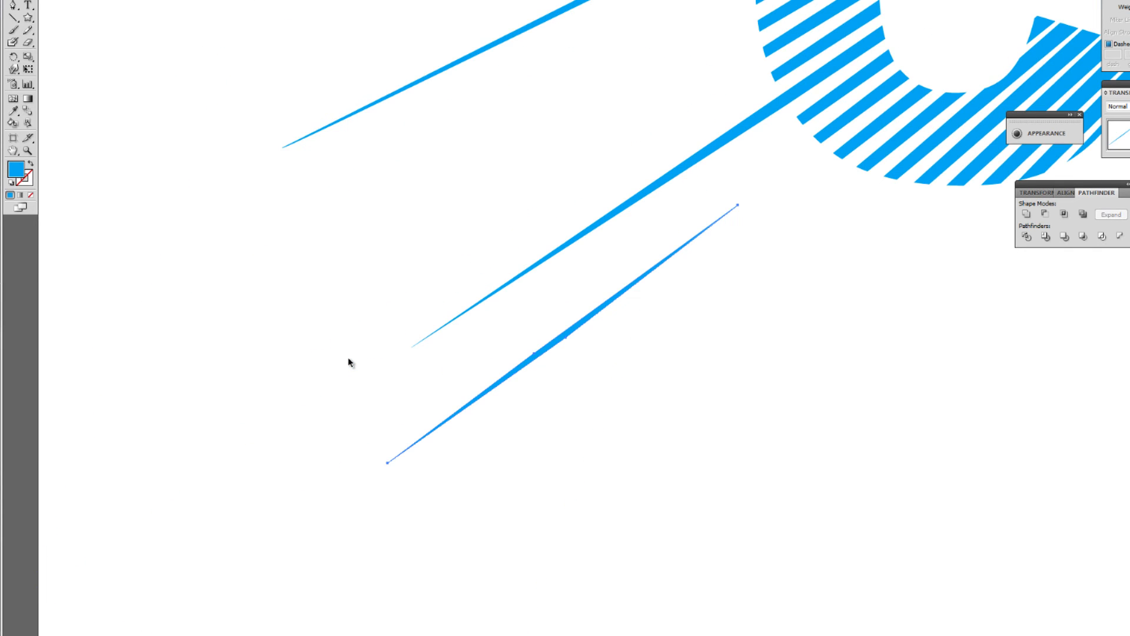
pyautogui.click(590, 387)
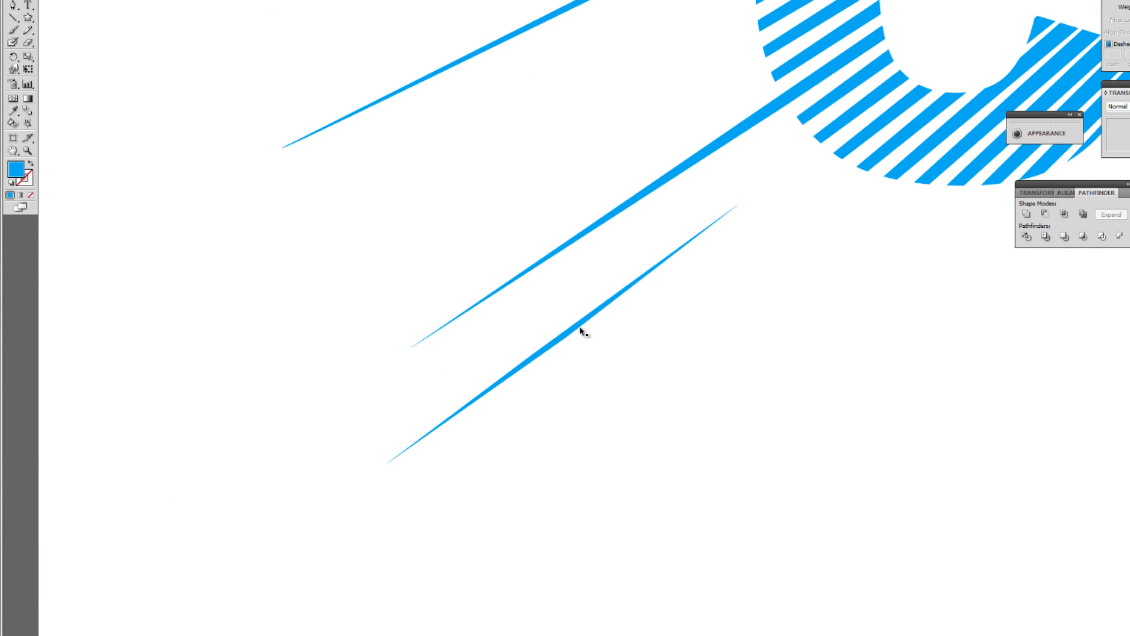
# Move the reshaped spike closer to the C's lower ray and rotate it parallel to that ray
pyautogui.moveTo(580, 326); pyautogui.dragTo(567, 274)
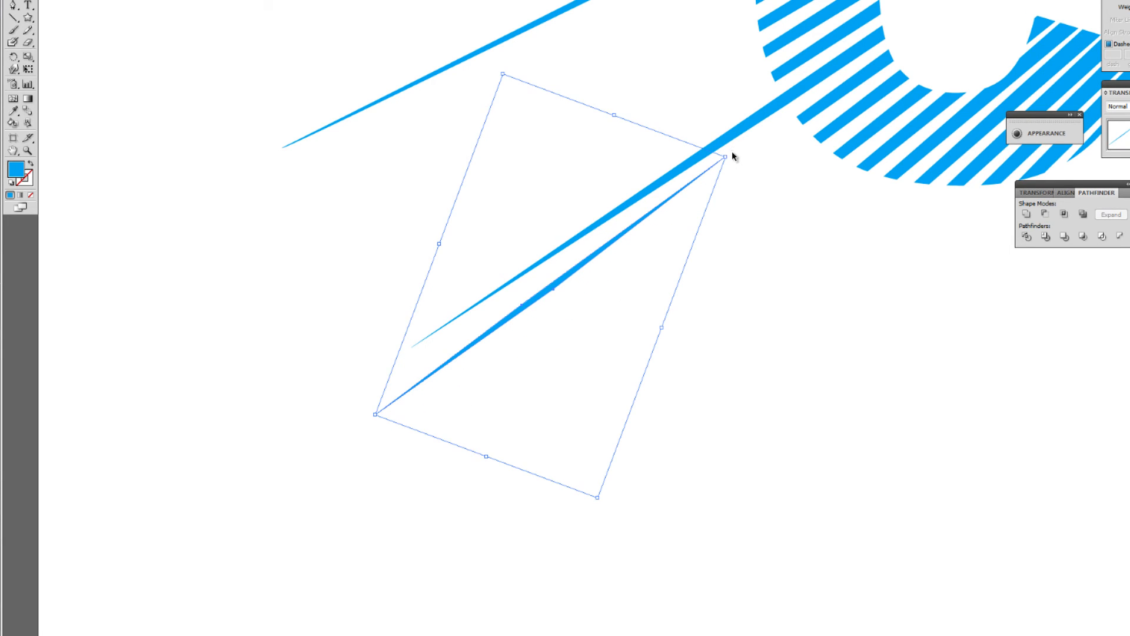
pyautogui.moveTo(732, 154); pyautogui.dragTo(740, 170)
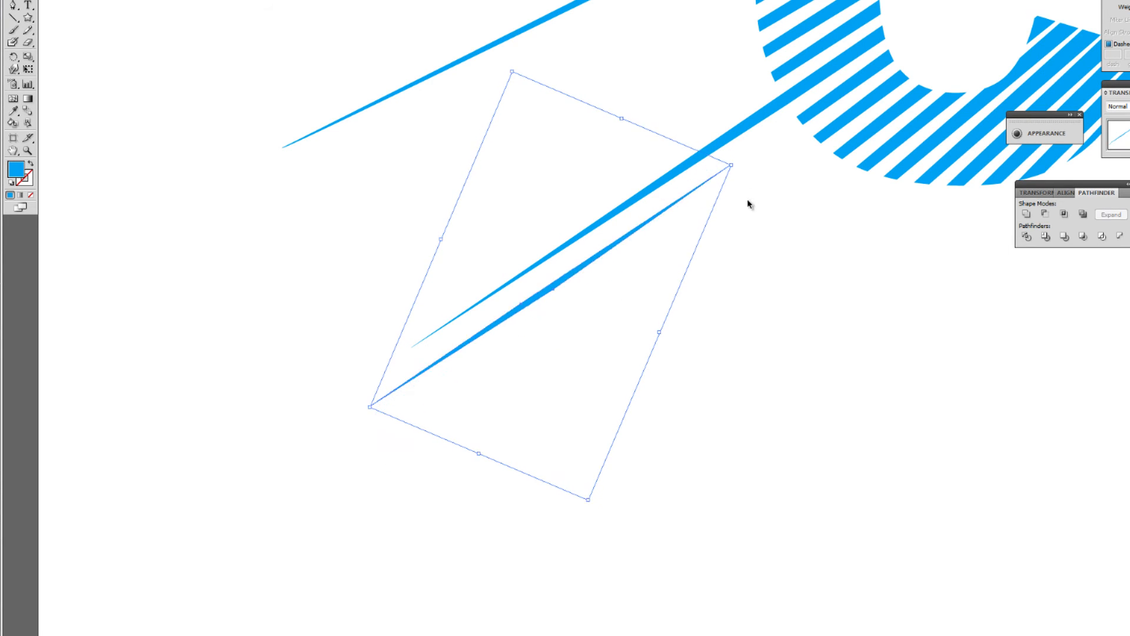
pyautogui.click(744, 214)
pyautogui.hotkey('ctrl', '-')
pyautogui.hotkey('ctrl', '-')
pyautogui.hotkey('ctrl', '-')
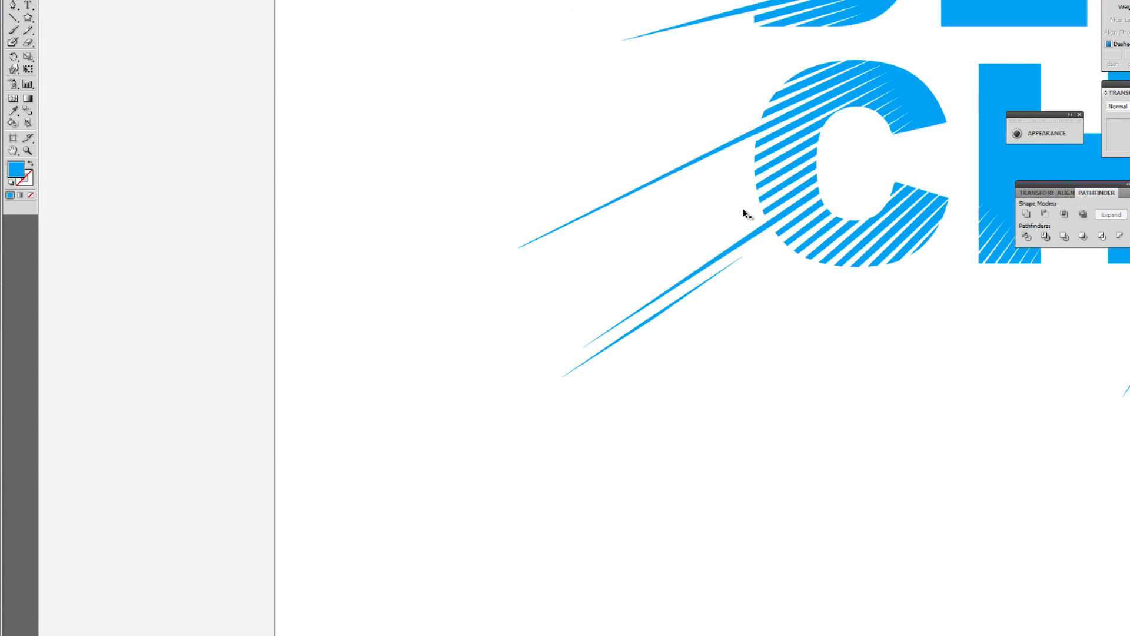
# Place smaller copies of the spike beside the lowest ray and above the top ray of the D in DESIGN, angled to match
pyautogui.moveTo(657, 311); pyautogui.dragTo(601, 278)
pyautogui.click(580, 467)
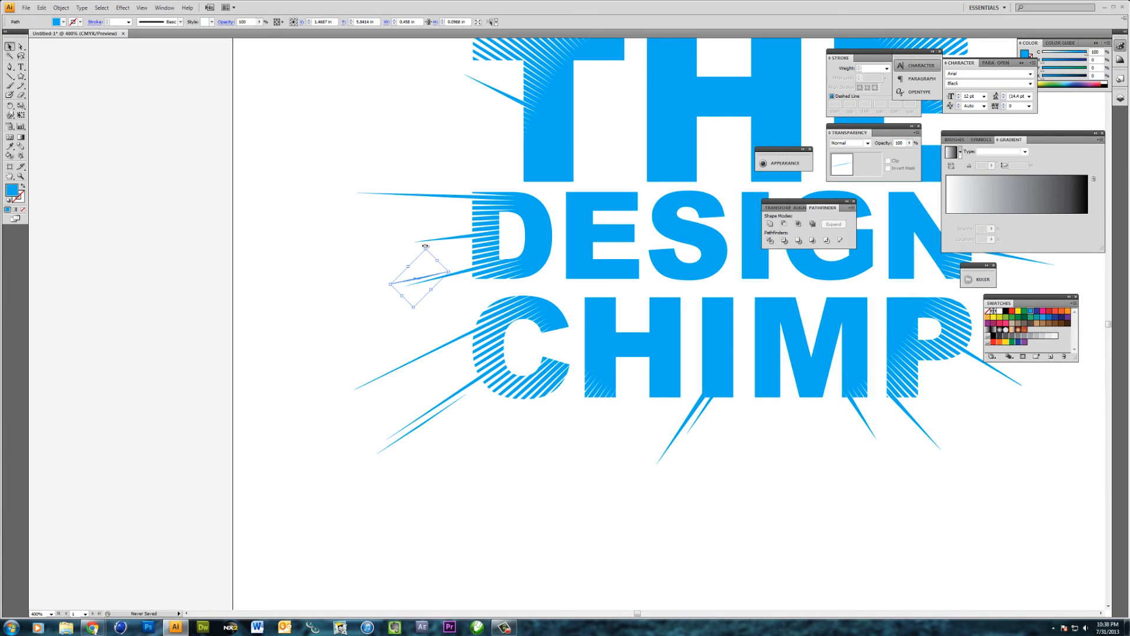
pyautogui.moveTo(425, 246); pyautogui.dragTo(424, 245)
pyautogui.moveTo(451, 269); pyautogui.dragTo(427, 188)
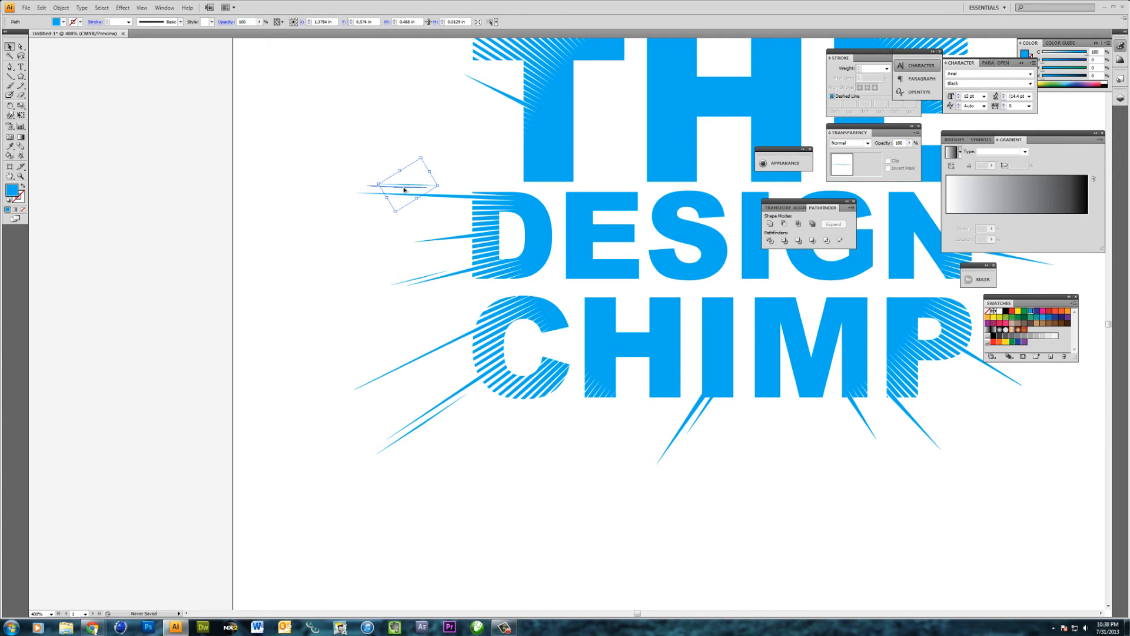
pyautogui.click(435, 226)
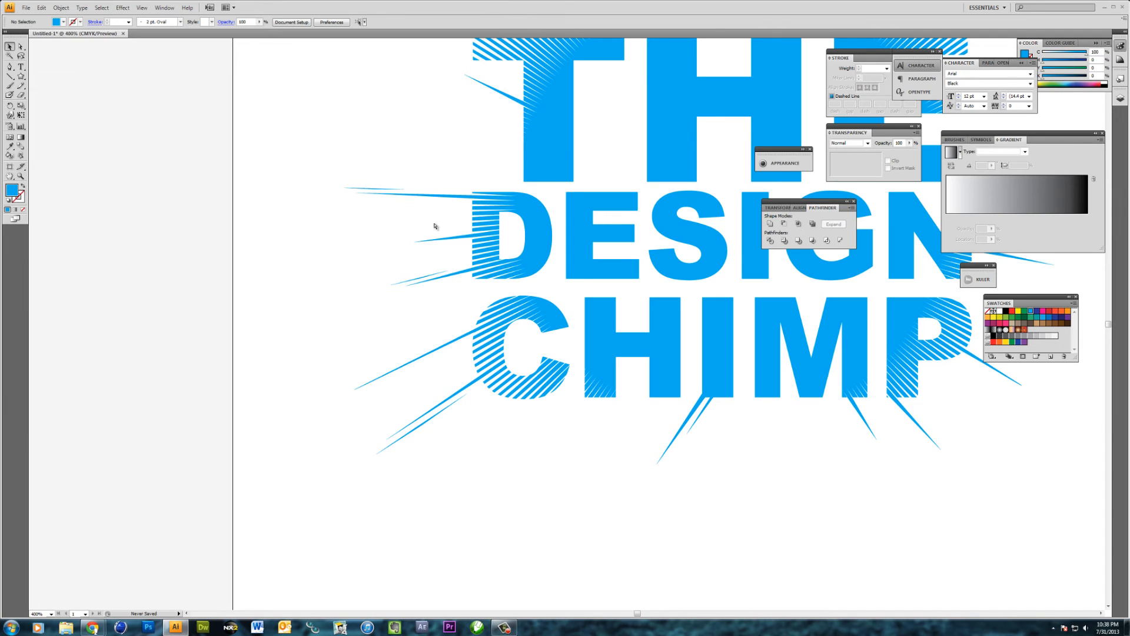
# Place a copy of the spike just below the long upper ray on the right side of the E in THE
pyautogui.hotkey('ctrl', '-')
pyautogui.hotkey('ctrl', '-')
pyautogui.moveTo(549, 225); pyautogui.dragTo(405, 285)
pyautogui.hotkey('ctrl', 'z')
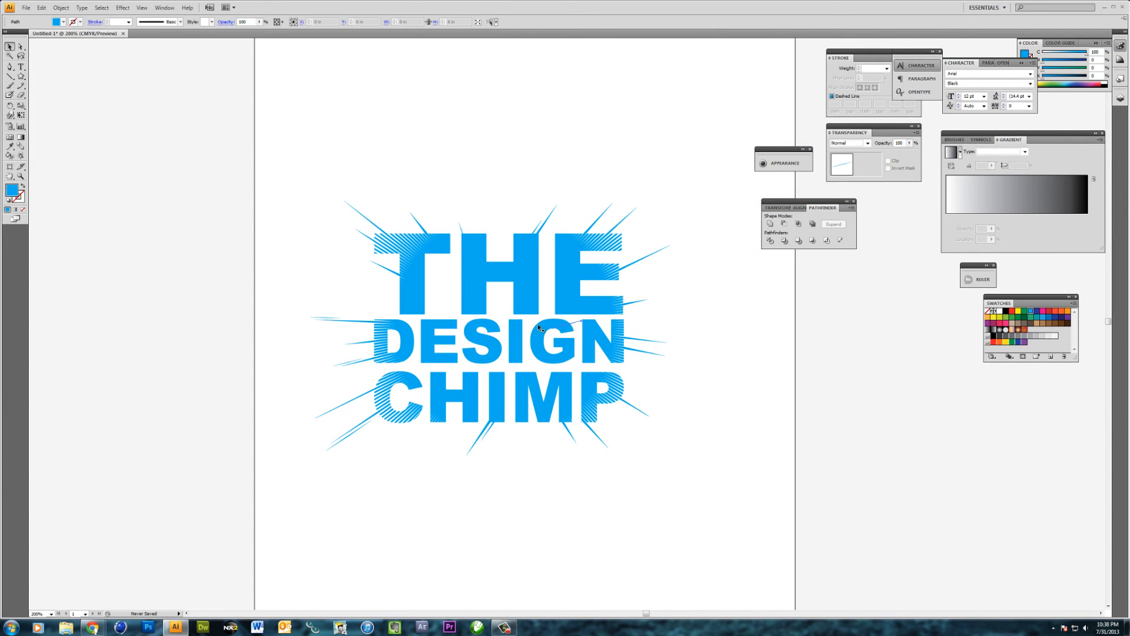
pyautogui.moveTo(574, 319); pyautogui.dragTo(688, 258)
pyautogui.click(688, 258)
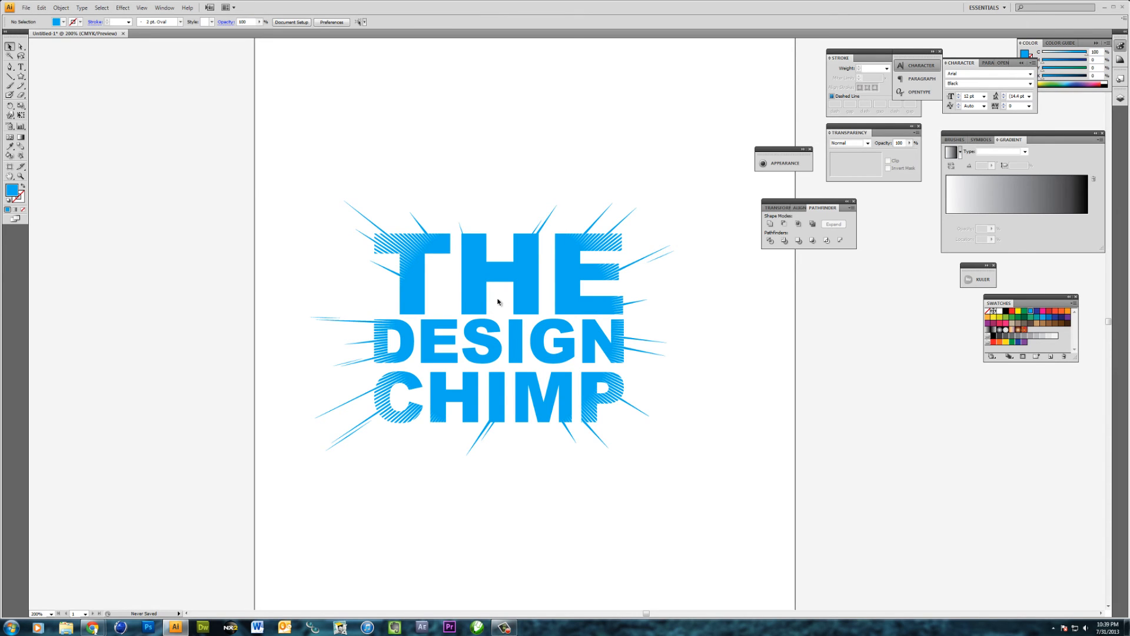
# Paste another copy of the spike and place it beside the lowest ray left of the T, angled to match
pyautogui.click(628, 303)
pyautogui.hotkey('ctrl', 'c')
pyautogui.hotkey('ctrl', 'v')
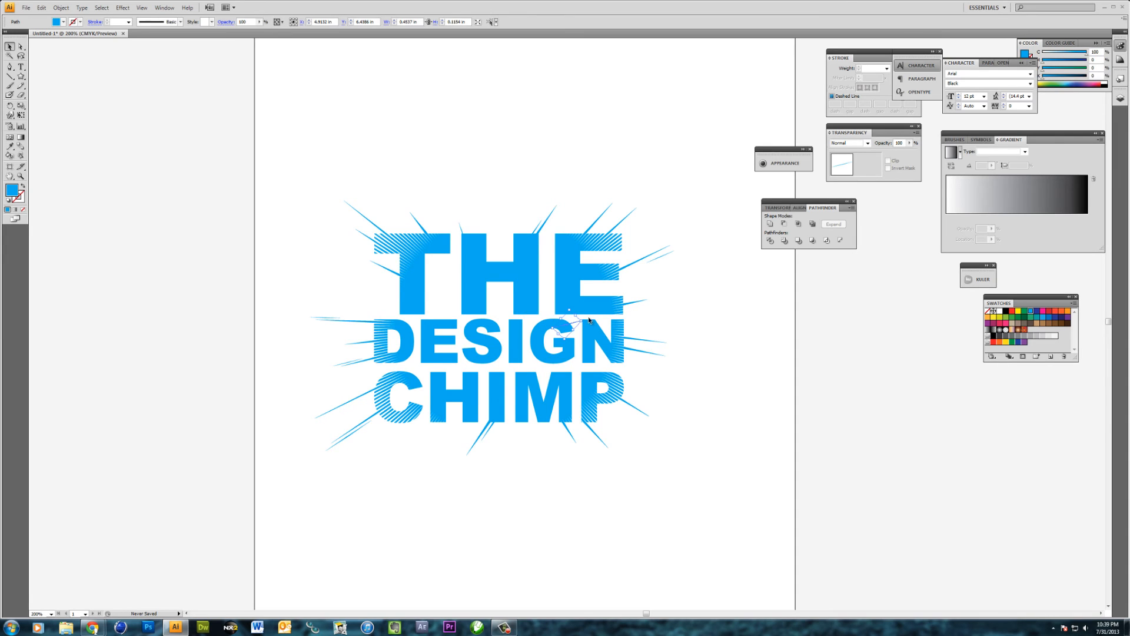
pyautogui.moveTo(583, 322); pyautogui.dragTo(391, 241)
pyautogui.click(277, 272)
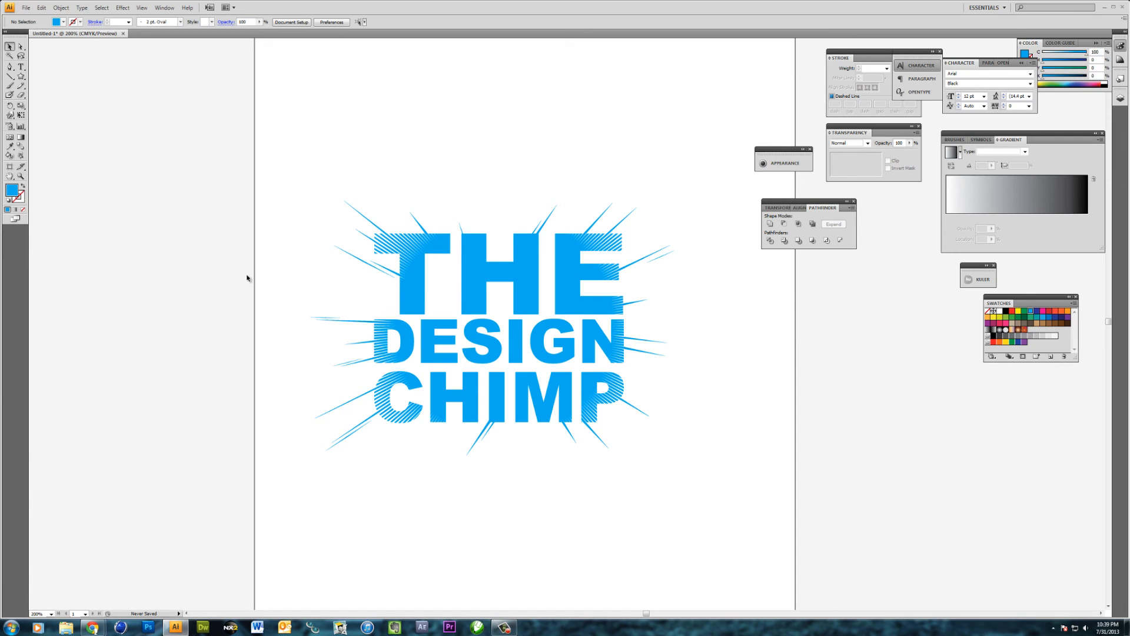
# Select all the letters, rays and spikes and unite them into one shape
pyautogui.moveTo(281, 154); pyautogui.dragTo(551, 228)
pyautogui.moveTo(259, 162); pyautogui.dragTo(759, 482)
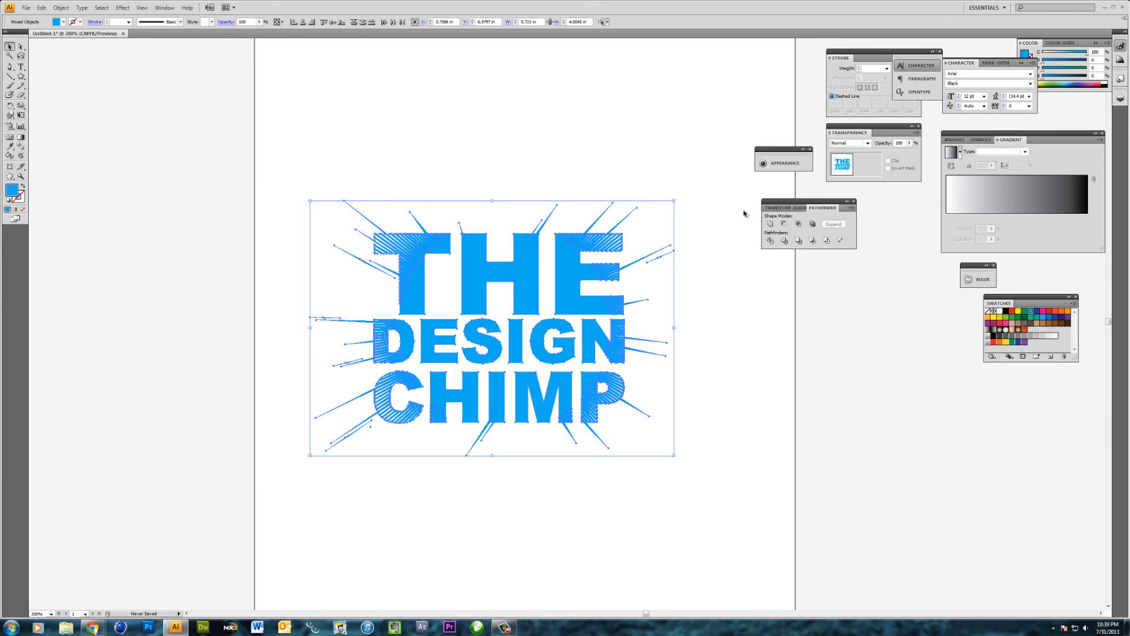
pyautogui.click(770, 225)
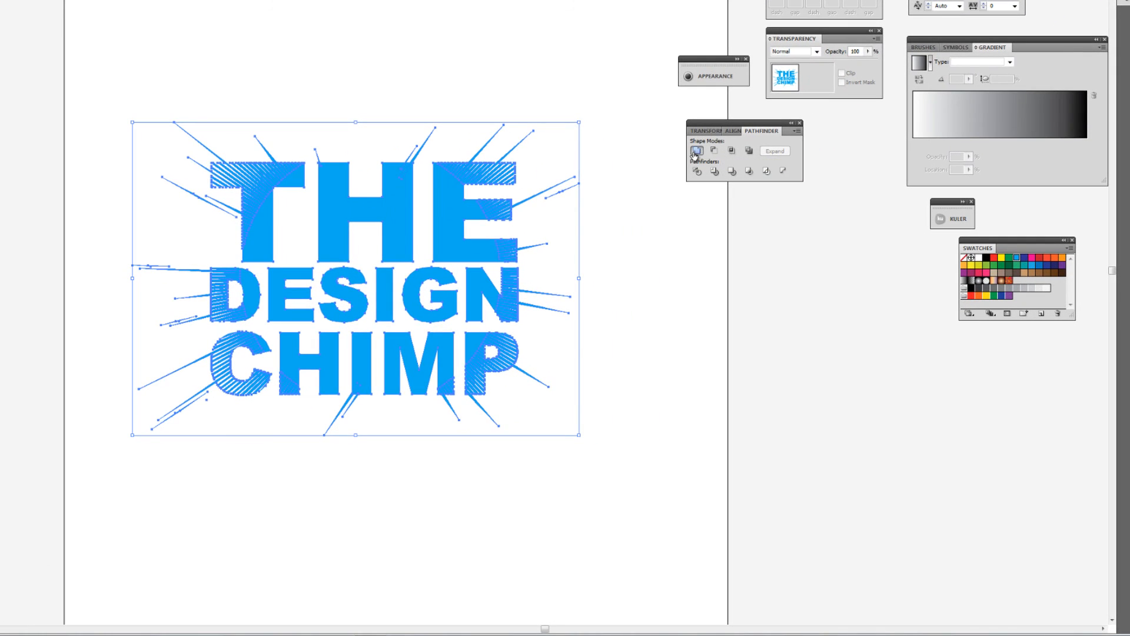
pyautogui.click(489, 441)
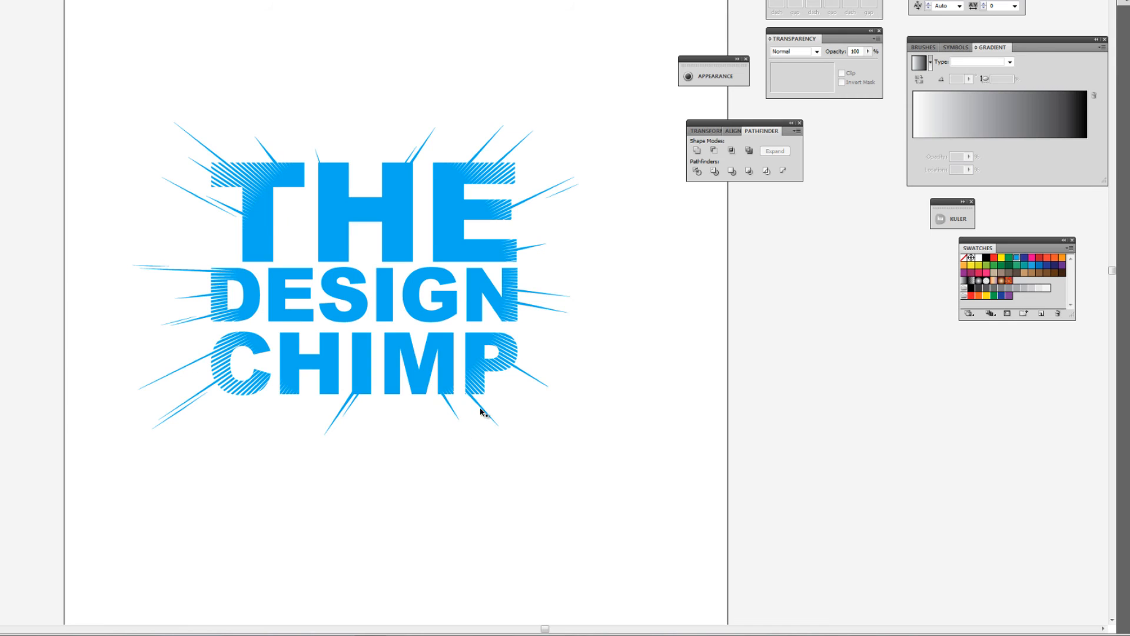
# Check that the letters, rays and spikes select together as one united object
pyautogui.click(346, 412)
pyautogui.click(366, 419)
pyautogui.click(345, 410)
pyautogui.click(388, 434)
pyautogui.click(366, 389)
pyautogui.click(366, 389)
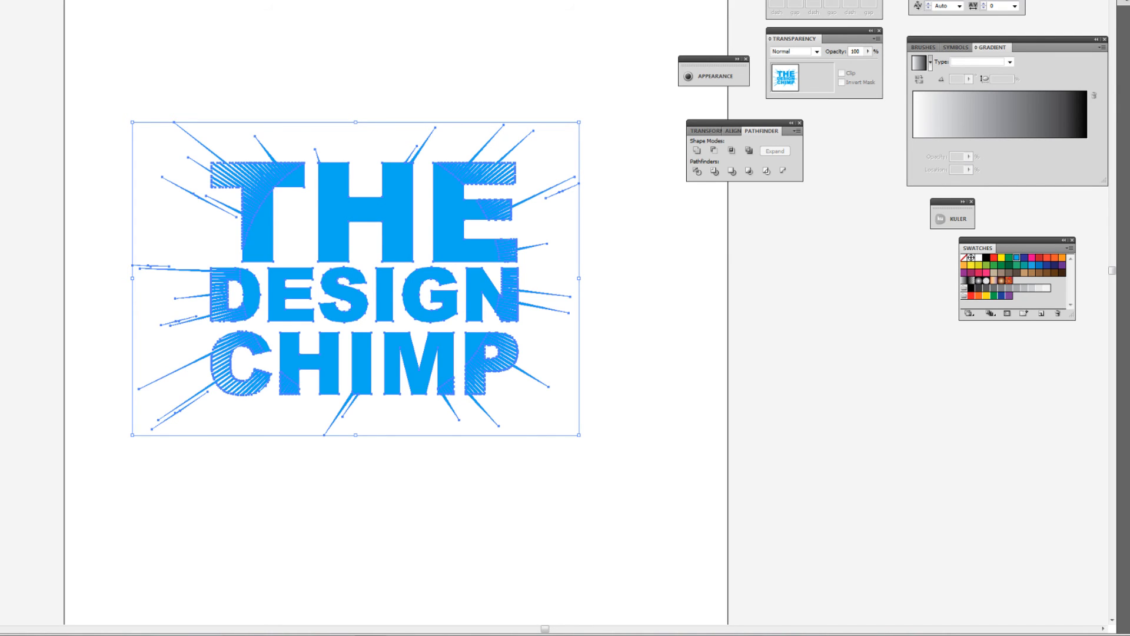
# Offset the united lettering's path inward by -5 pt, keeping mitered joins and a miter limit of 4
pyautogui.click(35, 137)
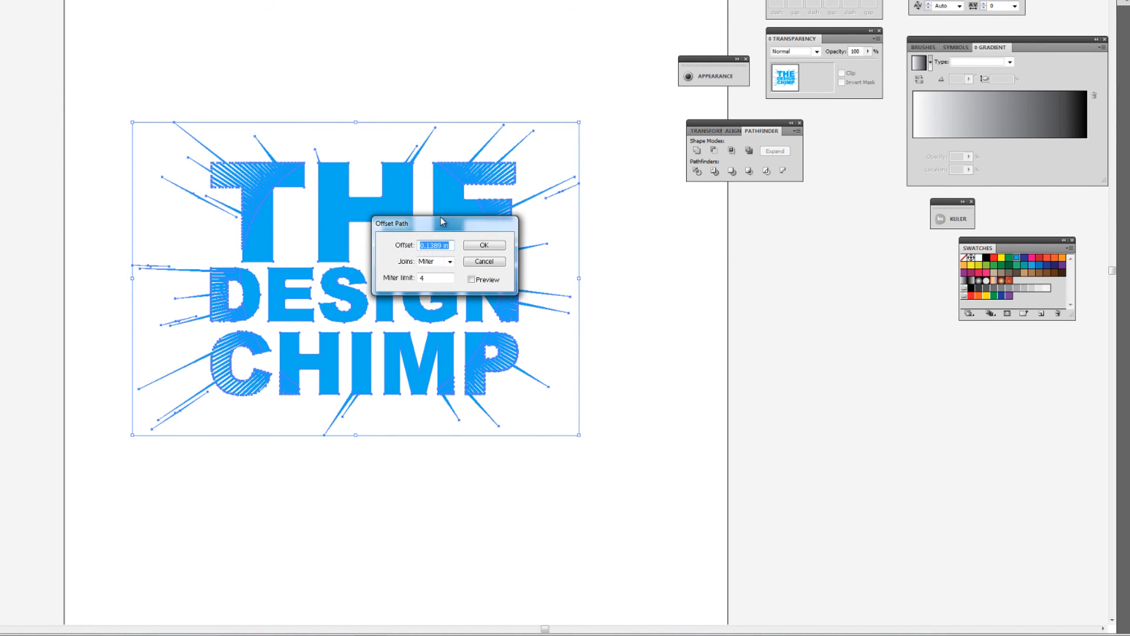
pyautogui.moveTo(443, 221); pyautogui.dragTo(675, 287)
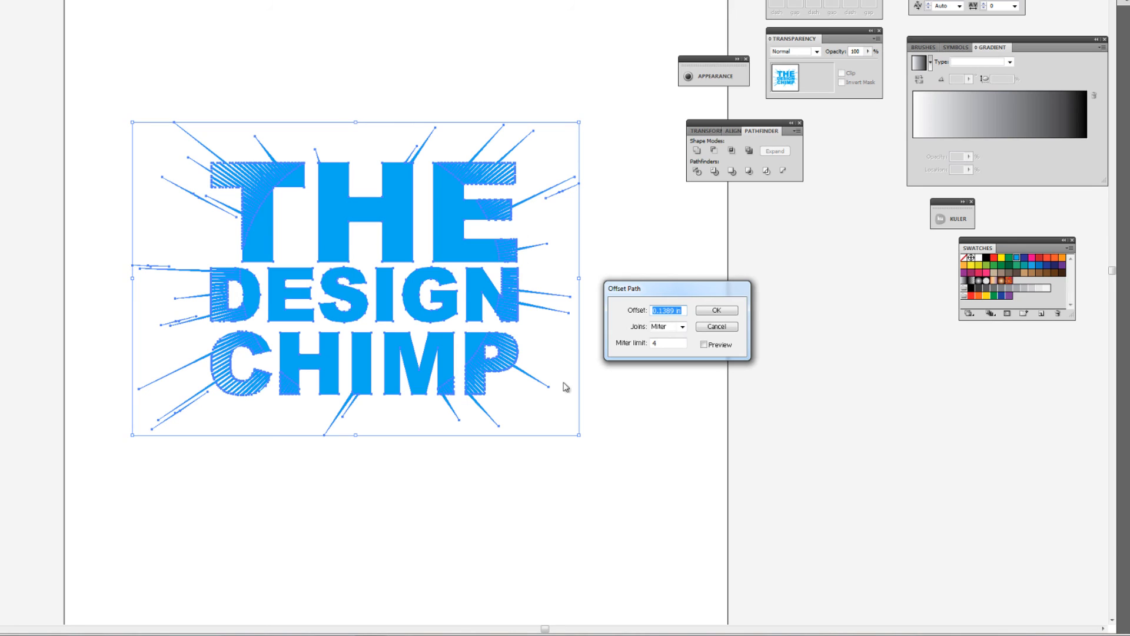
pyautogui.click(704, 344)
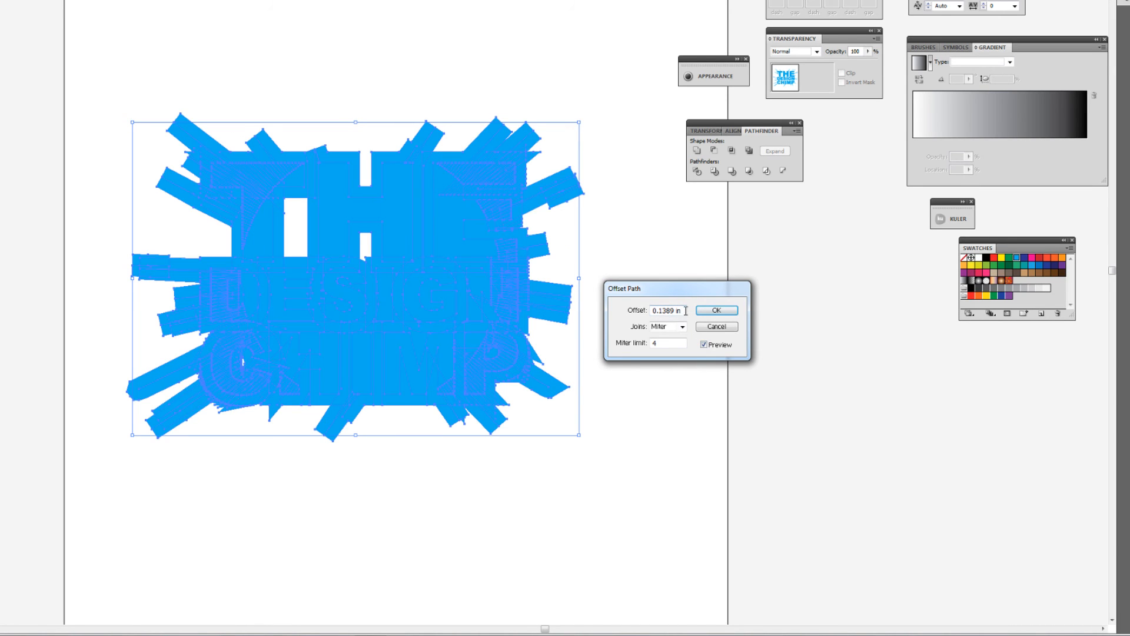
pyautogui.moveTo(686, 310); pyautogui.dragTo(624, 311)
pyautogui.write('-5 pt')
pyautogui.press('Tab')
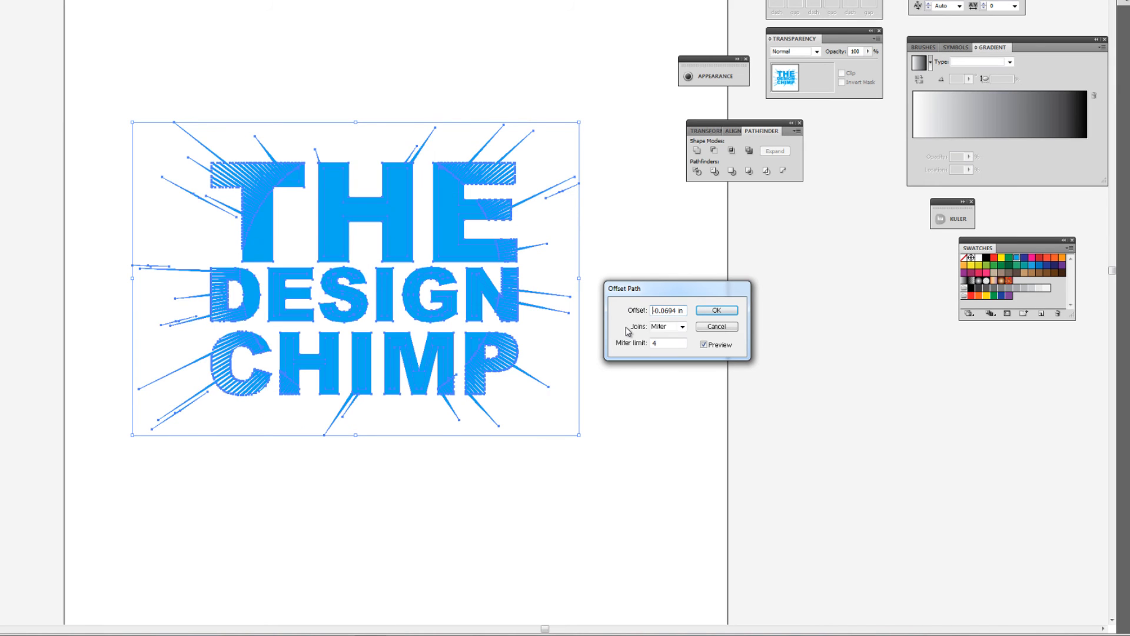
pyautogui.click(722, 311)
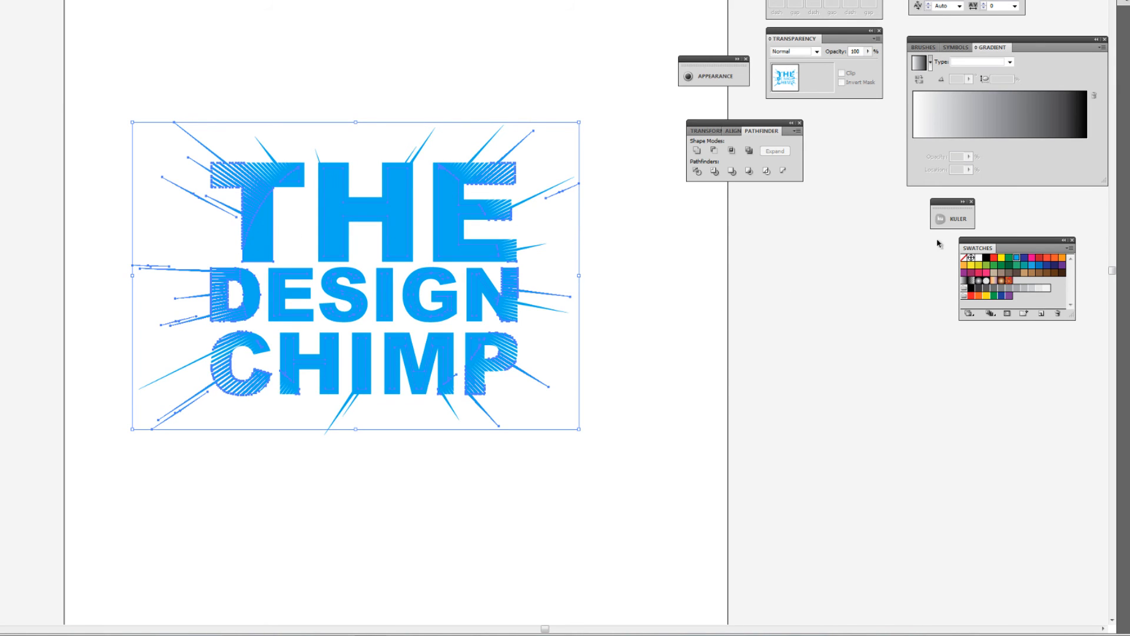
# Fill the inward offset shapes with a linear gradient from the letters' light blue to a darker blue
pyautogui.click(965, 135)
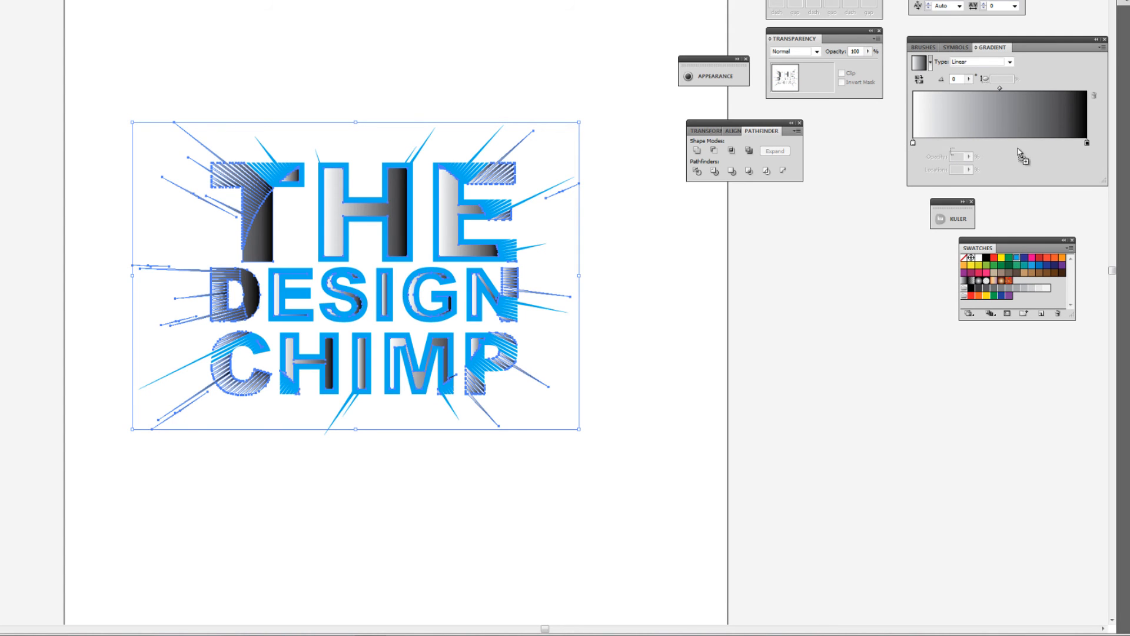
pyautogui.click(913, 143)
pyautogui.moveTo(912, 143); pyautogui.dragTo(914, 144)
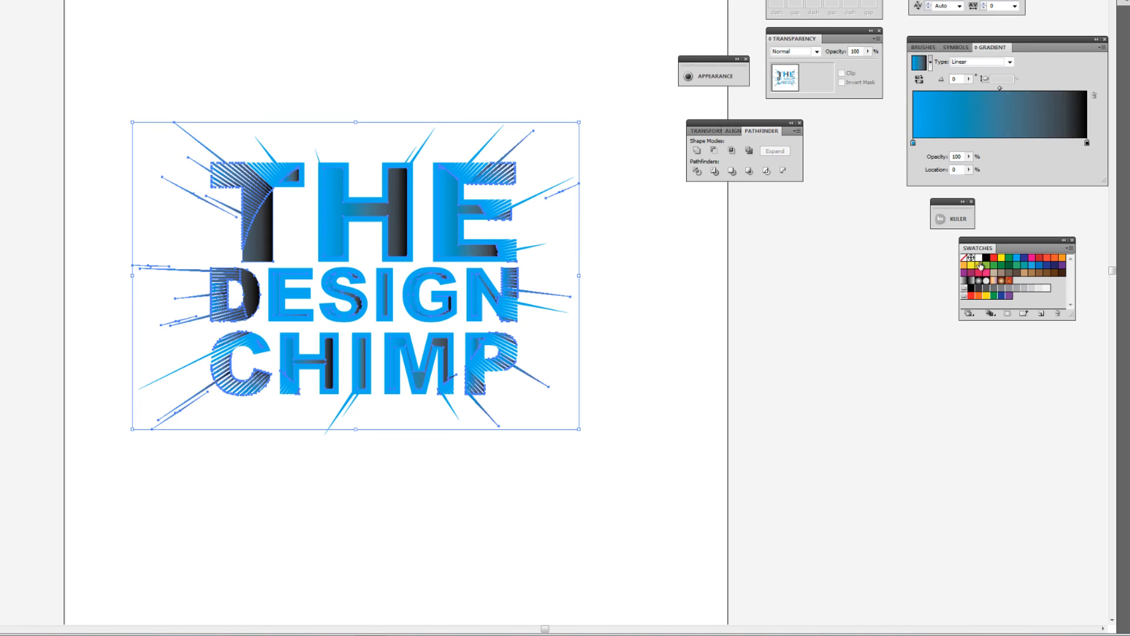
pyautogui.moveTo(1040, 266); pyautogui.dragTo(1087, 143)
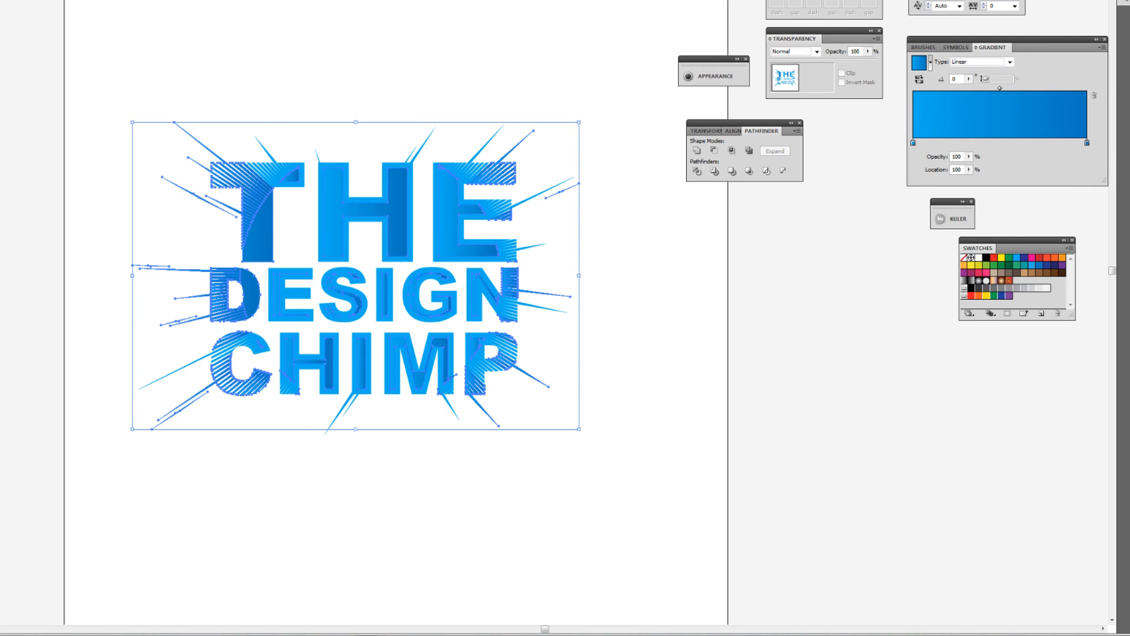
# Run the gradient vertically from the middle of THE to below CHIMP, then deselect the artwork
pyautogui.press('g')
pyautogui.moveTo(351, 158); pyautogui.dragTo(352, 405)
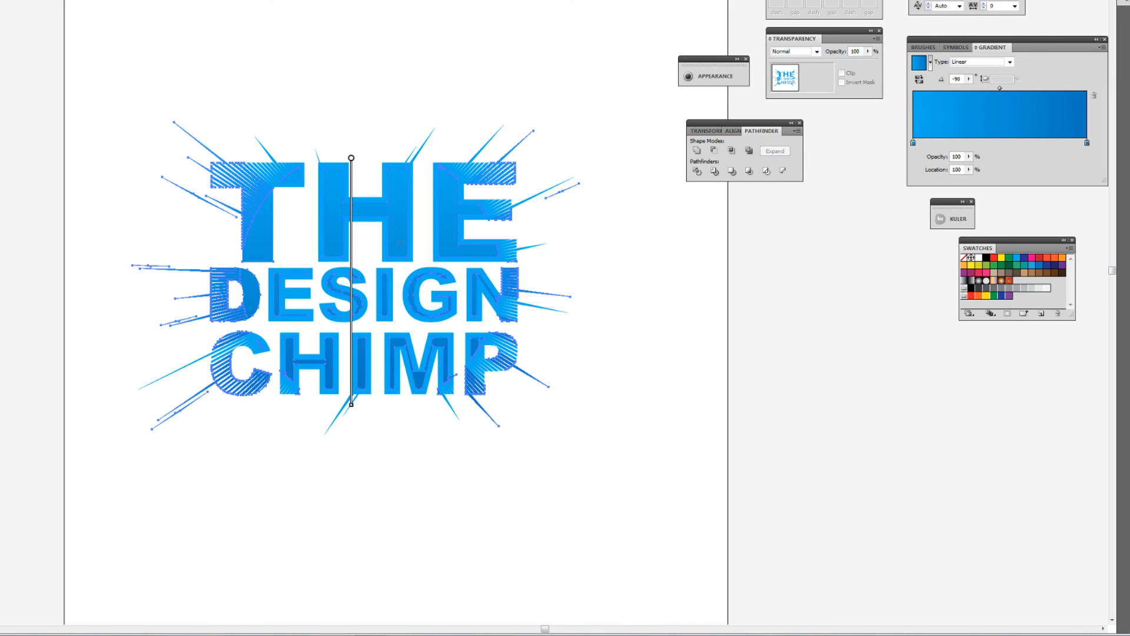
pyautogui.moveTo(405, 193); pyautogui.dragTo(405, 465)
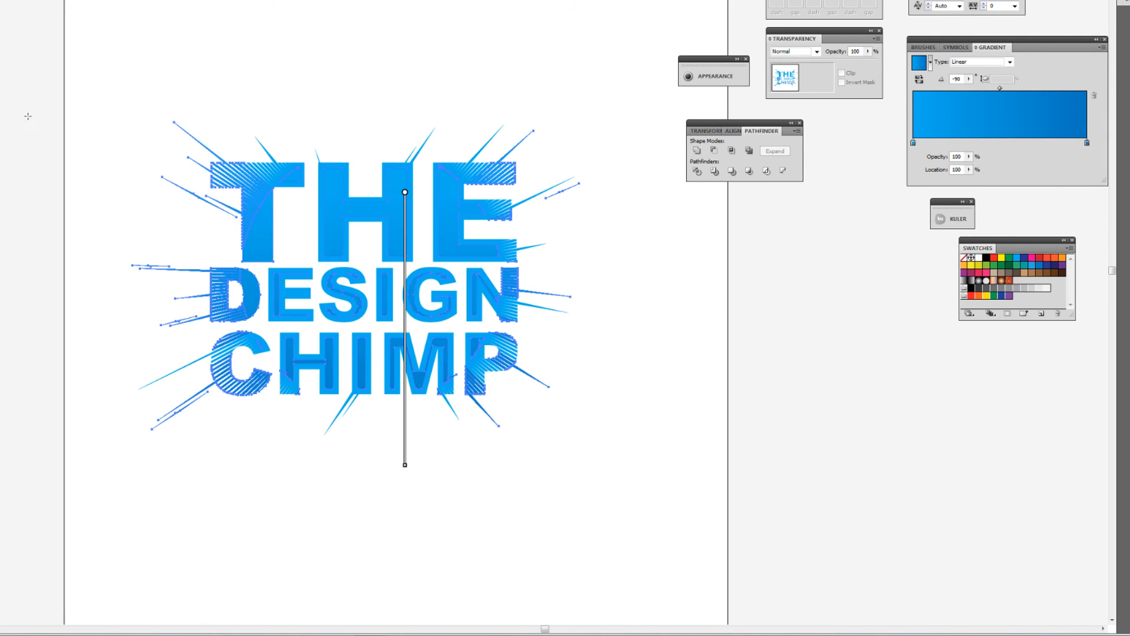
pyautogui.press('v')
pyautogui.click(152, 132)
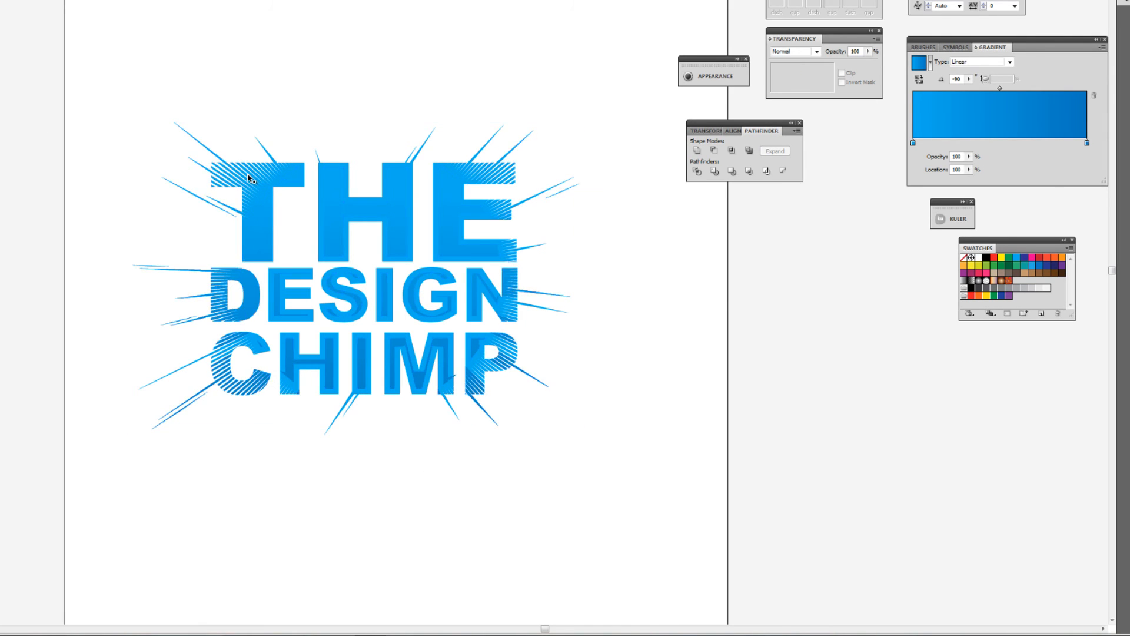
# Ungroup the lettering artwork and deselect it
pyautogui.click(398, 247)
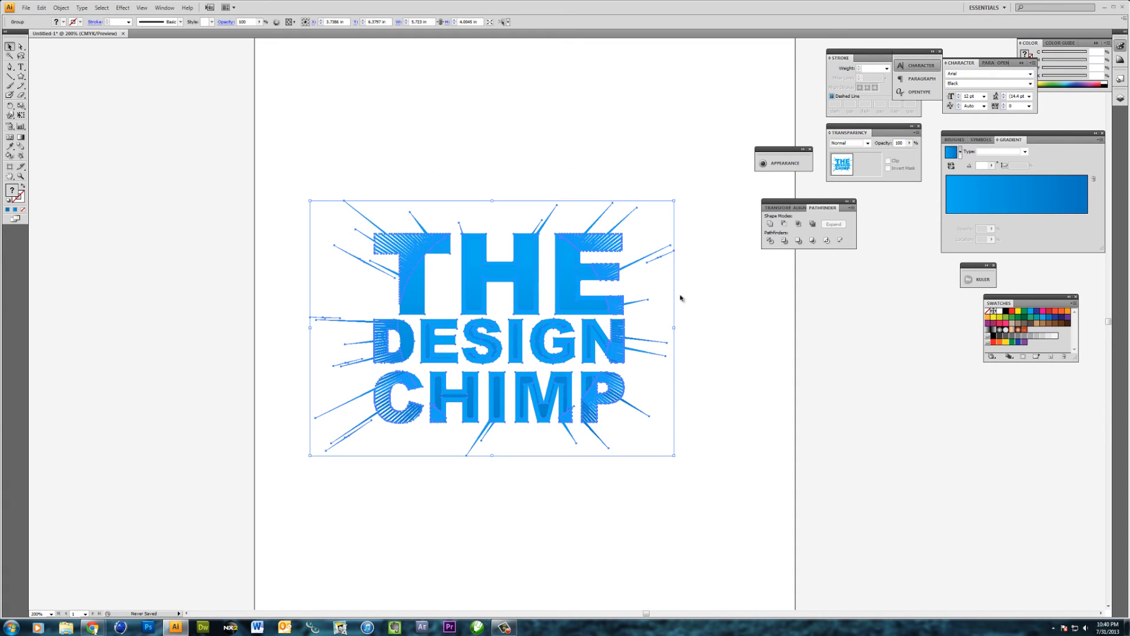
pyautogui.rightClick(560, 302)
pyautogui.click(601, 344)
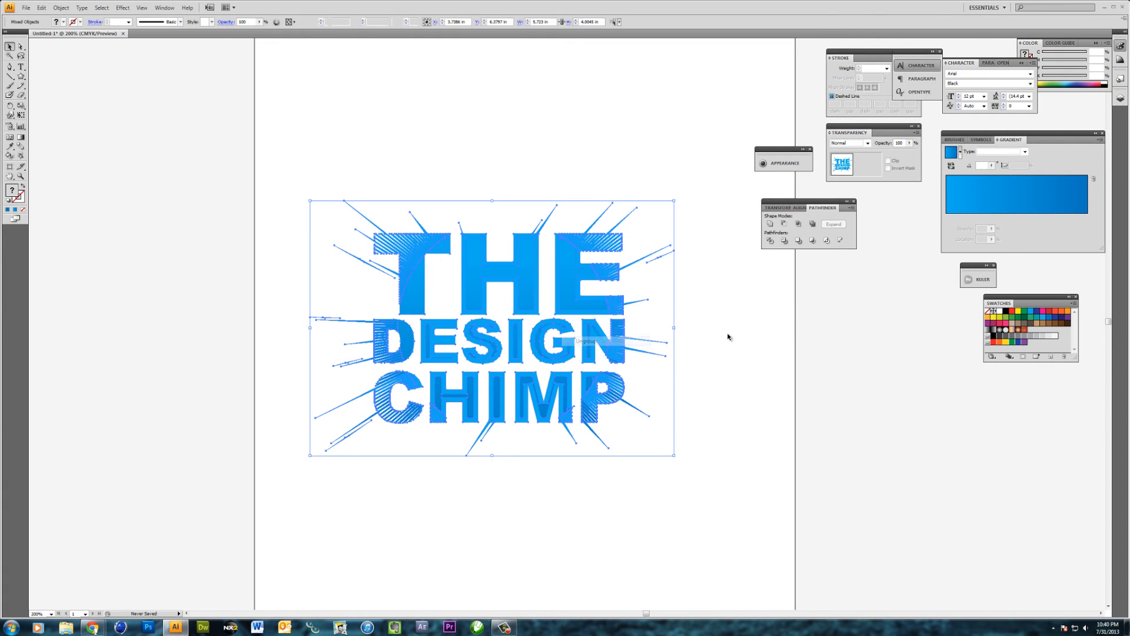
pyautogui.click(727, 333)
# Select the gradient-filled inner shapes of the letters together across THE, DESIGN and CHIMP
pyautogui.click(556, 292)
pyautogui.click(573, 294)
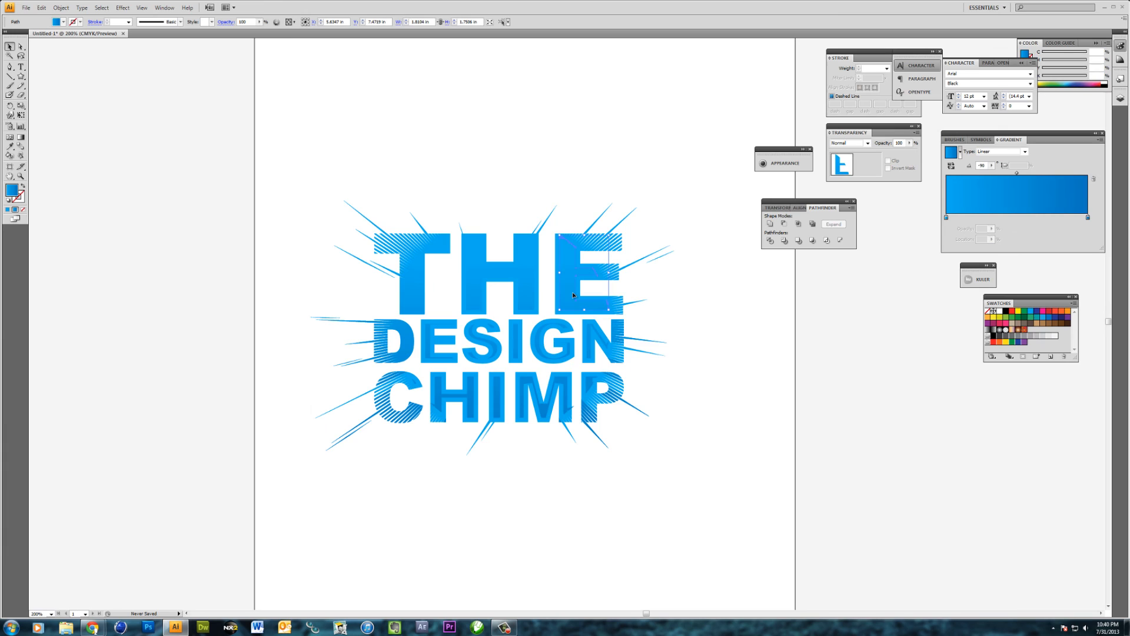
pyautogui.keyDown('shift'); pyautogui.click(533, 297); pyautogui.keyUp('shift')
pyautogui.keyDown('shift'); pyautogui.click(411, 291); pyautogui.keyUp('shift')
pyautogui.keyDown('shift'); pyautogui.click(416, 307); pyautogui.keyUp('shift')
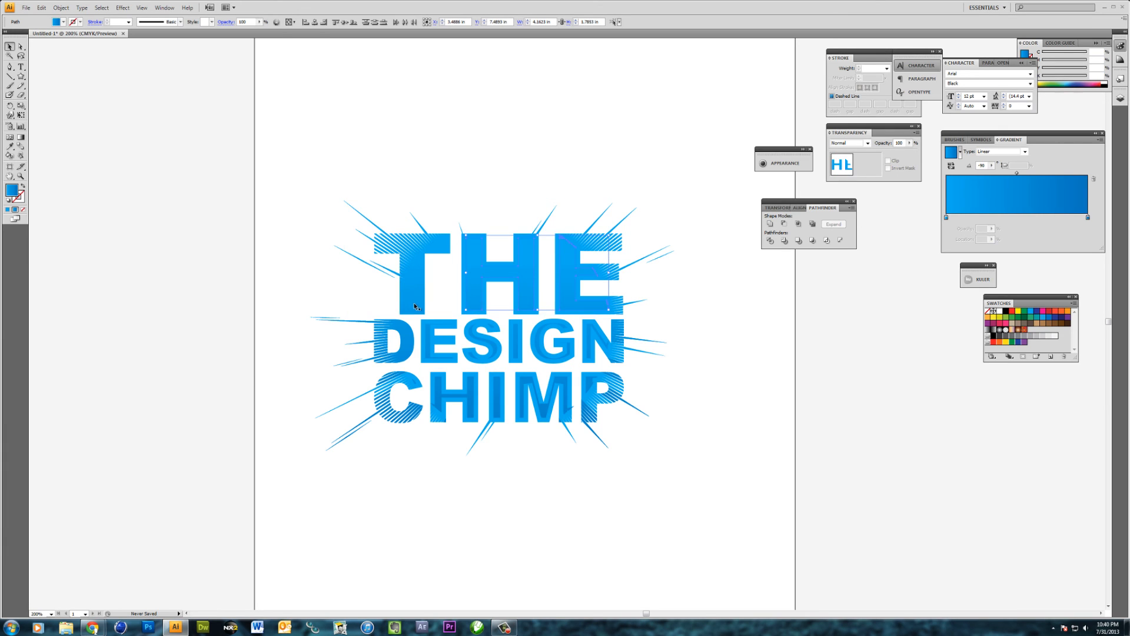
pyautogui.keyDown('shift'); pyautogui.click(426, 338); pyautogui.keyUp('shift')
pyautogui.keyDown('shift'); pyautogui.click(521, 344); pyautogui.keyUp('shift')
pyautogui.keyDown('shift'); pyautogui.click(589, 347); pyautogui.keyUp('shift')
pyautogui.keyDown('shift'); pyautogui.click(590, 385); pyautogui.keyUp('shift')
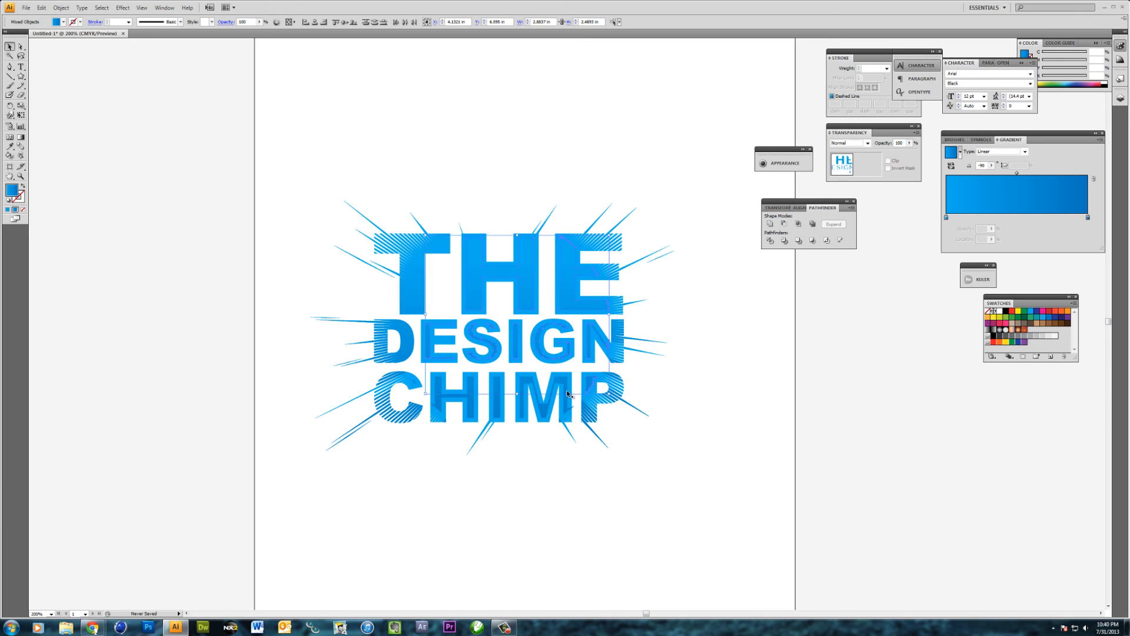
pyautogui.keyDown('shift'); pyautogui.click(564, 396); pyautogui.keyUp('shift')
pyautogui.keyDown('shift'); pyautogui.click(468, 402); pyautogui.keyUp('shift')
pyautogui.keyDown('shift'); pyautogui.click(416, 385); pyautogui.keyUp('shift')
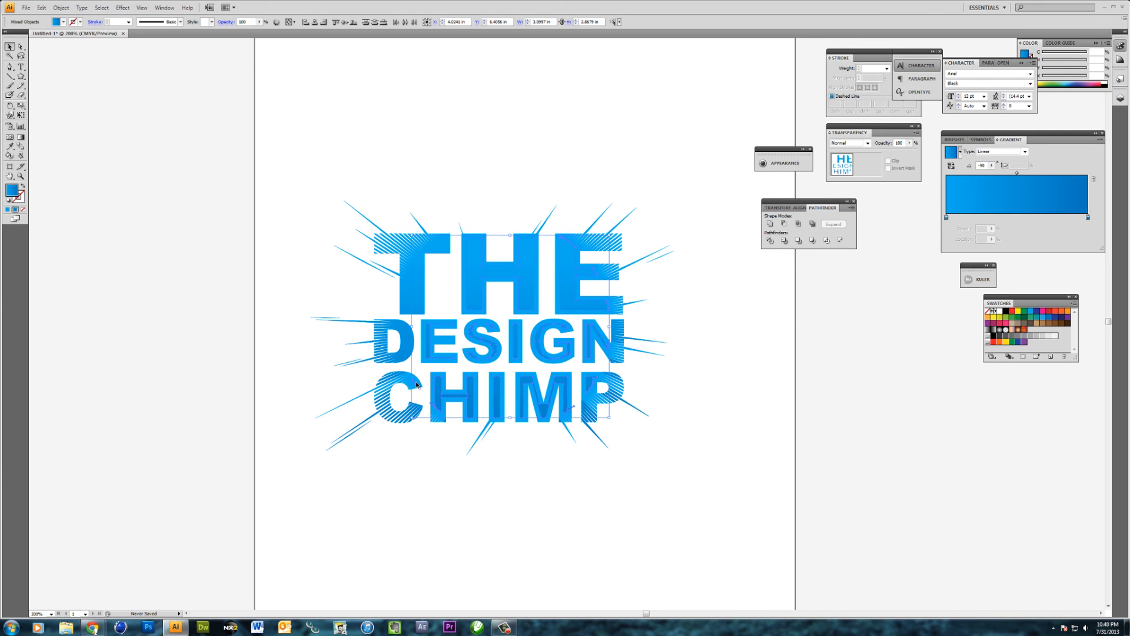
# Undo the ungrouping, the gradient fill and the inward path offset on the lettering
pyautogui.hotkey('ctrl', 'a')
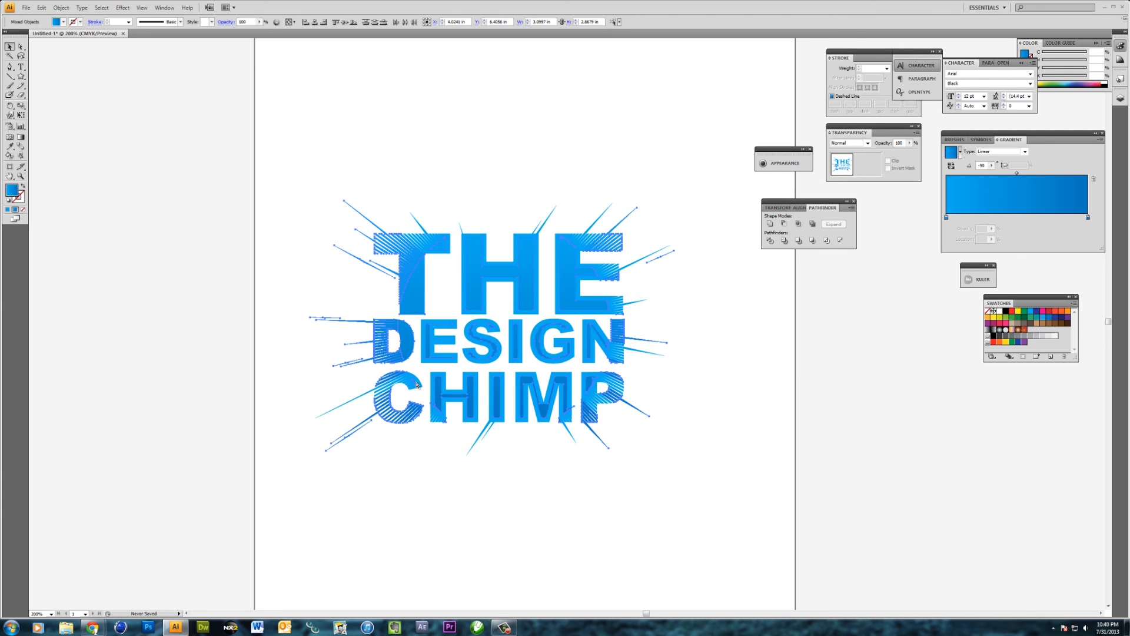
pyautogui.hotkey('ctrl', 'z')
pyautogui.hotkey('ctrl', 'z')
pyautogui.hotkey('ctrl', 'z')
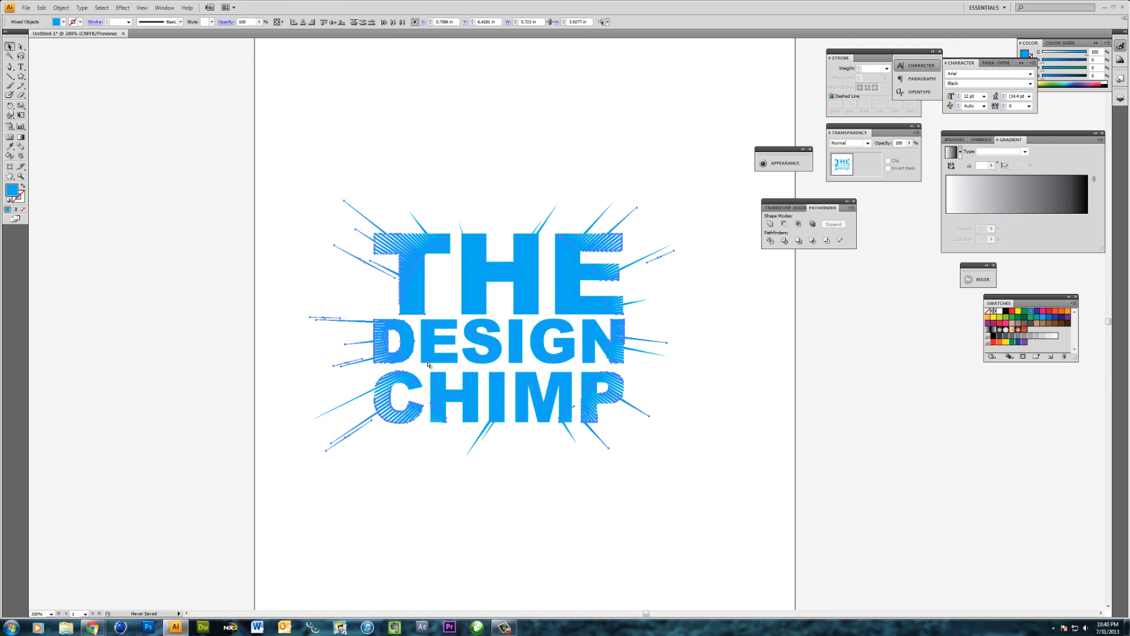
pyautogui.hotkey('ctrl', 'z')
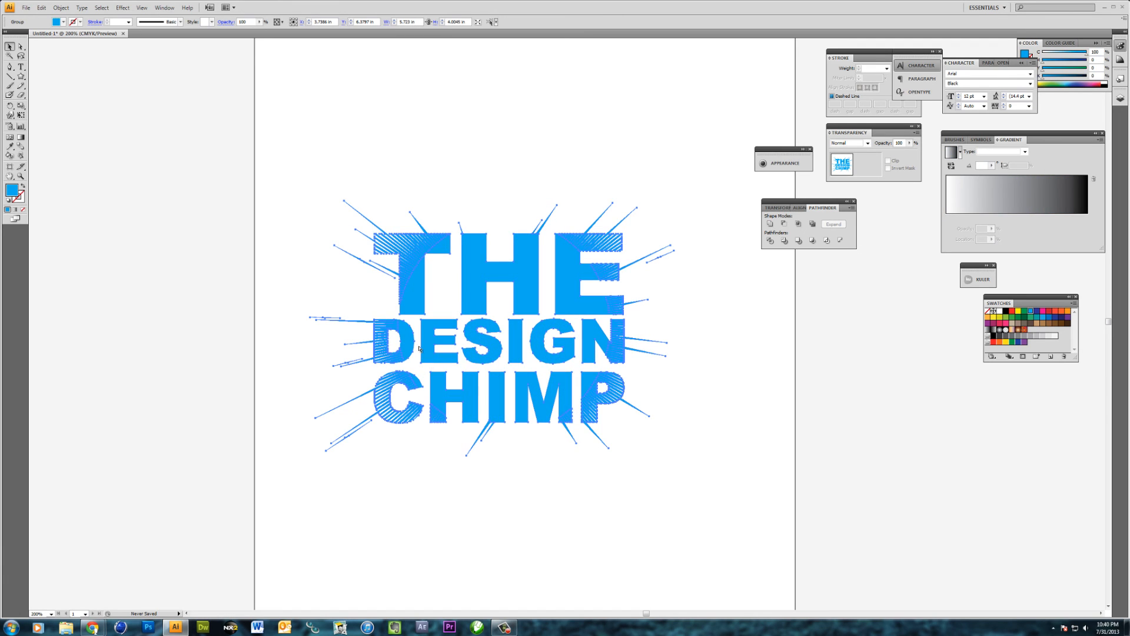
# Offset the lettering's path inward again, using a smaller negative distance
pyautogui.click(62, 8)
pyautogui.moveTo(159, 180)
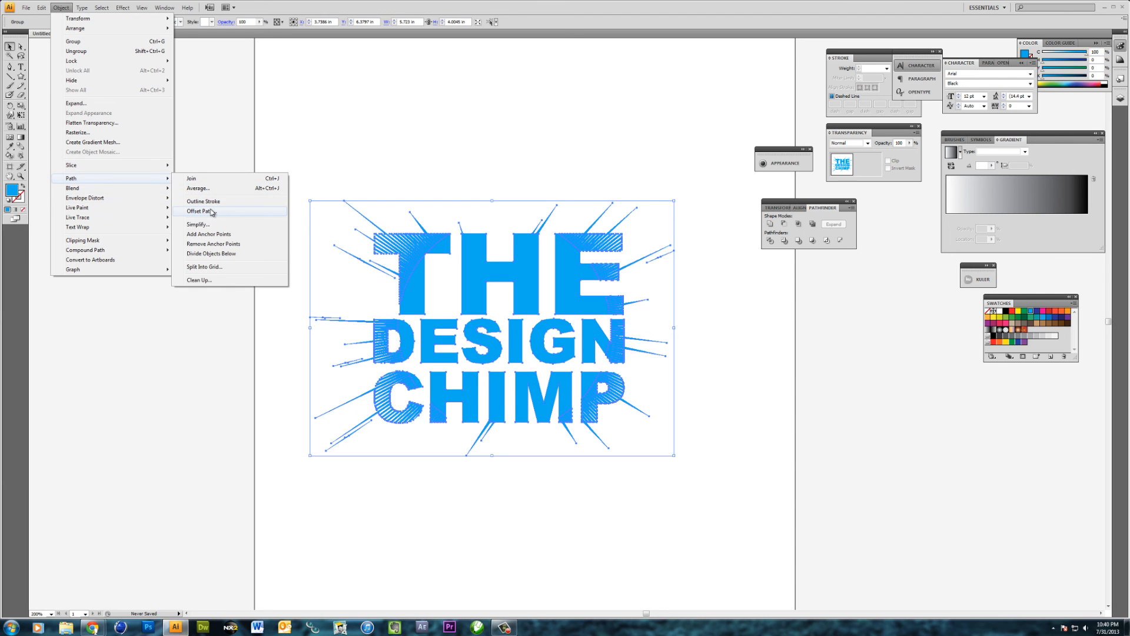
pyautogui.click(200, 211)
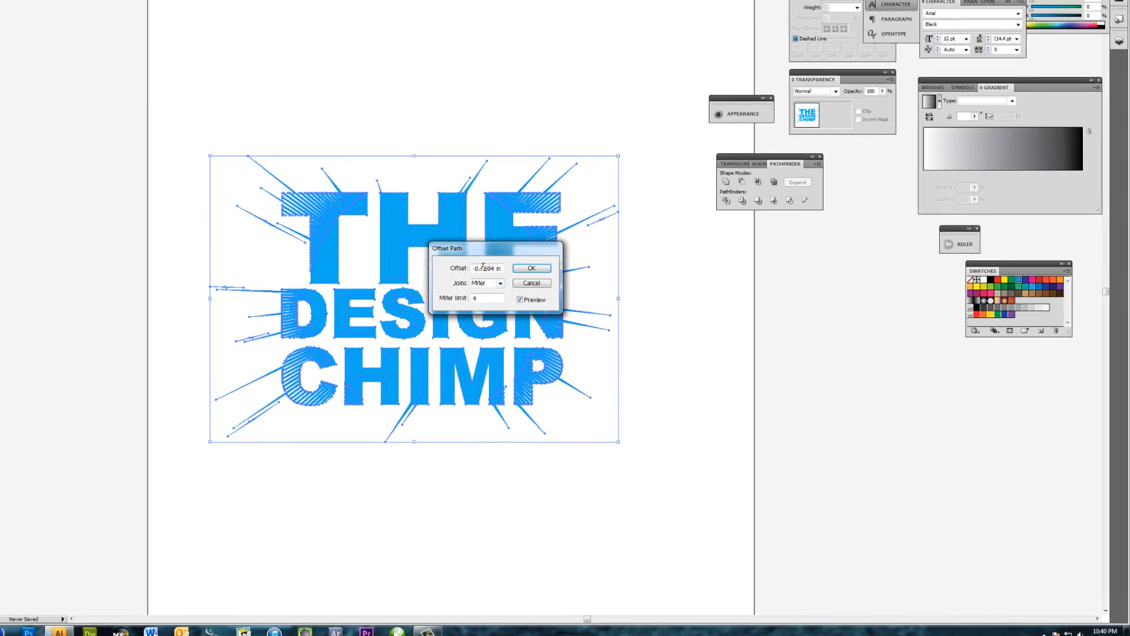
pyautogui.moveTo(476, 268); pyautogui.dragTo(491, 268)
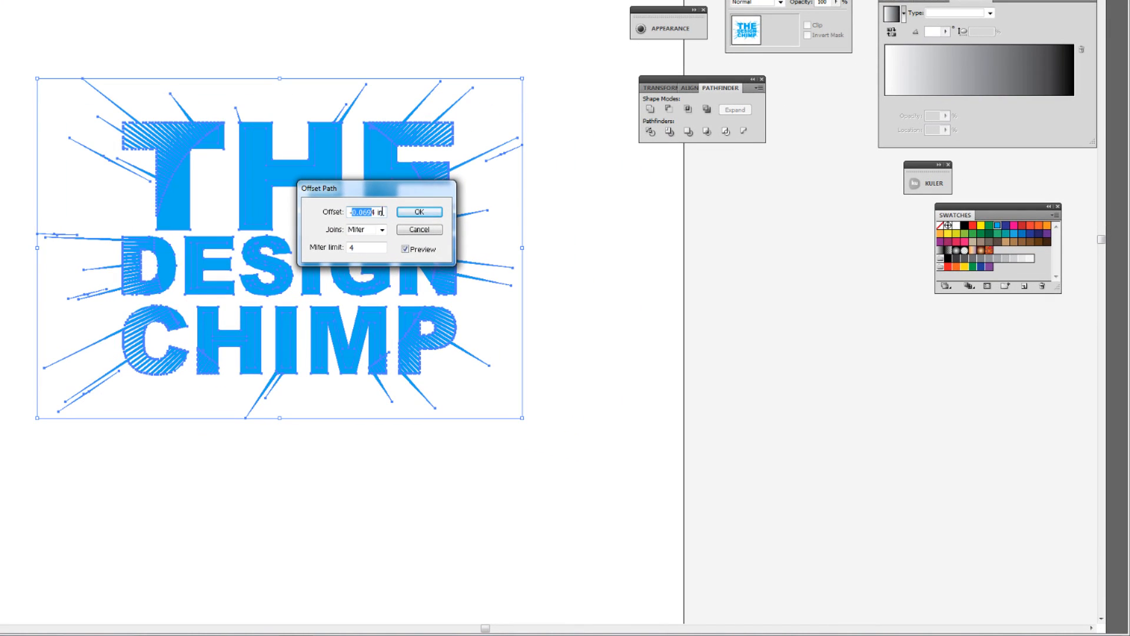
pyautogui.press('BackSpace')
pyautogui.click(325, 230)
pyautogui.click(427, 217)
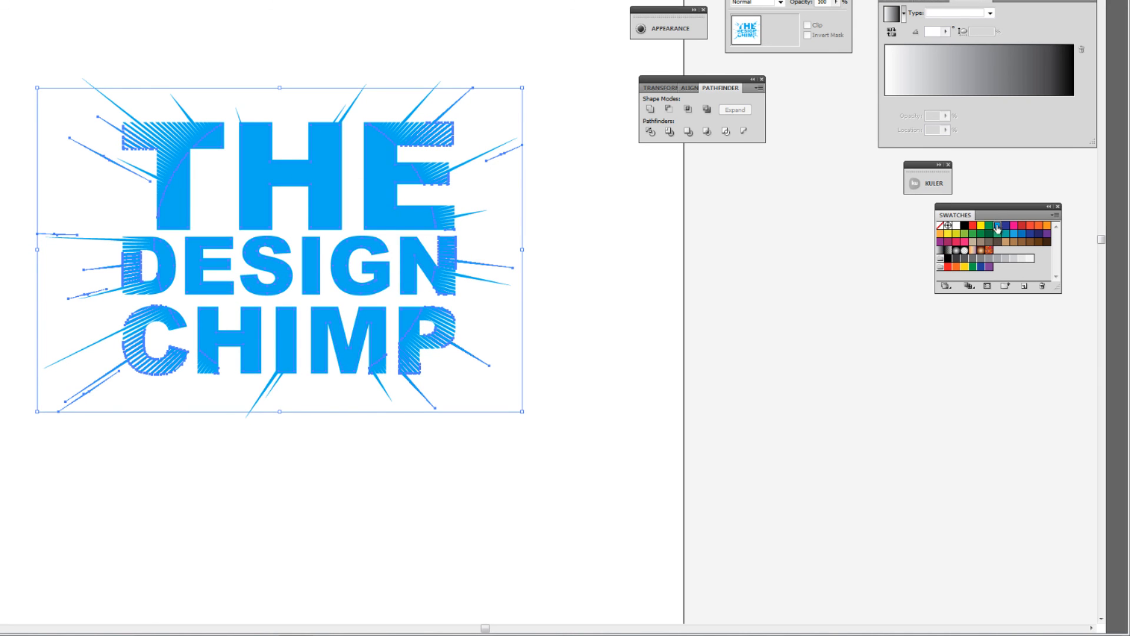
# Fill the offset shapes with a light-to-darker blue linear gradient running vertically from the top of THE to below CHIMP, and deselect
pyautogui.moveTo(996, 226); pyautogui.dragTo(886, 98)
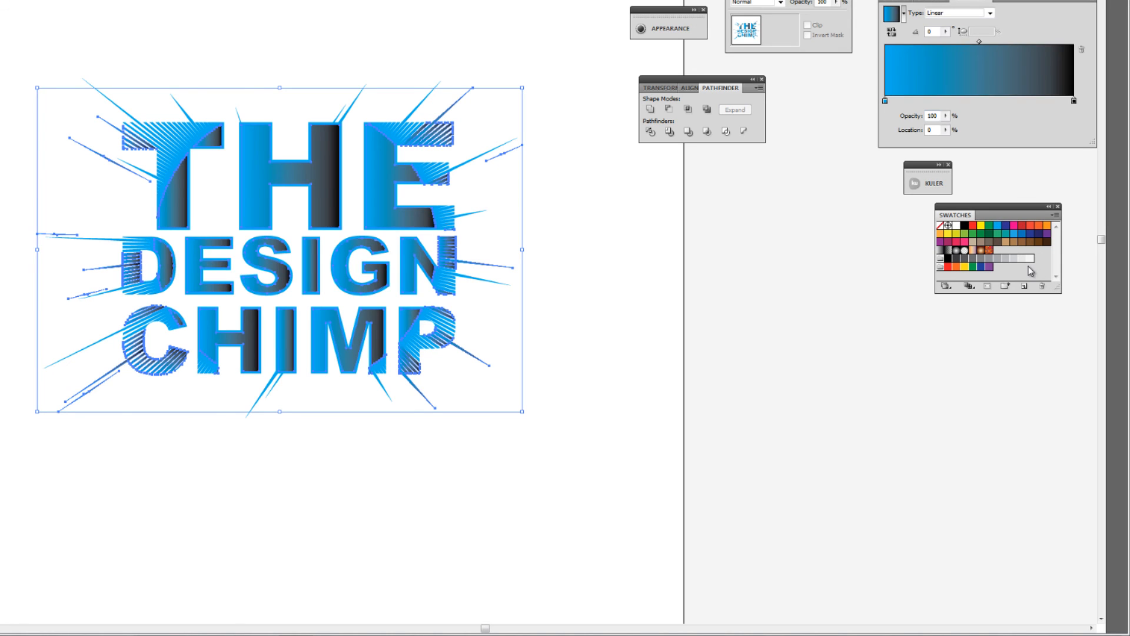
pyautogui.moveTo(1023, 233); pyautogui.dragTo(1075, 102)
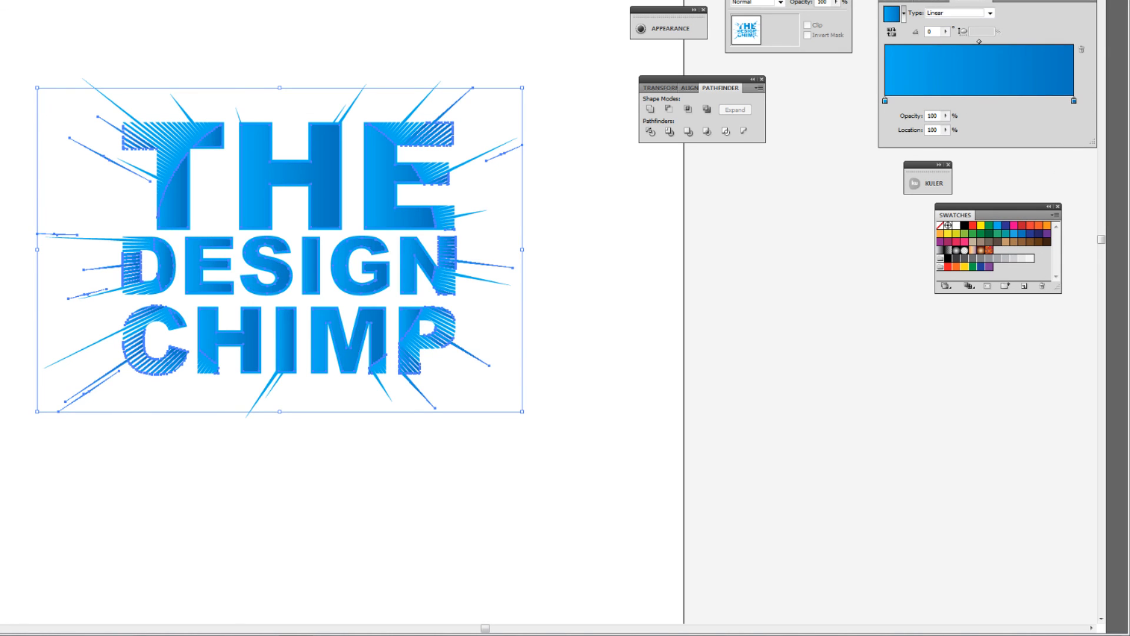
pyautogui.press('g')
pyautogui.moveTo(289, 123); pyautogui.dragTo(290, 437)
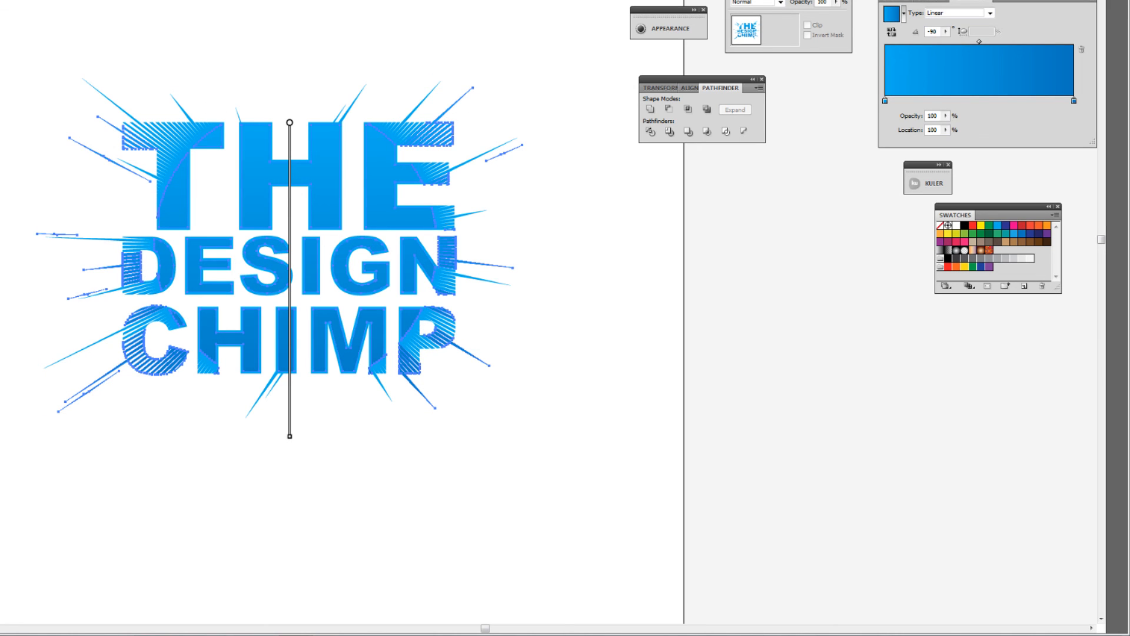
pyautogui.hotkey('ctrl', 'shift', 'a')
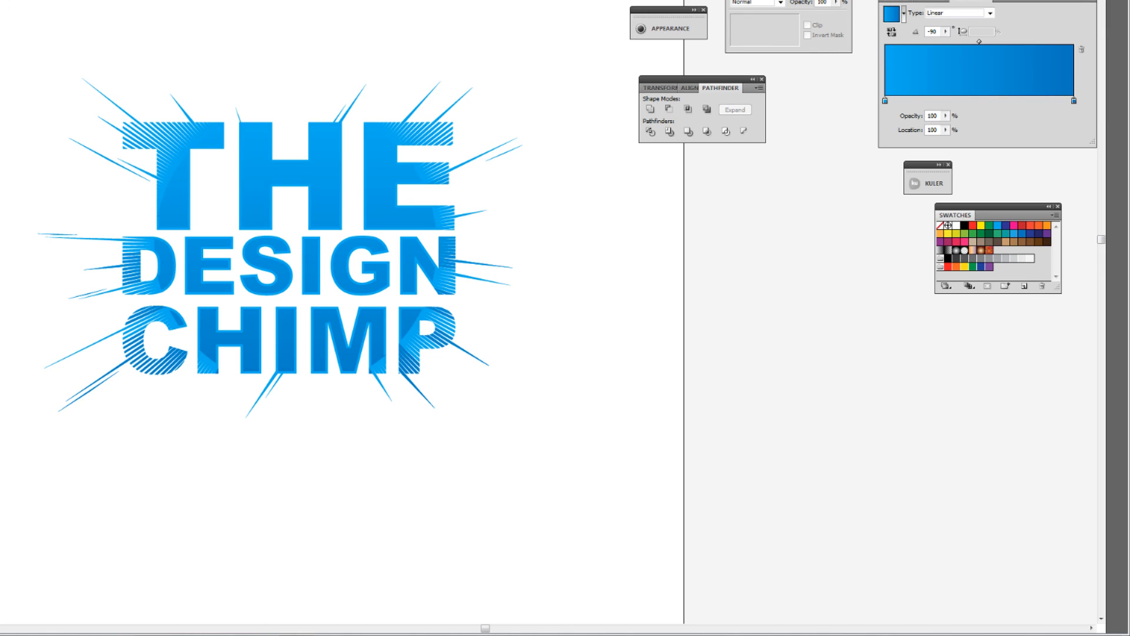
# Check how the gradient-filled inner shapes and the outer lettering select together
pyautogui.click(441, 285)
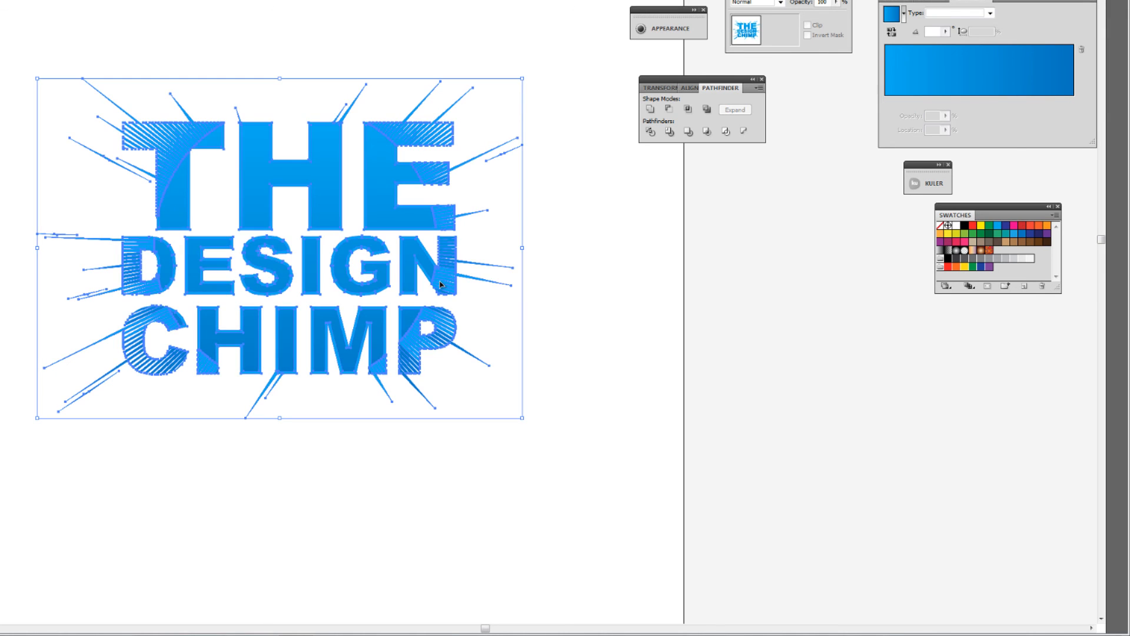
pyautogui.click(489, 296)
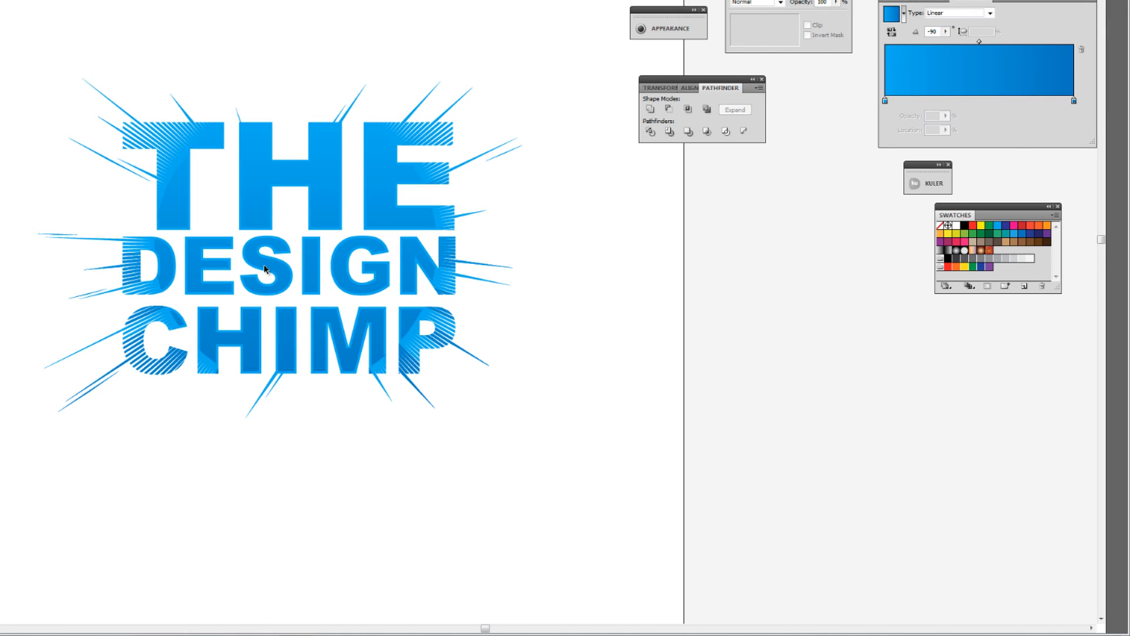
pyautogui.click(419, 352)
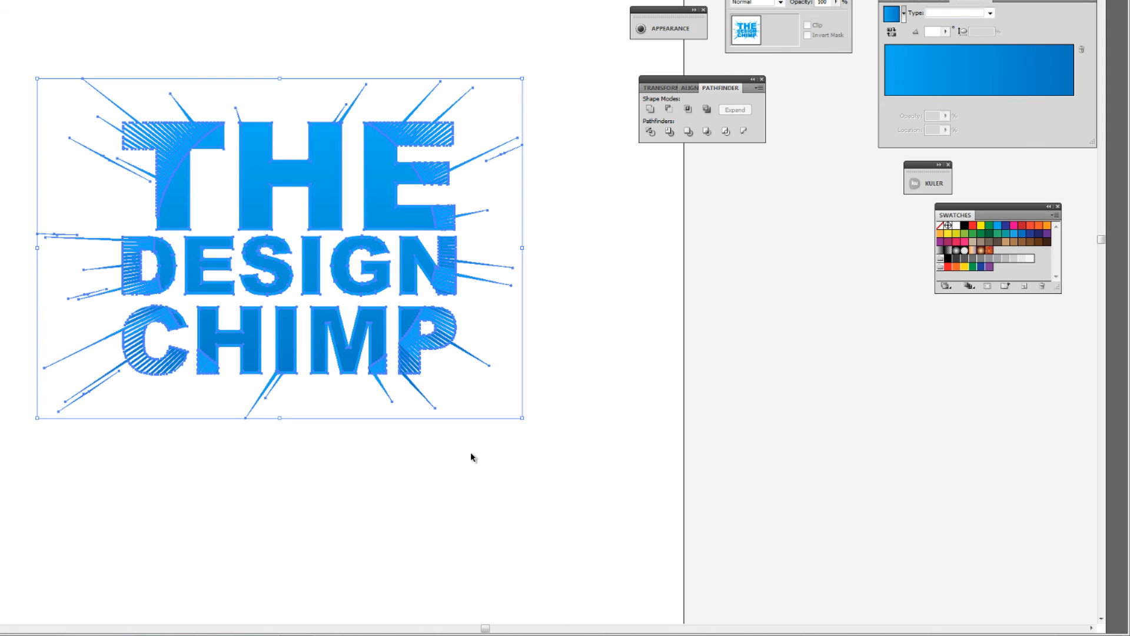
pyautogui.click(414, 495)
pyautogui.click(321, 324)
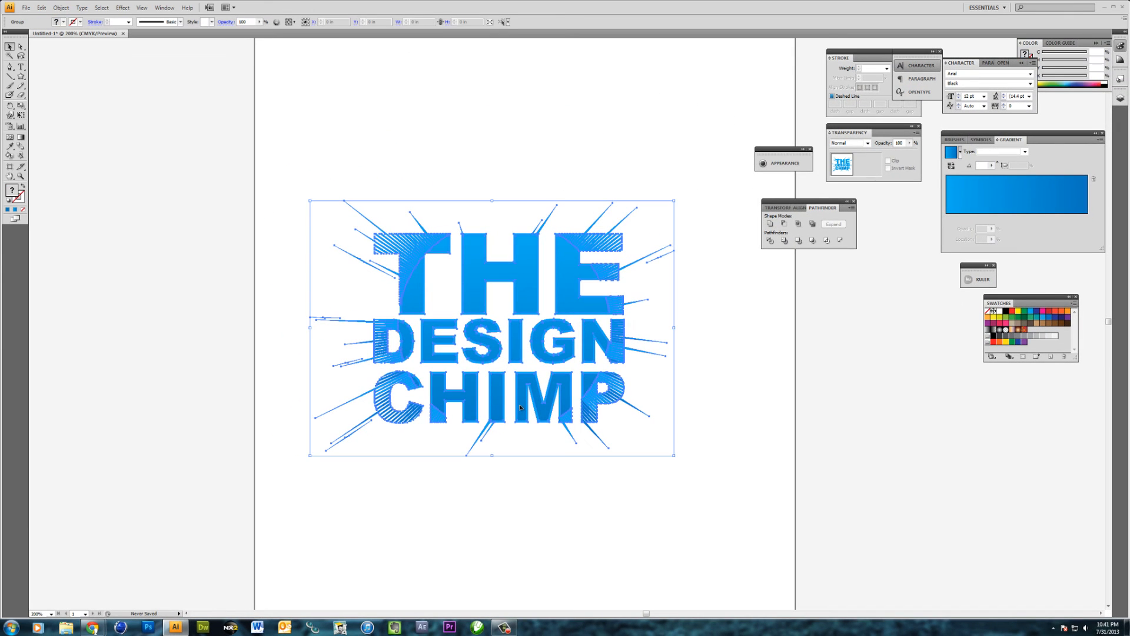
# Undo the vertical gradient fill and the smaller inward path offset
pyautogui.hotkey('ctrl', 'z')
pyautogui.hotkey('ctrl', 'z')
pyautogui.hotkey('ctrl', 'z')
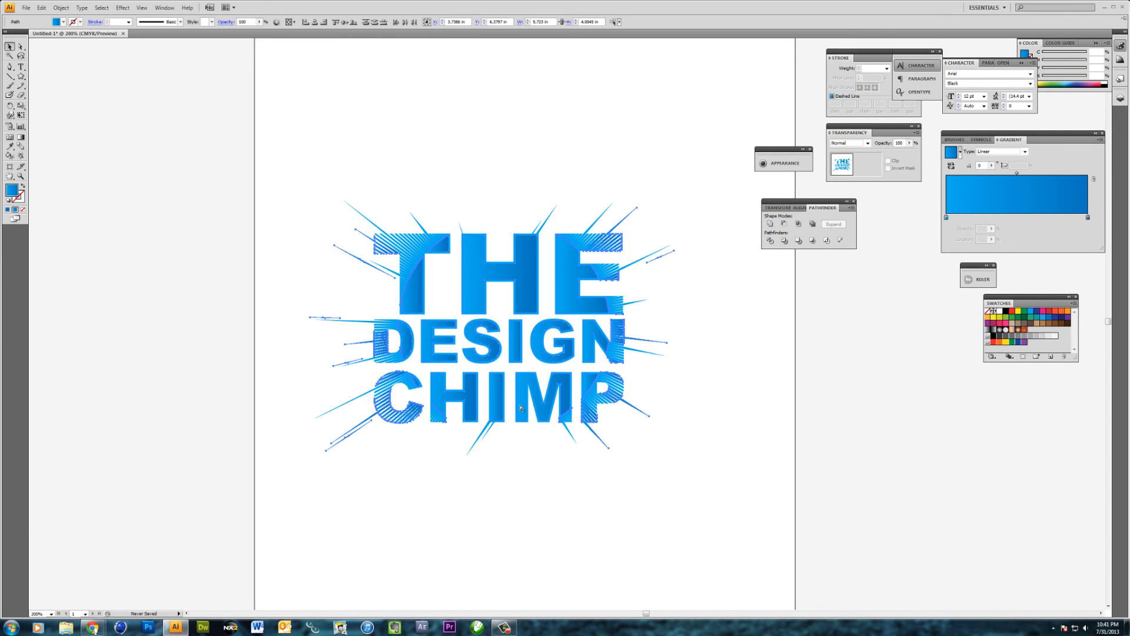
pyautogui.hotkey('ctrl', 'z')
pyautogui.hotkey('ctrl', 'z')
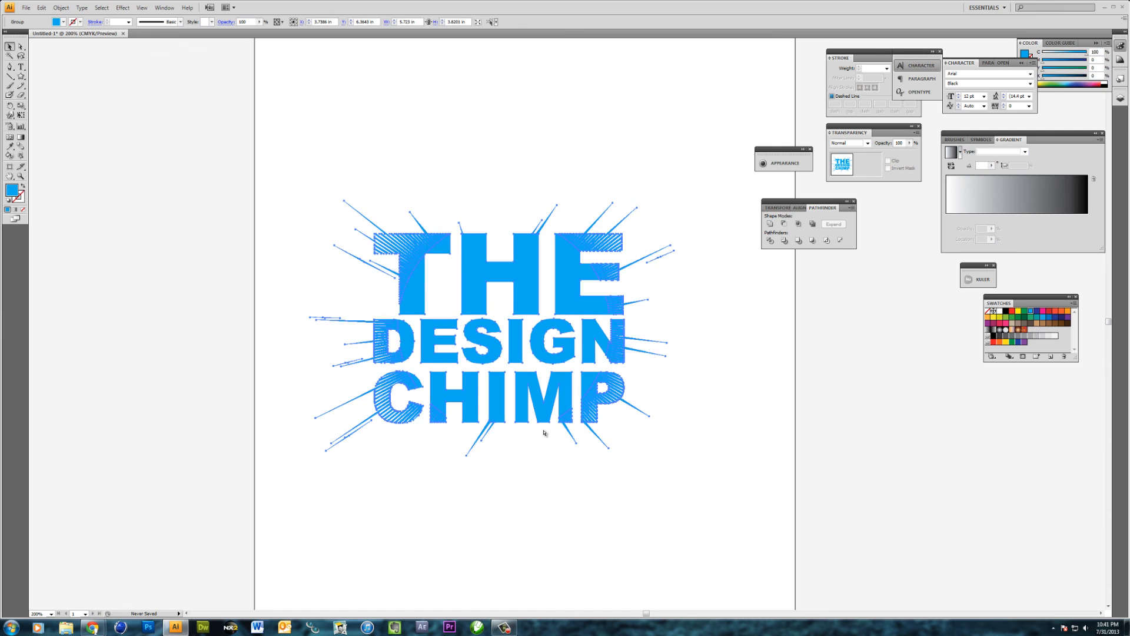
# Select all the lettering and rays and fill them with a linear gradient from light blue to a darker blue
pyautogui.click(540, 420)
pyautogui.moveTo(302, 195); pyautogui.dragTo(713, 477)
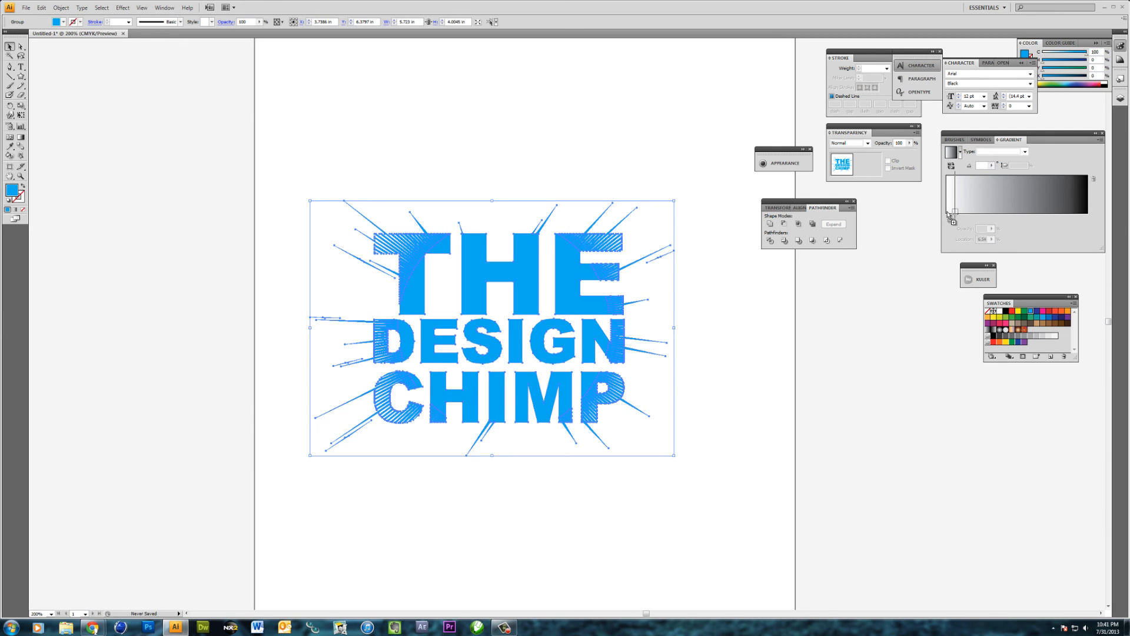
pyautogui.click(1030, 318)
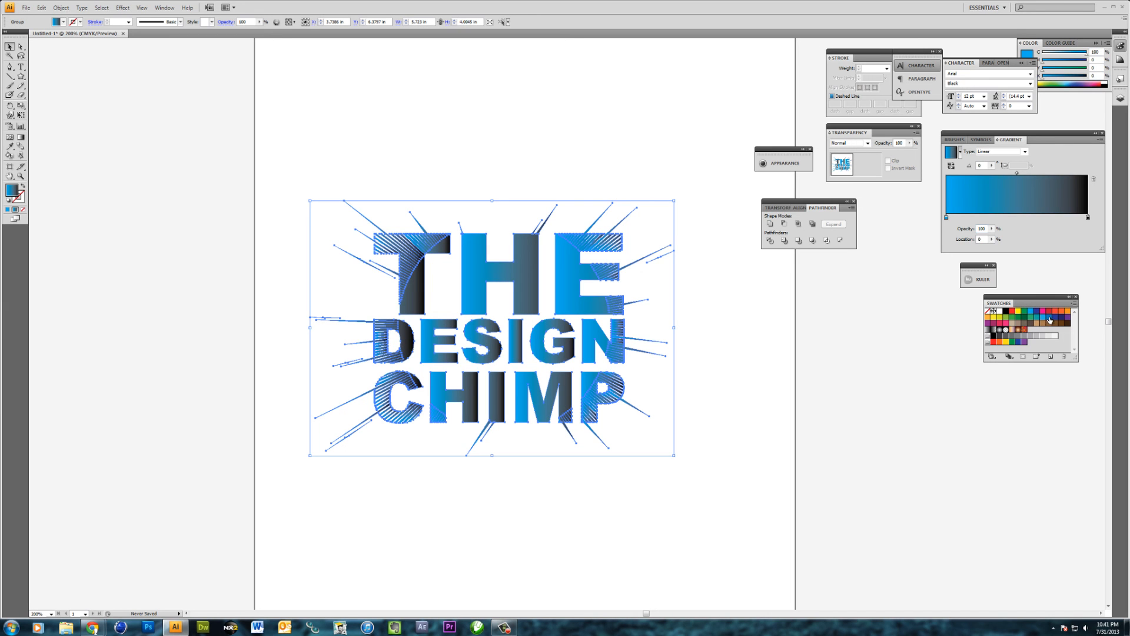
pyautogui.moveTo(1050, 320); pyautogui.dragTo(1088, 218)
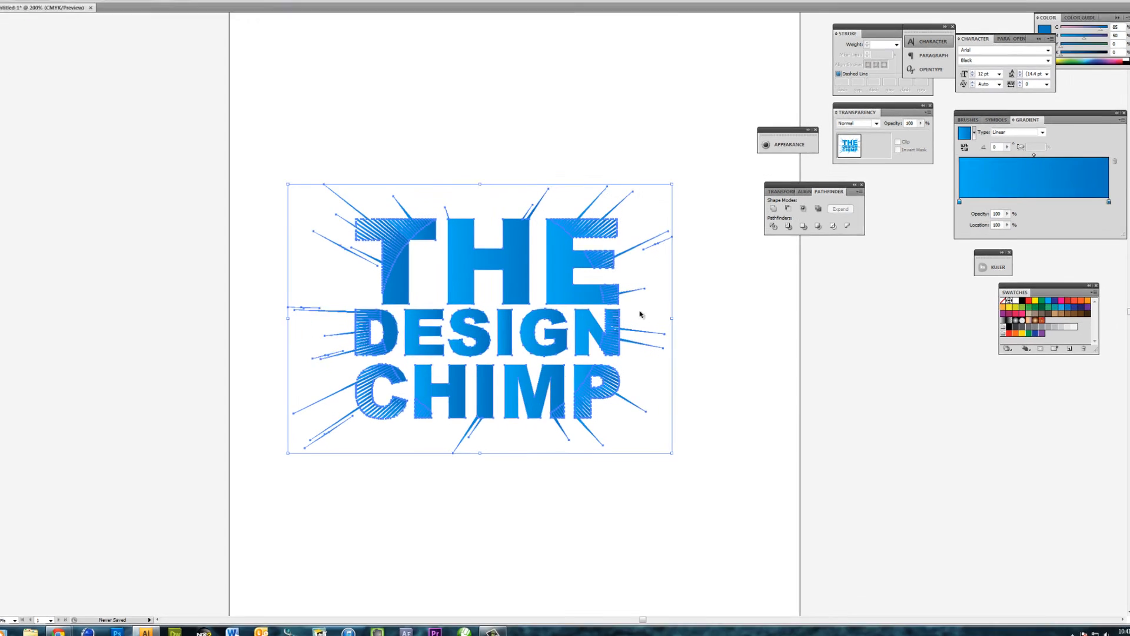
# Run the gradient vertically at -90° from above THE to below CHIMP, and deselect the artwork
pyautogui.press('g')
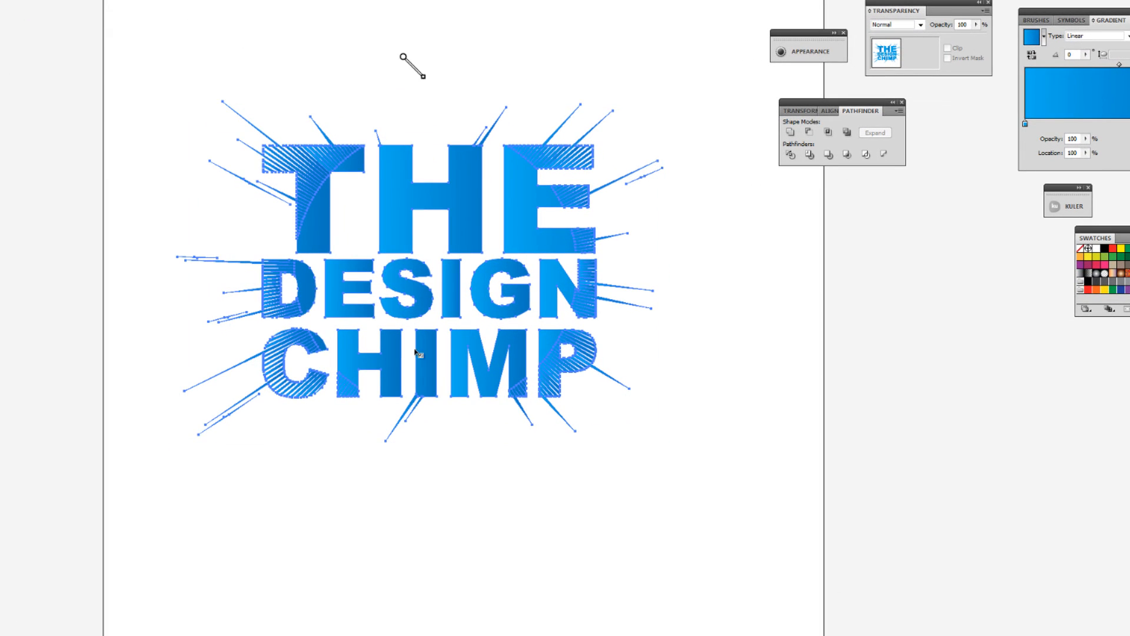
pyautogui.moveTo(404, 55); pyautogui.dragTo(405, 474)
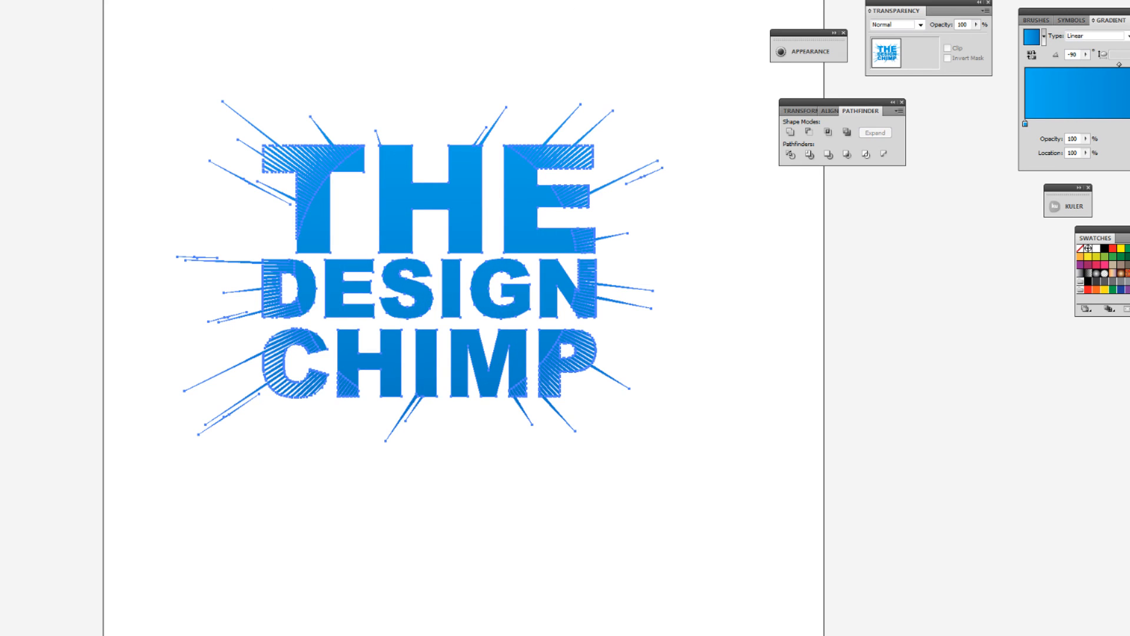
pyautogui.press('v')
pyautogui.click(77, 89)
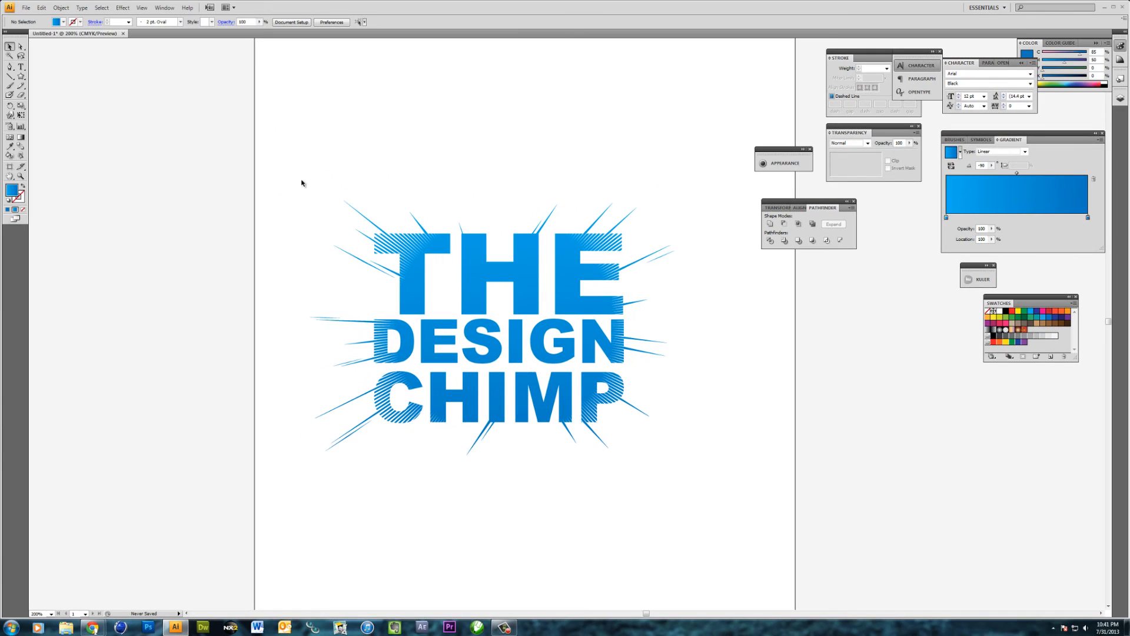
# Select the whole gradient-filled lettering together with its rays
pyautogui.moveTo(281, 164); pyautogui.dragTo(850, 523)
pyautogui.click(726, 469)
pyautogui.click(256, 153)
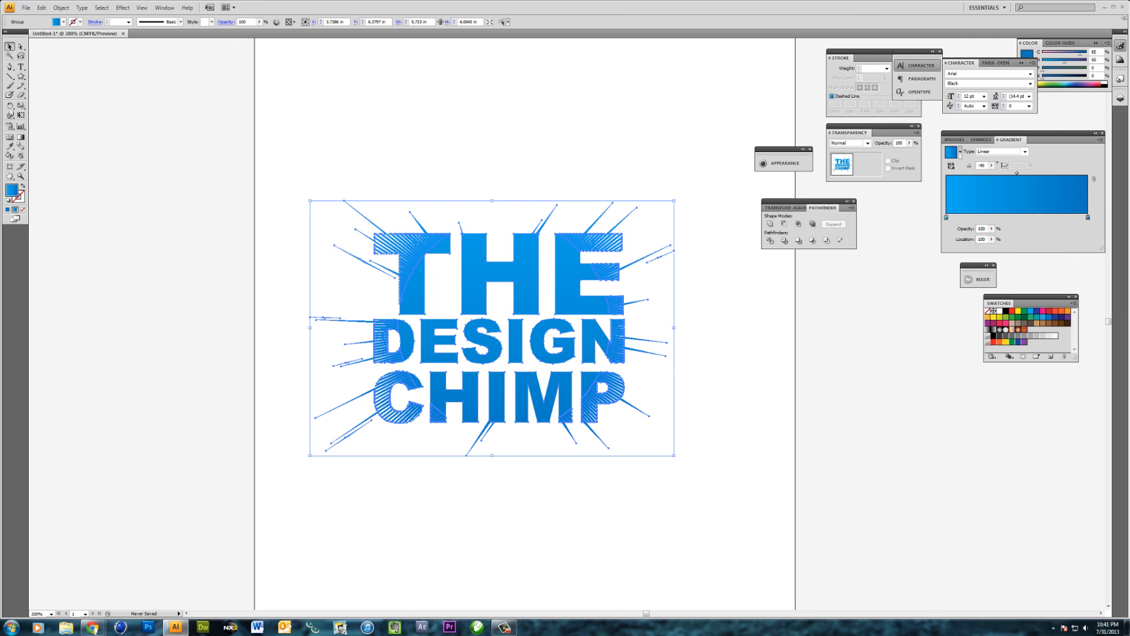